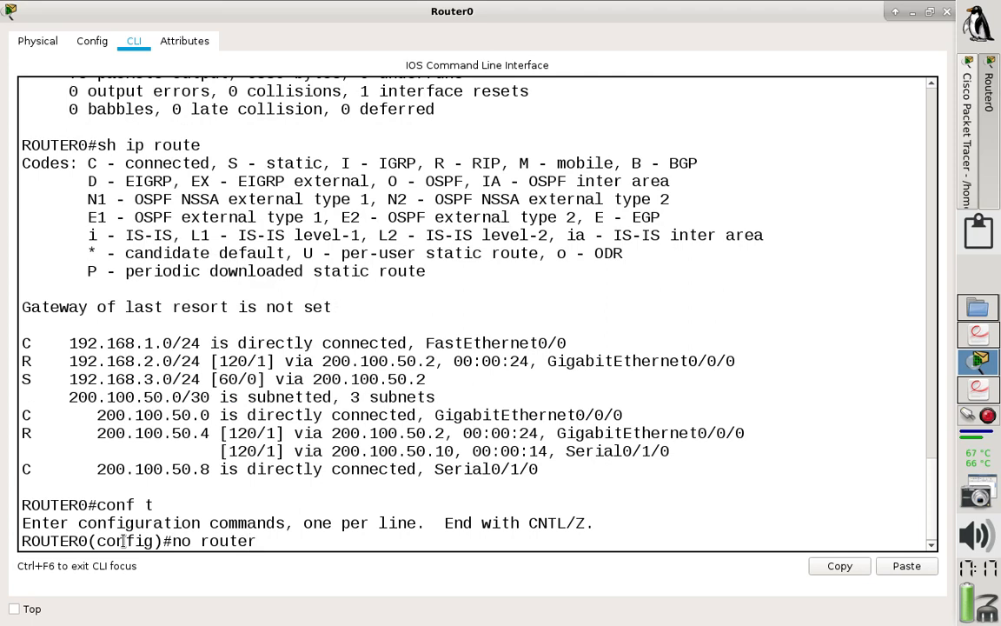
# Remove the RIP routing process from ROUTER0 and display the IP routing table without leaving configuration mode.
pyautogui.write('rip')
pyautogui.press('Return')
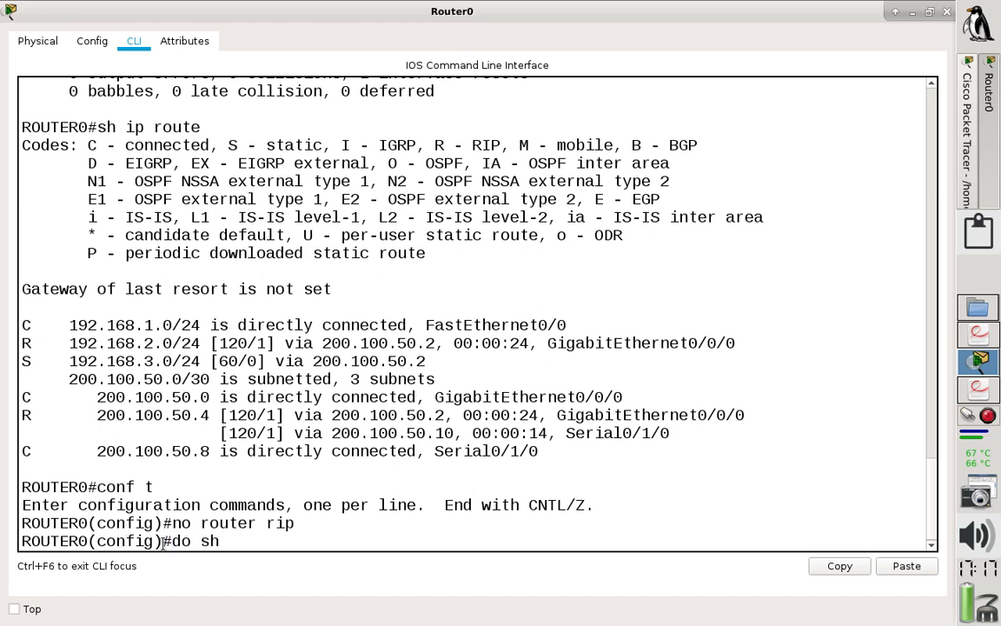
pyautogui.moveTo(163, 541); pyautogui.dragTo(97, 541)
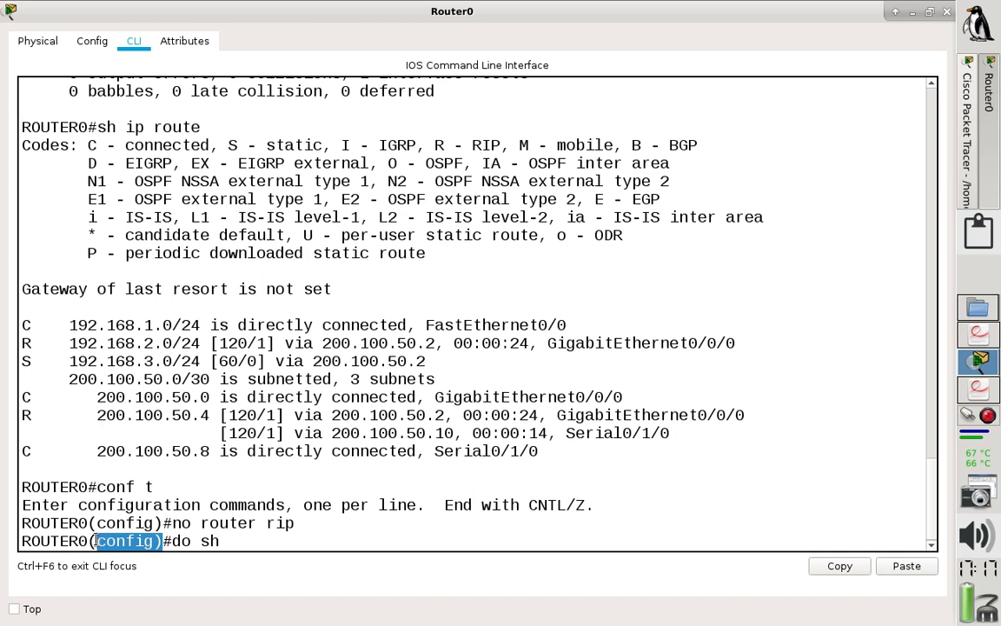
pyautogui.click(226, 541)
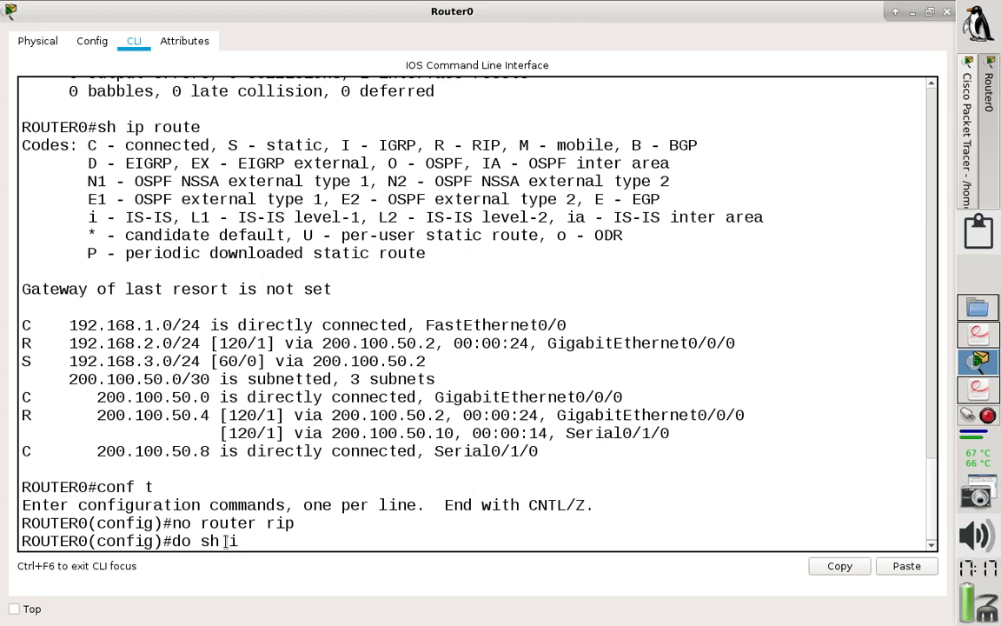
pyautogui.write('route')
pyautogui.press('Return')
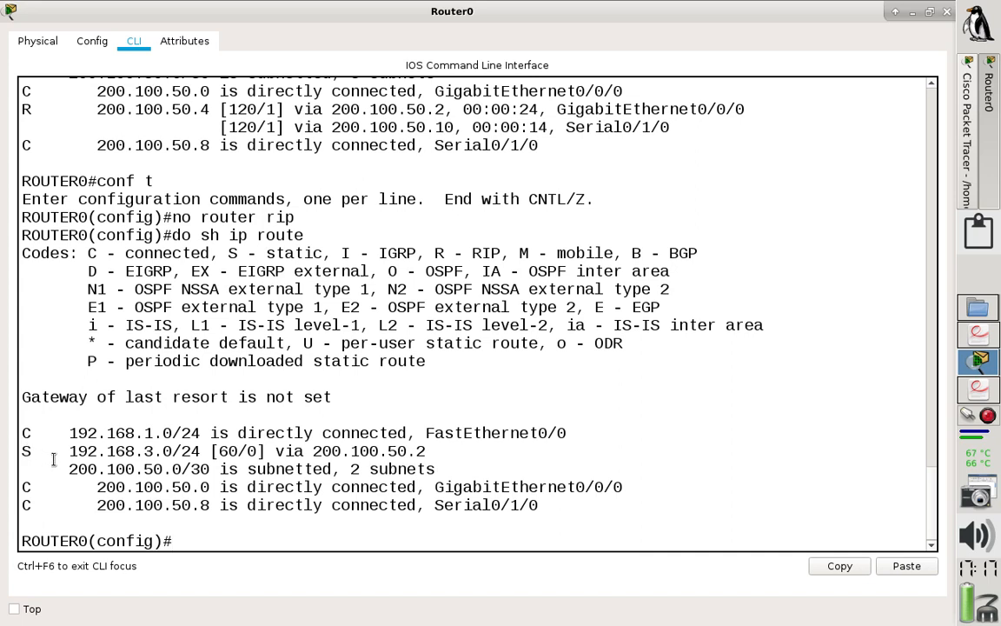
pyautogui.moveTo(439, 470); pyautogui.dragTo(22, 454)
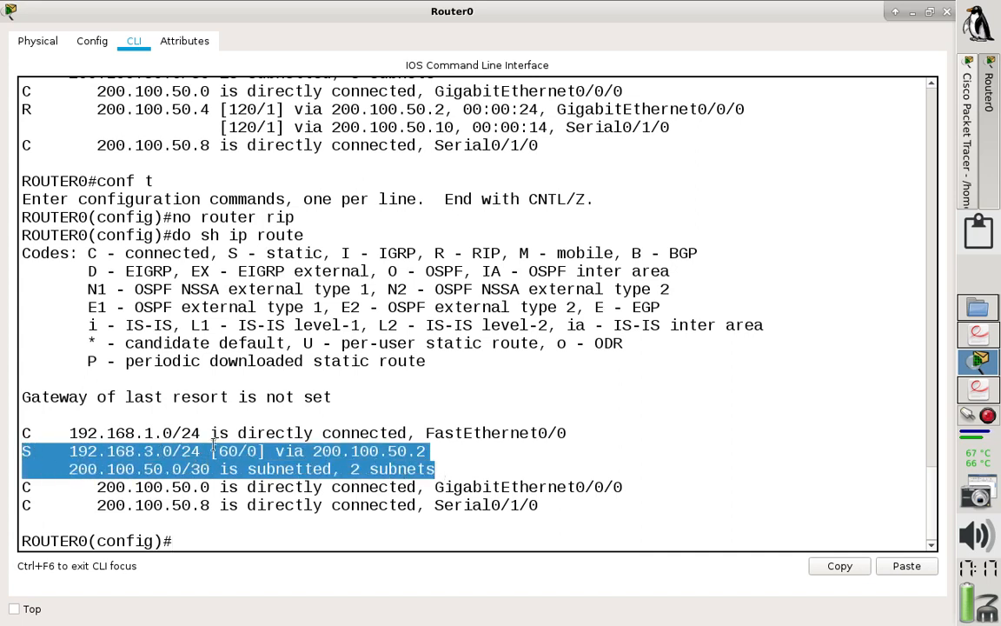
pyautogui.click(191, 541)
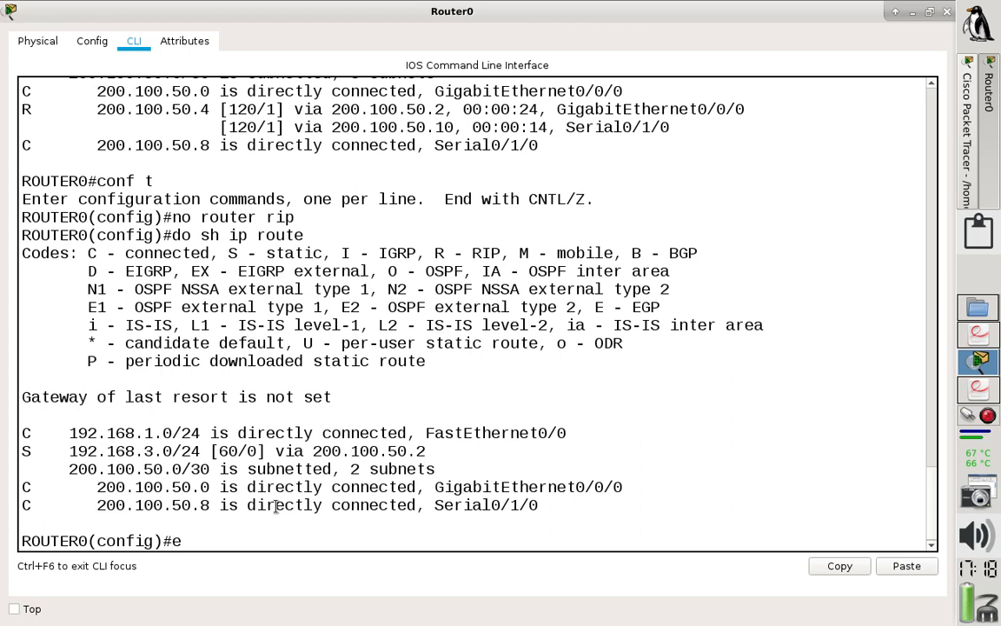
# Exit configuration mode and examine ROUTER0's entire running configuration through to its end.
pyautogui.write('t')
pyautogui.press('Return')
pyautogui.write('s')
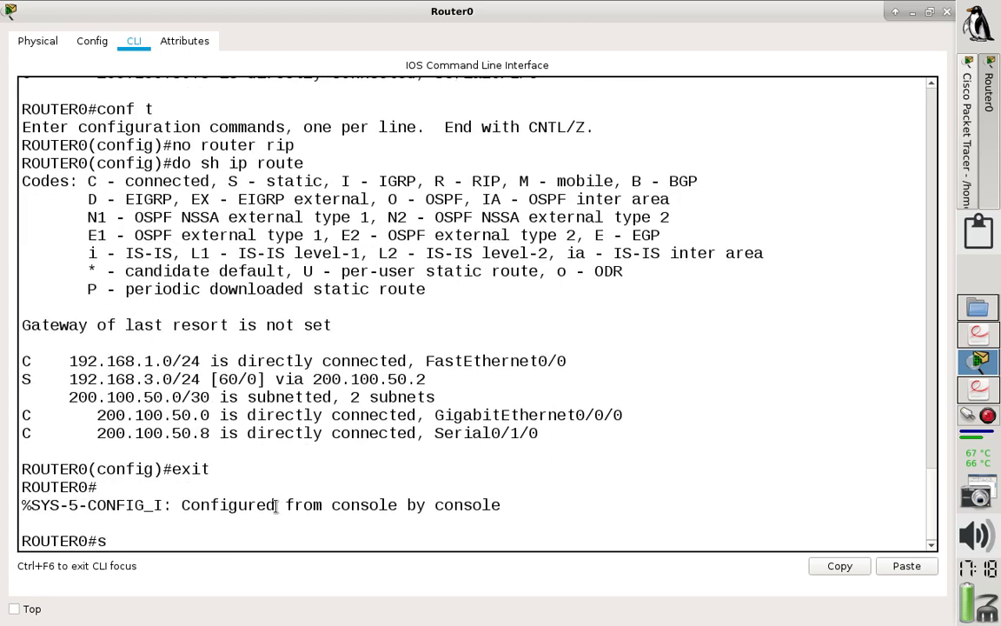
pyautogui.write('h run')
pyautogui.press('Tab')
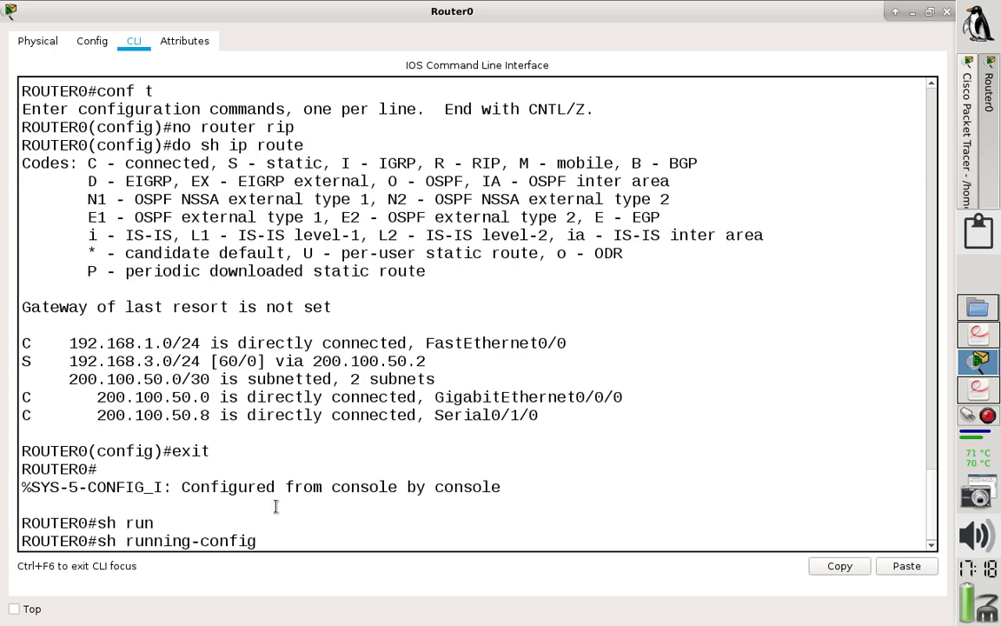
pyautogui.press('Return')
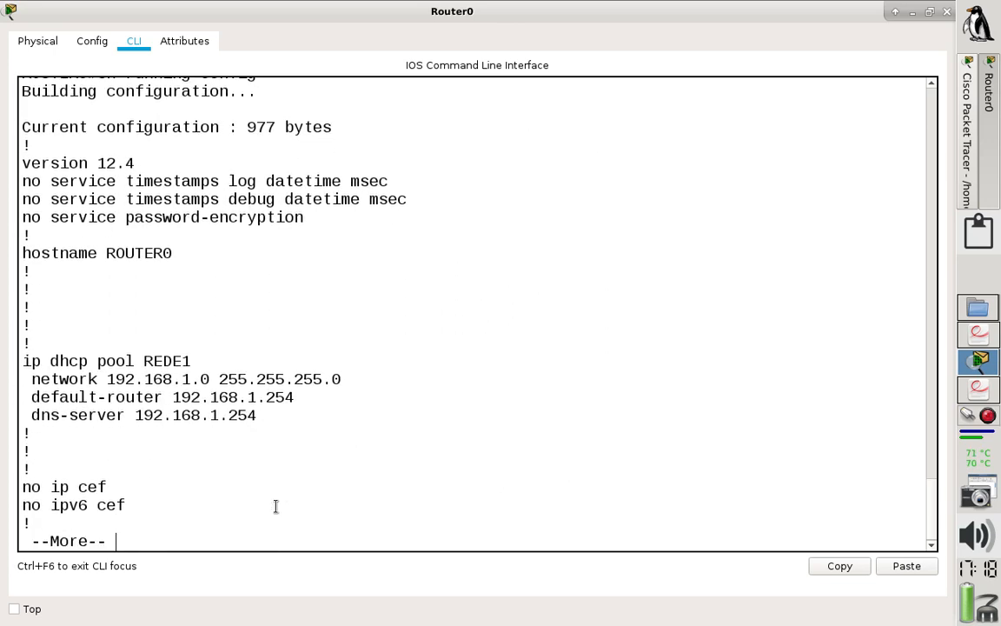
pyautogui.press('Return')
pyautogui.press('Return')
pyautogui.press('Return')
pyautogui.press('Return')
pyautogui.press('Return')
pyautogui.press('Return')
pyautogui.press('Return')
pyautogui.press('Return')
pyautogui.press('Return')
pyautogui.press('Return')
pyautogui.press('Return')
pyautogui.press('Return')
pyautogui.press('Return')
pyautogui.press('Return')
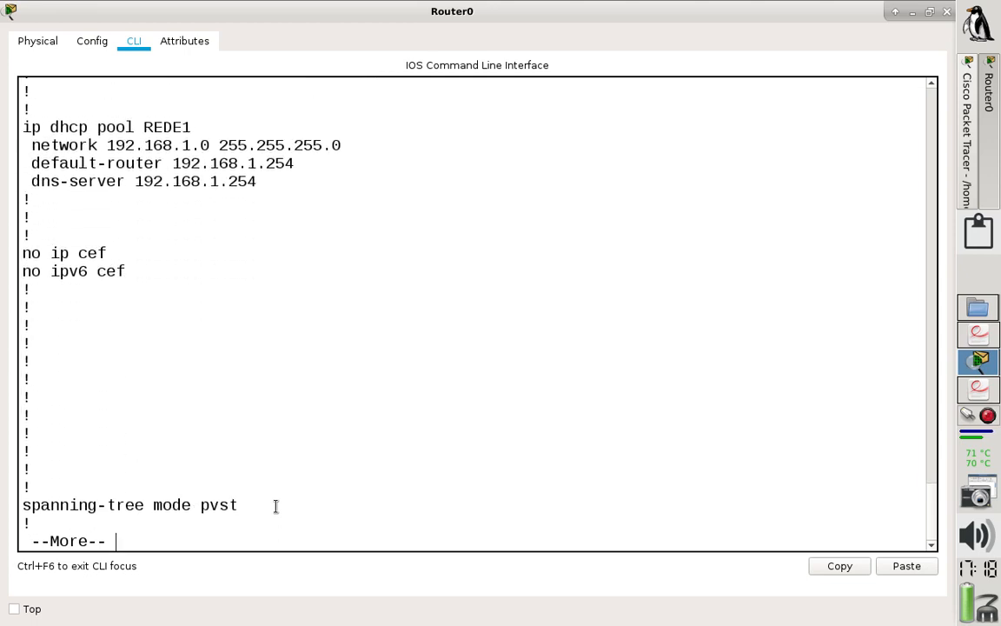
pyautogui.press('Return')
pyautogui.press('Return')
pyautogui.press('Return')
pyautogui.press('Return')
pyautogui.press('Return')
pyautogui.press('Return')
pyautogui.press('Return')
pyautogui.press('Return')
pyautogui.press('Return')
pyautogui.press('Return')
pyautogui.press('Return')
pyautogui.press('Return')
pyautogui.press('Return')
pyautogui.press('Return')
pyautogui.press('Return')
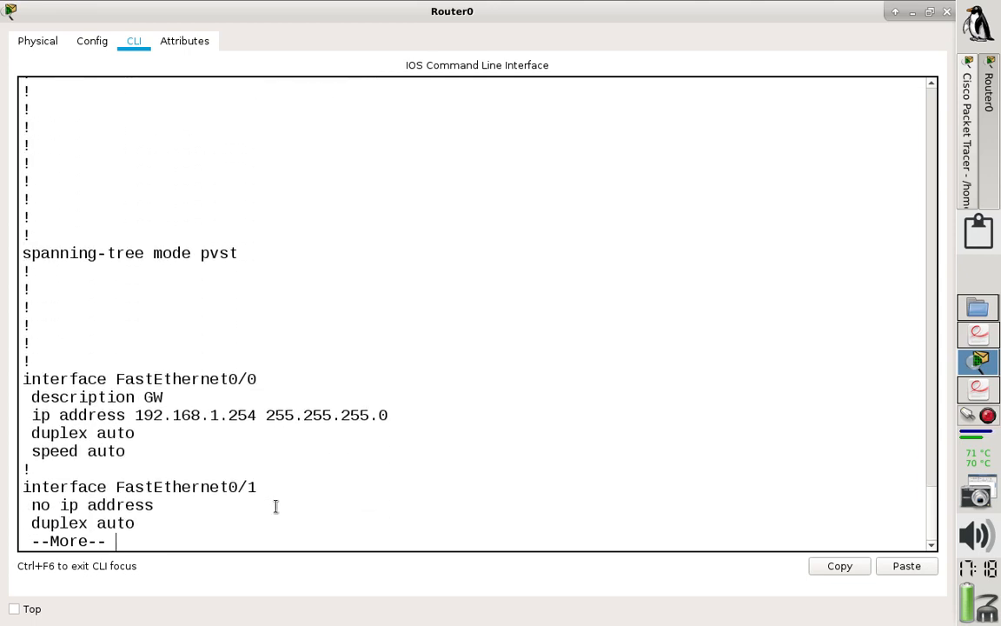
pyautogui.press('Return')
pyautogui.press('Return')
pyautogui.press('Return')
pyautogui.press('Return')
pyautogui.press('Return')
pyautogui.press('Return')
pyautogui.press('Return')
pyautogui.press('Return')
pyautogui.press('Return')
pyautogui.press('Return')
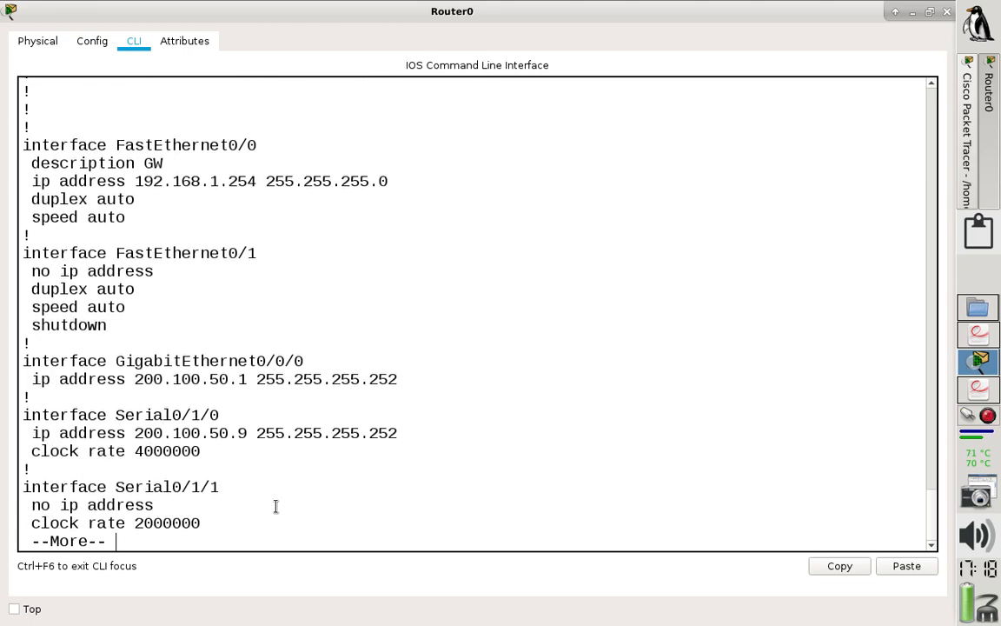
pyautogui.press('Return')
pyautogui.press('Return')
pyautogui.press('Return')
pyautogui.press('Return')
pyautogui.press('Return')
pyautogui.press('Return')
pyautogui.press('Return')
pyautogui.press('Return')
pyautogui.press('Return')
pyautogui.press('Return')
pyautogui.press('Return')
pyautogui.press('Return')
pyautogui.press('Return')
pyautogui.press('Return')
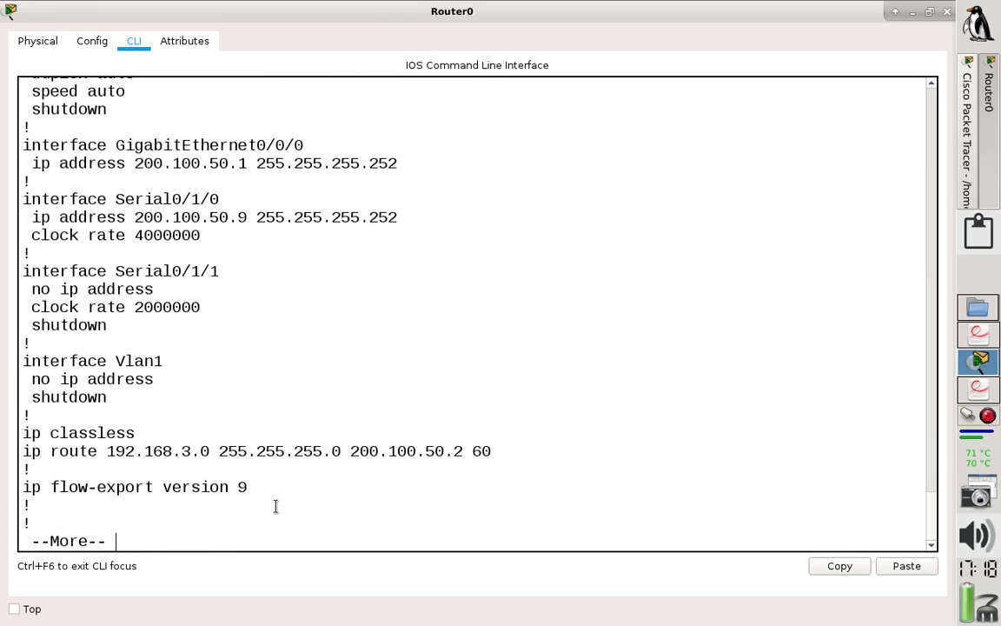
pyautogui.press('Return')
pyautogui.press('Return')
pyautogui.press('Return')
pyautogui.press('Return')
pyautogui.press('Return')
pyautogui.press('Return')
pyautogui.press('Return')
pyautogui.press('Return')
pyautogui.press('Return')
pyautogui.press('Return')
pyautogui.press('Return')
pyautogui.press('Return')
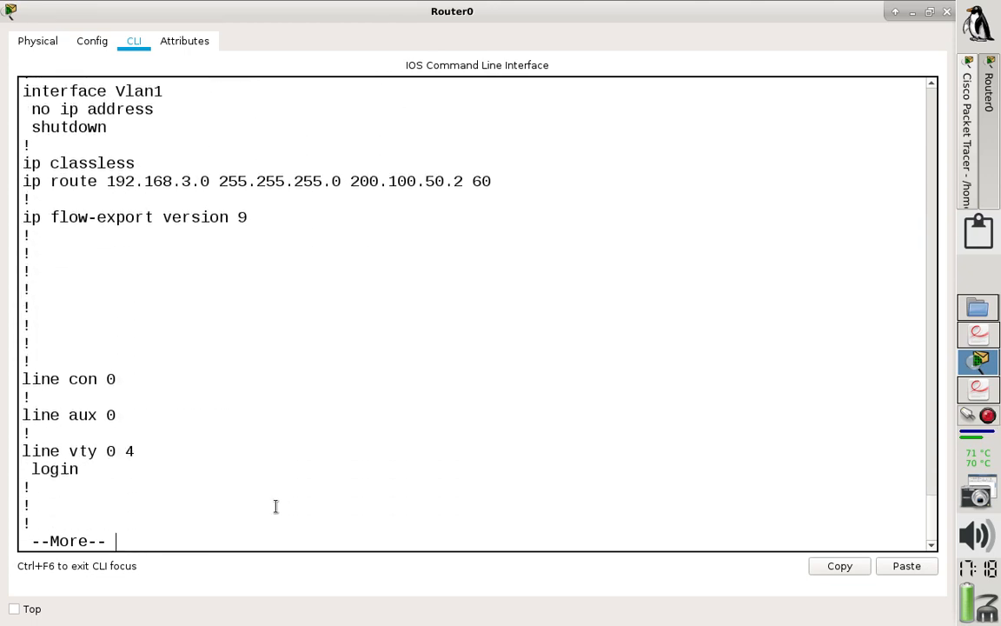
pyautogui.press('Return')
pyautogui.press('Return')
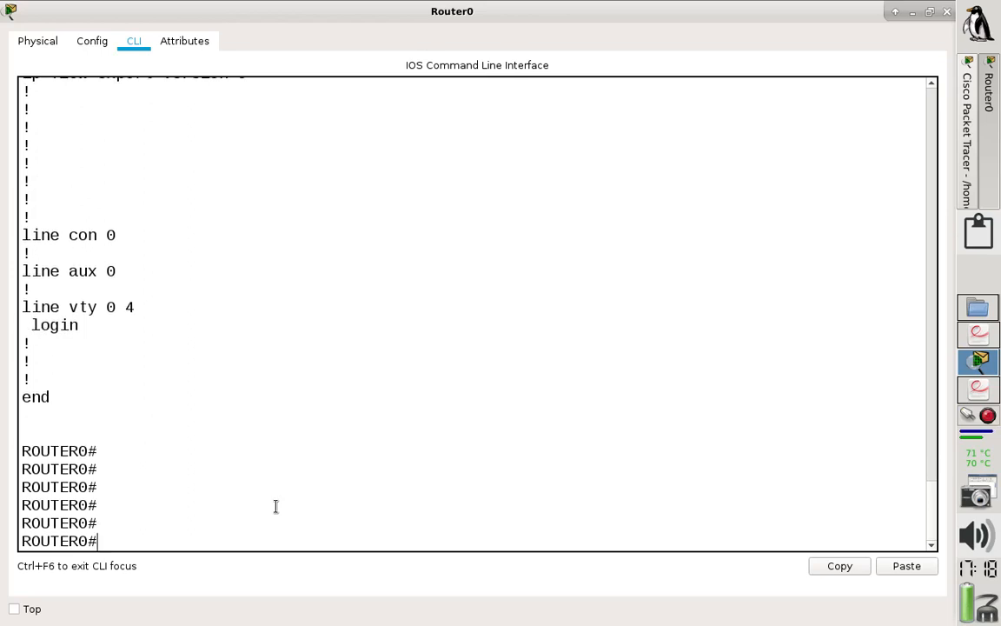
# List the running configuration again, stopping at the static route entry below the interface sections.
pyautogui.press('Up')
pyautogui.press('Return')
pyautogui.press('Return')
pyautogui.press('Return')
pyautogui.press('Return')
pyautogui.press('Return')
pyautogui.press('Return')
pyautogui.press('Return')
pyautogui.press('Return')
pyautogui.press('Return')
pyautogui.press('Return')
pyautogui.press('Return')
pyautogui.press('Return')
pyautogui.press('Return')
pyautogui.press('Return')
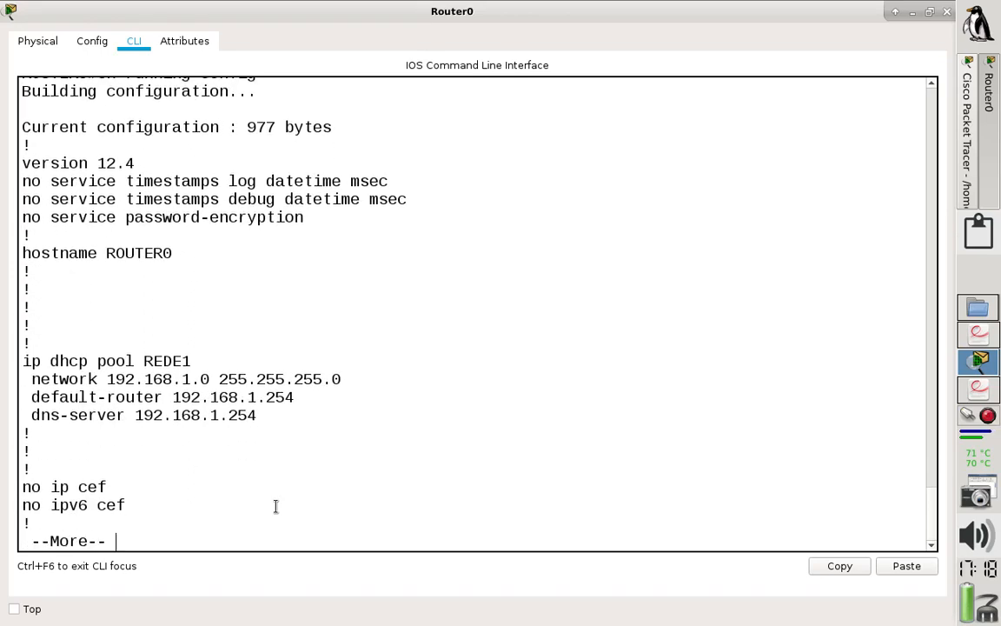
pyautogui.press('Return')
pyautogui.press('Return')
pyautogui.press('Return')
pyautogui.press('Return')
pyautogui.press('Return')
pyautogui.press('Return')
pyautogui.press('Return')
pyautogui.press('Return')
pyautogui.press('Return')
pyautogui.press('Return')
pyautogui.press('Return')
pyautogui.press('Return')
pyautogui.press('Return')
pyautogui.press('Return')
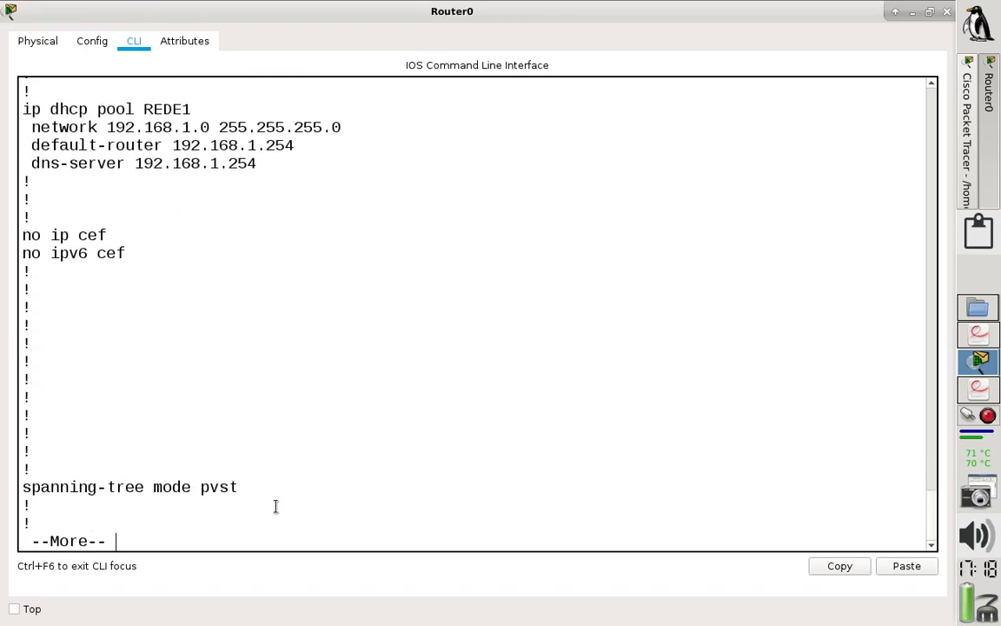
pyautogui.press('Return')
pyautogui.press('Return')
pyautogui.press('Return')
pyautogui.press('Return')
pyautogui.press('Return')
pyautogui.press('Return')
pyautogui.press('Return')
pyautogui.press('Return')
pyautogui.press('Return')
pyautogui.press('Return')
pyautogui.press('Return')
pyautogui.press('Return')
pyautogui.press('Return')
pyautogui.press('Return')
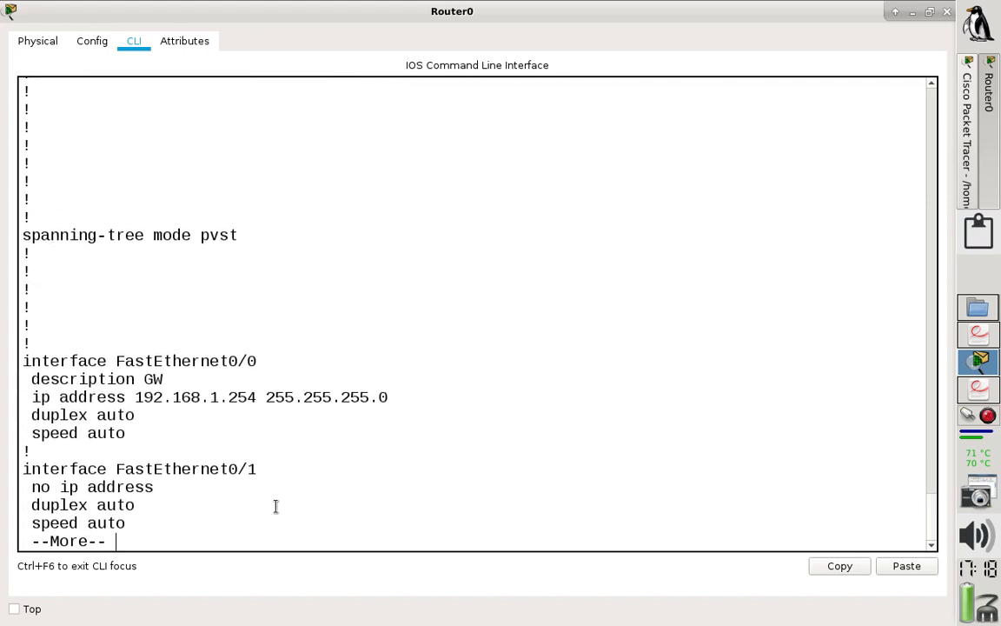
pyautogui.press('Return')
pyautogui.press('Return')
pyautogui.press('Return')
pyautogui.press('Return')
pyautogui.press('Return')
pyautogui.press('Return')
pyautogui.press('Return')
pyautogui.press('Return')
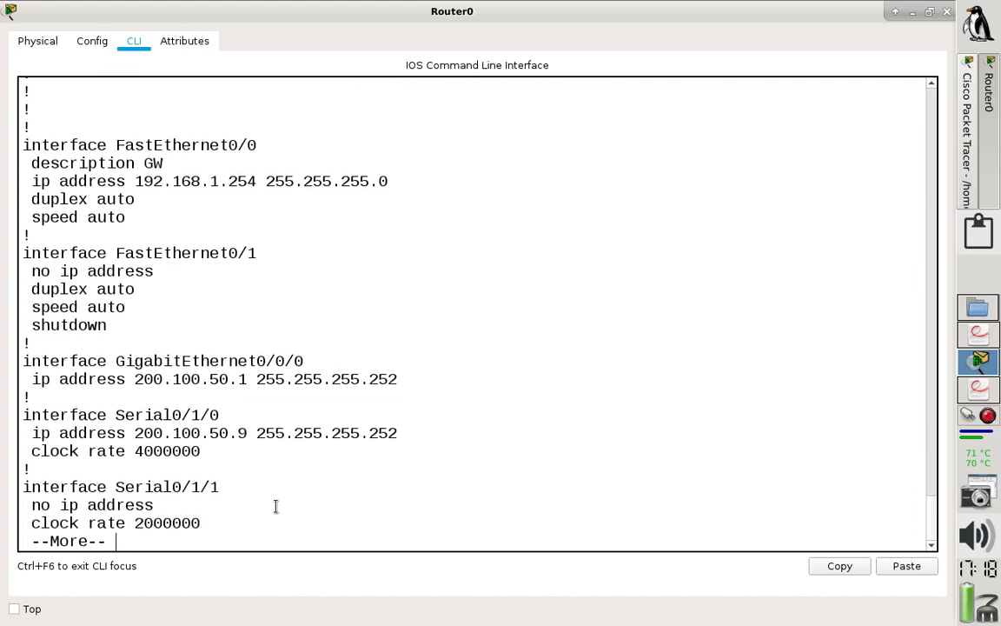
pyautogui.press('Return')
pyautogui.press('Return')
pyautogui.press('Return')
pyautogui.press('Return')
pyautogui.press('Return')
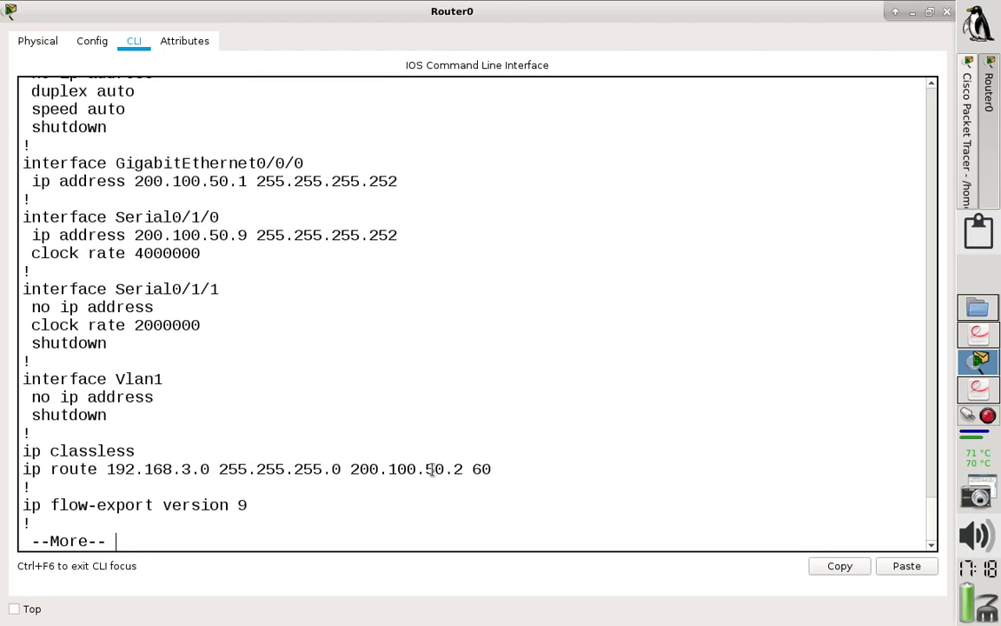
# Copy the line "ip route 192.168.3.0 255.255.255.0 200.100.50.2 60" from the running configuration and quit the listing.
pyautogui.moveTo(502, 466); pyautogui.dragTo(3, 472)
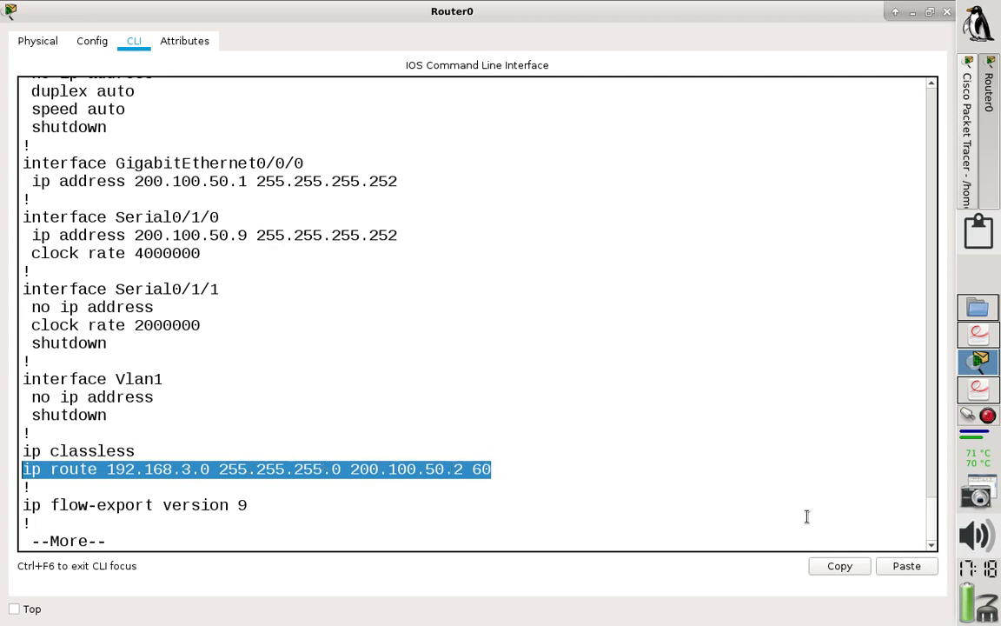
pyautogui.click(837, 568)
pyautogui.click(532, 519)
pyautogui.press('Return')
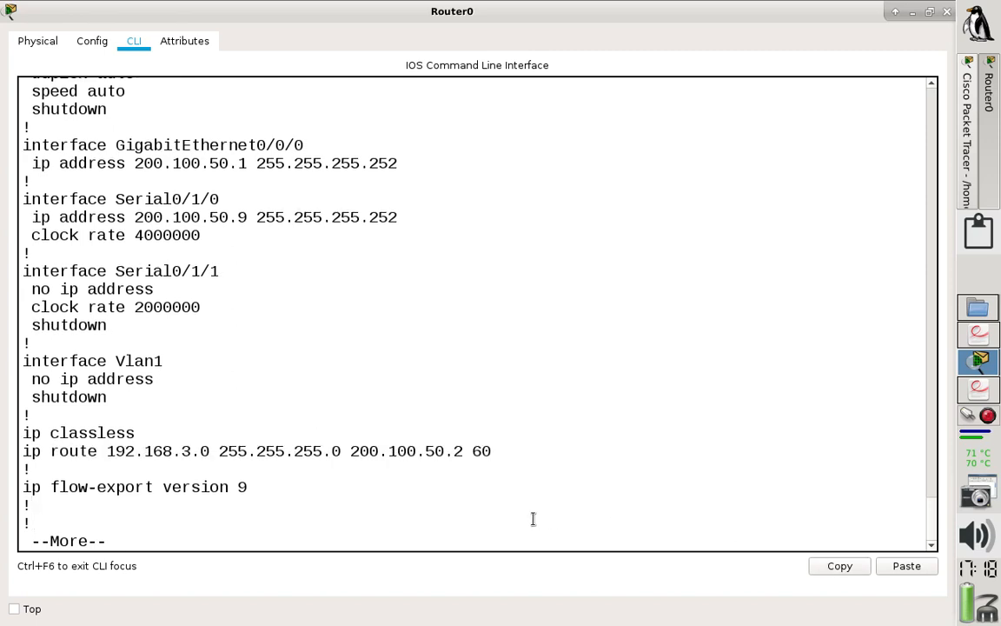
pyautogui.press('Return')
# In global configuration mode, remove the static route with "no ip route 192.168.3.0 255.255.255.0 200.100.50.2 60", reusing the copied line.
pyautogui.write('c')
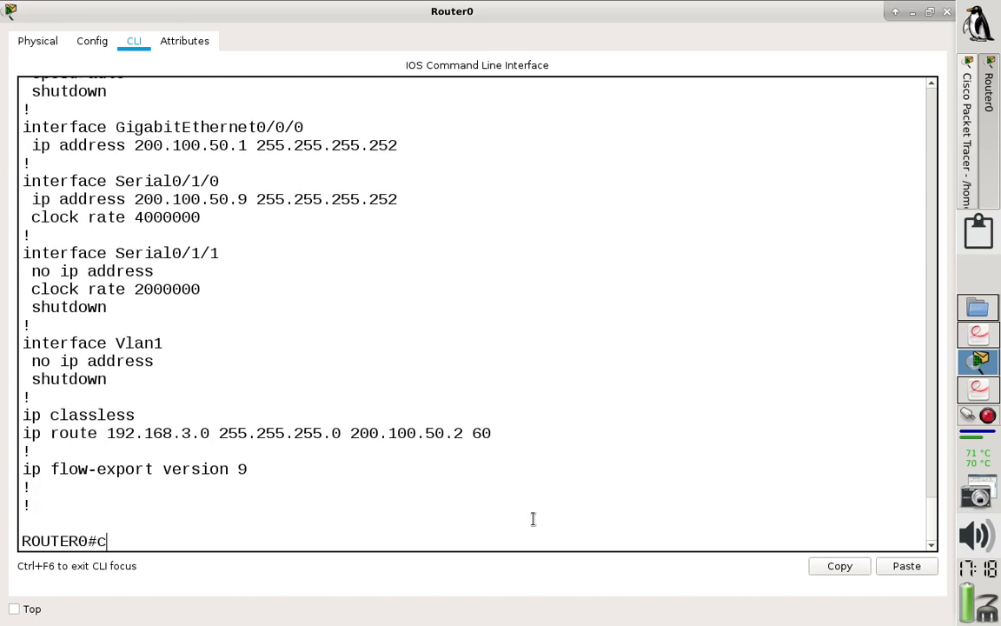
pyautogui.write('onf t')
pyautogui.press('Return')
pyautogui.write('!!')
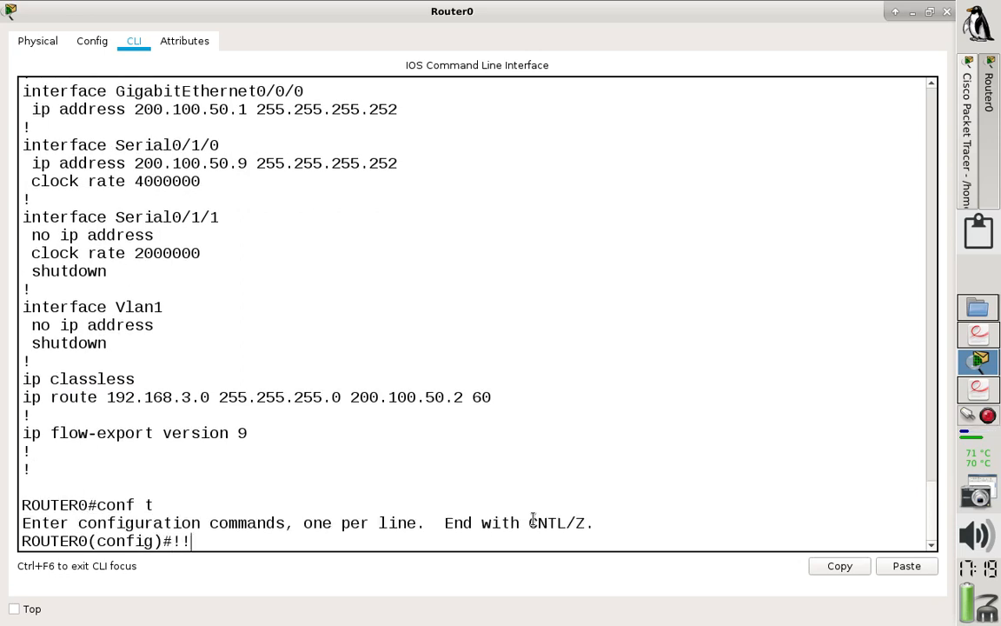
pyautogui.write('n')
pyautogui.press('BackSpace')
pyautogui.press('BackSpace')
pyautogui.press('BackSpace')
pyautogui.write('no')
pyautogui.click(910, 566)
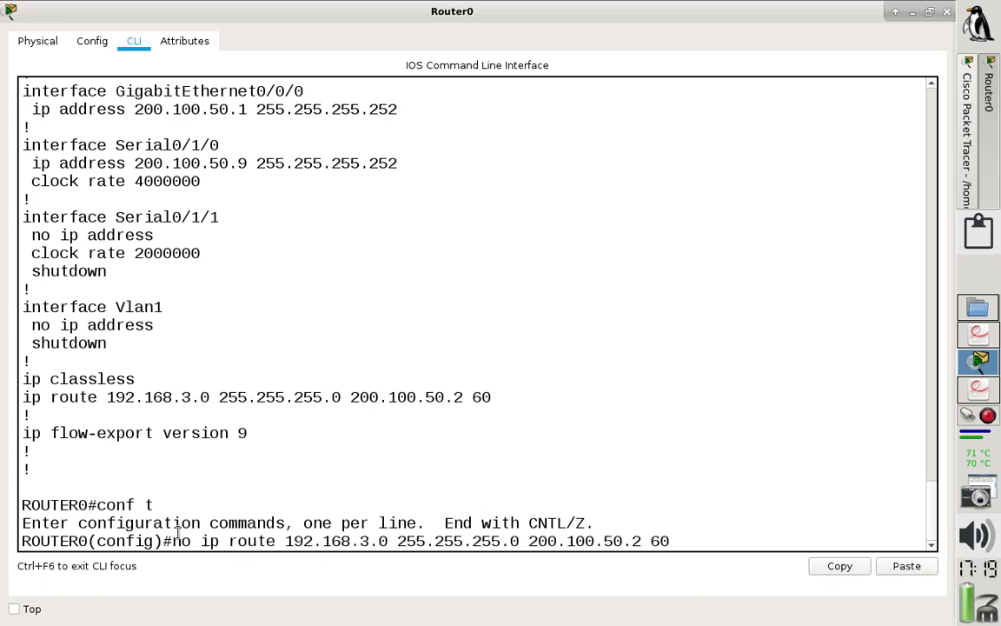
pyautogui.moveTo(207, 542); pyautogui.dragTo(174, 541)
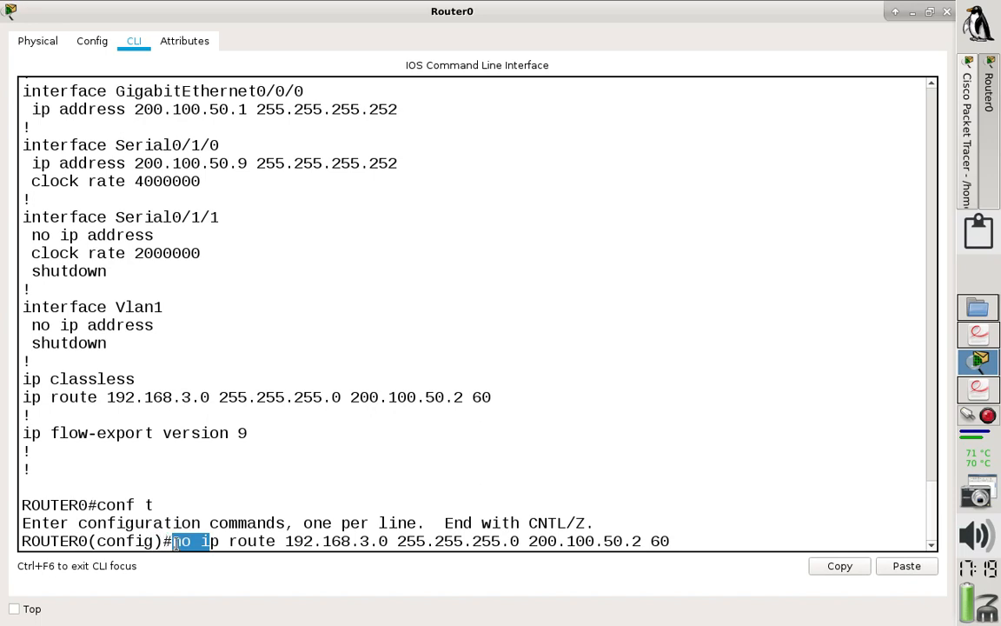
pyautogui.click(247, 542)
pyautogui.press('Return')
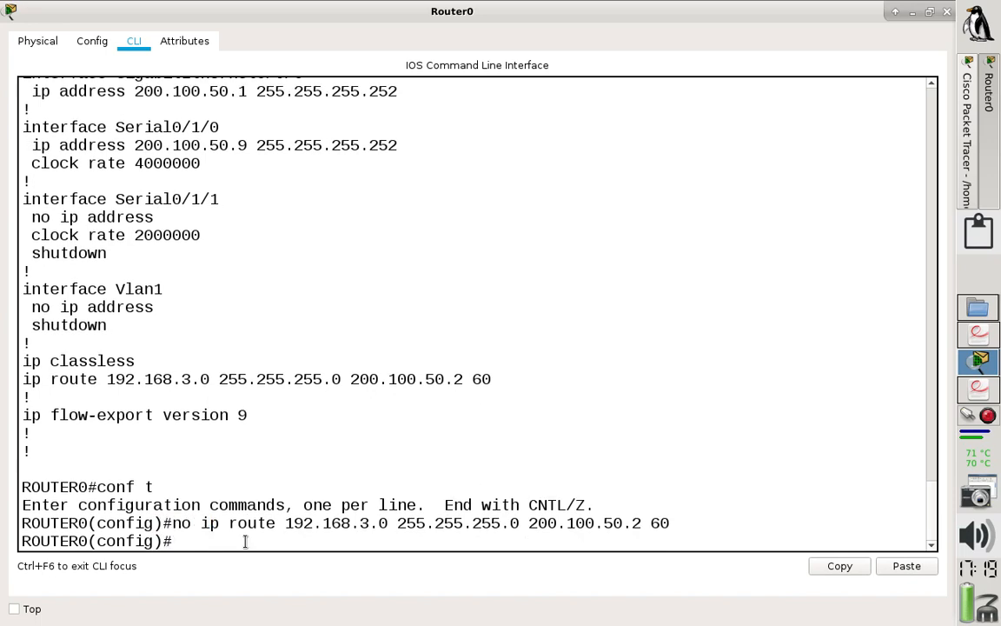
# Display the IP routing table from configuration mode to check the remaining routes.
pyautogui.write('do sh ip route')
pyautogui.press('Return')
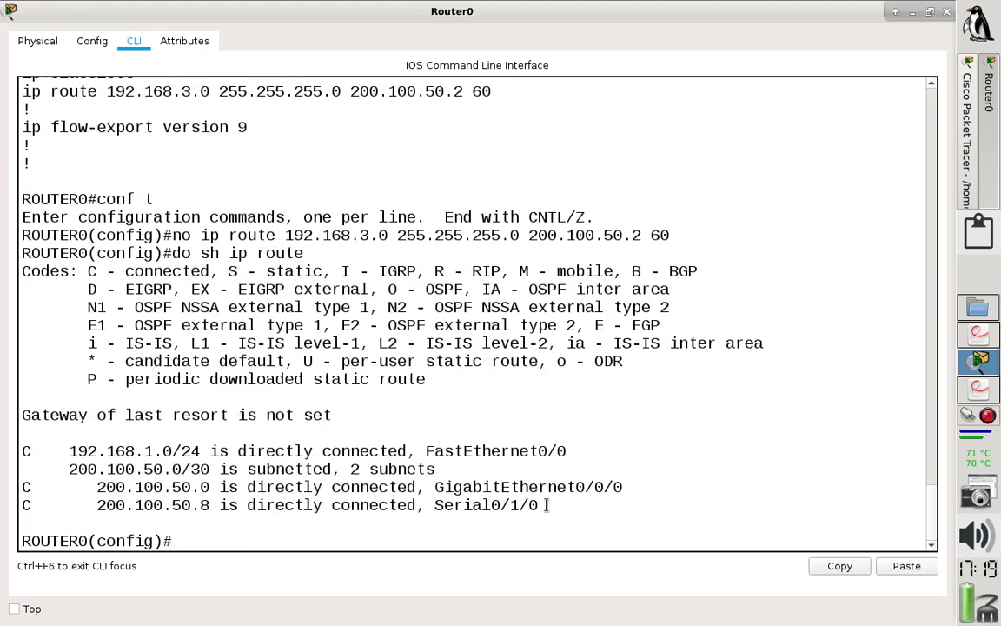
pyautogui.moveTo(565, 505); pyautogui.dragTo(4, 451)
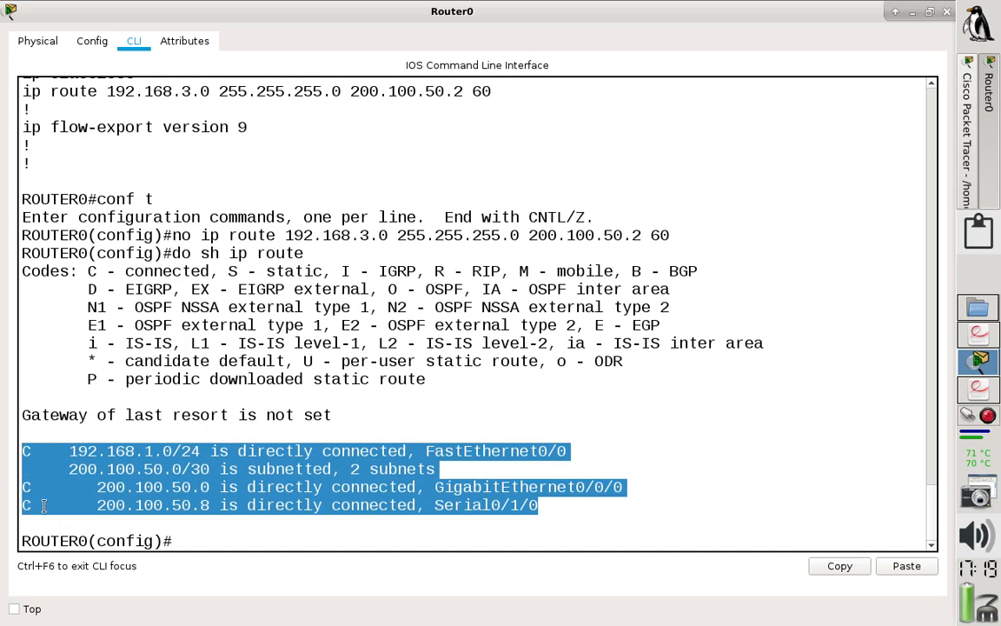
pyautogui.click(213, 541)
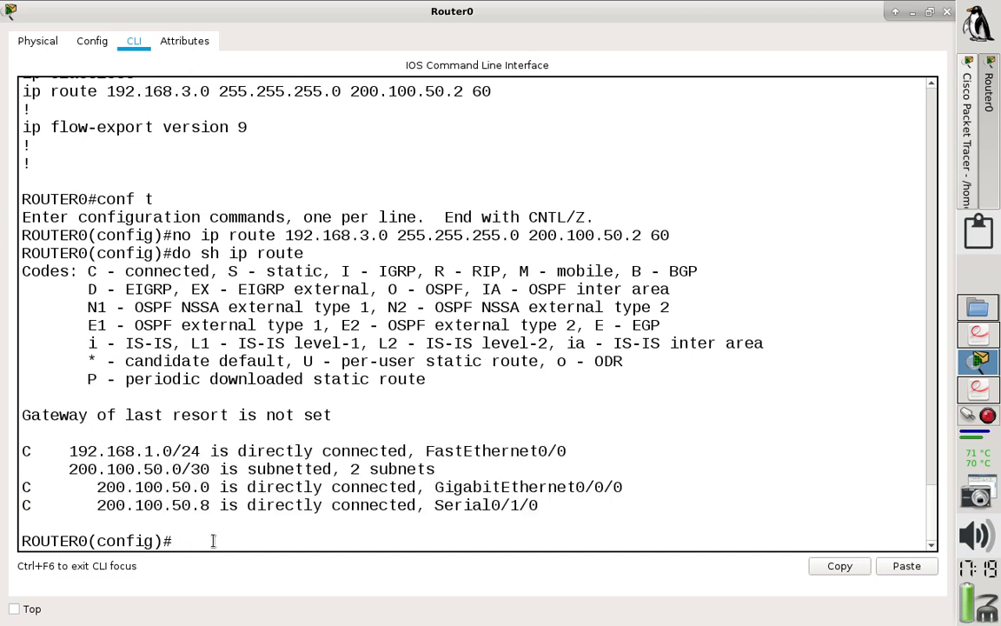
# Save ROUTER0's running configuration with "do wr" from configuration mode.
pyautogui.write('do w')
pyautogui.write('r')
pyautogui.press('Return')
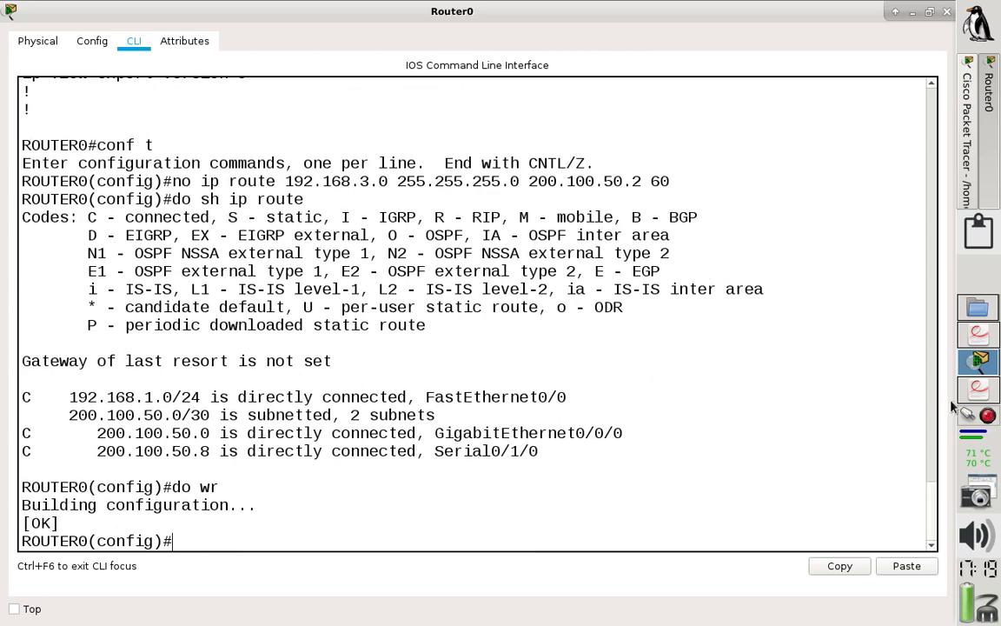
# Check item 2 of the EIGRP lab sheet, and add the heading "2)" below the title block in notes_EIGRP.txt in the terminal.
pyautogui.click(966, 340)
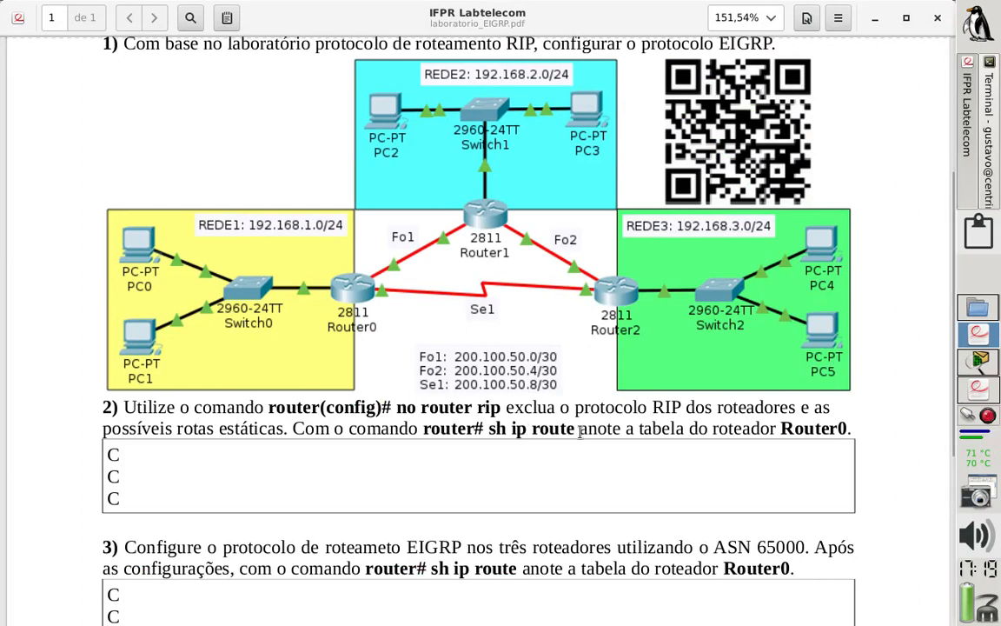
pyautogui.moveTo(431, 428); pyautogui.dragTo(578, 423)
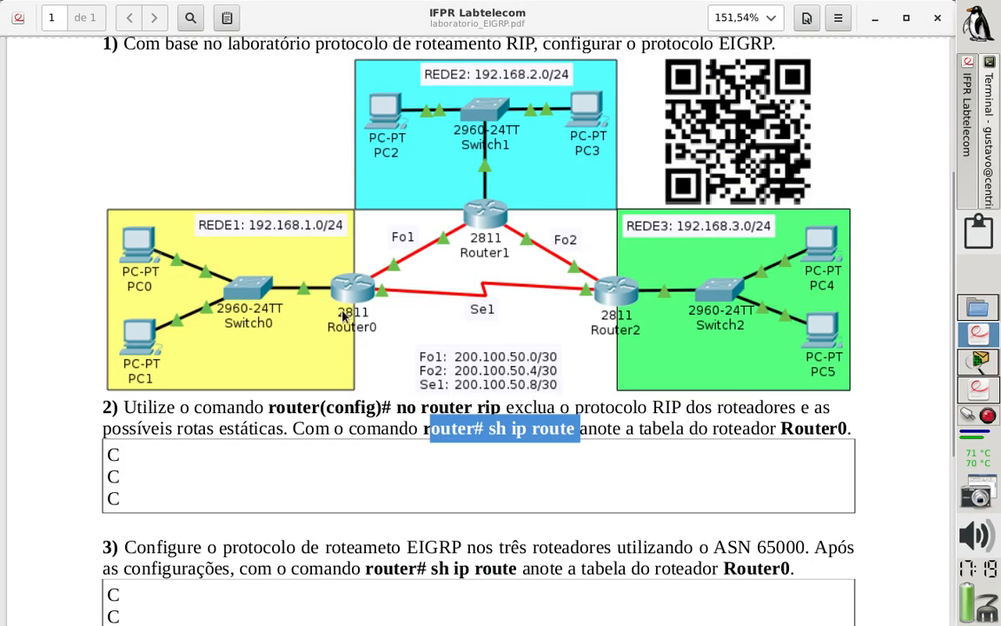
pyautogui.click(991, 196)
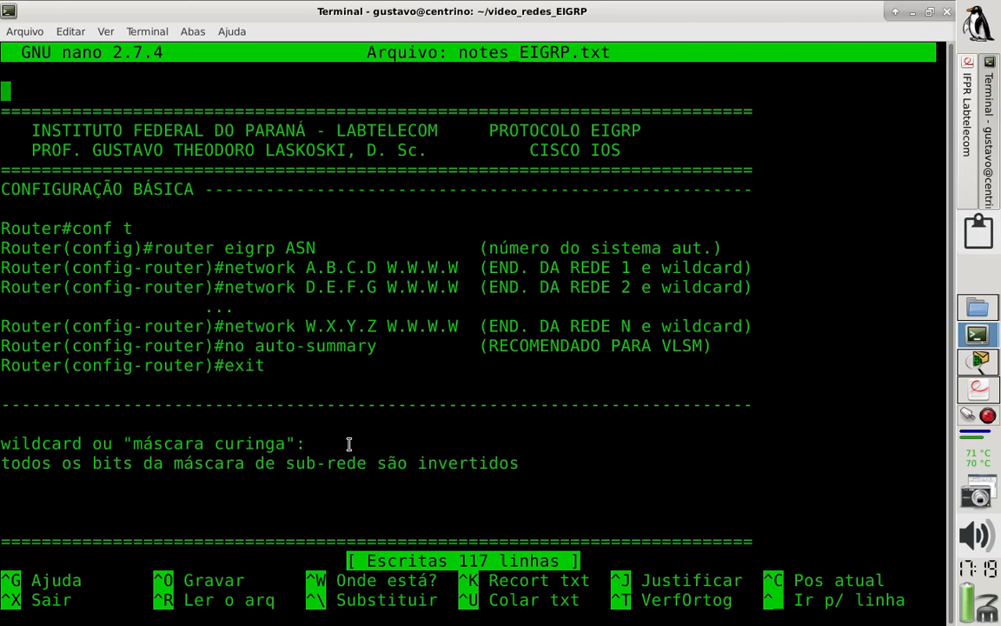
pyautogui.press('Down')
pyautogui.press('Down')
pyautogui.press('Down')
pyautogui.press('Down')
pyautogui.press('Down')
pyautogui.press('Down')
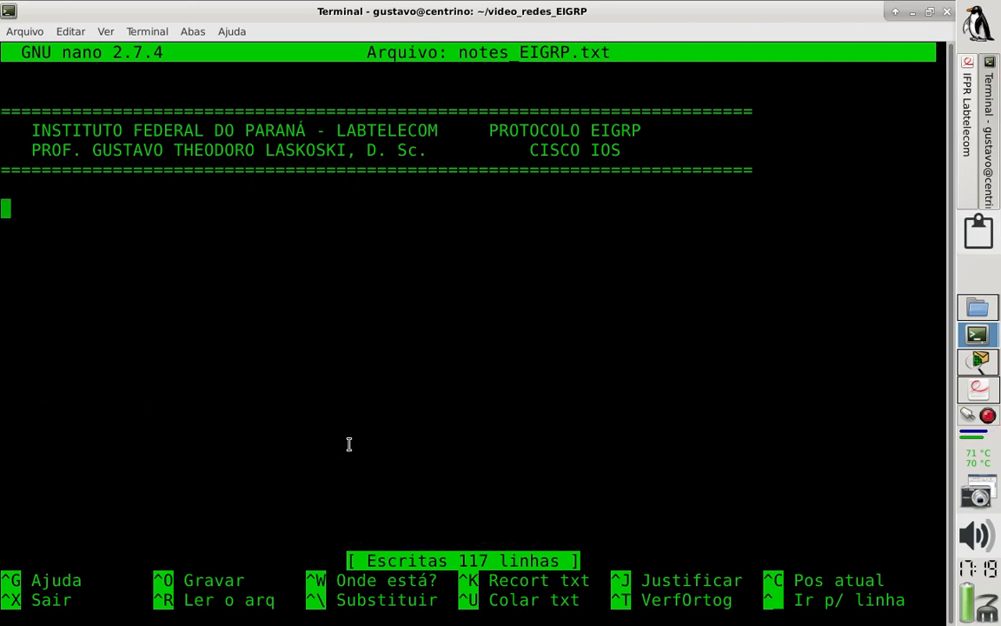
pyautogui.write('2)')
pyautogui.press('Return')
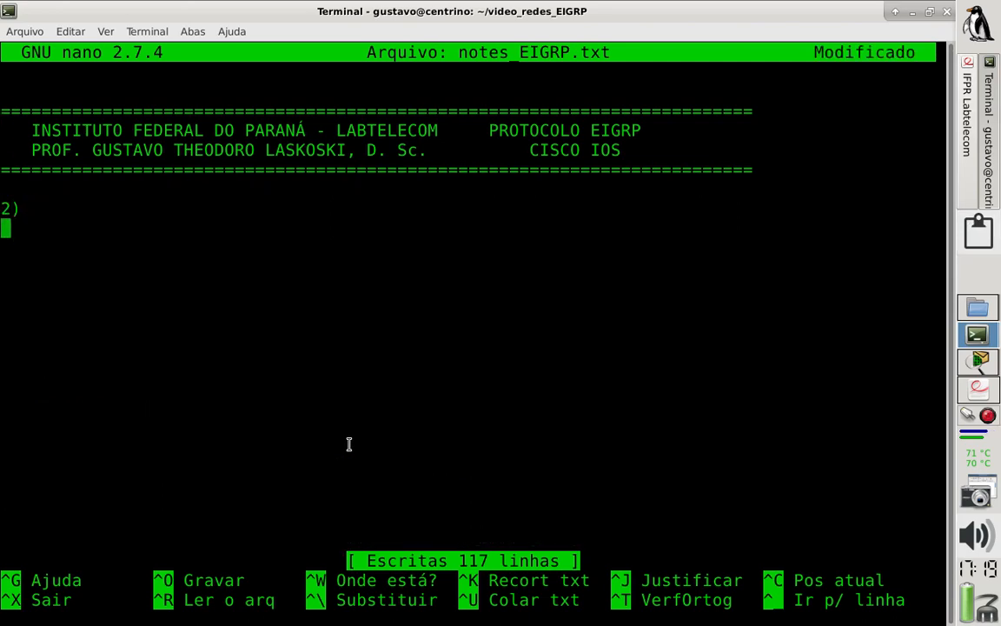
# Copy the route entries from ROUTER0's routing table in Packet Tracer and paste them under "2)" in notes_EIGRP.txt.
pyautogui.click(983, 365)
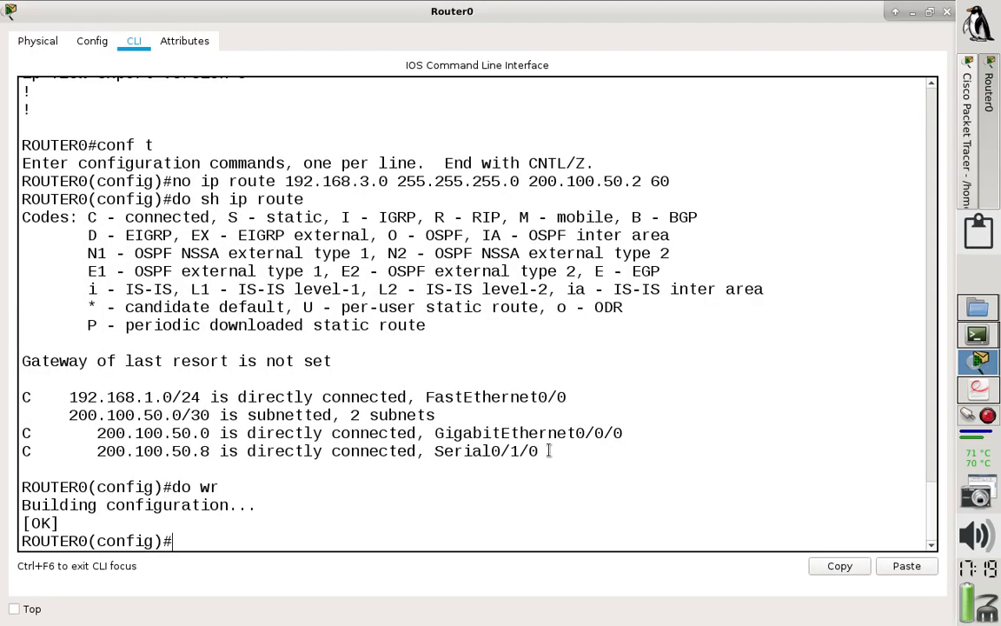
pyautogui.moveTo(623, 433); pyautogui.dragTo(11, 389)
pyautogui.click(399, 415)
pyautogui.moveTo(532, 446); pyautogui.dragTo(68, 403)
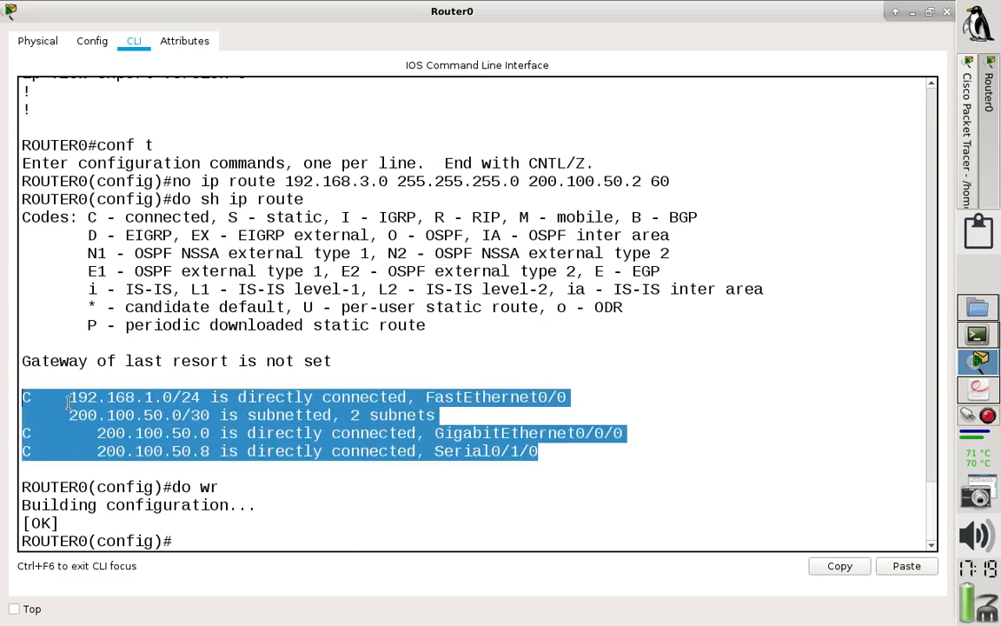
pyautogui.click(843, 565)
pyautogui.hotkey('alt', 'Tab')
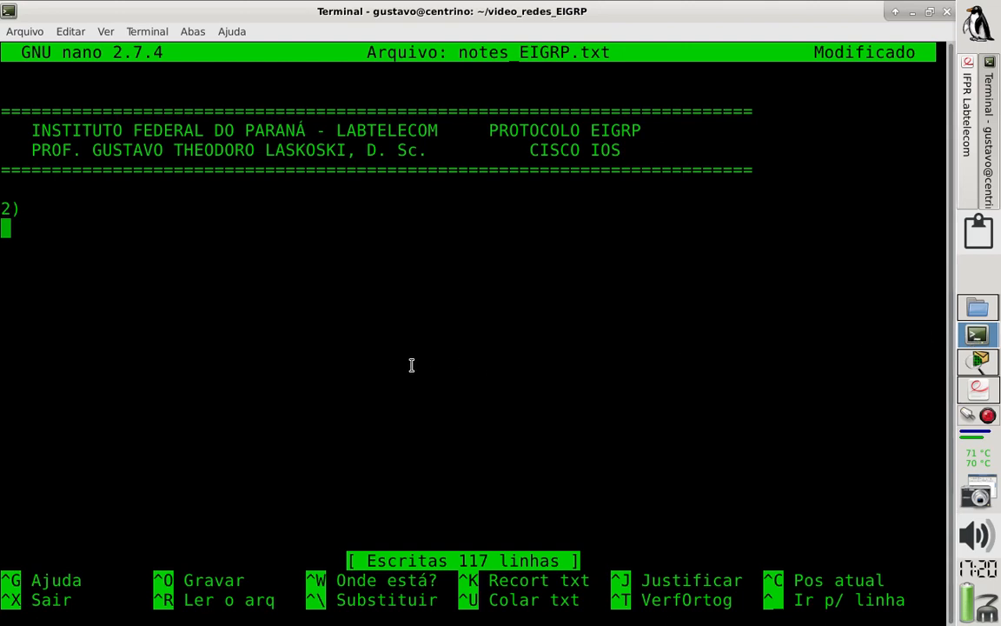
pyautogui.hotkey('ctrl', 'shift', 'v')
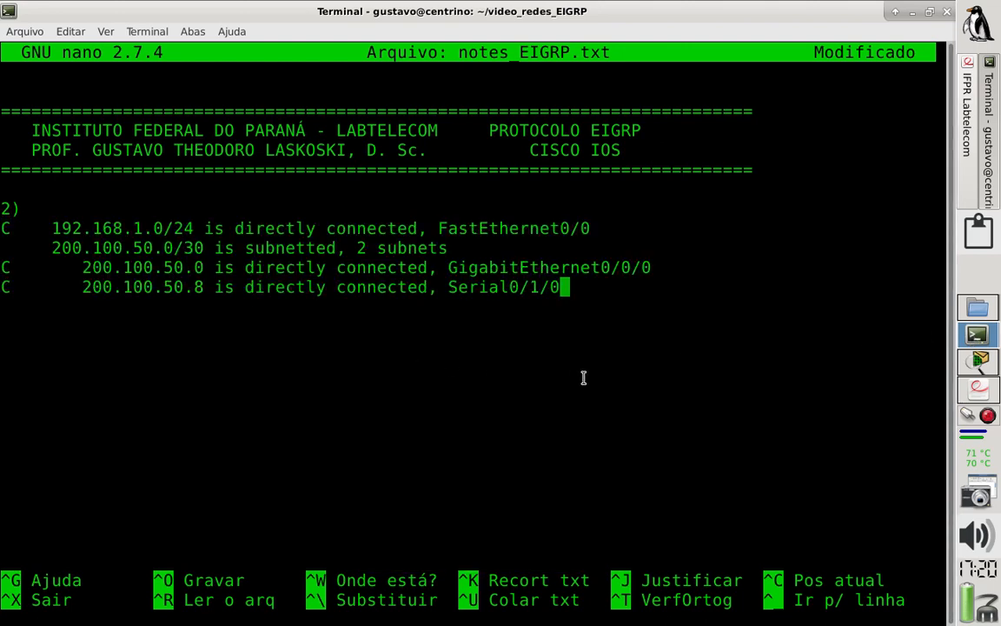
# Delete the pasted line "200.100.50.0/30 is subnetted, 2 subnets" and save notes_EIGRP.txt.
pyautogui.press('Up')
pyautogui.press('Up')
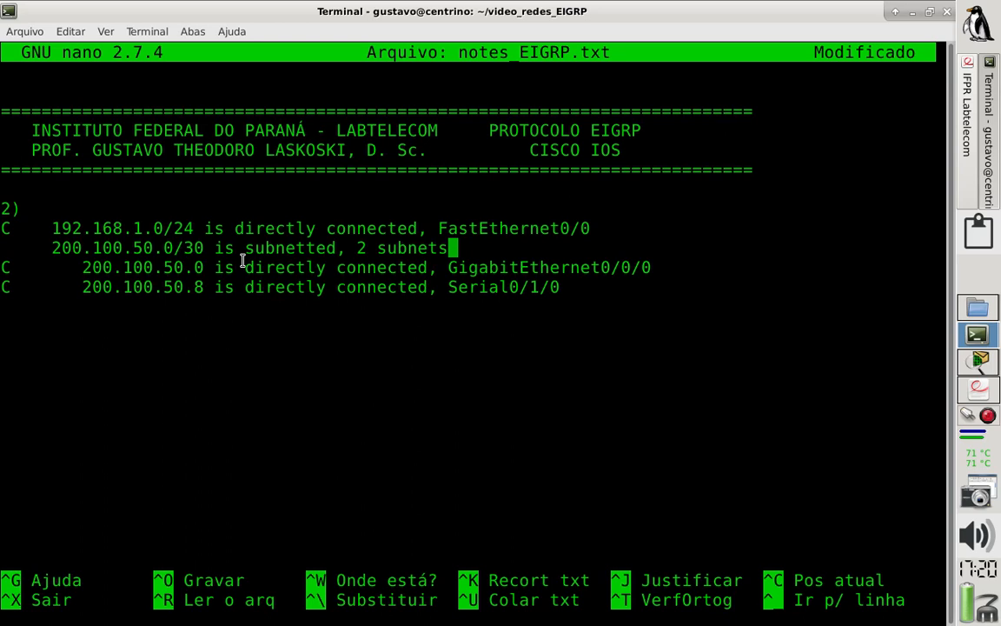
pyautogui.hotkey('ctrl', 'k')
pyautogui.hotkey('ctrl', 'o')
pyautogui.press('Return')
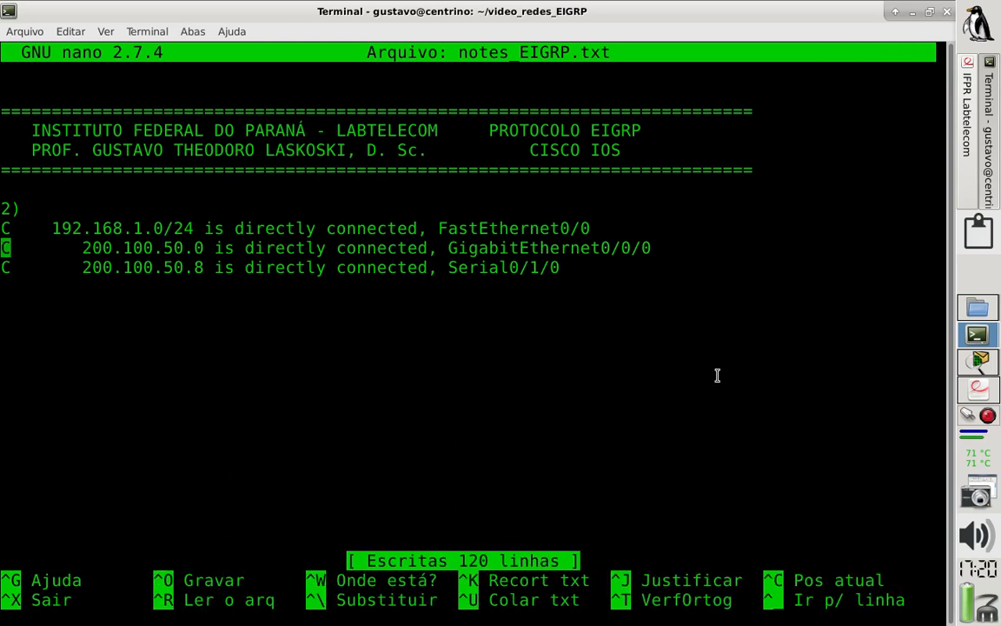
# Switch back to Packet Tracer, close Router0's window and open Router1's command line in a maximized window.
pyautogui.click(965, 365)
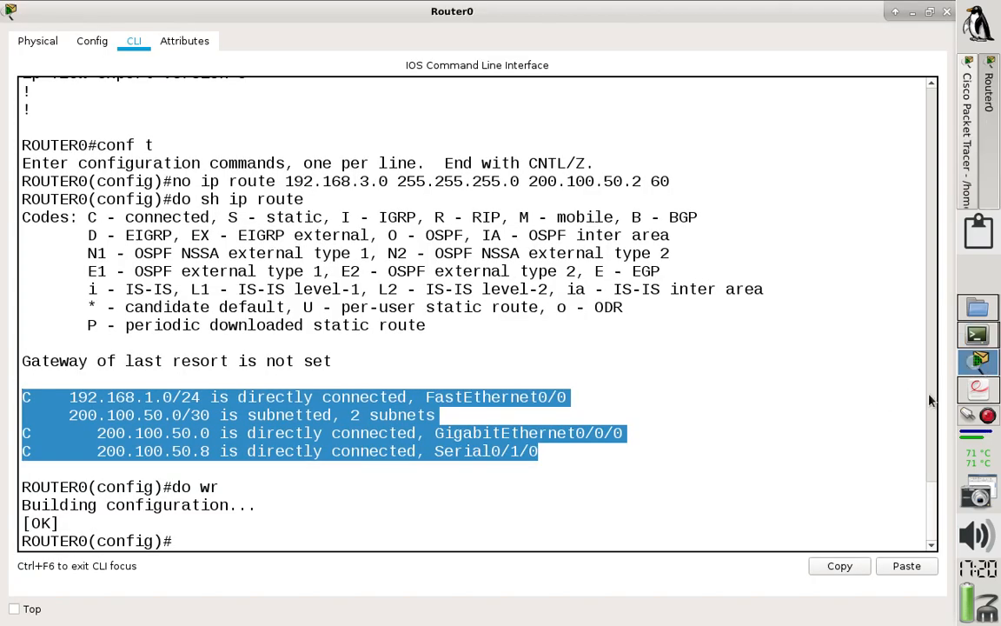
pyautogui.click(742, 389)
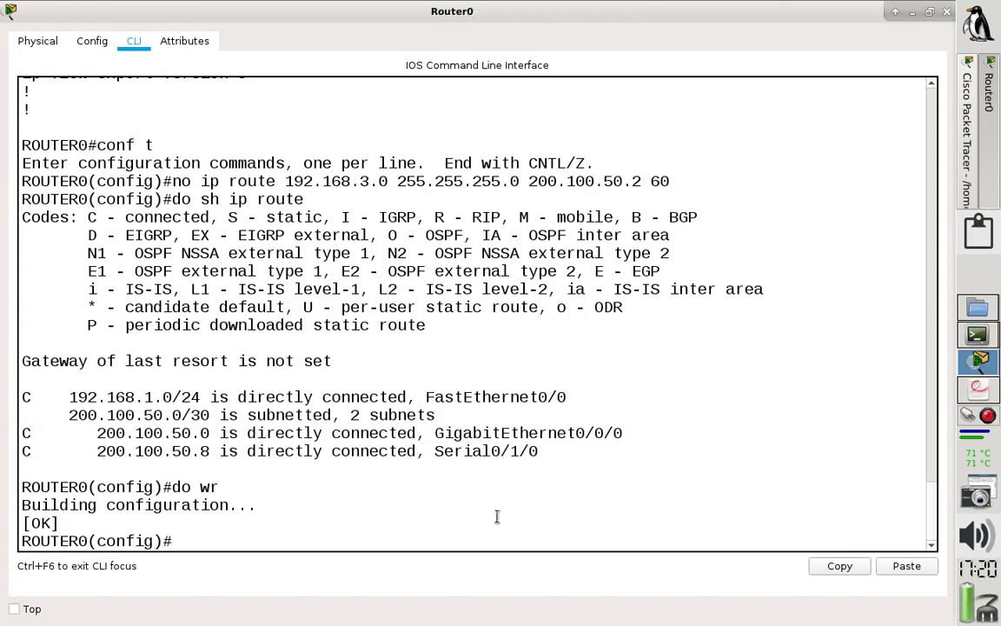
pyautogui.click(947, 12)
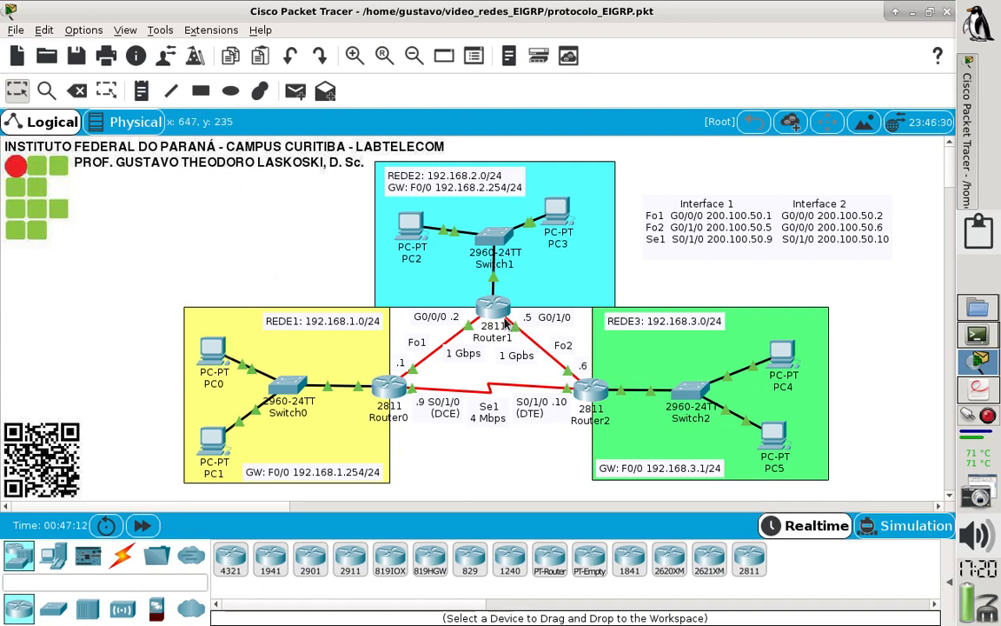
pyautogui.click(491, 314)
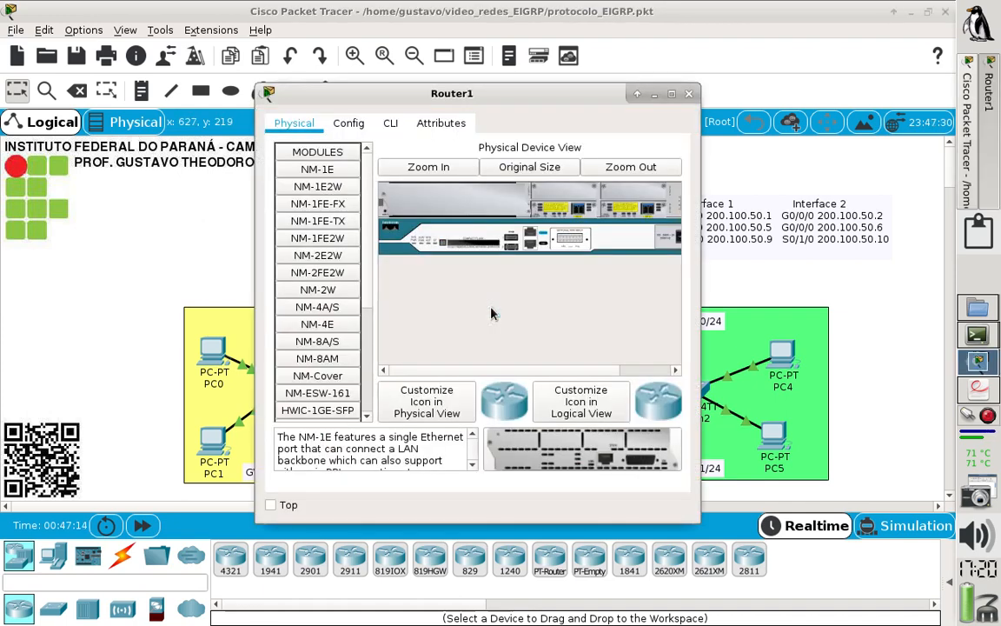
pyautogui.click(390, 123)
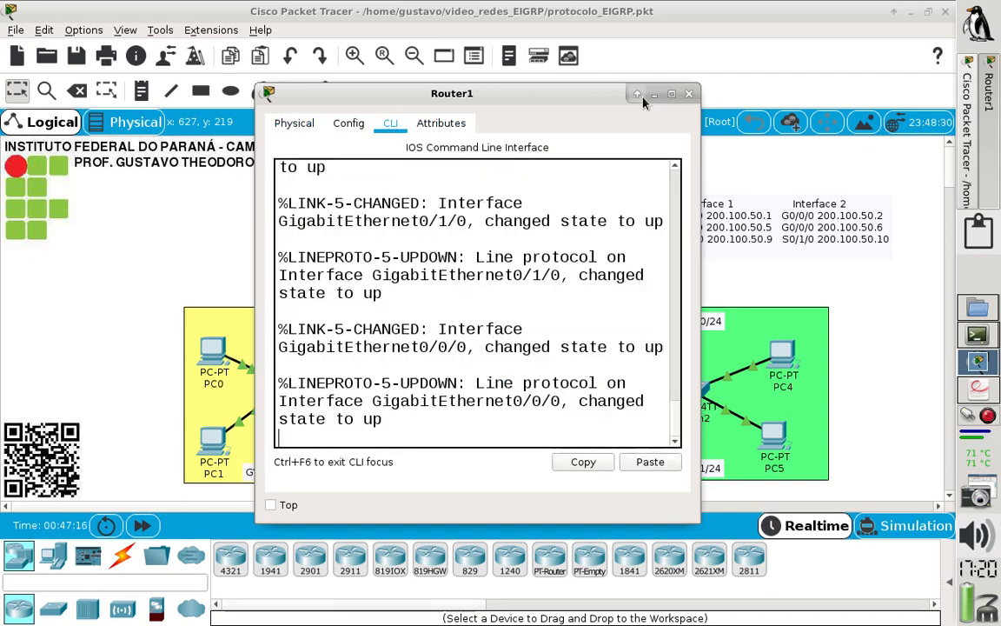
pyautogui.click(672, 93)
pyautogui.press('Return')
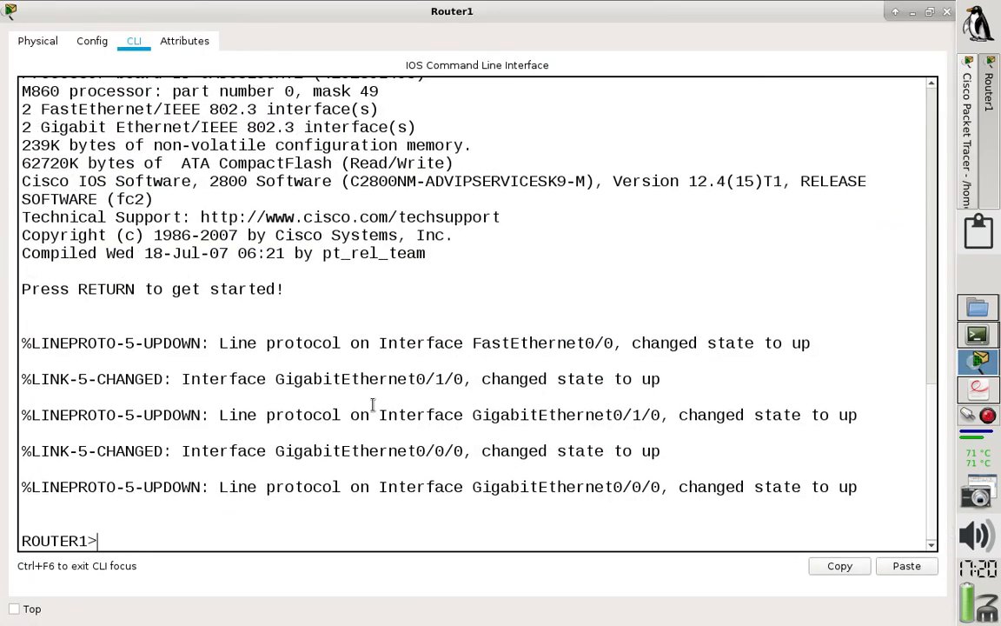
# Enter privileged mode on ROUTER1 and display the IP routing table with "sh ip route" to examine its RIP entries.
pyautogui.write('en')
pyautogui.press('Return')
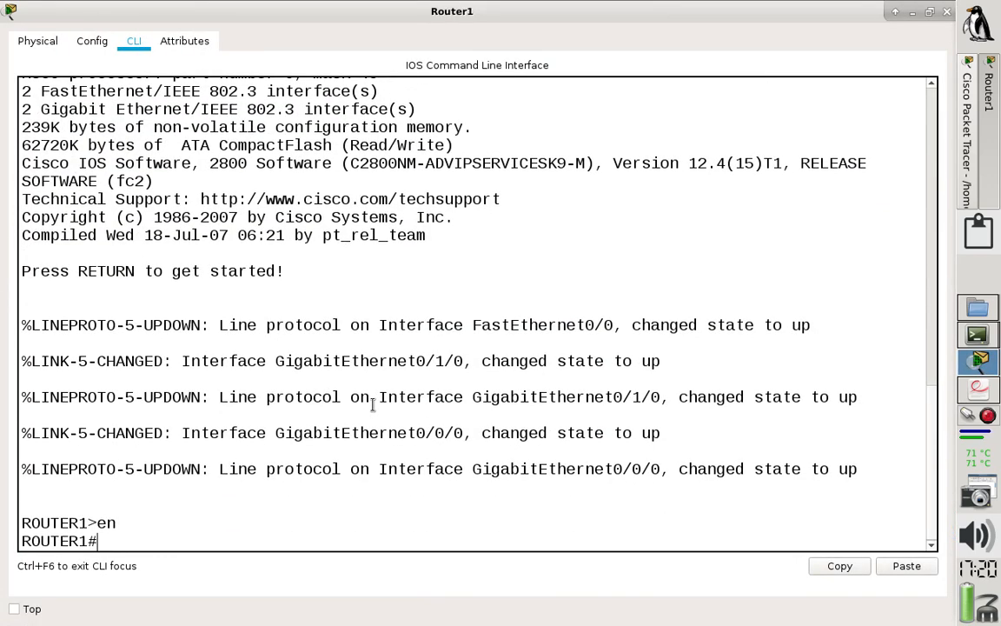
pyautogui.write('sh ip route')
pyautogui.press('Return')
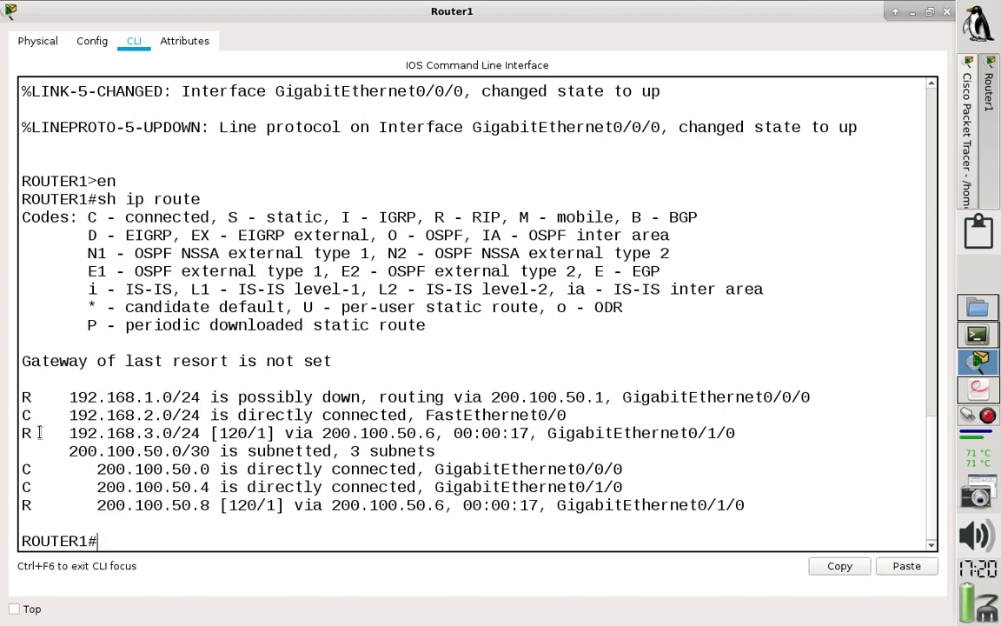
pyautogui.moveTo(32, 397); pyautogui.dragTo(9, 408)
pyautogui.moveTo(34, 505)
pyautogui.mouseDown()
pyautogui.moveTo(3, 497)
pyautogui.moveTo(15, 506)
pyautogui.mouseUp()
# Enter global configuration mode on ROUTER1 and remove the RIP protocol with "no router rip".
pyautogui.click(143, 544)
pyautogui.write('conf t')
pyautogui.press('Return')
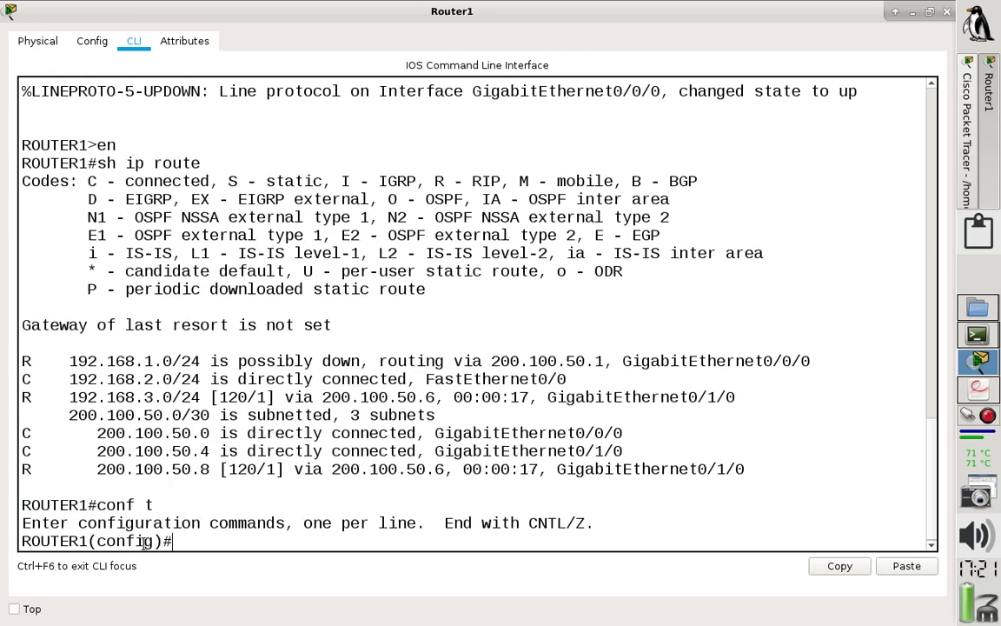
pyautogui.write('no router rip')
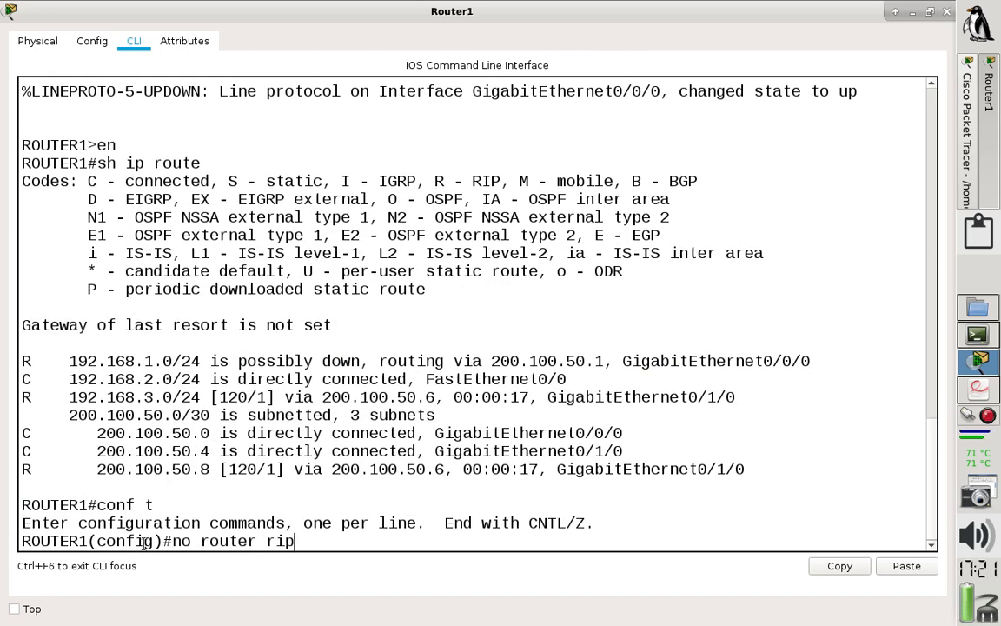
pyautogui.press('Return')
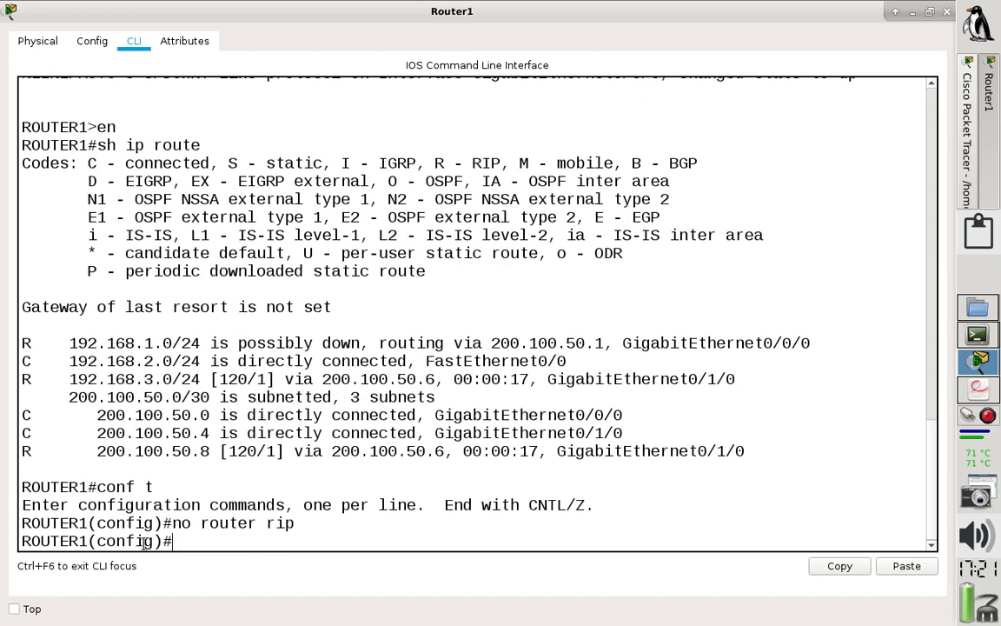
# Save ROUTER1's configuration with "do wr" and exit configuration mode.
pyautogui.write('do wr')
pyautogui.press('Return')
pyautogui.write('exit')
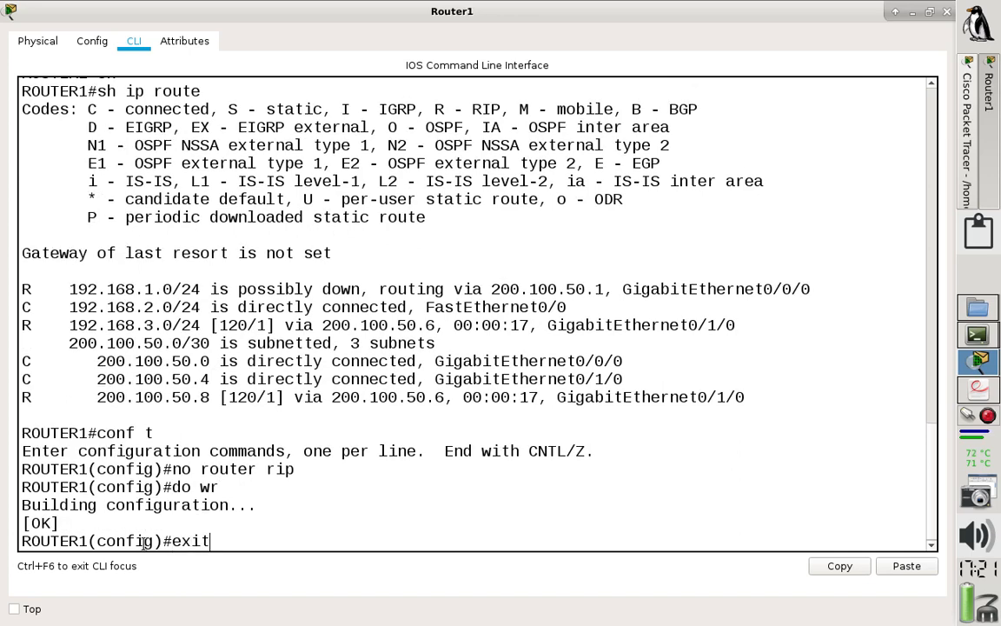
pyautogui.press('Return')
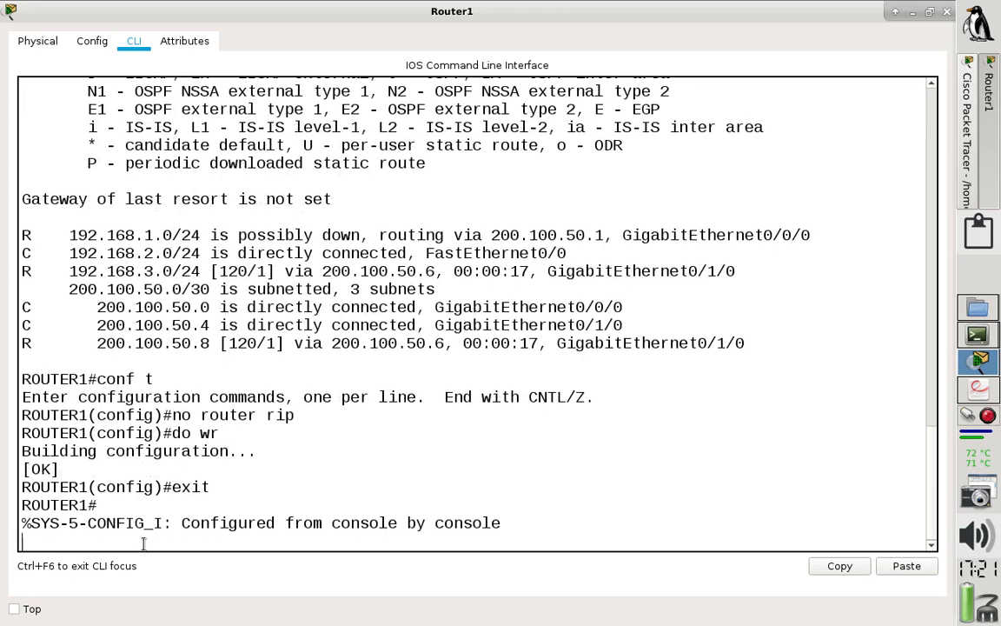
# Display ROUTER1's IP routing table again with "sh ip route" and check the remaining route entries.
pyautogui.press('Return')
pyautogui.write('sh')
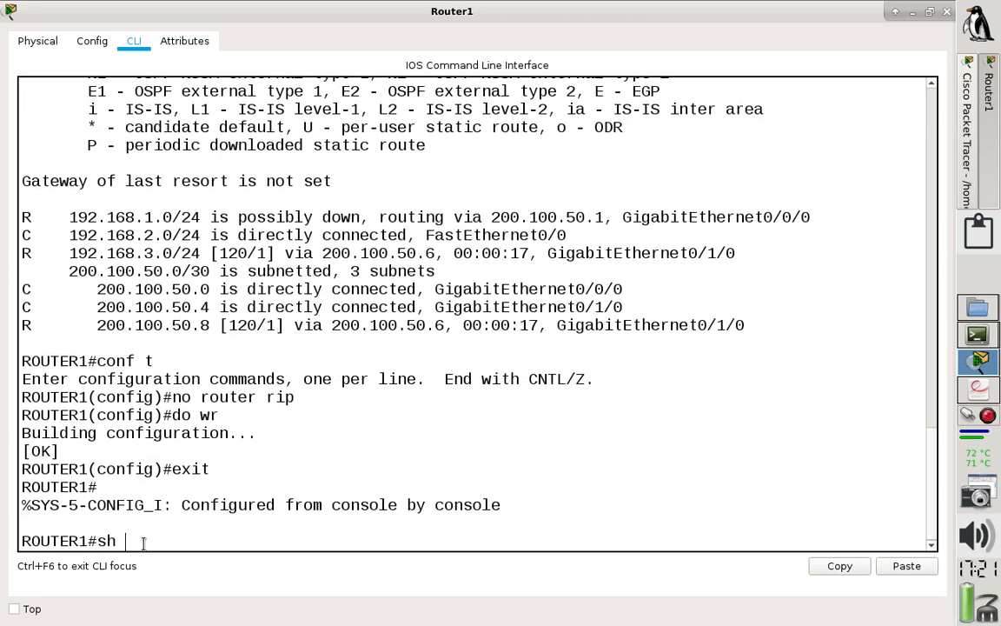
pyautogui.write(' ip route')
pyautogui.press('Return')
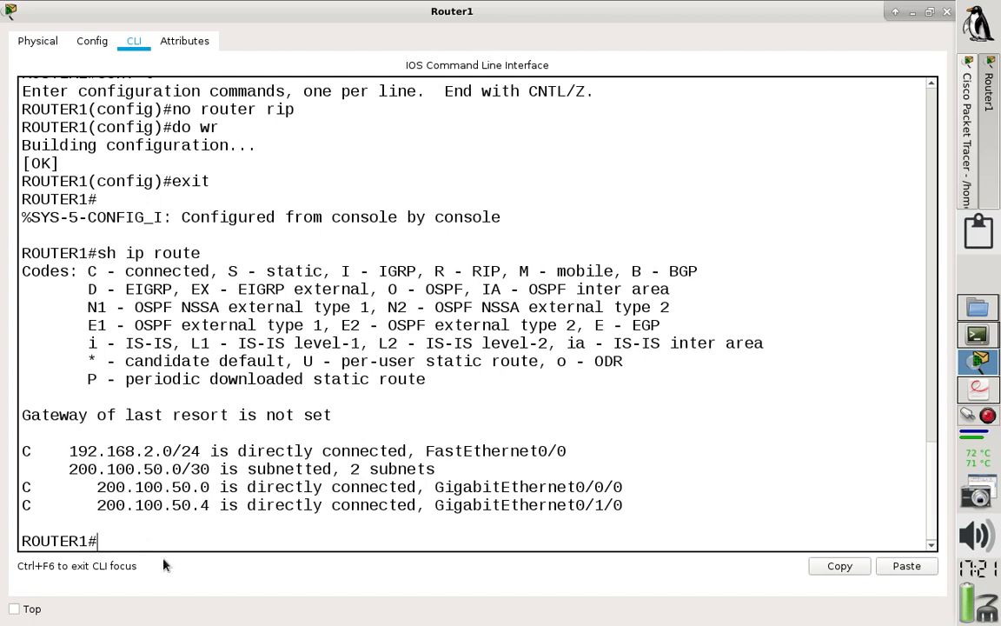
pyautogui.moveTo(664, 500); pyautogui.dragTo(31, 450)
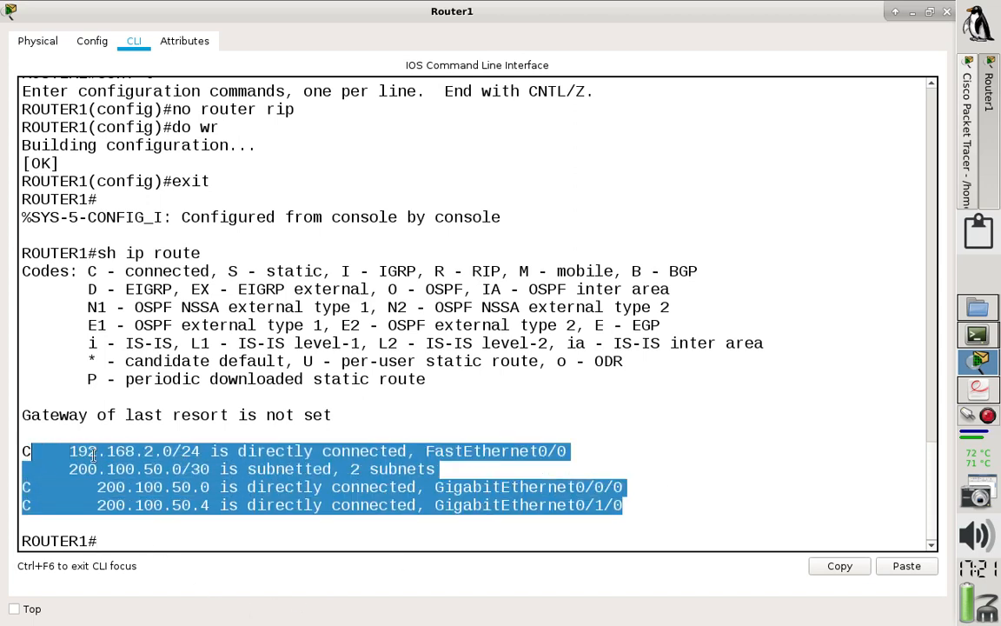
pyautogui.click(182, 469)
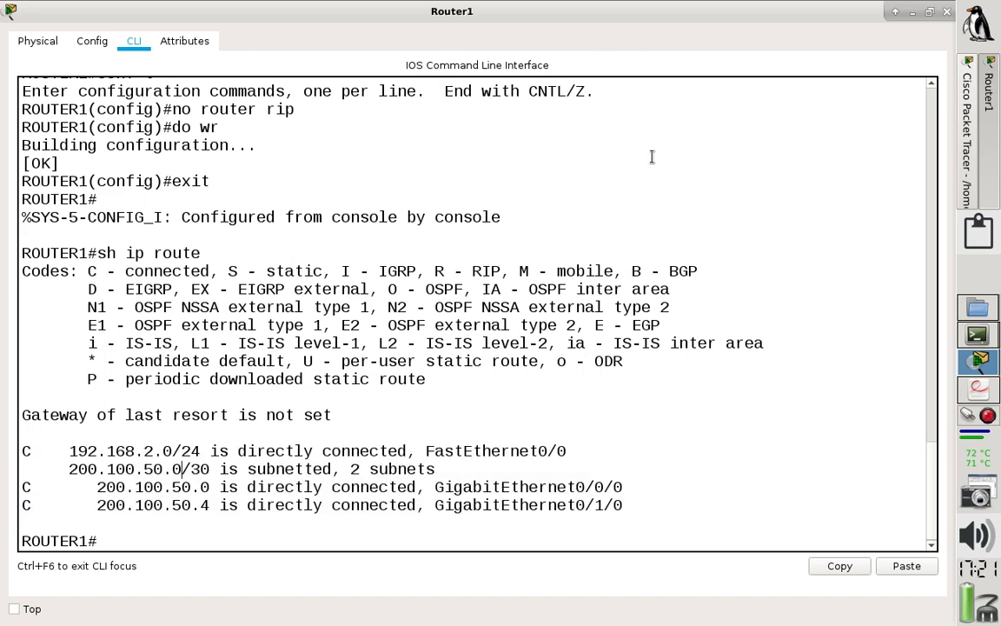
# Close Router1's window and open Router2's command line in a maximized window.
pyautogui.click(947, 12)
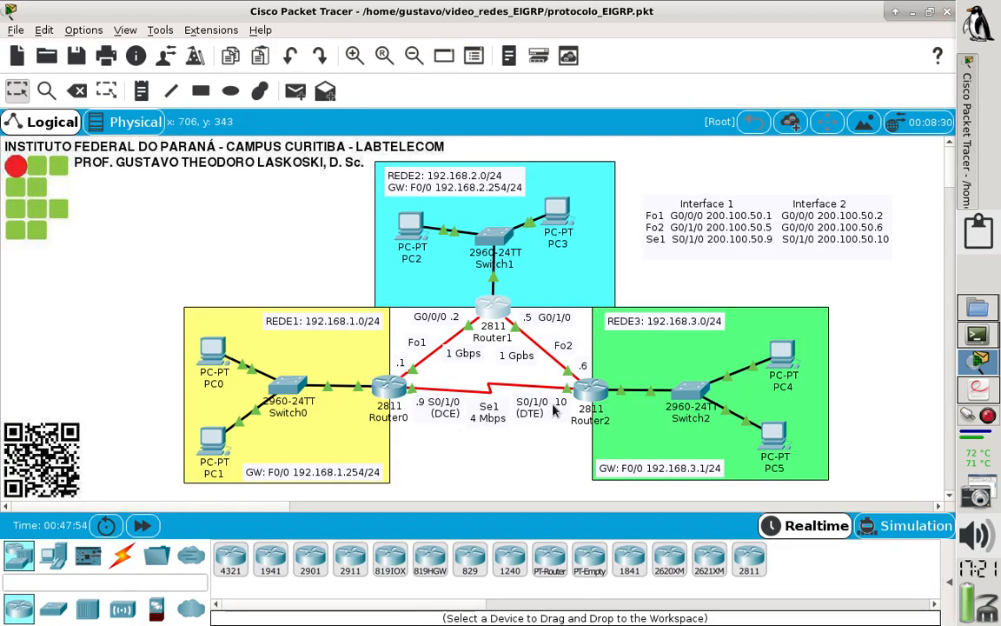
pyautogui.click(589, 389)
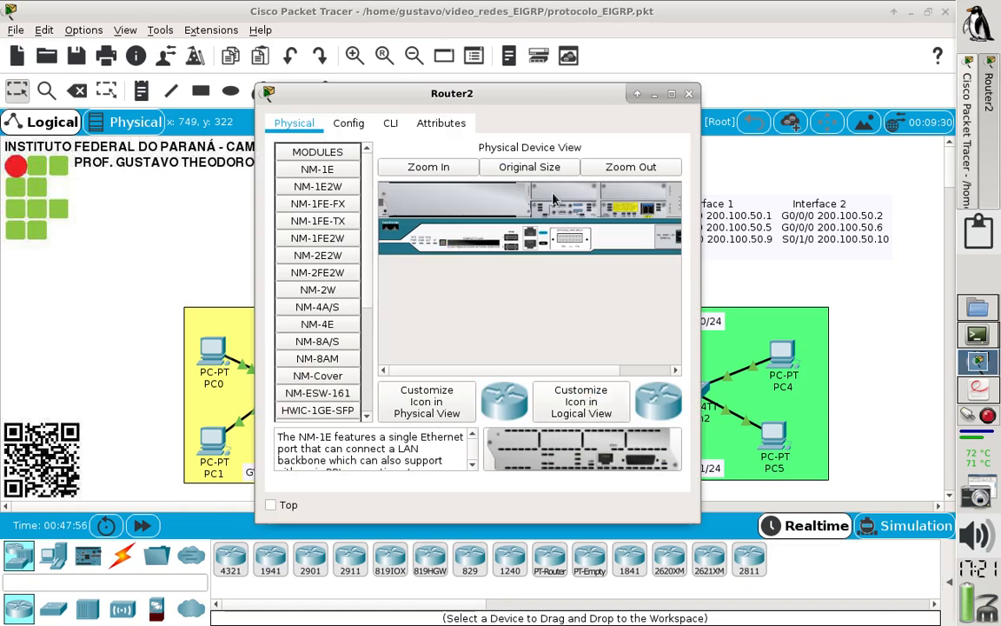
pyautogui.click(390, 122)
pyautogui.click(671, 93)
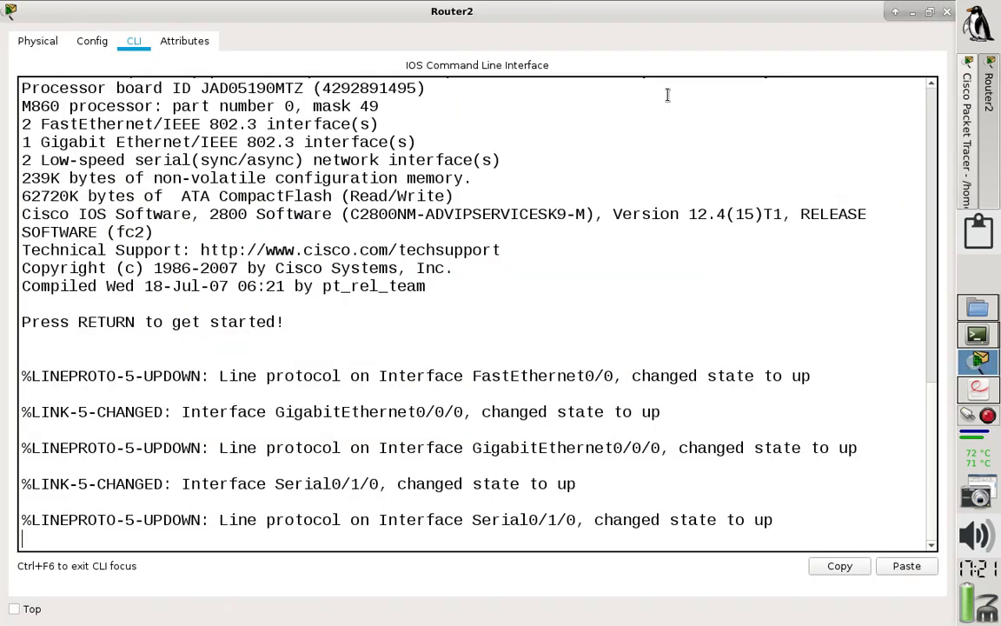
pyautogui.press('Return')
# Enter privileged mode on ROUTER2 and display its IP routing table with "sh ip route".
pyautogui.write('en')
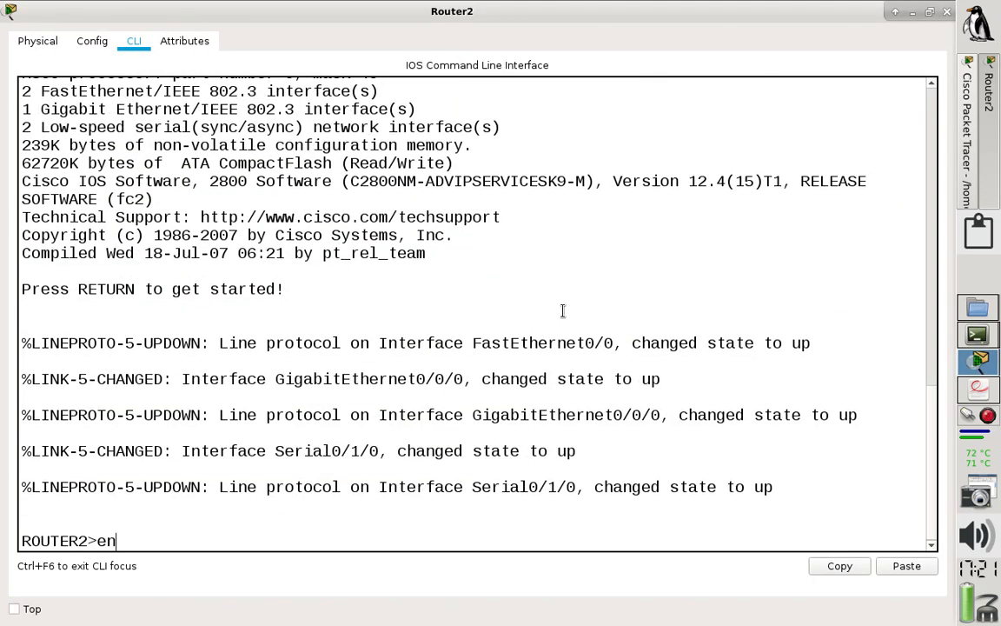
pyautogui.press('Return')
pyautogui.write('con')
pyautogui.press('BackSpace')
pyautogui.press('BackSpace')
pyautogui.press('BackSpace')
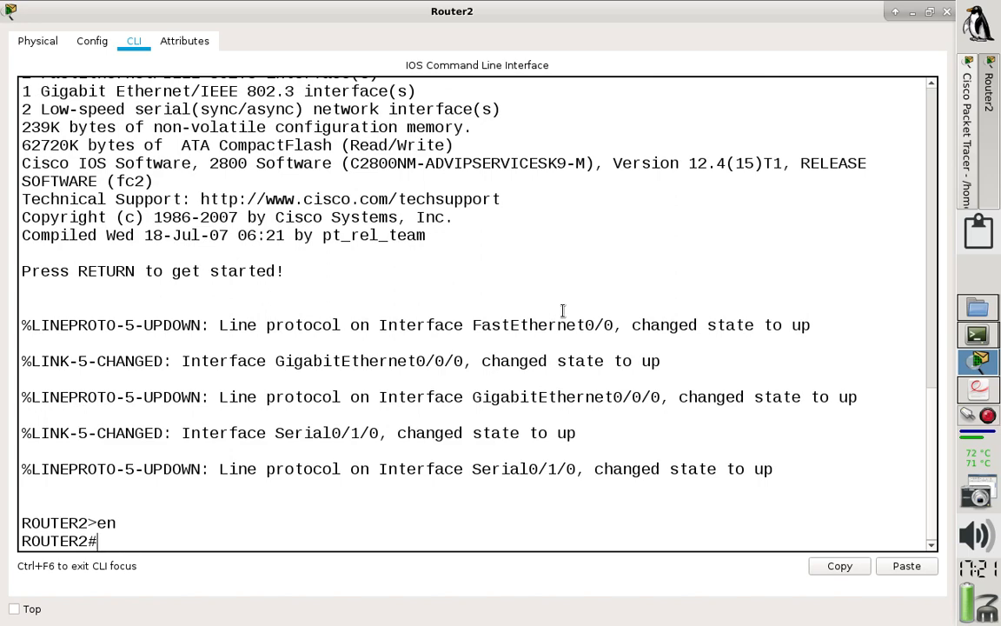
pyautogui.write('sh ip route')
pyautogui.press('Return')
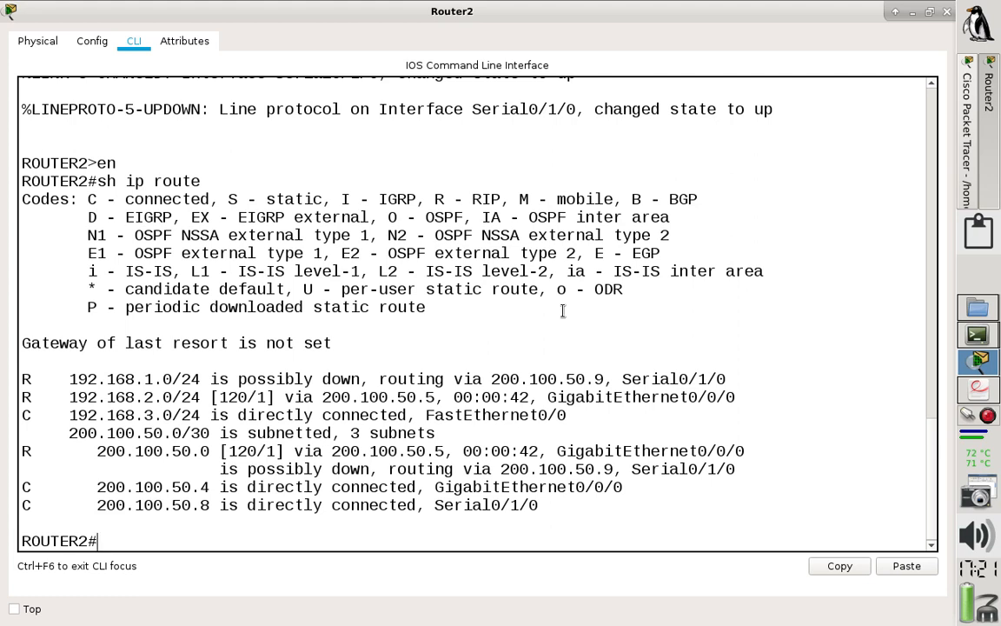
# Recheck ROUTER2's IP routing table and remove RIP from global configuration mode with "no router rip".
pyautogui.press('Up')
pyautogui.press('Return')
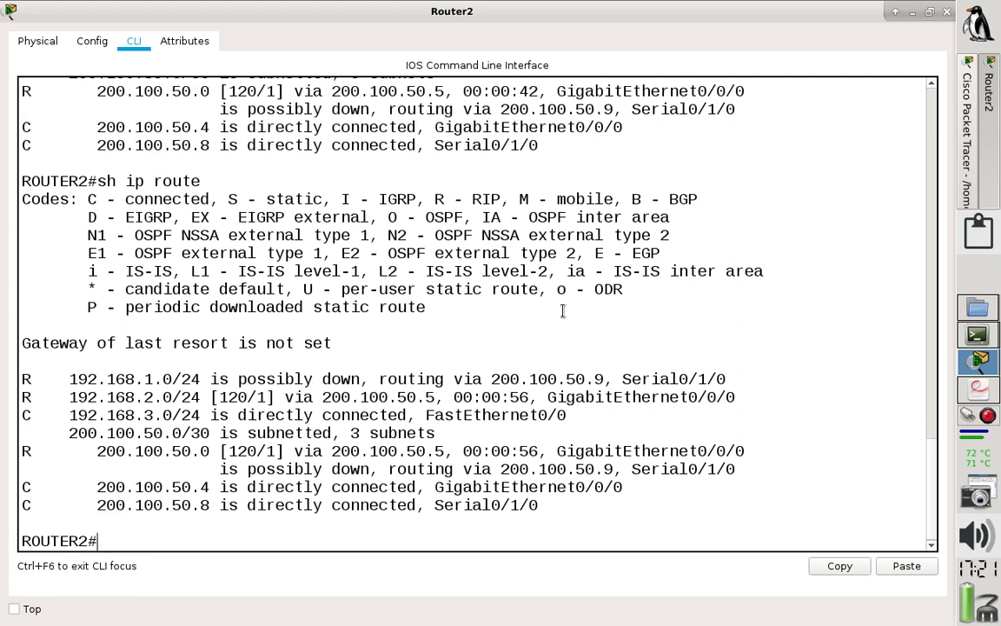
pyautogui.write('conf t')
pyautogui.press('Return')
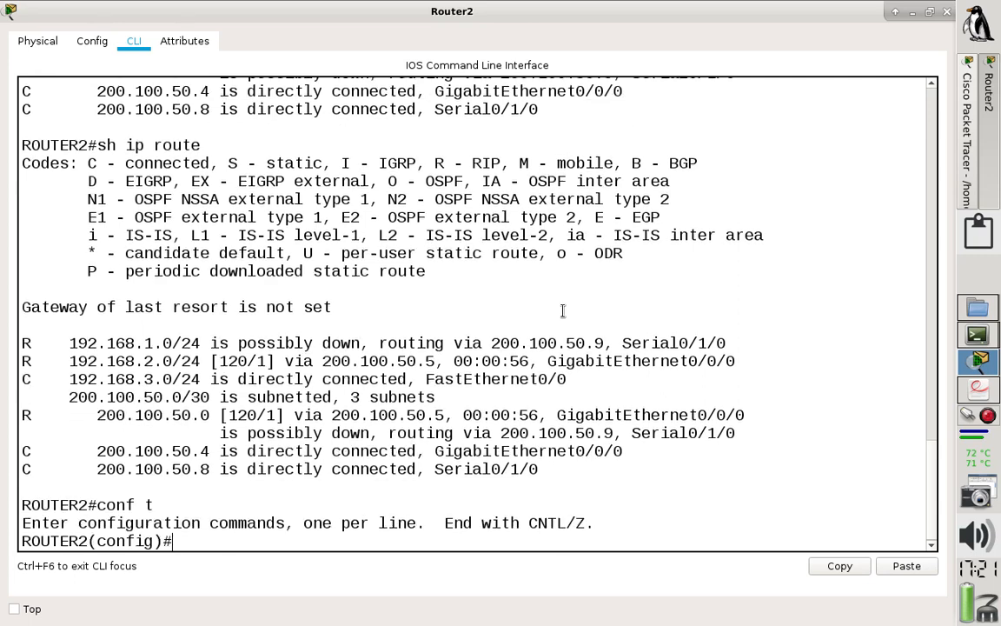
pyautogui.write('no router i')
pyautogui.press('BackSpace')
pyautogui.write('rip')
pyautogui.press('Return')
# Save ROUTER2's configuration with "do wr" and exit configuration mode.
pyautogui.write('d')
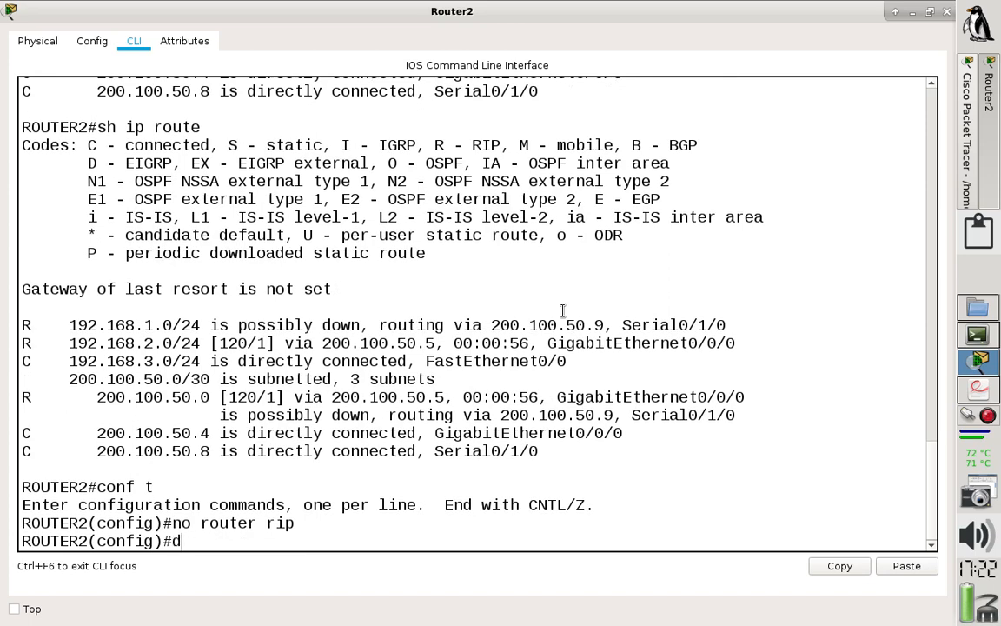
pyautogui.write('o wr')
pyautogui.press('Return')
pyautogui.write('ex')
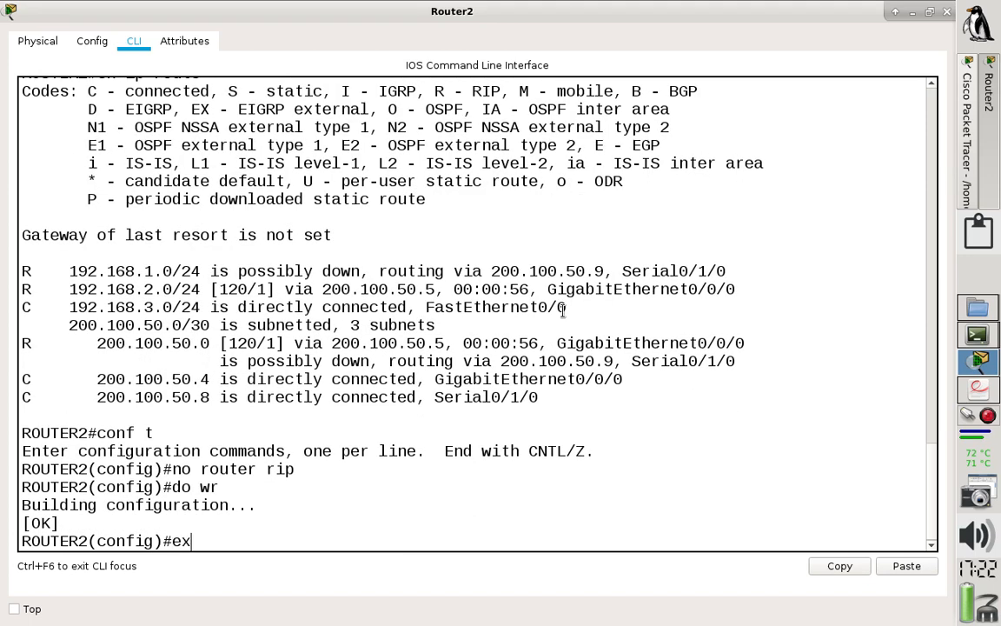
pyautogui.write('it')
pyautogui.press('Return')
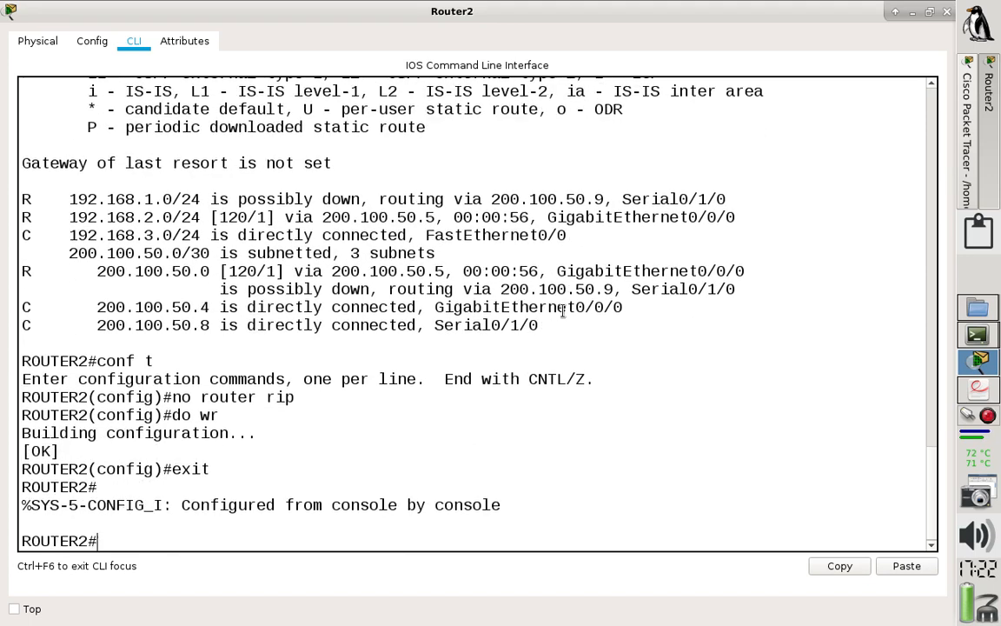
# Display ROUTER2's IP routing table with "sh ip route" to check the remaining entries and close the Router2 window.
pyautogui.write('sh ip route')
pyautogui.press('Return')
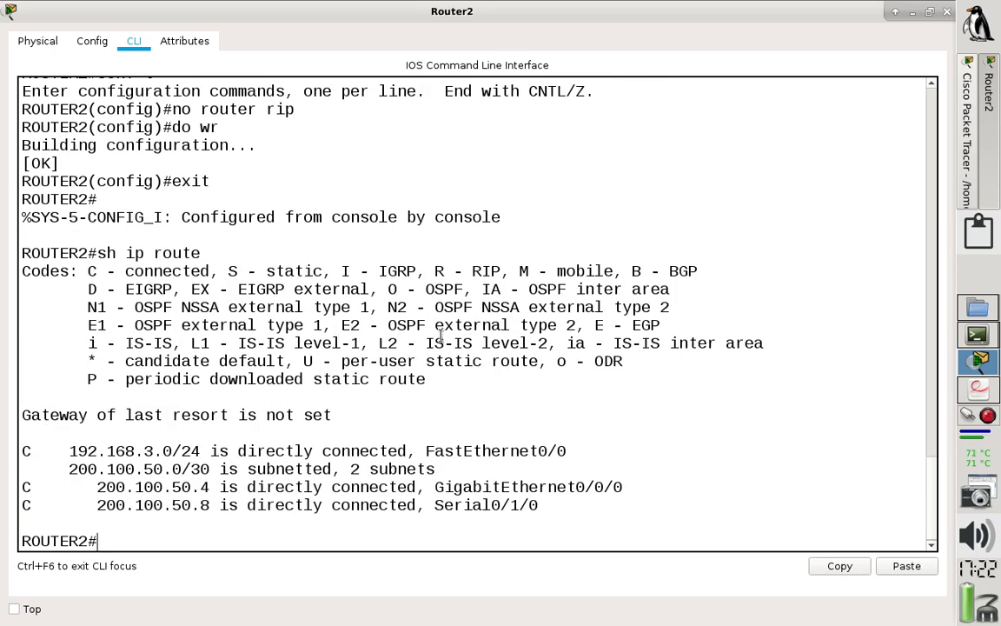
pyautogui.click(947, 12)
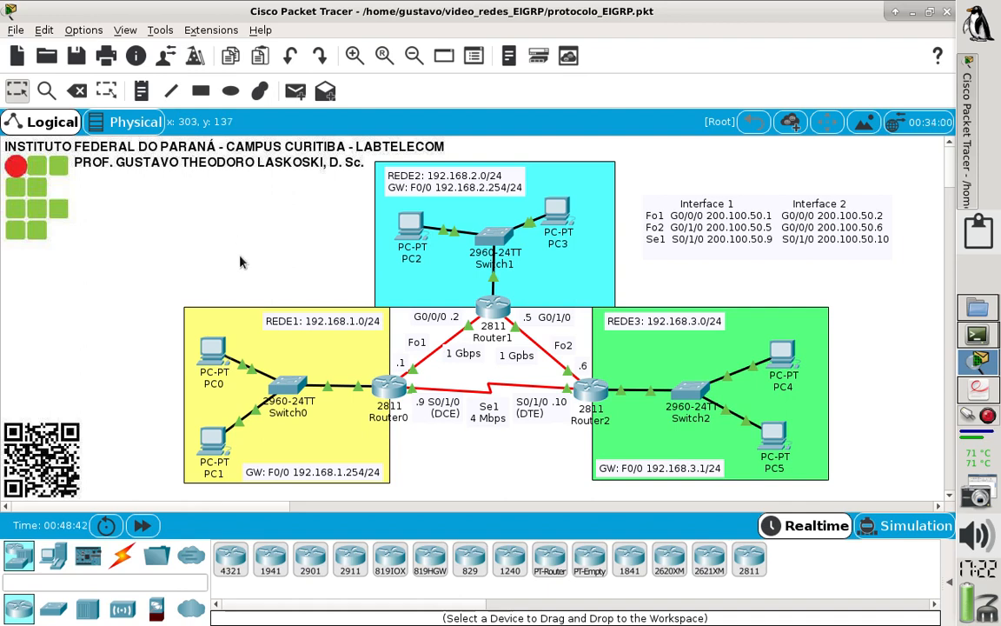
# Open the Command Prompt of PC0 in the REDE1 network and maximize its window.
pyautogui.click(209, 356)
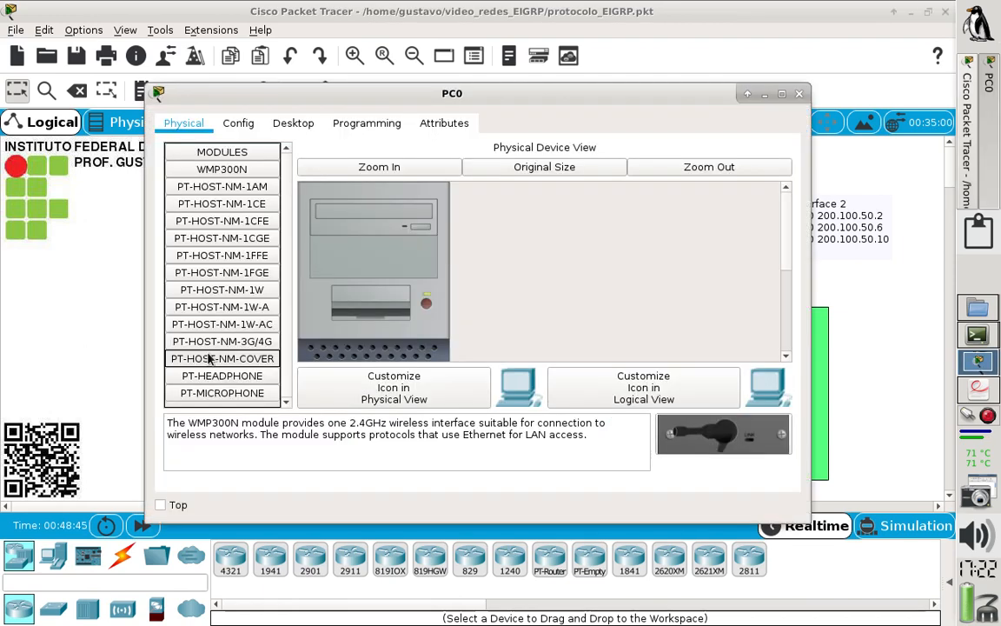
pyautogui.click(381, 130)
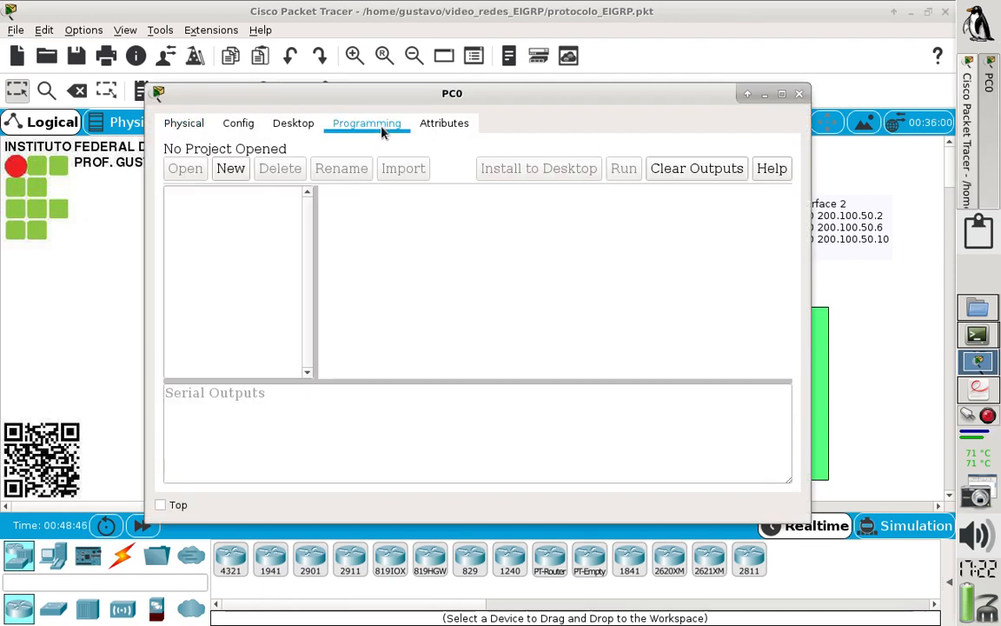
pyautogui.click(293, 123)
pyautogui.click(587, 195)
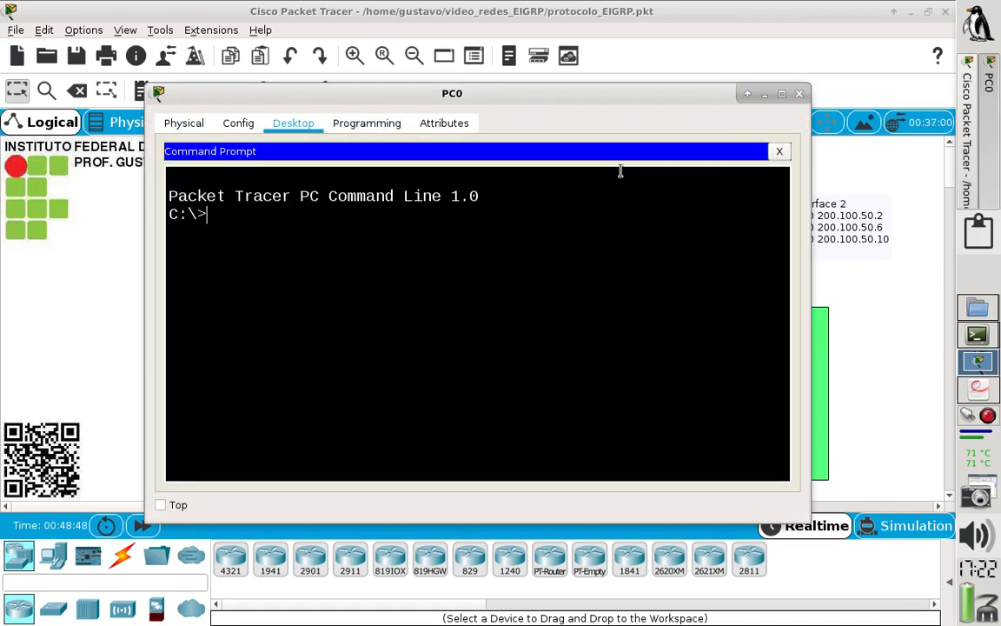
pyautogui.click(781, 93)
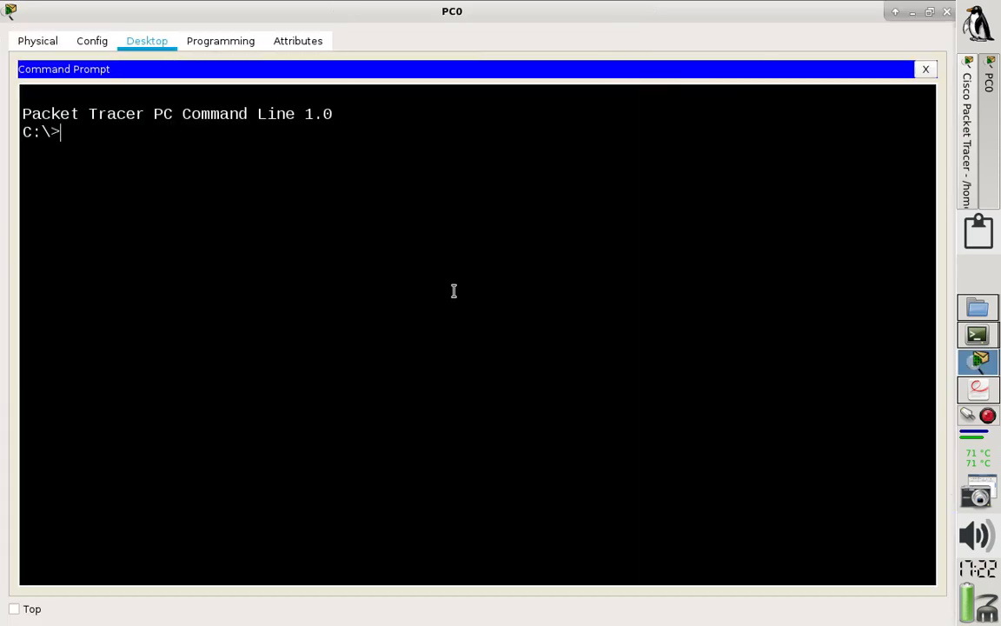
# Test connectivity from PC0 to the REDE3 network by pinging 192.168.3.1.
pyautogui.write('ping 12.1')
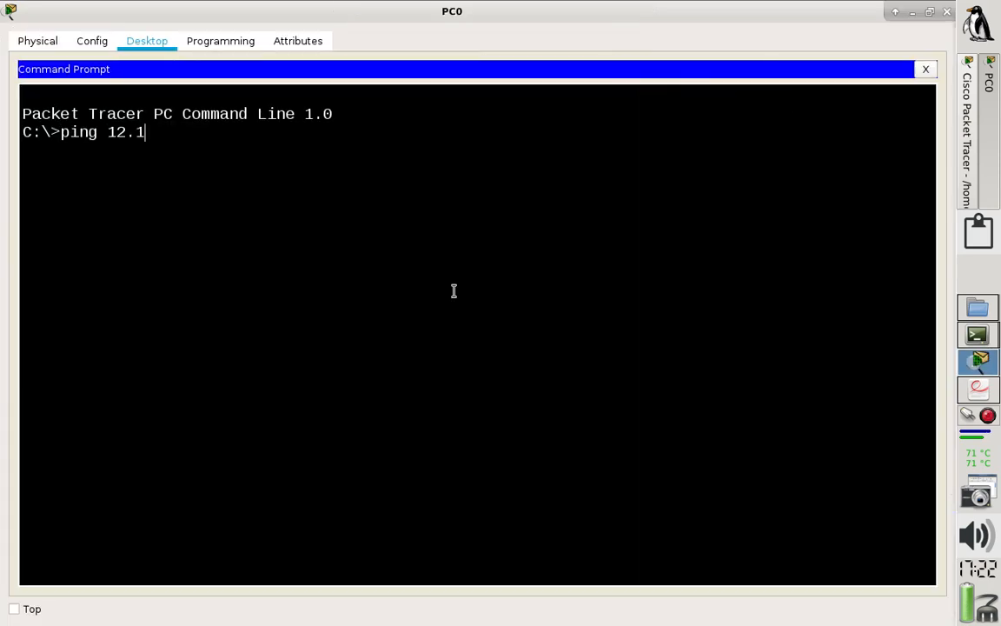
pyautogui.press('BackSpace')
pyautogui.press('BackSpace')
pyautogui.write('92.168.3.1')
pyautogui.press('Return')
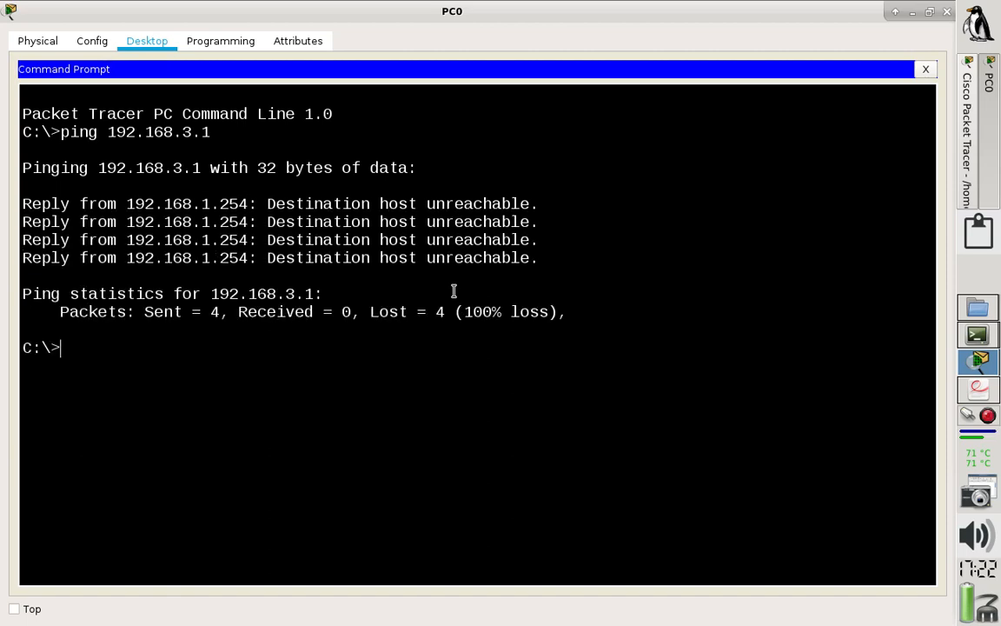
# Test connectivity from PC0 to the REDE2 network by pinging 192.168.2.1 and close the PC0 window.
pyautogui.press('Up')
pyautogui.press('BackSpace')
pyautogui.press('BackSpace')
pyautogui.press('BackSpace')
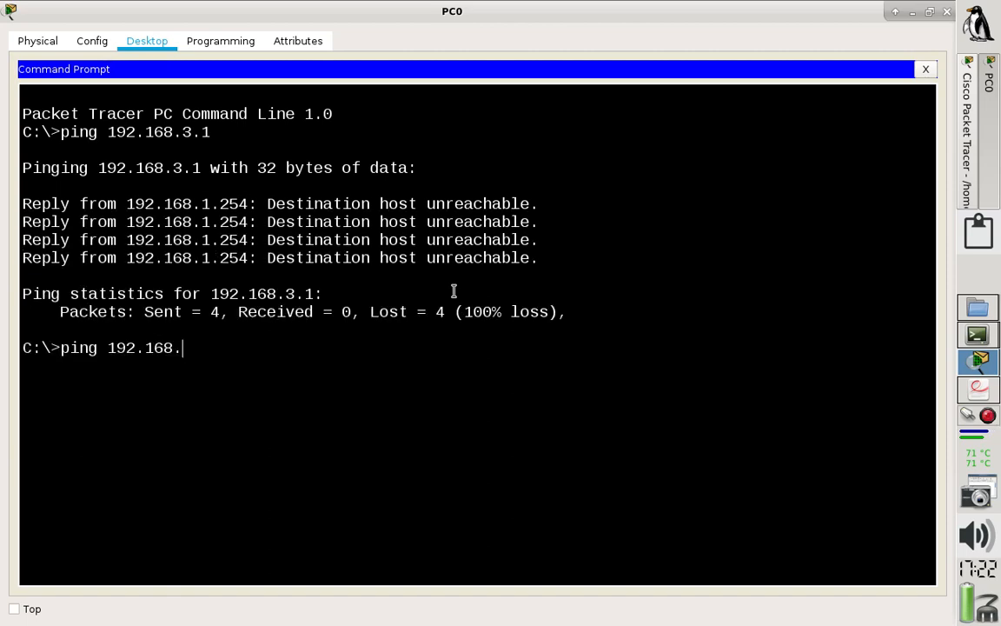
pyautogui.write('2.1')
pyautogui.press('Return')
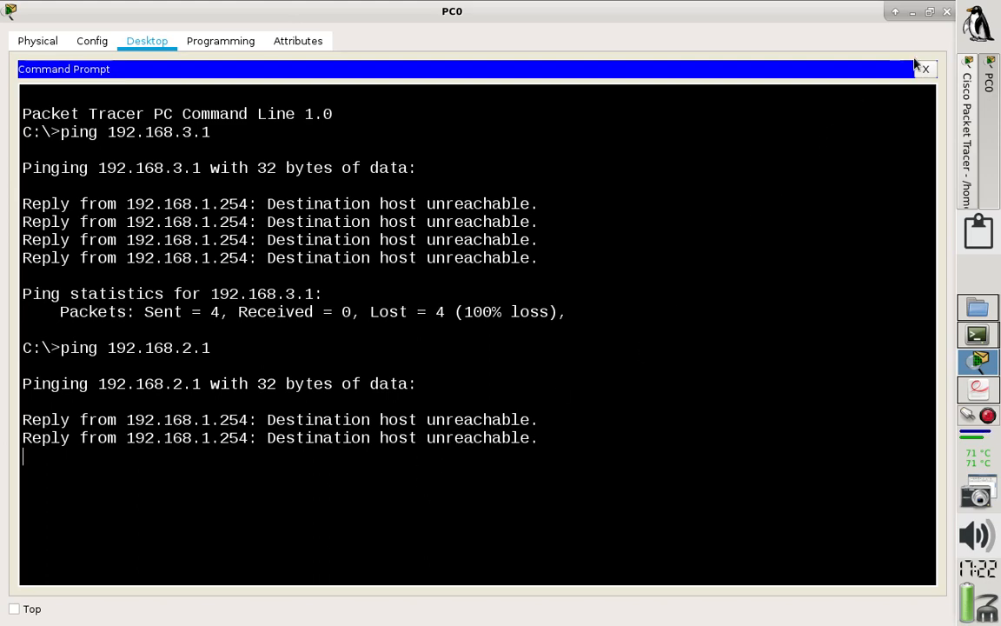
pyautogui.click(947, 11)
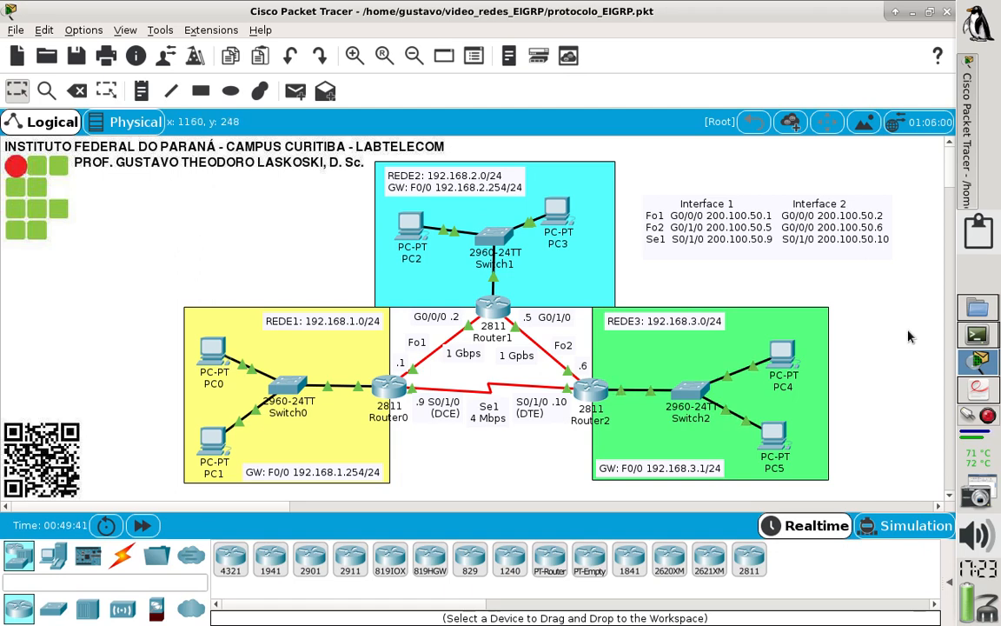
# Switch to notes_EIGRP.txt in the terminal and review the basic configuration's "conf t" and "router eigrp ASN" lines, highlighting the ASN parameter.
pyautogui.click(977, 346)
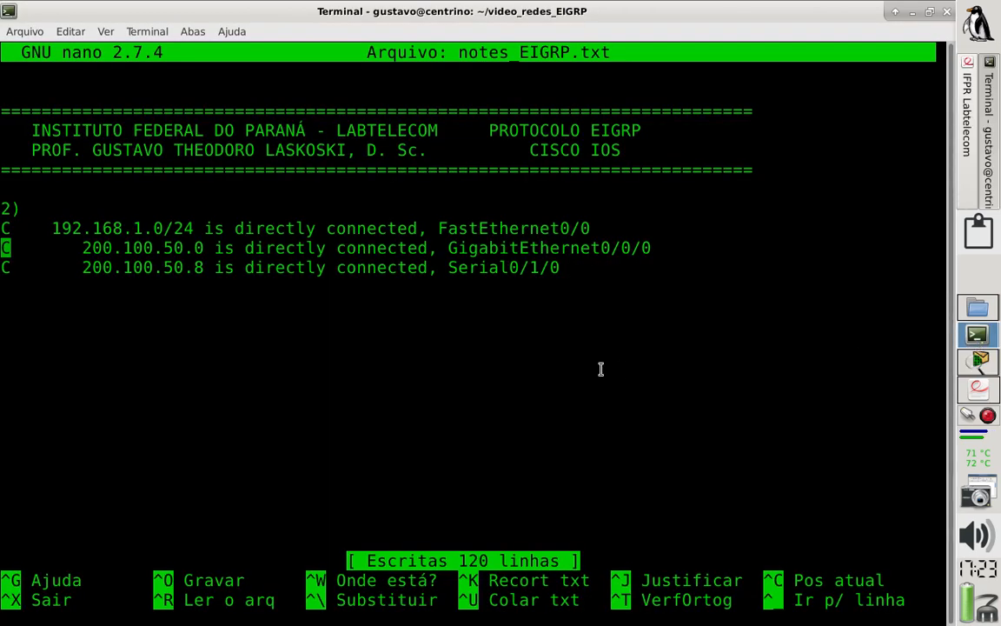
pyautogui.press('pageup')
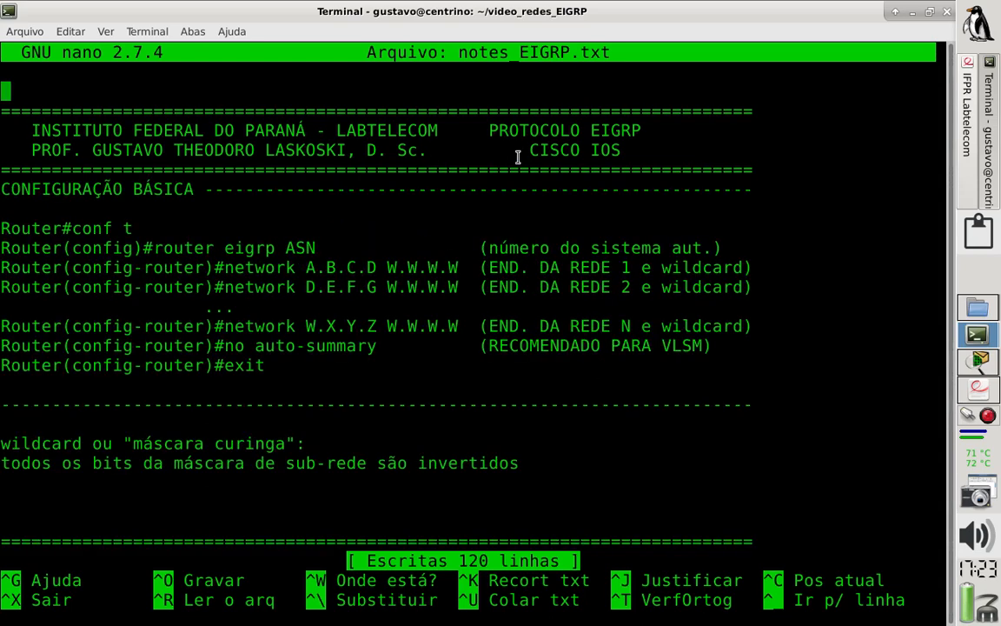
pyautogui.tripleClick(138, 229)
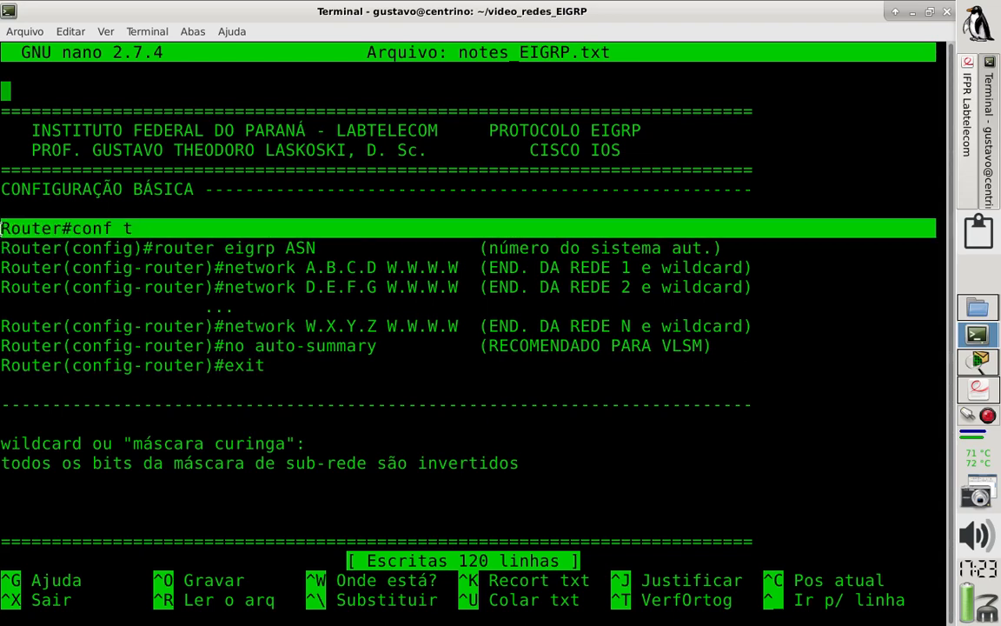
pyautogui.click(296, 236)
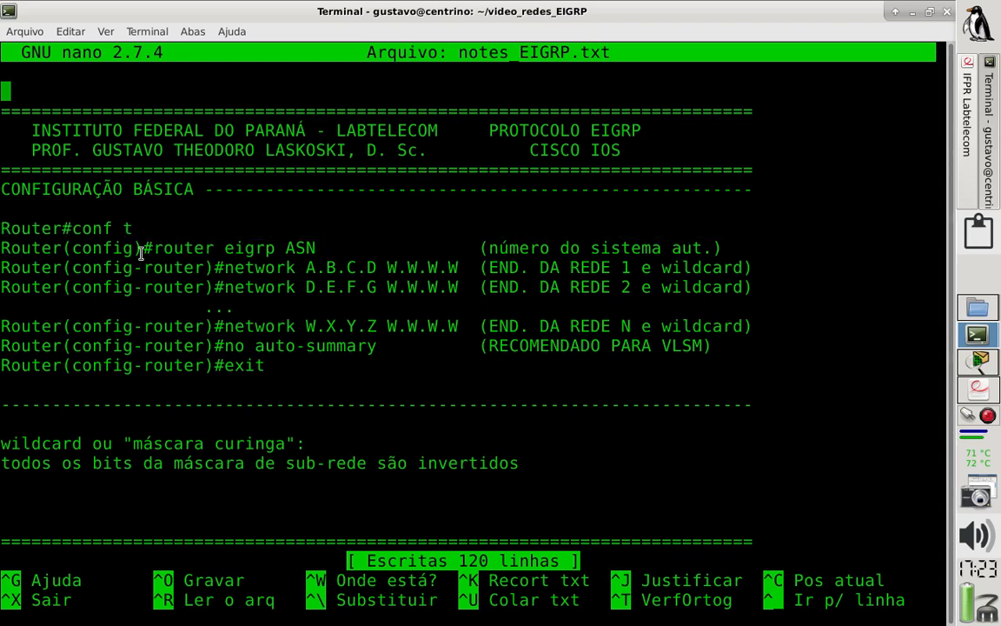
pyautogui.moveTo(132, 247); pyautogui.dragTo(2, 246)
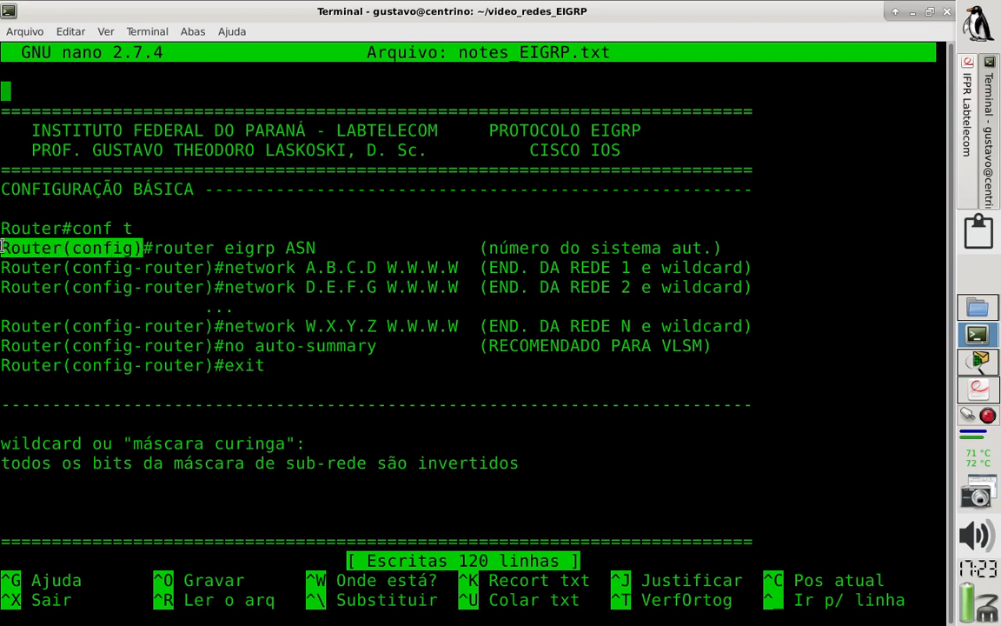
pyautogui.click(183, 248)
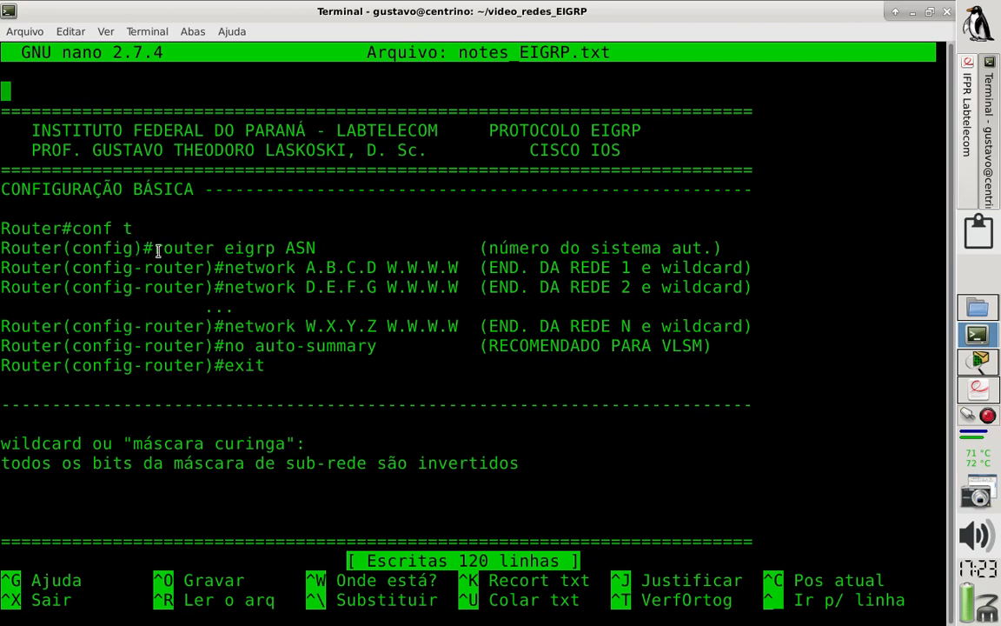
pyautogui.moveTo(153, 249); pyautogui.dragTo(316, 248)
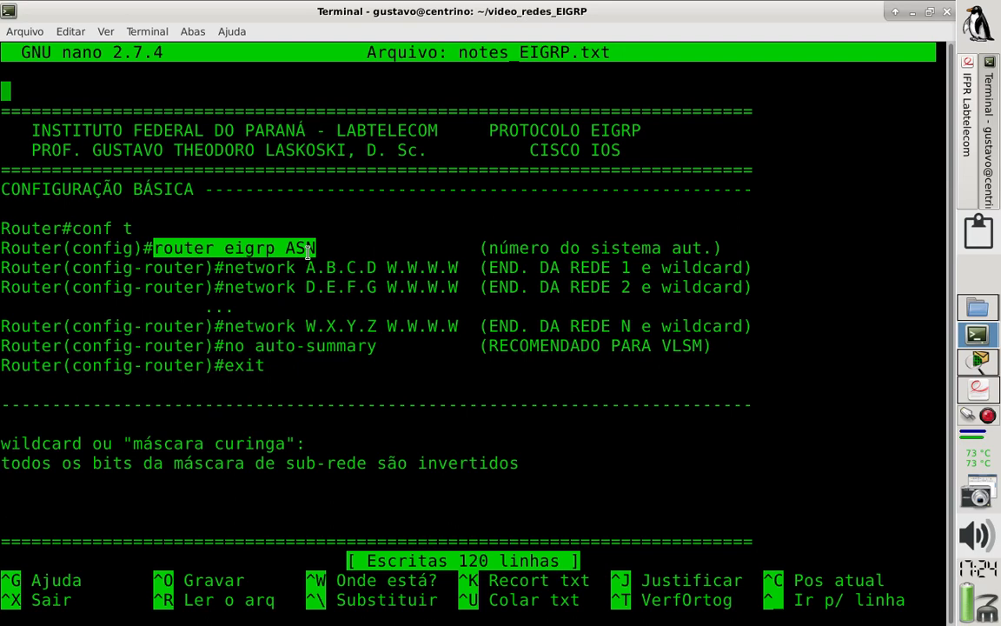
pyautogui.click(293, 248)
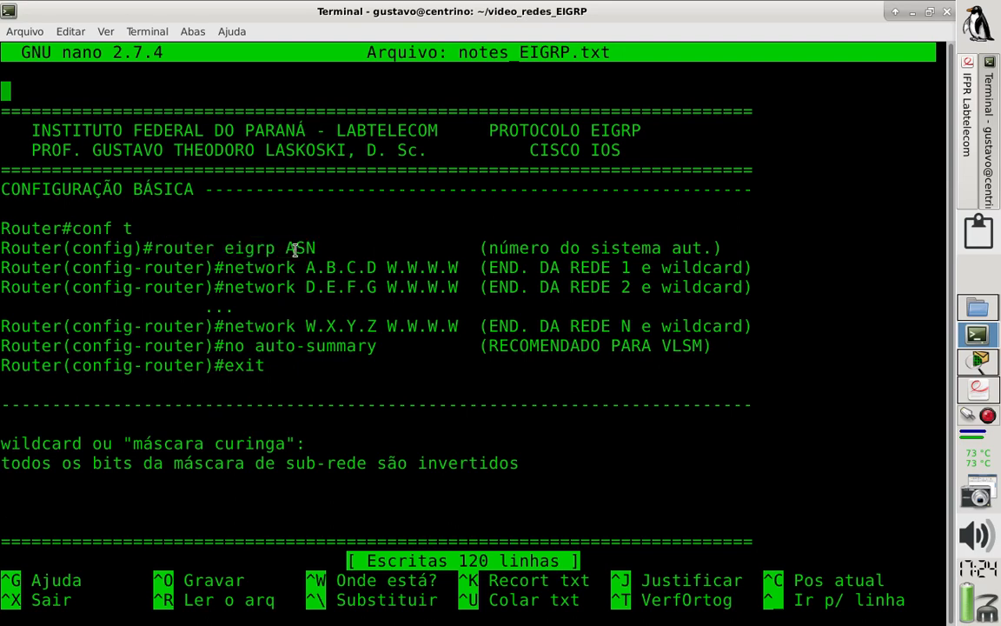
pyautogui.moveTo(286, 249); pyautogui.dragTo(320, 248)
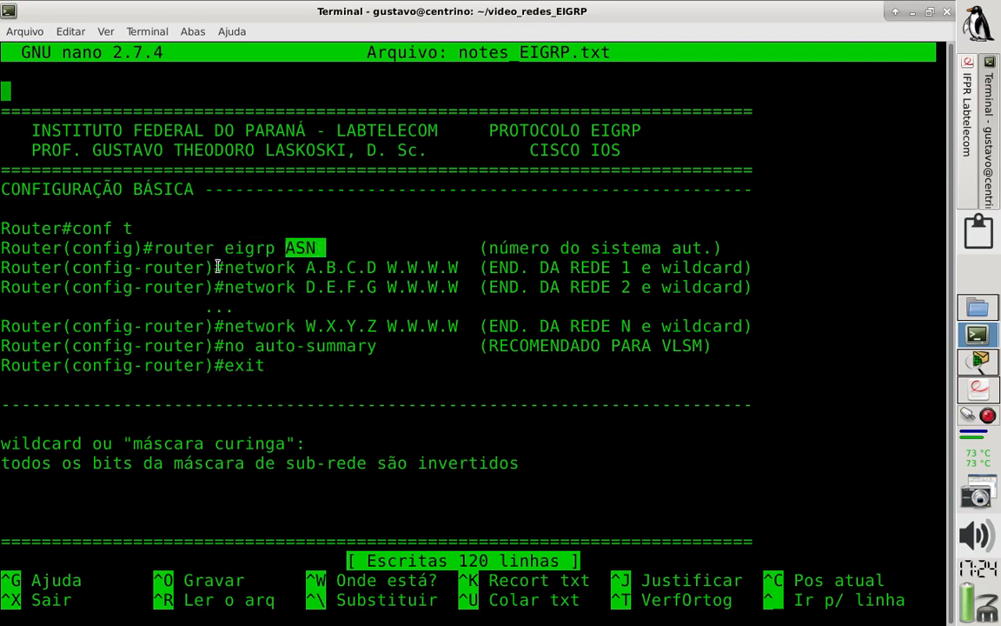
# Examine the first network command in the notes, highlighting its config-router prompt, the A.B.C.D network address and the W.W.W.W wildcard.
pyautogui.click(198, 243)
pyautogui.moveTo(223, 268); pyautogui.dragTo(66, 267)
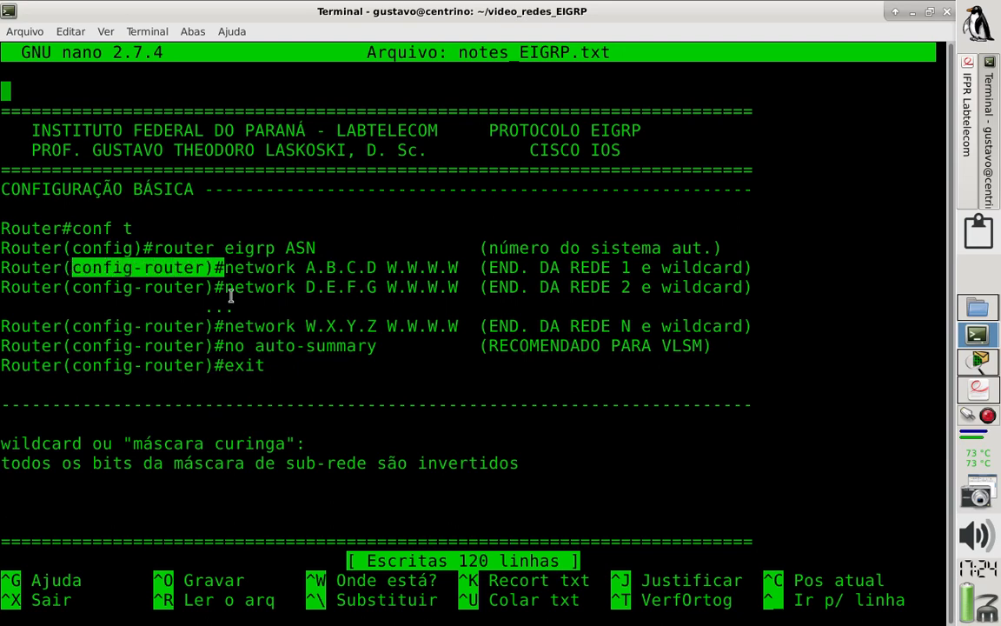
pyautogui.click(213, 268)
pyautogui.moveTo(224, 268); pyautogui.dragTo(366, 267)
pyautogui.click(268, 268)
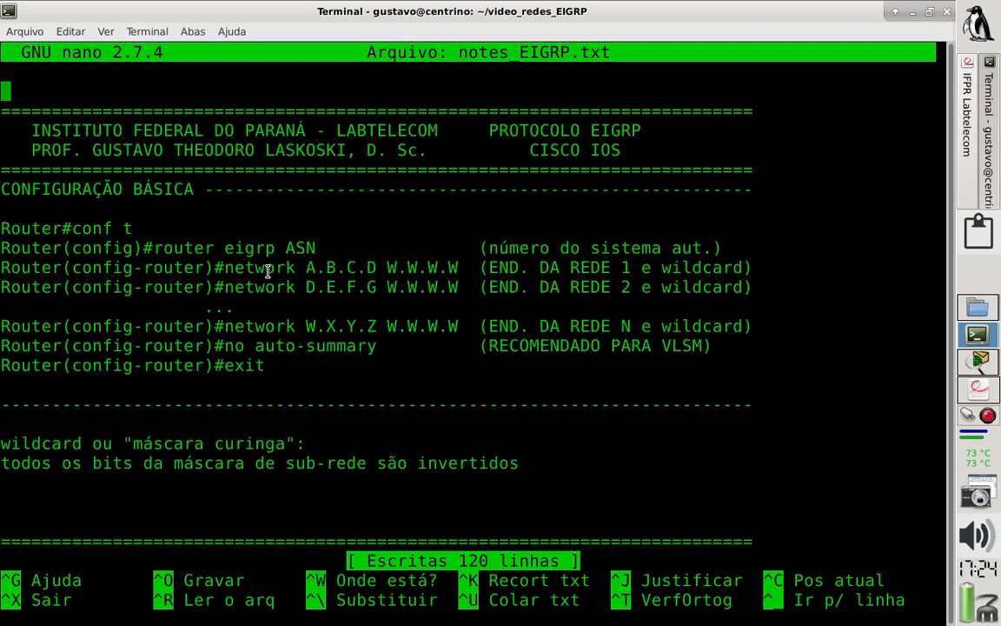
pyautogui.moveTo(305, 267); pyautogui.dragTo(377, 267)
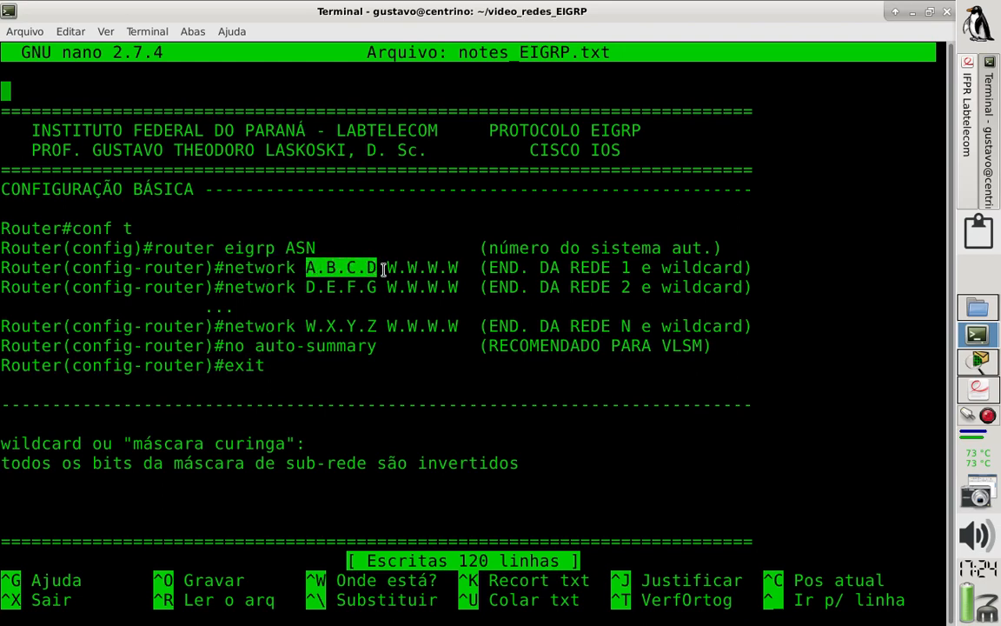
pyautogui.moveTo(388, 268); pyautogui.dragTo(452, 264)
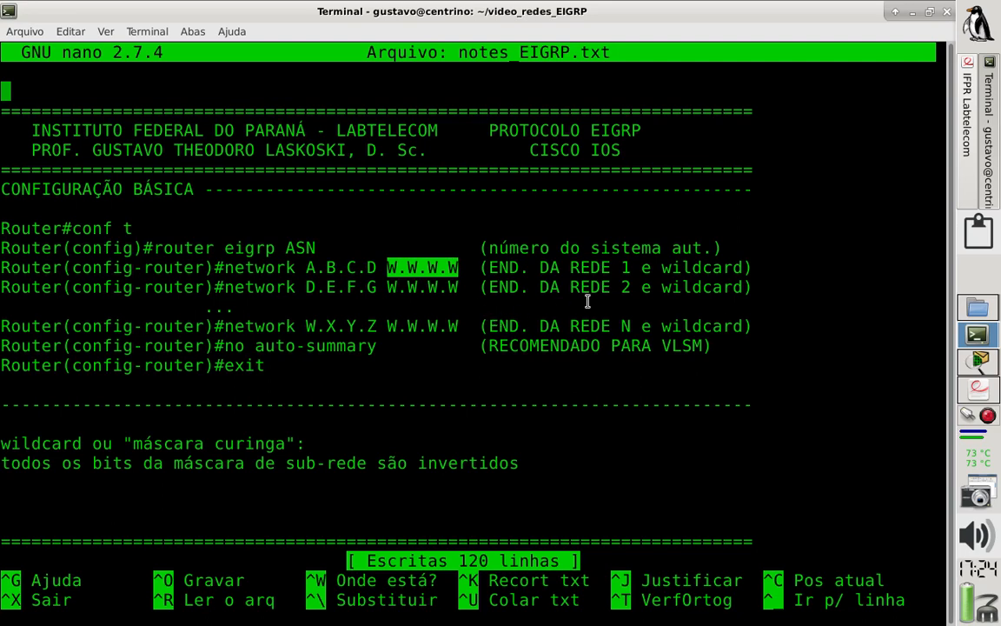
pyautogui.click(660, 268)
pyautogui.moveTo(659, 268); pyautogui.dragTo(737, 267)
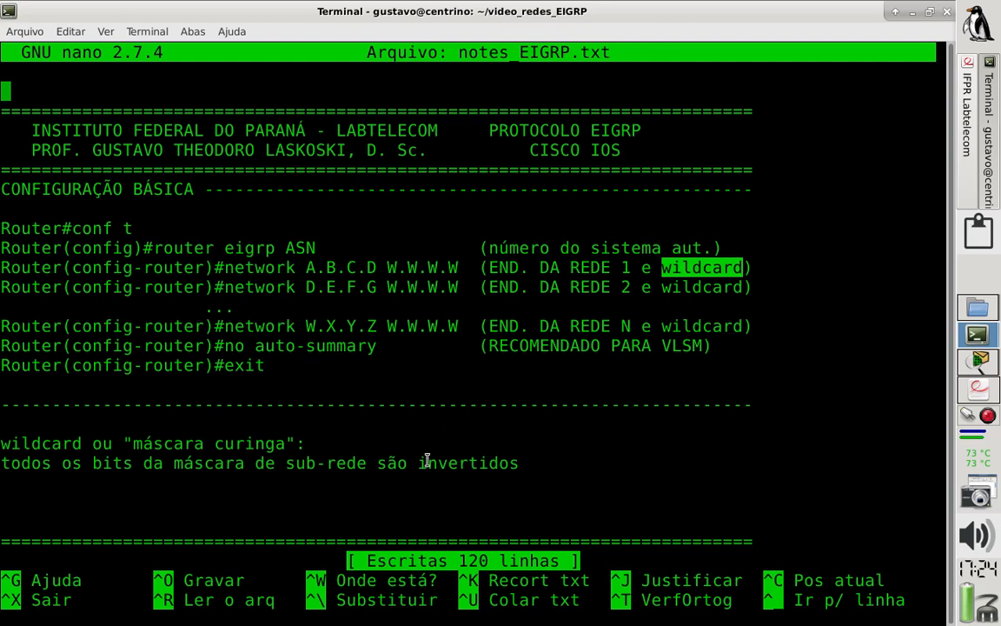
# Add the example network 192.168.1.0/24 below the wildcard mask explanation in the notes and check it against the Packet Tracer topology.
pyautogui.press('Down')
pyautogui.press('Down')
pyautogui.press('Down')
pyautogui.press('Down')
pyautogui.press('Down')
pyautogui.press('Down')
pyautogui.press('Down')
pyautogui.press('Down')
pyautogui.press('Down')
pyautogui.press('Down')
pyautogui.press('Down')
pyautogui.press('Down')
pyautogui.press('Down')
pyautogui.press('Down')
pyautogui.press('Down')
pyautogui.press('Down')
pyautogui.press('Down')
pyautogui.press('Down')
pyautogui.press('Down')
pyautogui.press('Down')
pyautogui.write('1')
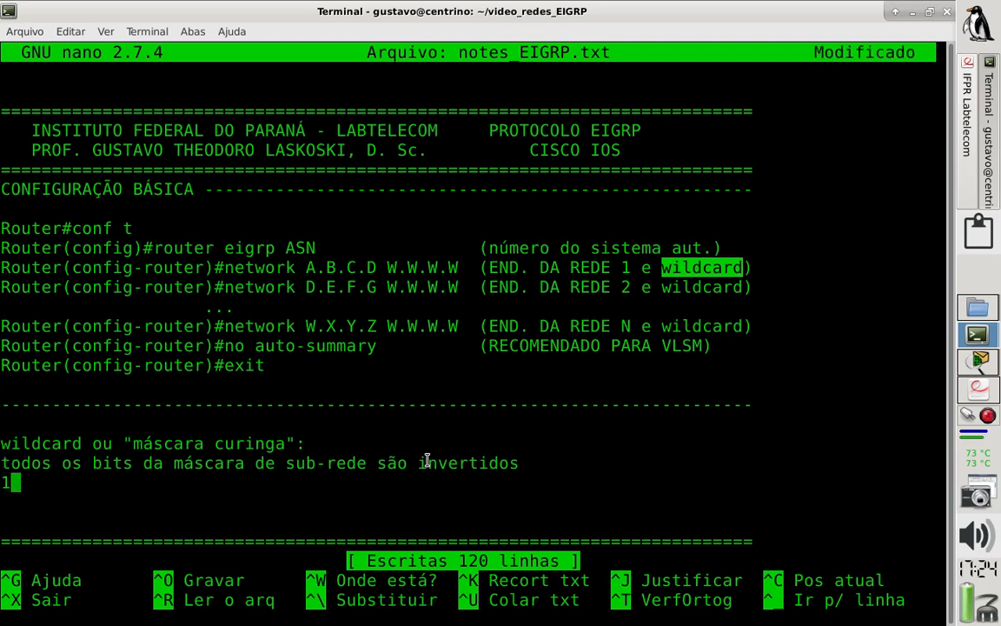
pyautogui.write('92.168')
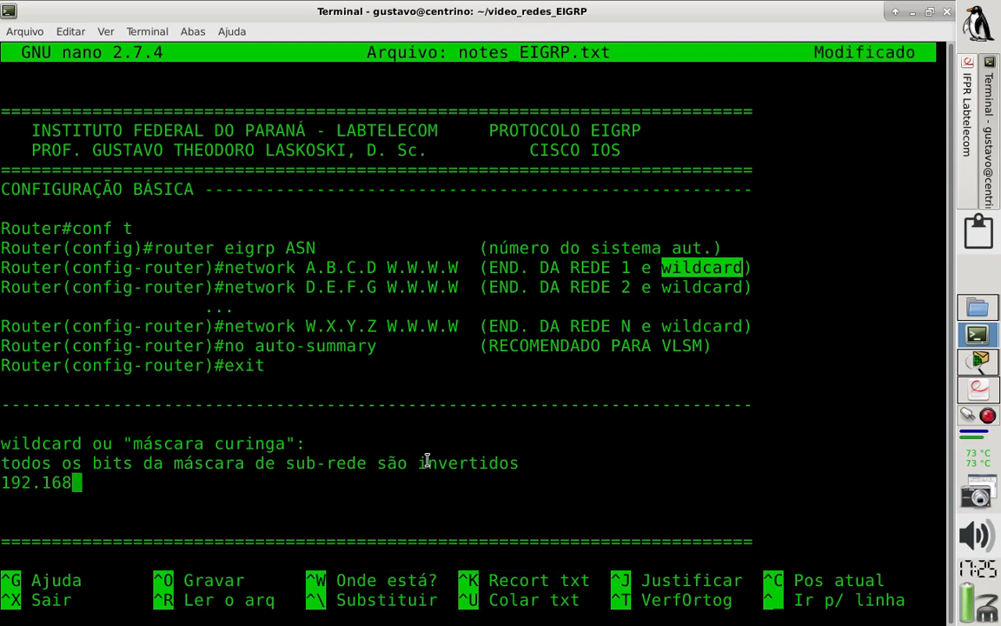
pyautogui.write('.1.0/24')
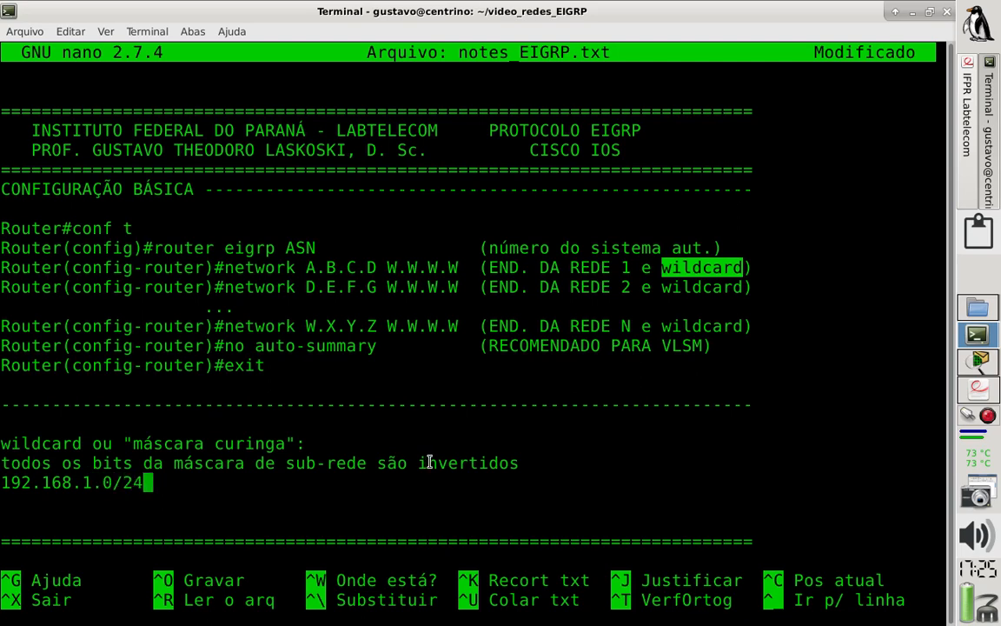
pyautogui.click(979, 364)
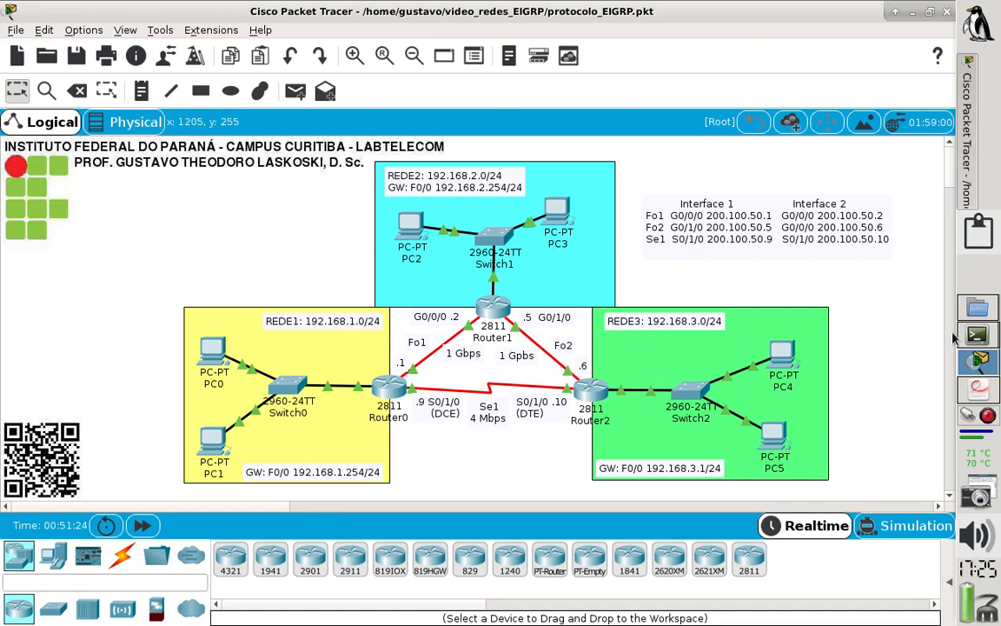
pyautogui.click(979, 334)
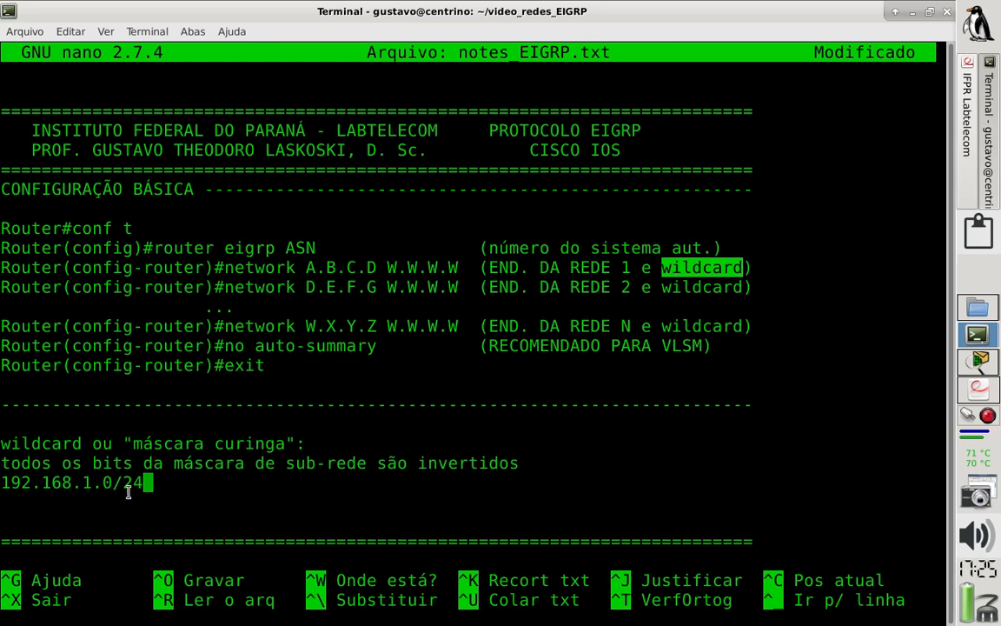
# Add a line reading "máscara" below the 192.168.1.0/24 example and insert several blank lines beneath it.
pyautogui.press('Return')
pyautogui.write('m')
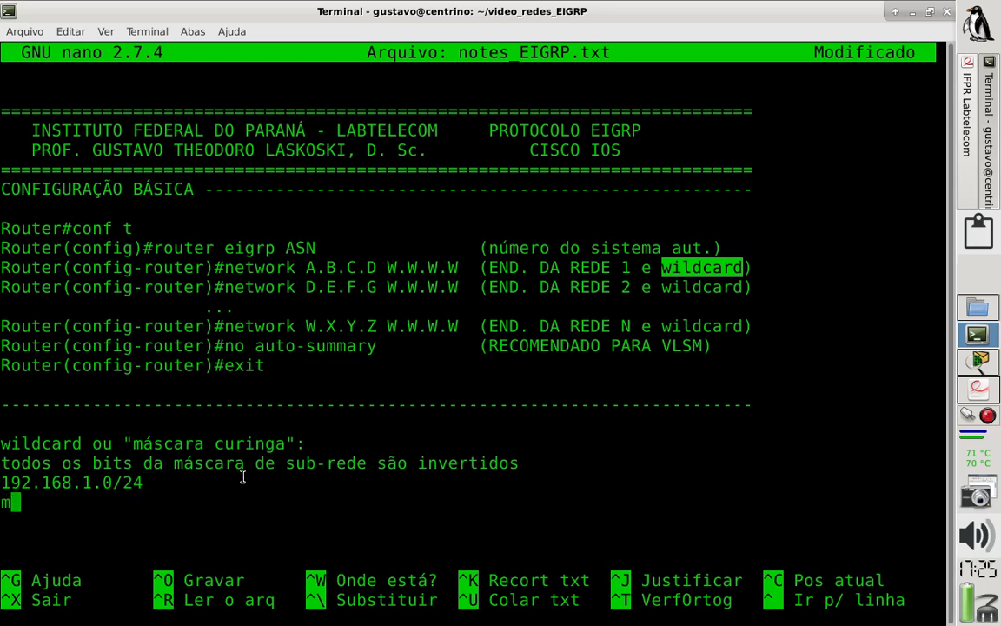
pyautogui.write('áscara')
pyautogui.press('Return')
pyautogui.press('Return')
pyautogui.press('Return')
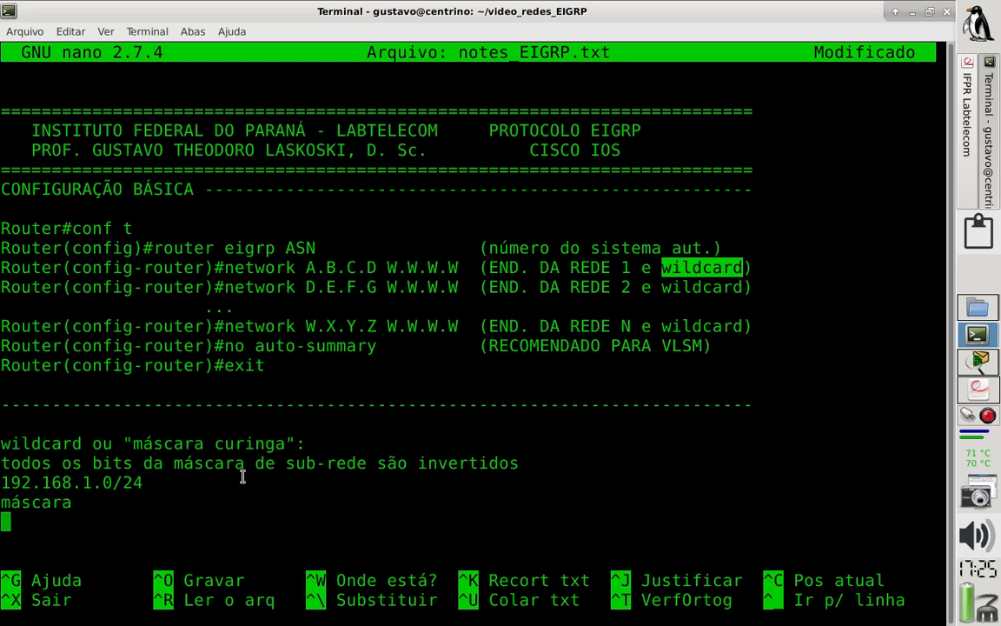
pyautogui.press('Return')
pyautogui.press('Return')
pyautogui.press('Return')
pyautogui.press('Return')
pyautogui.press('Return')
pyautogui.press('Return')
# Extend the "máscara" line in the notes to read "máscara de sub-rede:".
pyautogui.press('Up')
pyautogui.press('Up')
pyautogui.press('Up')
pyautogui.press('Up')
pyautogui.press('Up')
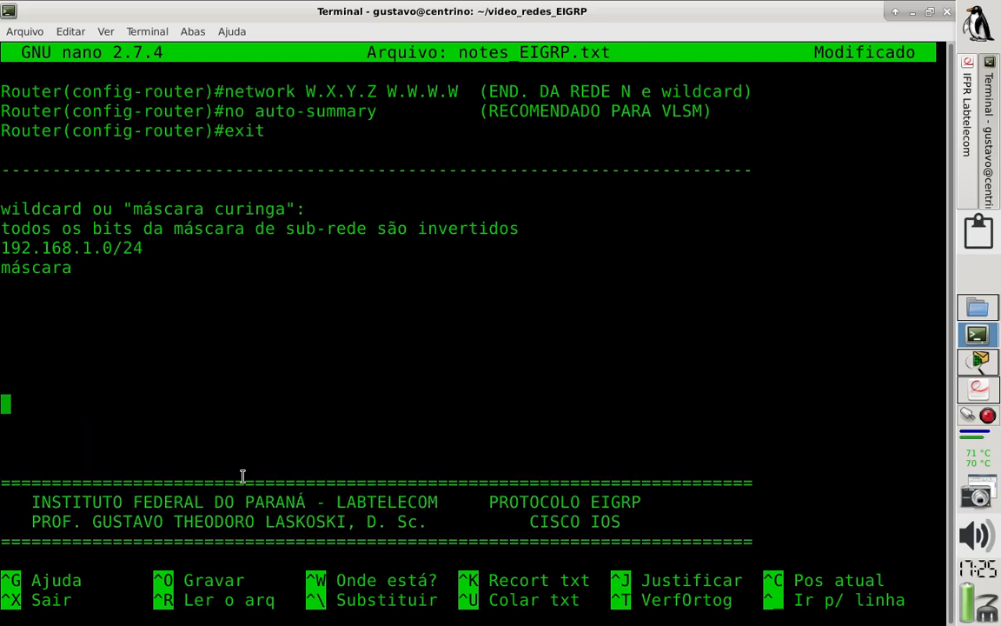
pyautogui.press('Up')
pyautogui.press('Up')
pyautogui.press('Up')
pyautogui.press('Up')
pyautogui.press('Right')
pyautogui.press('Right')
pyautogui.press('Right')
pyautogui.press('Right')
pyautogui.press('Right')
pyautogui.press('Right')
pyautogui.press('Right')
pyautogui.write('de sb')
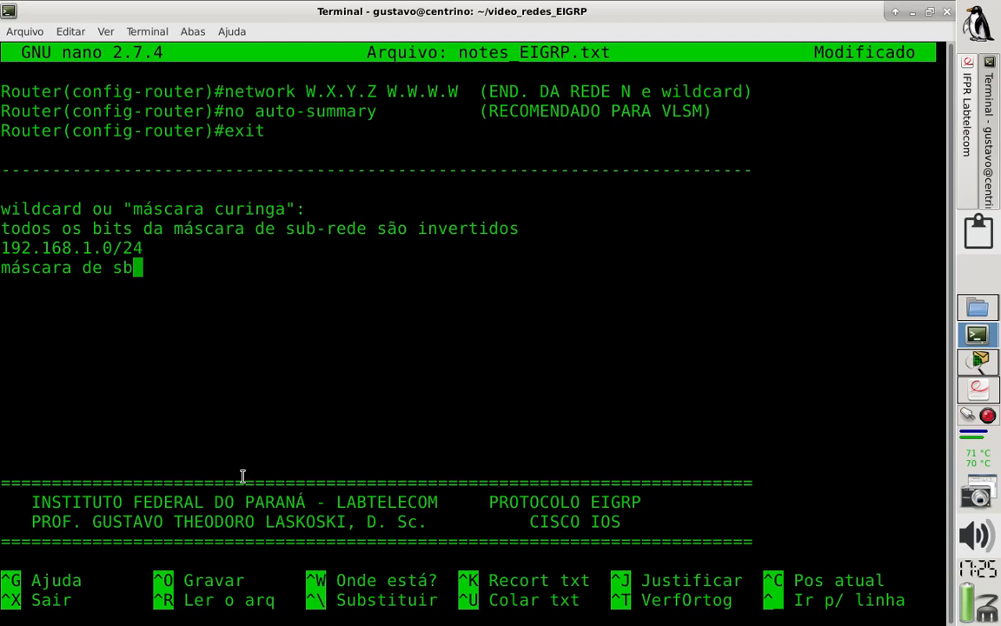
pyautogui.press('BackSpace')
pyautogui.write('ub-rede:')
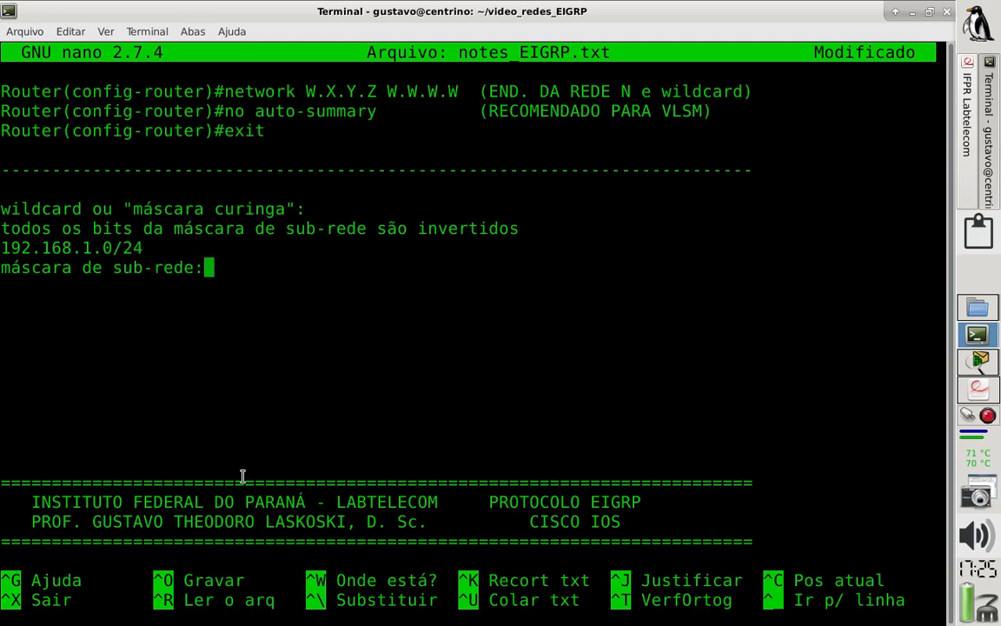
# Write the /24 mask in binary on the next line as "/24= 11111111.11111111.11111111.00000000".
pyautogui.press('Return')
pyautogui.write('/')
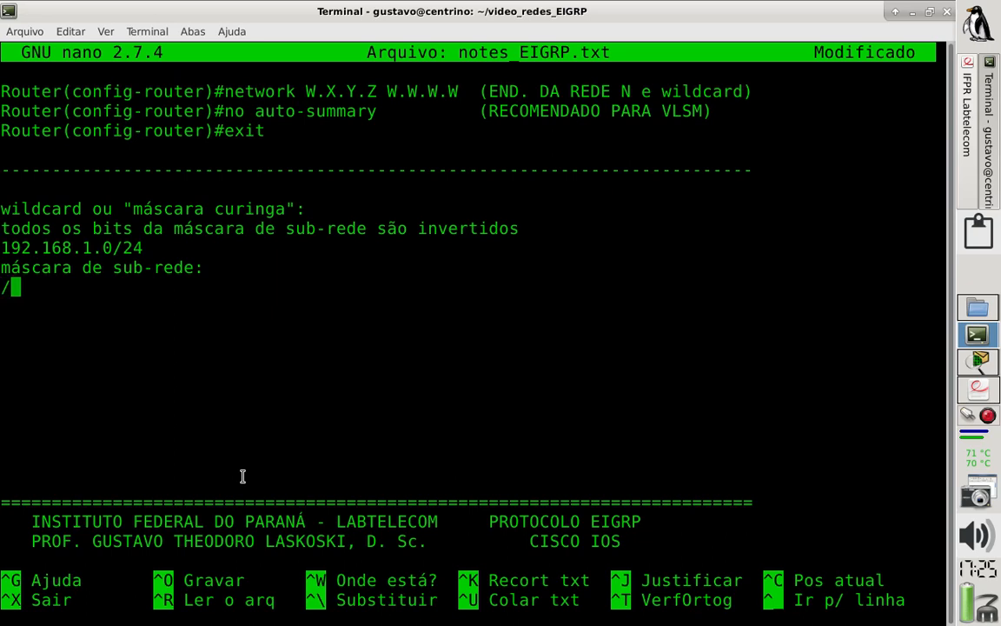
pyautogui.write('24= 1')
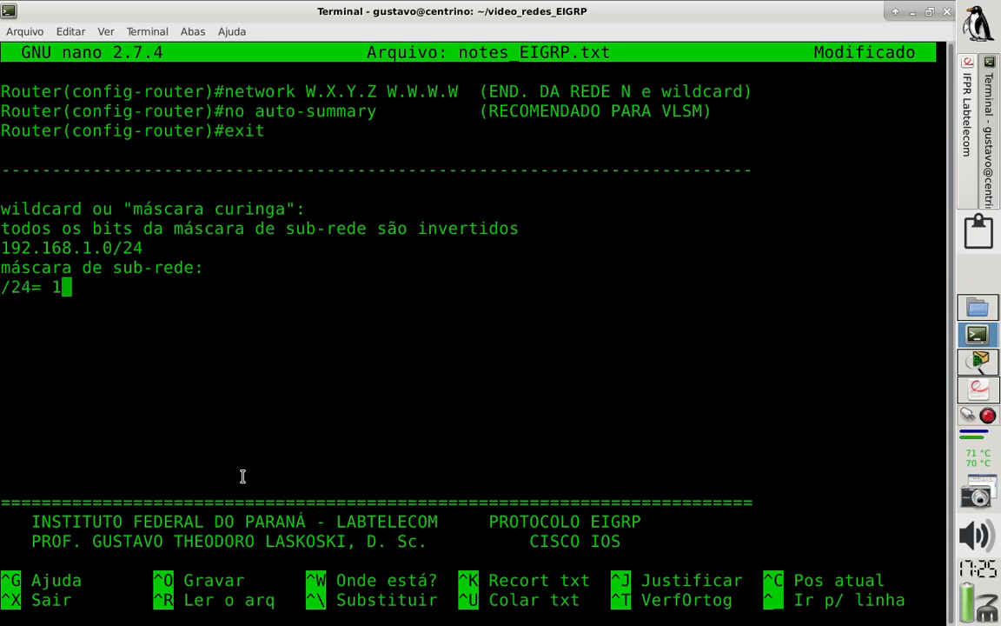
pyautogui.write('111111')
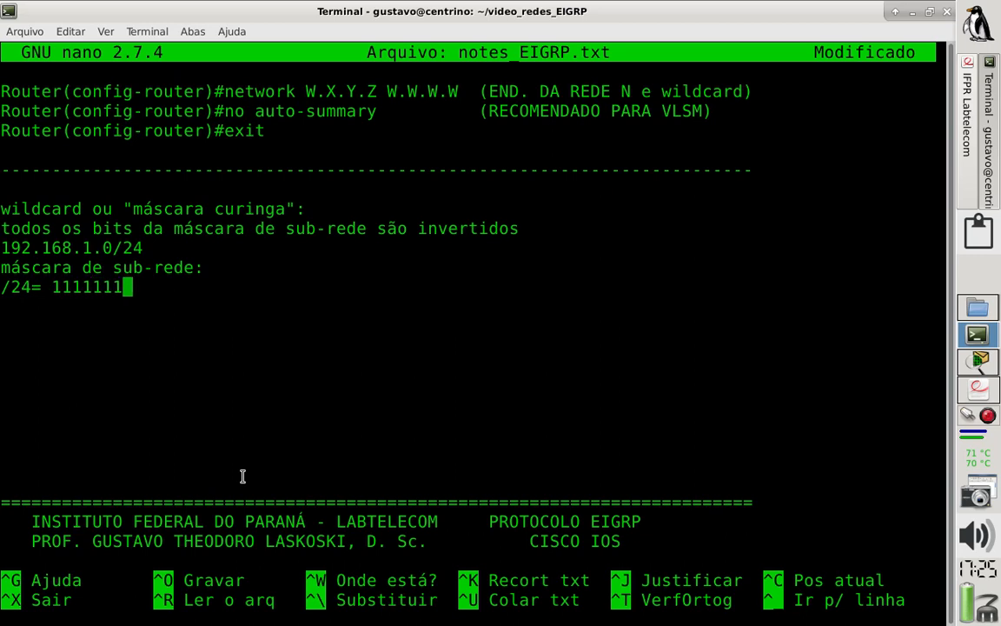
pyautogui.write('.')
pyautogui.press('Left')
pyautogui.press('Left')
pyautogui.write('1')
pyautogui.press('Left')
pyautogui.press('Left')
pyautogui.press('Left')
pyautogui.press('Left')
pyautogui.press('Left')
pyautogui.press('Left')
pyautogui.press('Right')
pyautogui.press('Right')
pyautogui.press('Right')
pyautogui.press('Right')
pyautogui.press('Right')
pyautogui.press('Right')
pyautogui.press('Right')
pyautogui.press('Right')
pyautogui.write('1111111')
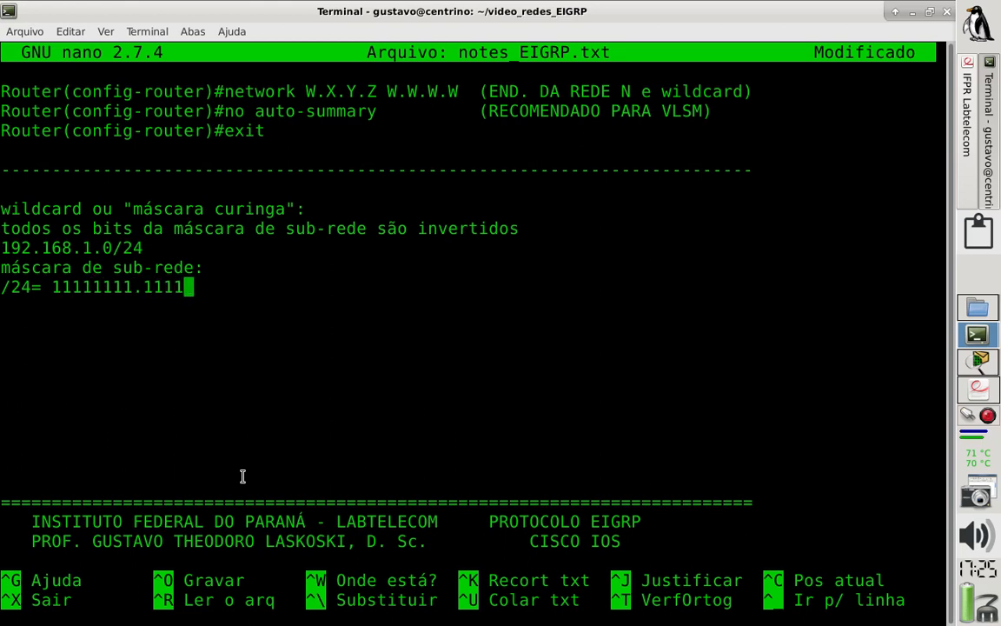
pyautogui.write('1.')
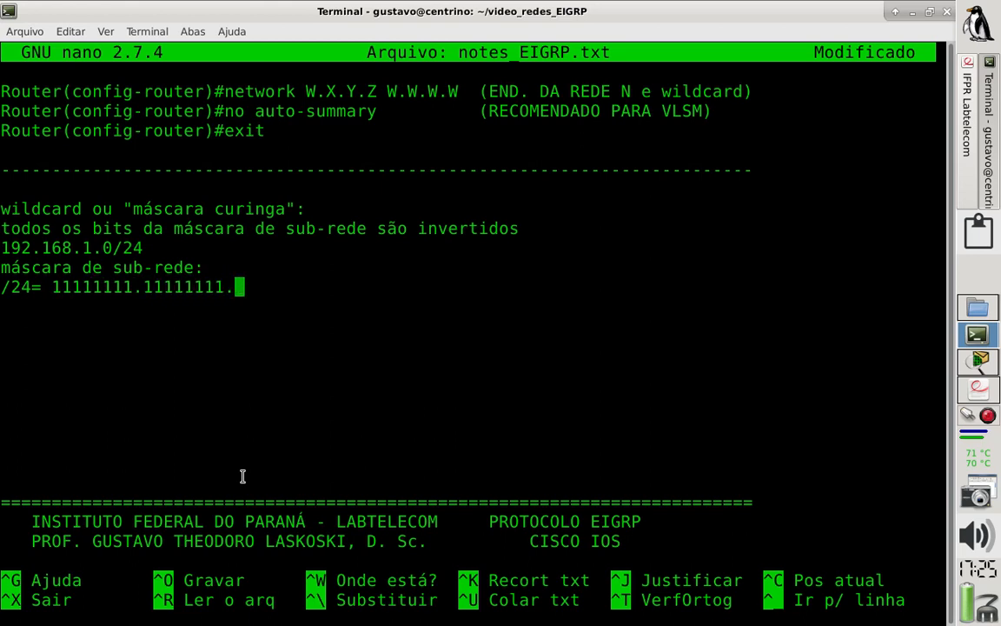
pyautogui.write('1111111')
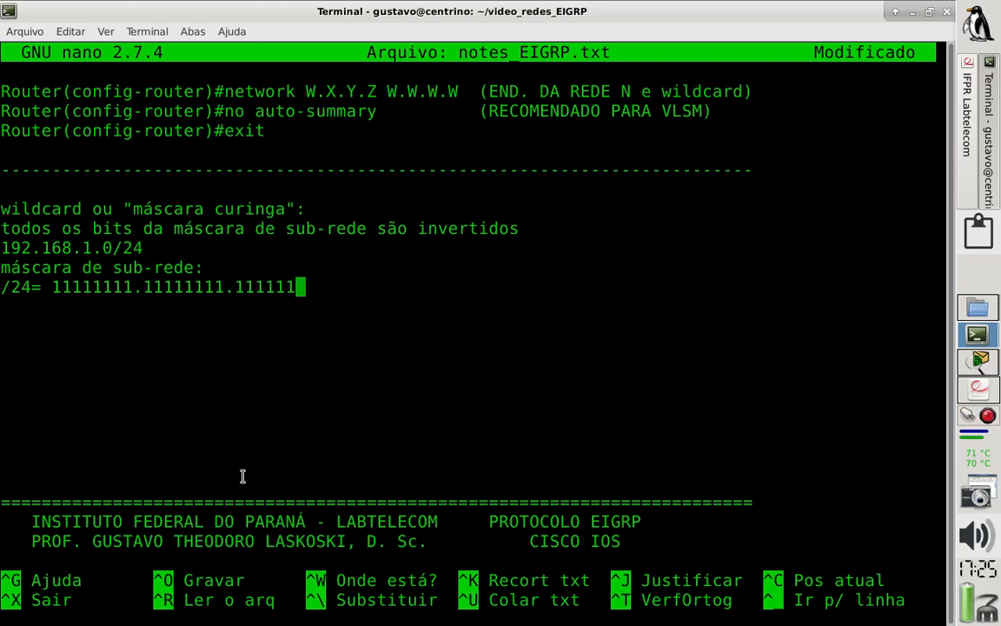
pyautogui.write('11.')
pyautogui.write('000')
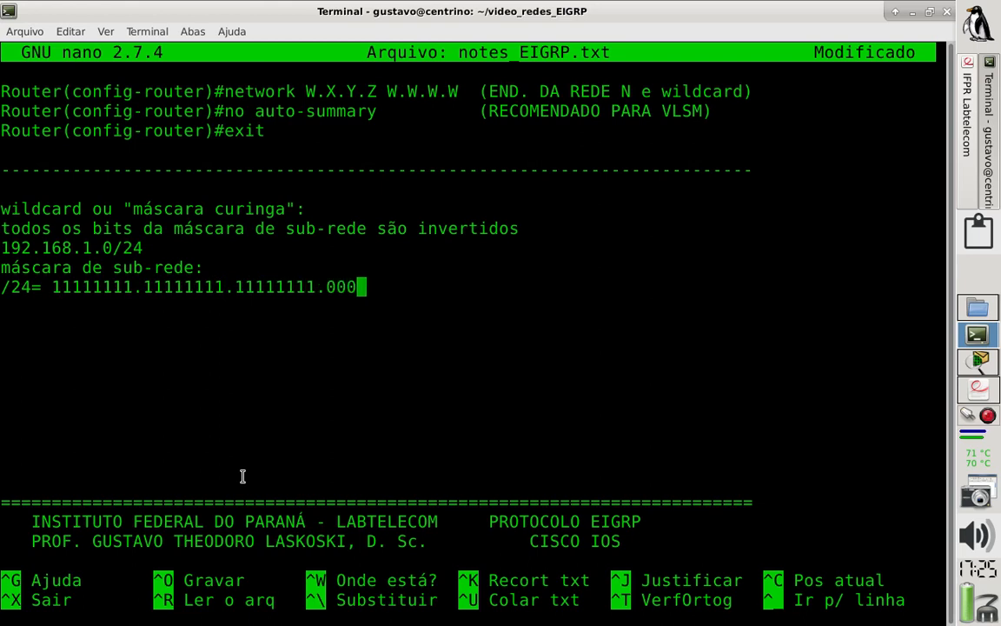
pyautogui.write('00000')
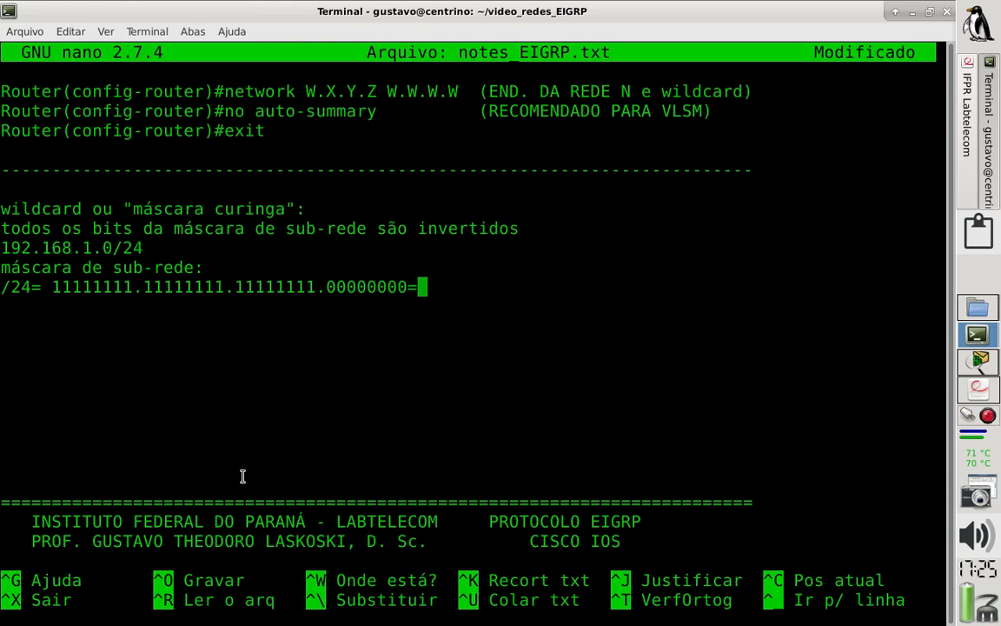
# Append "= 255.255.255.0" to the binary /24 mask and highlight its first octet of ones.
pyautogui.write('= 2555')
pyautogui.press('BackSpace')
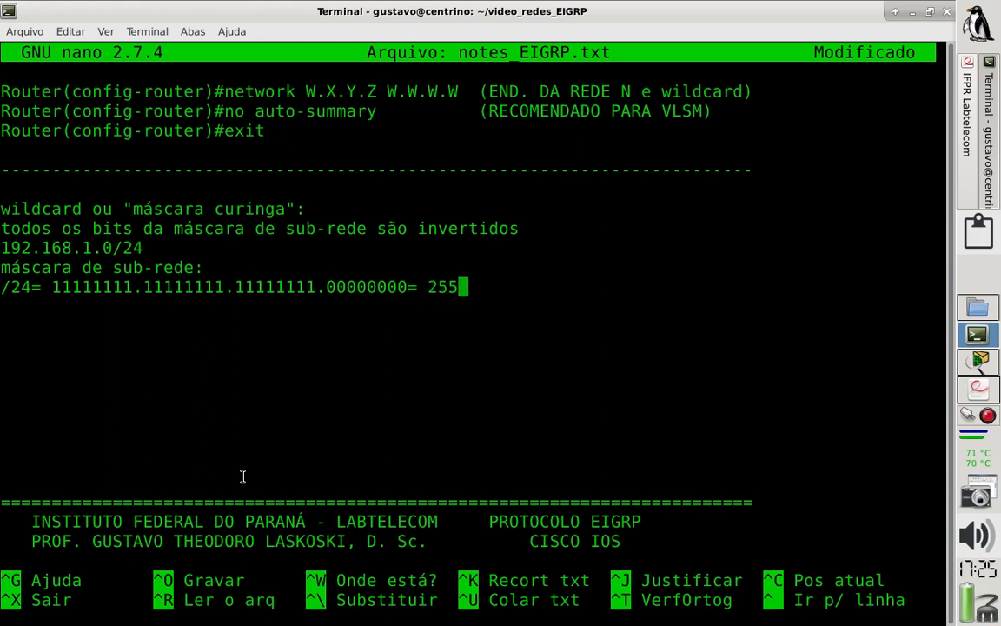
pyautogui.write('.')
pyautogui.moveTo(51, 287); pyautogui.dragTo(224, 287)
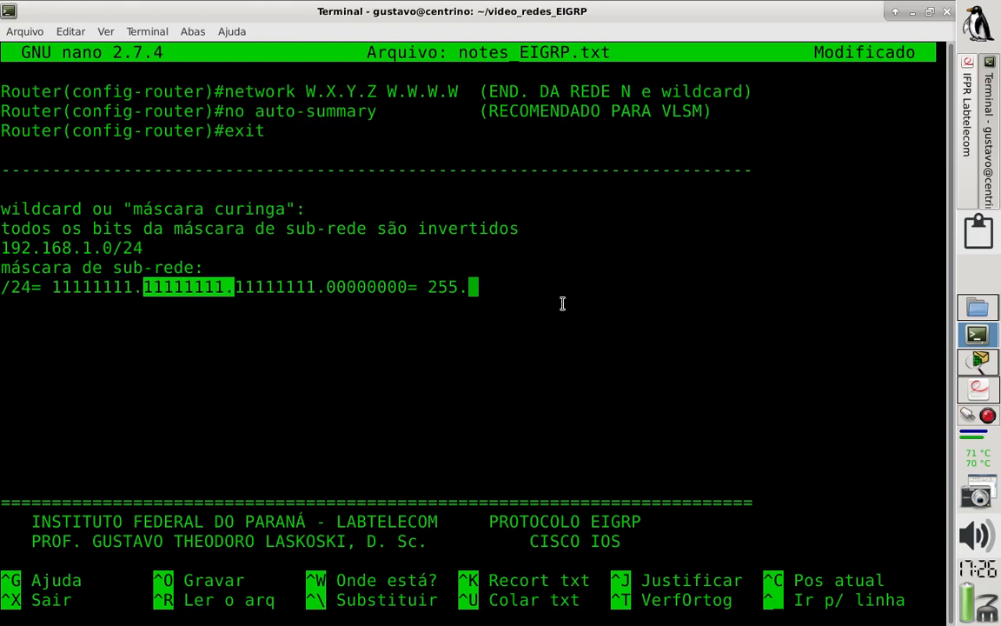
pyautogui.click(494, 284)
pyautogui.write('255.255.')
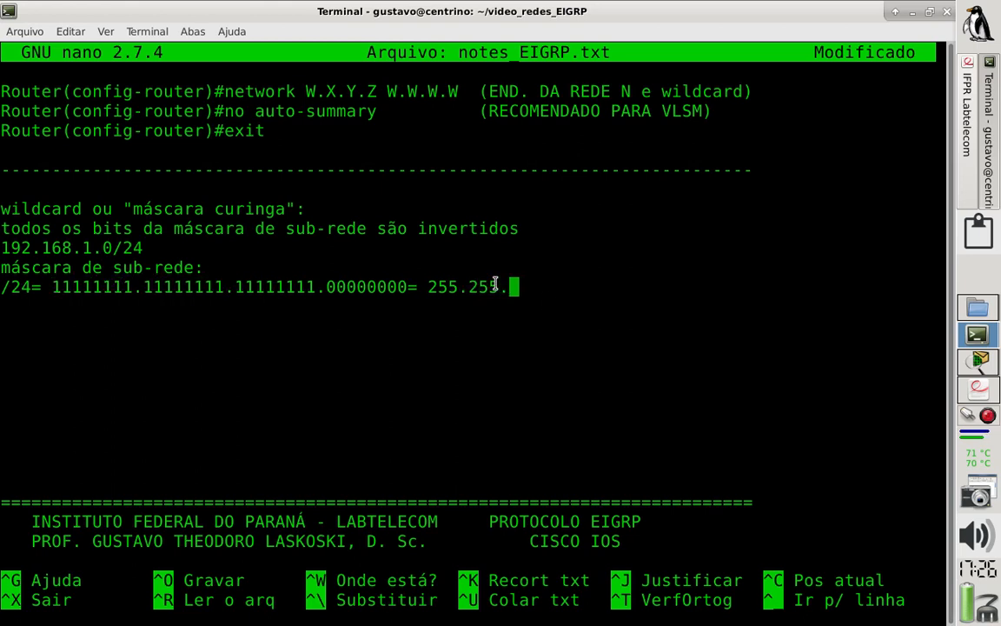
pyautogui.write('0')
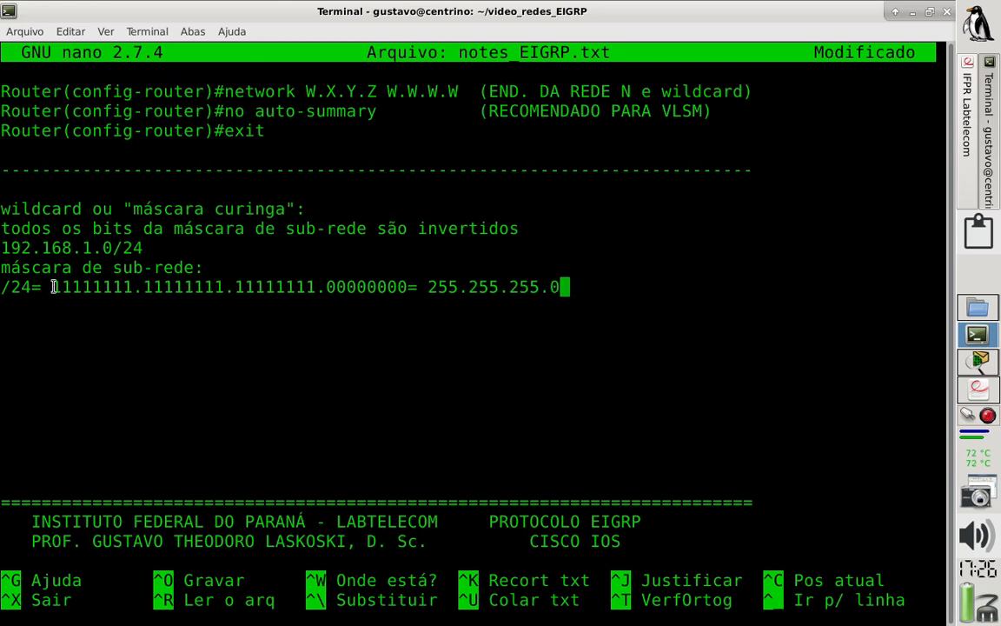
pyautogui.moveTo(50, 287); pyautogui.dragTo(139, 281)
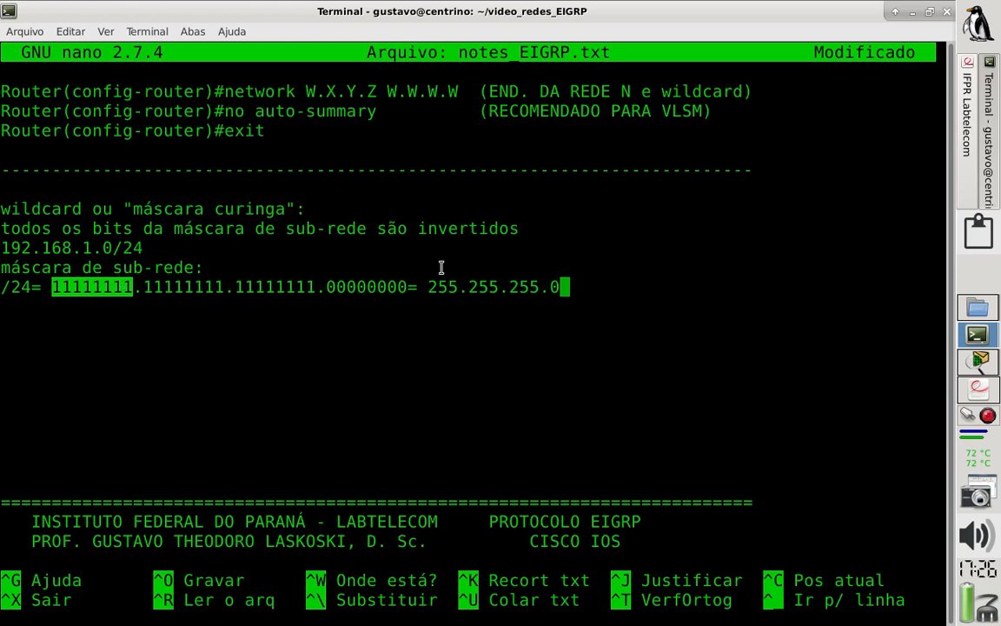
pyautogui.click(646, 282)
# Add the inverted bits 00000000.00000000.00000000.11111111 on a new line, aligned under the binary subnet mask.
pyautogui.press('Return')
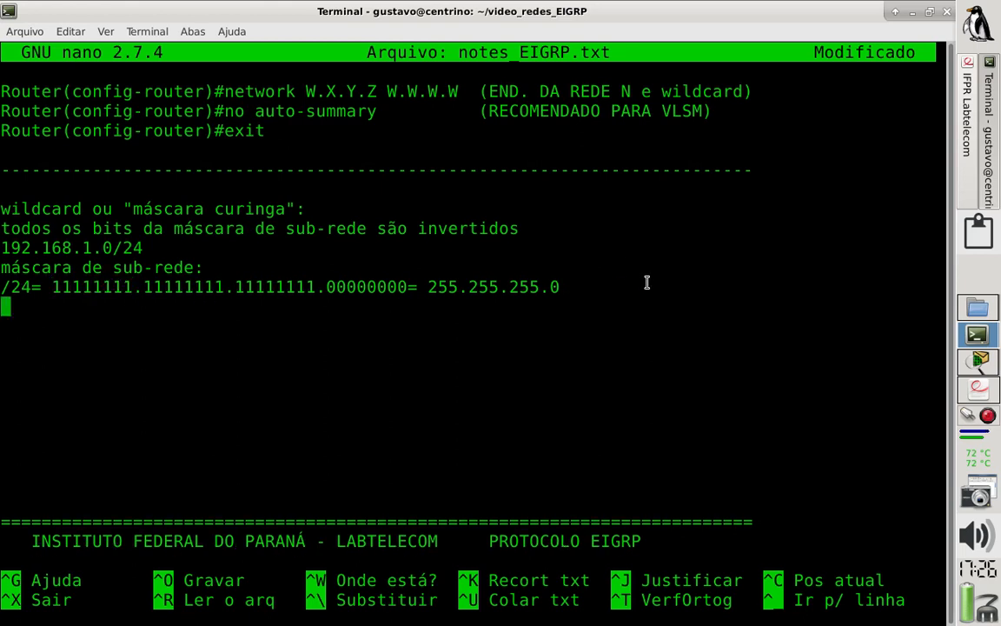
pyautogui.write('0')
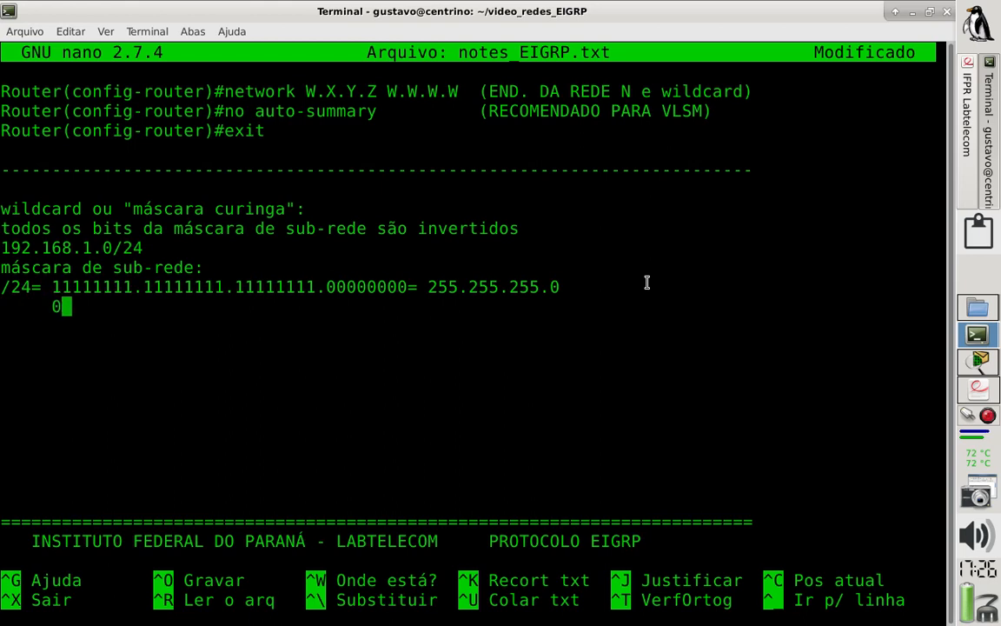
pyautogui.write('0000000')
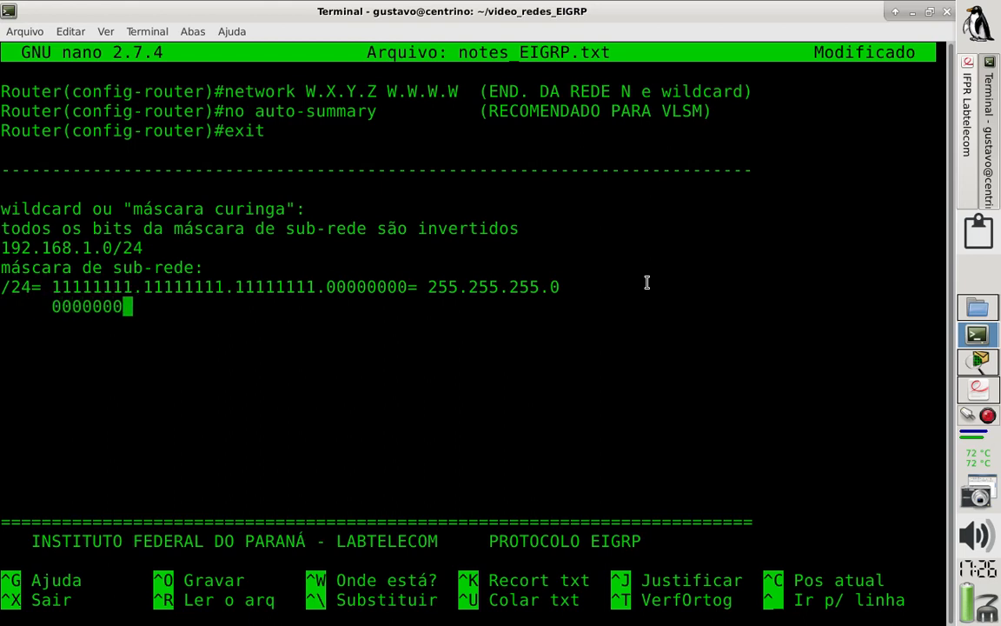
pyautogui.write('.00000000')
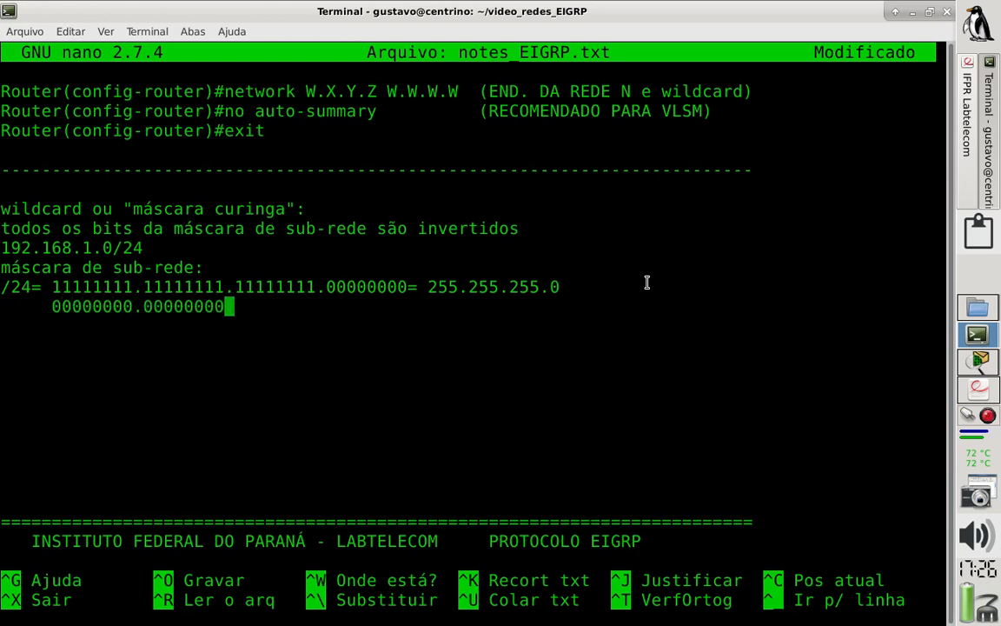
pyautogui.write('.00000000.')
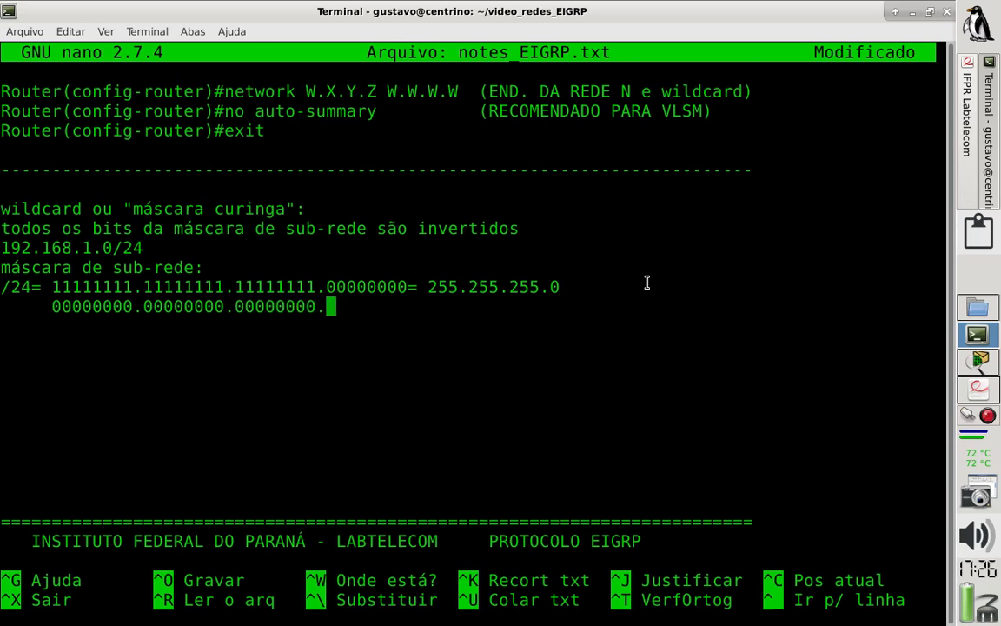
pyautogui.write('1111111')
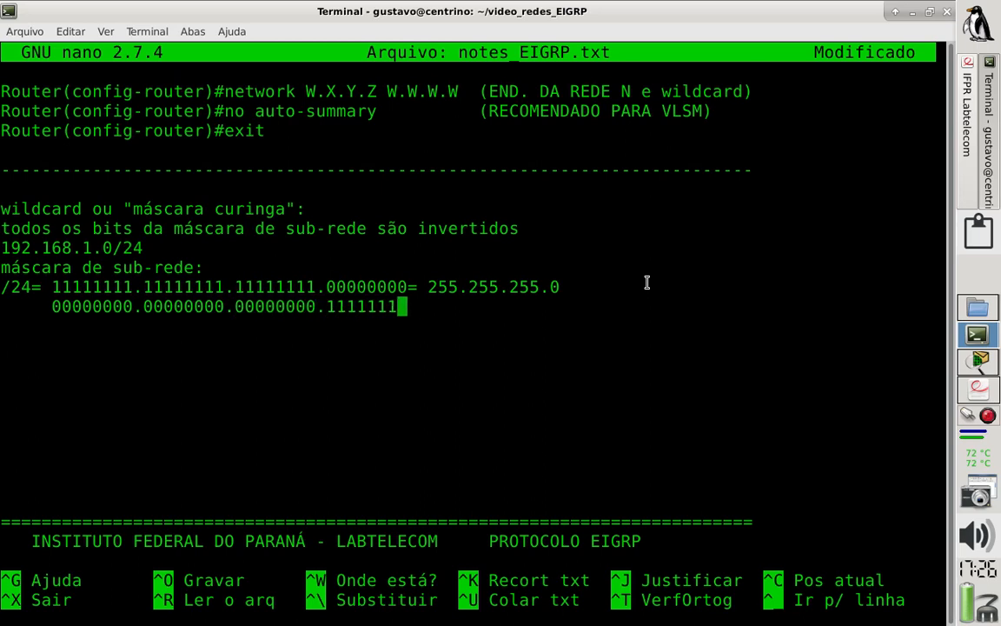
# Complete the inverted-bits line with "= 0.0.0.255 (wildcard)" and save notes_EIGRP.txt.
pyautogui.write('1= 0')
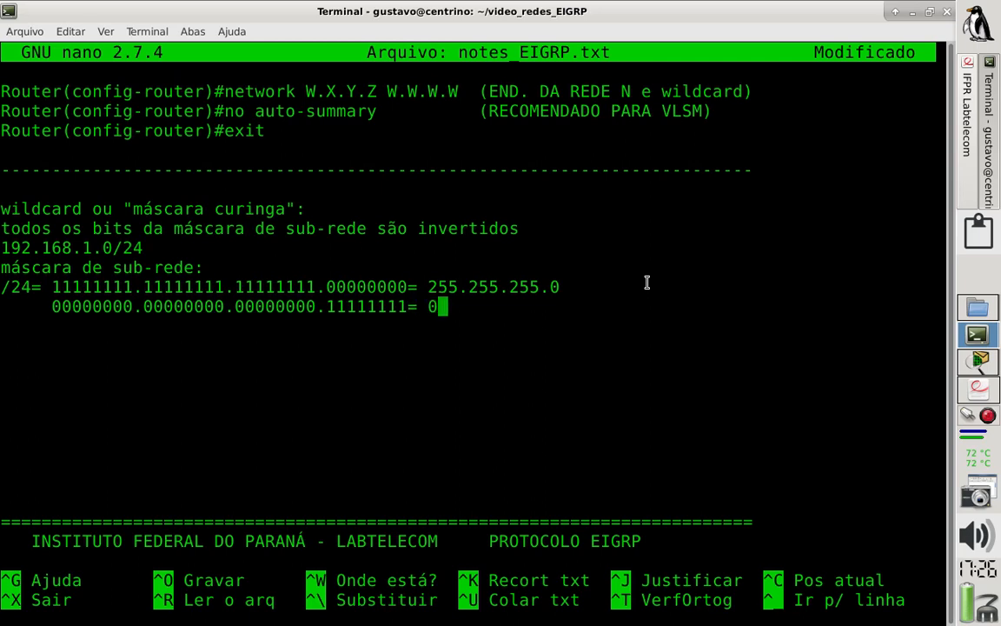
pyautogui.write('.0')
pyautogui.write('.0.')
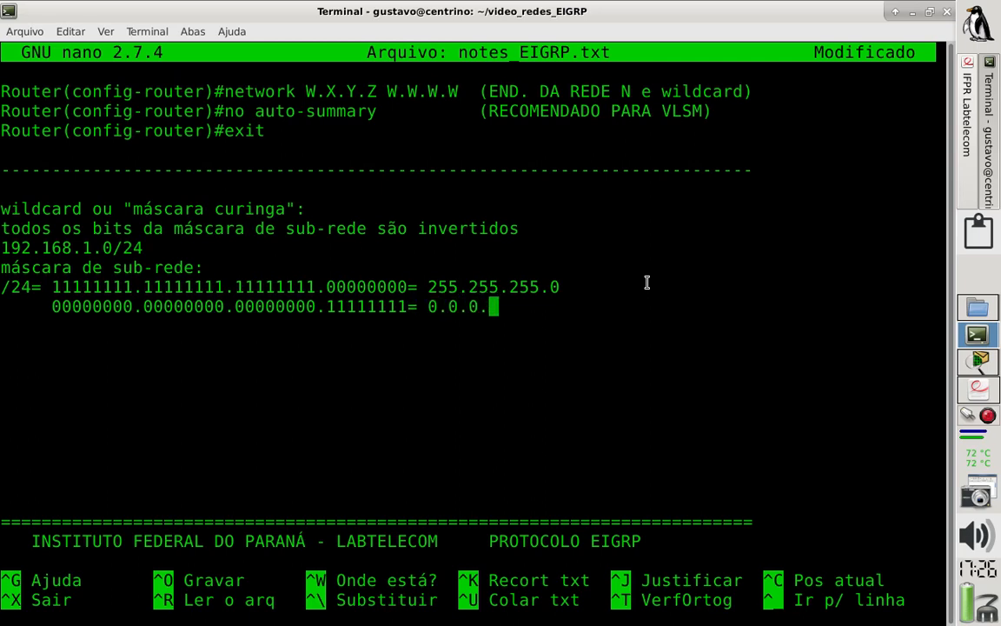
pyautogui.write('2544')
pyautogui.press('BackSpace')
pyautogui.press('BackSpace')
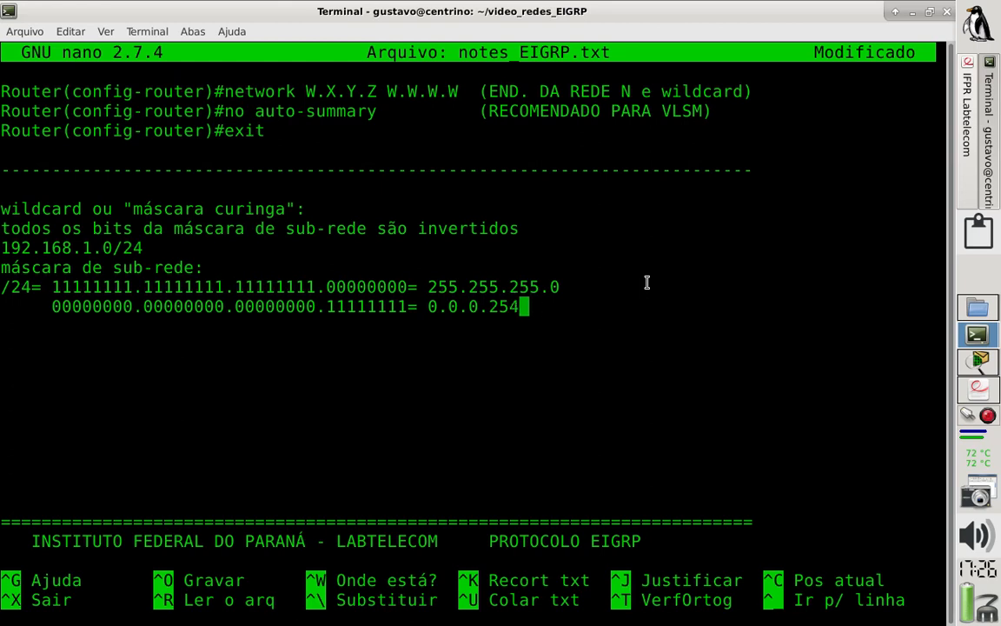
pyautogui.write('5 (')
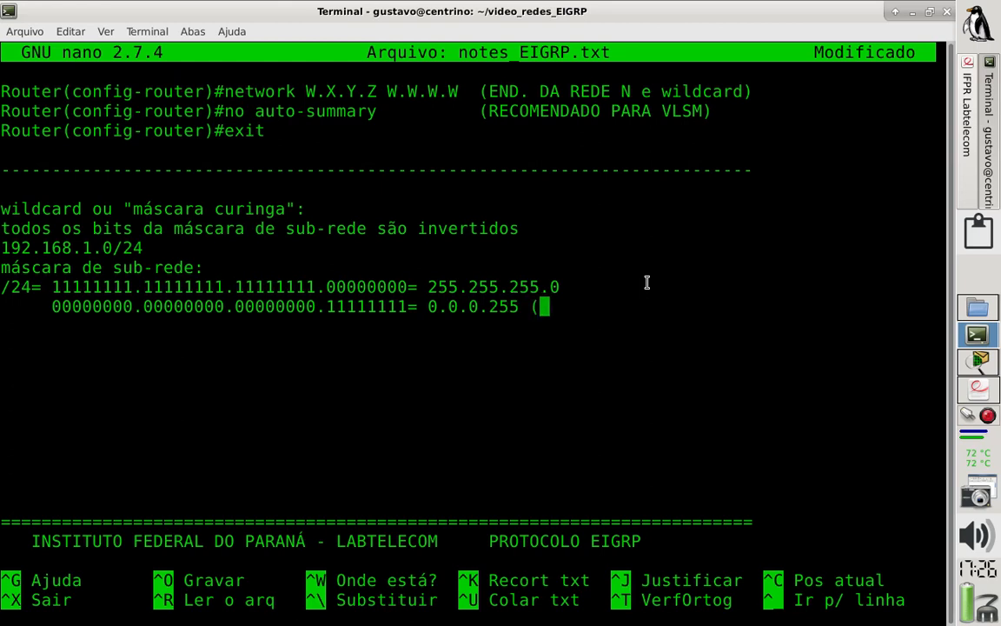
pyautogui.write('wildca')
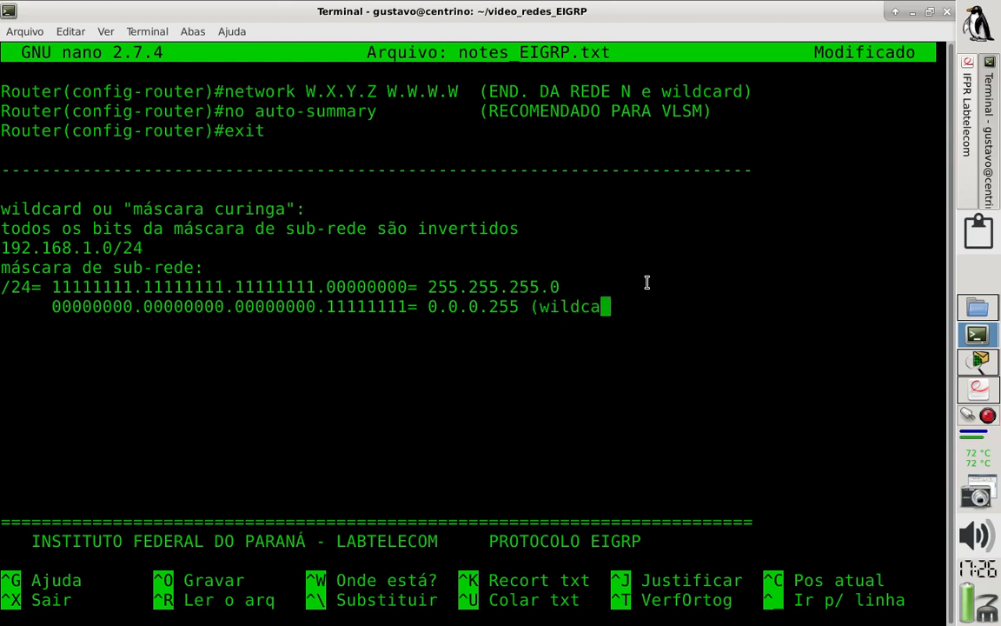
pyautogui.write('rd)')
pyautogui.hotkey('ctrl', 'o')
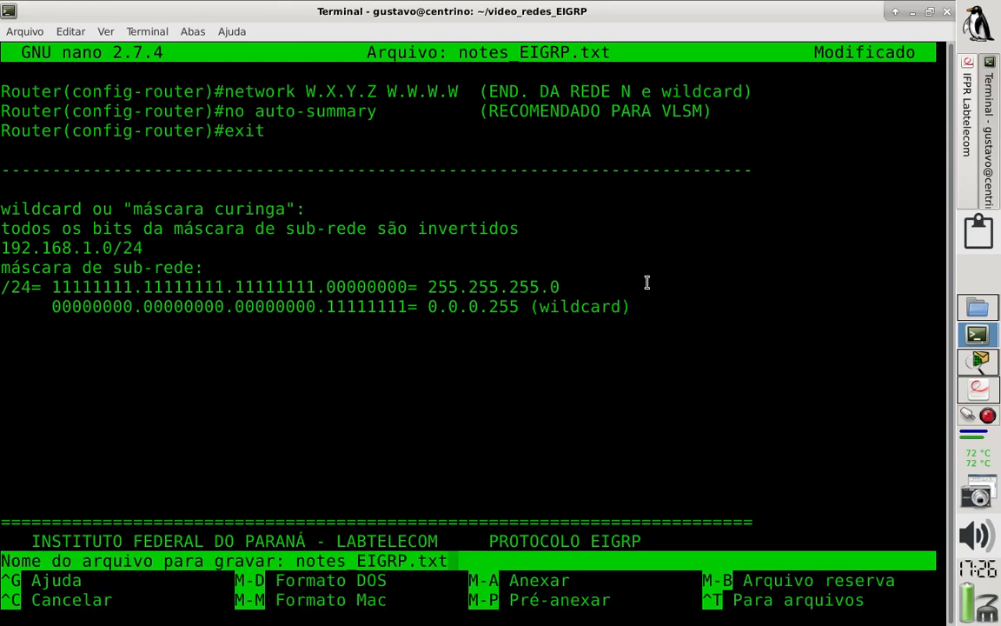
pyautogui.press('Return')
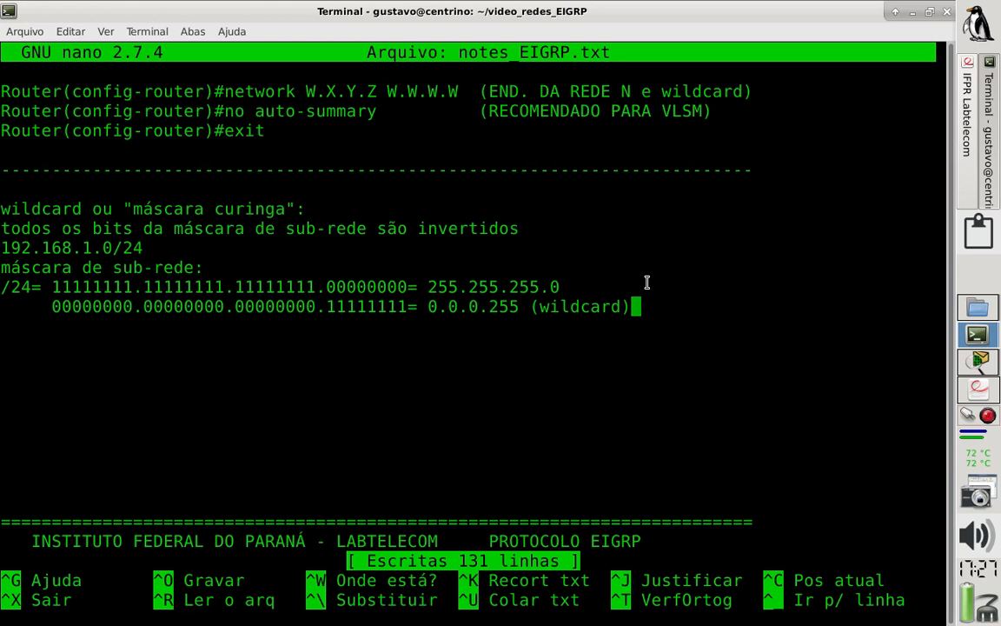
# Add the example command "network 192.168.1.0 0.0.0.255" below the /24 wildcard calculation, separated by a blank line.
pyautogui.press('Return')
pyautogui.press('Return')
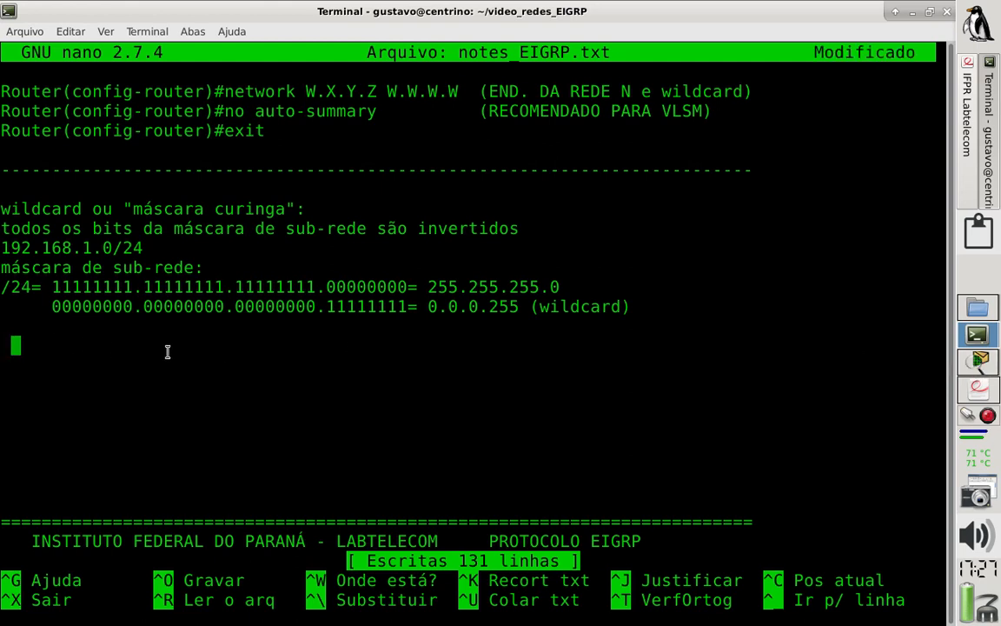
pyautogui.write('networl')
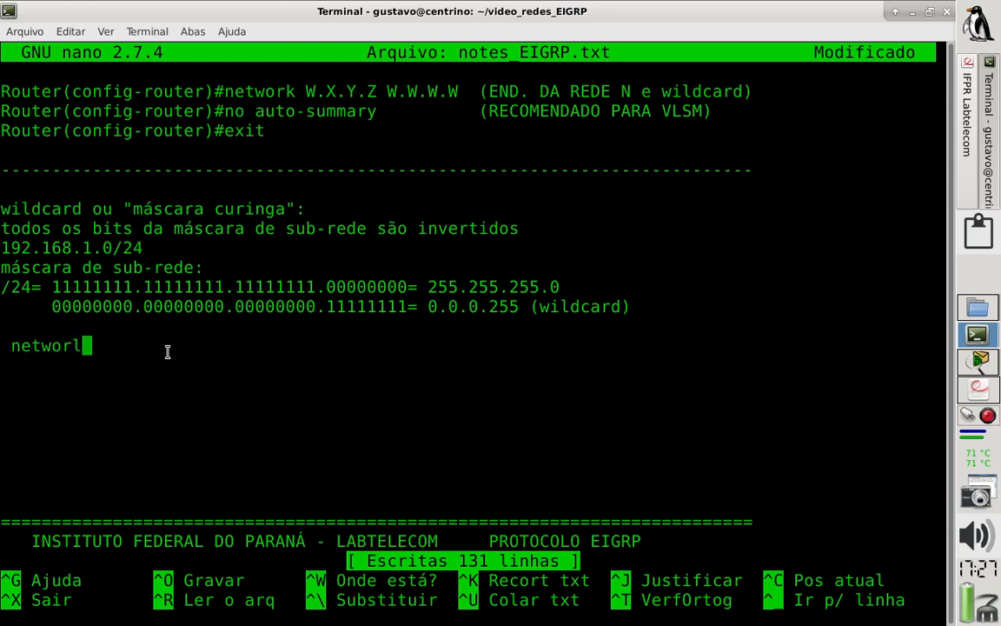
pyautogui.press('BackSpace')
pyautogui.write('k 192')
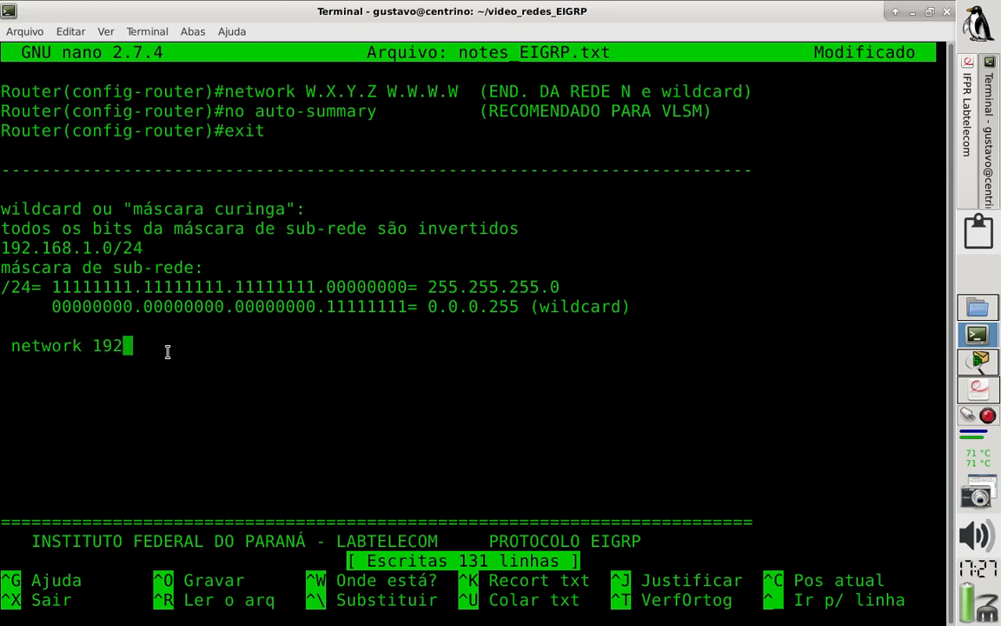
pyautogui.write('.168.1.0 0')
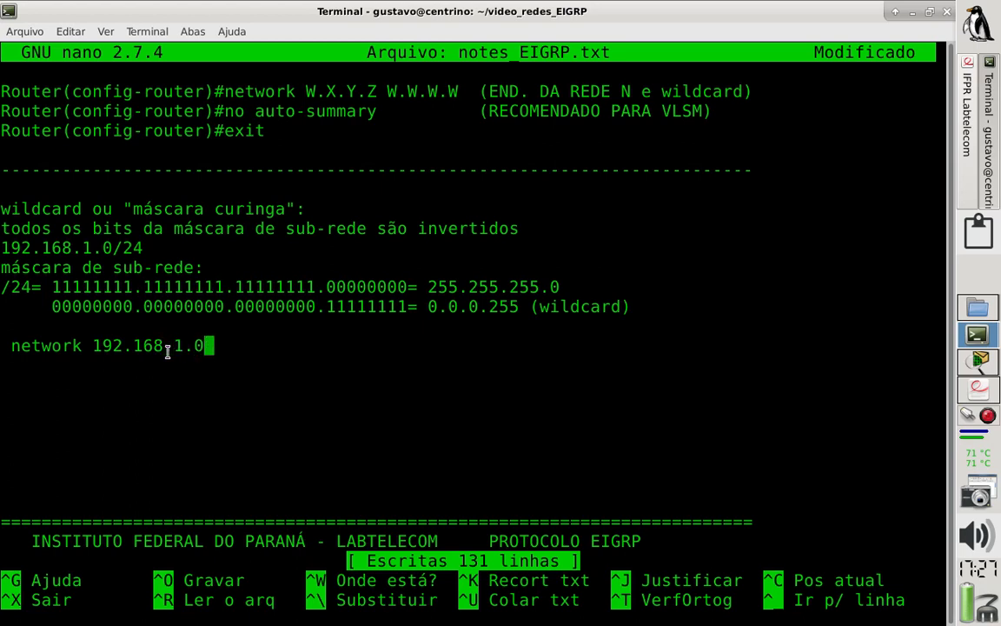
pyautogui.write('.0.254')
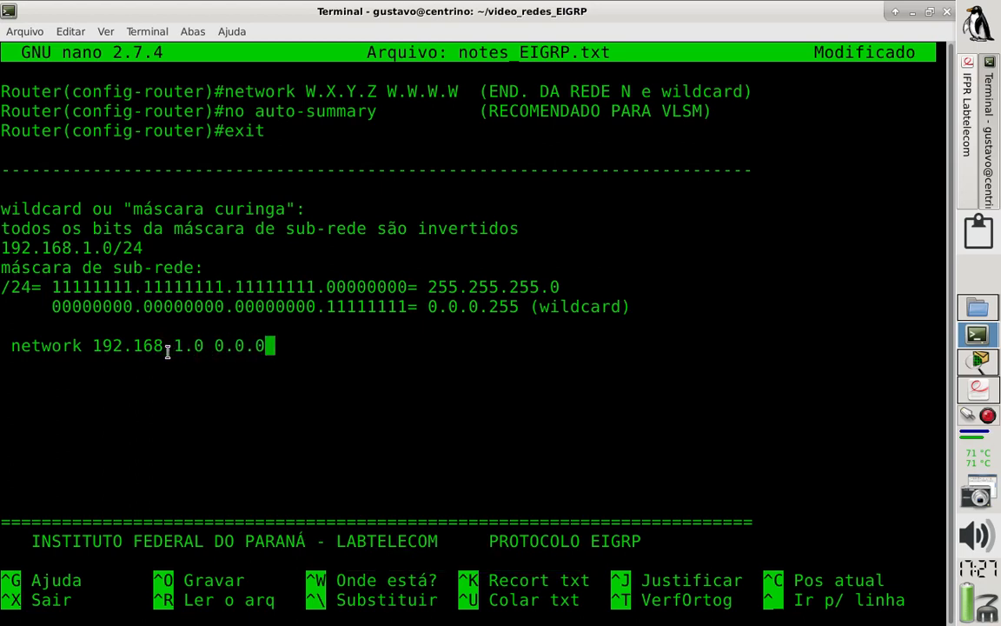
pyautogui.press('BackSpace')
pyautogui.write('55')
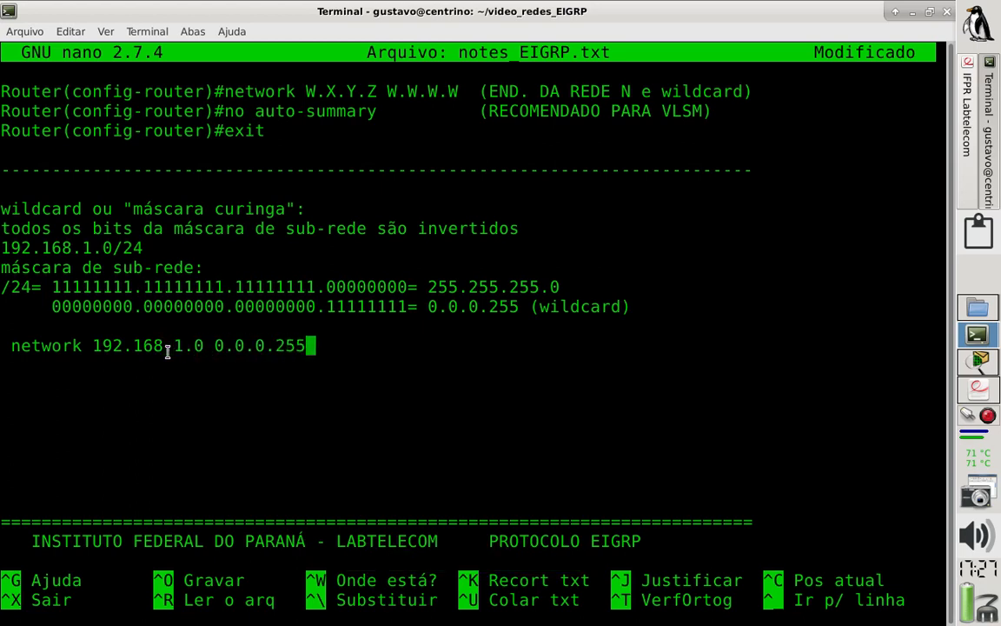
# Highlight the wildcard in the example network command, and the decimal /24 subnet mask for comparison.
pyautogui.moveTo(215, 346); pyautogui.dragTo(314, 347)
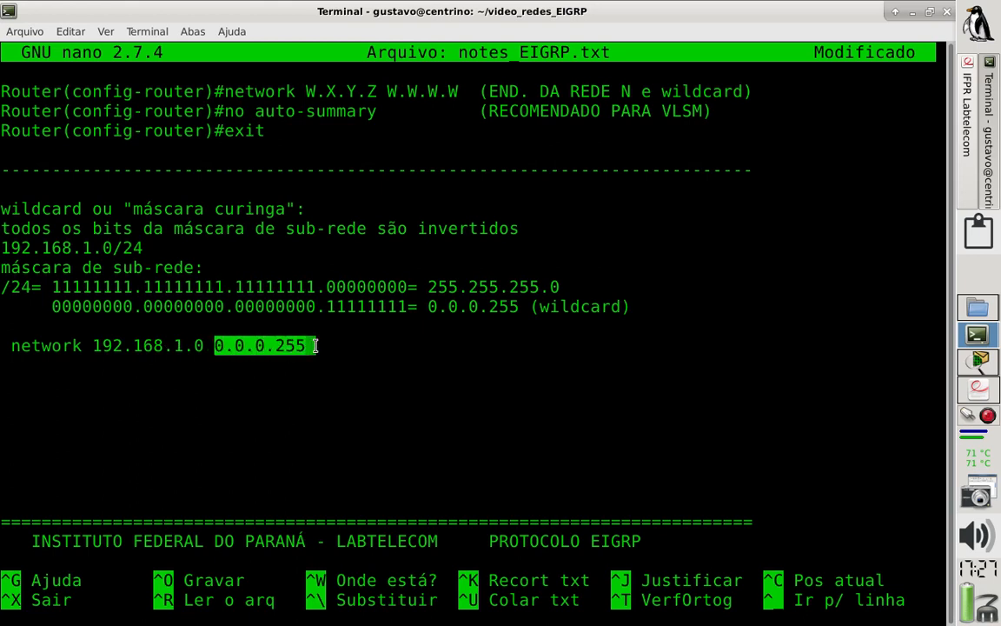
pyautogui.click(316, 346)
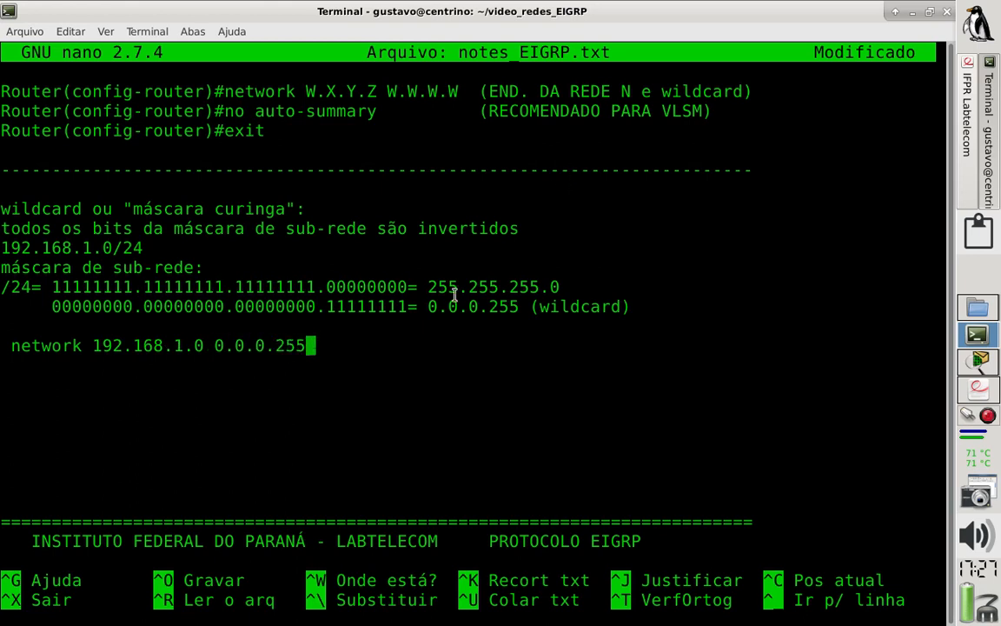
pyautogui.moveTo(428, 287); pyautogui.dragTo(580, 290)
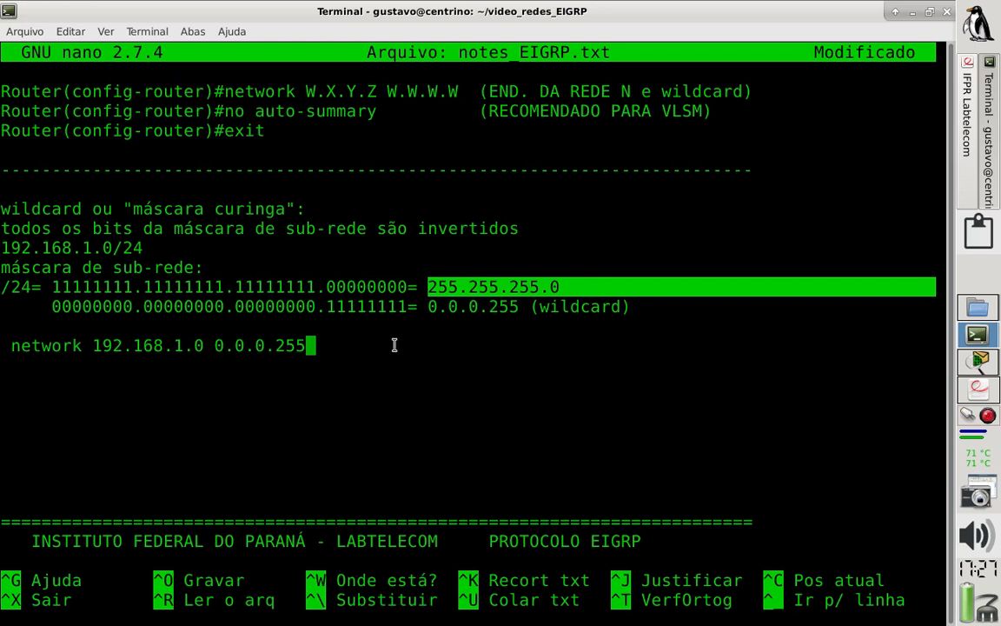
pyautogui.click(308, 360)
# Start a second wildcard example below the network command with the partial address "200.100.50.", leaving a blank line between them.
pyautogui.press('Return')
pyautogui.press('Return')
pyautogui.press('Return')
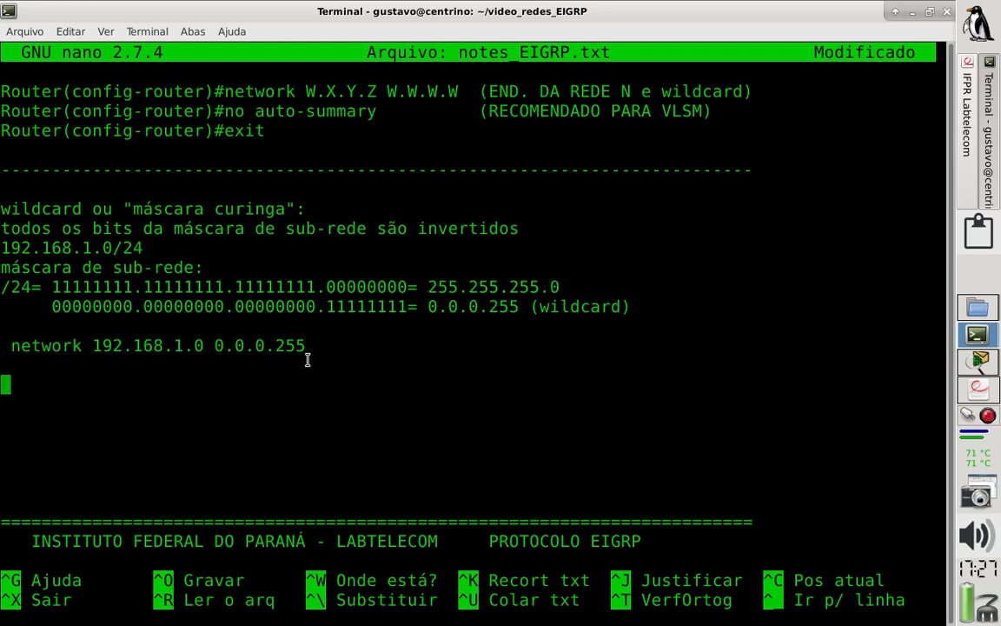
pyautogui.press('BackSpace')
pyautogui.write('200.10')
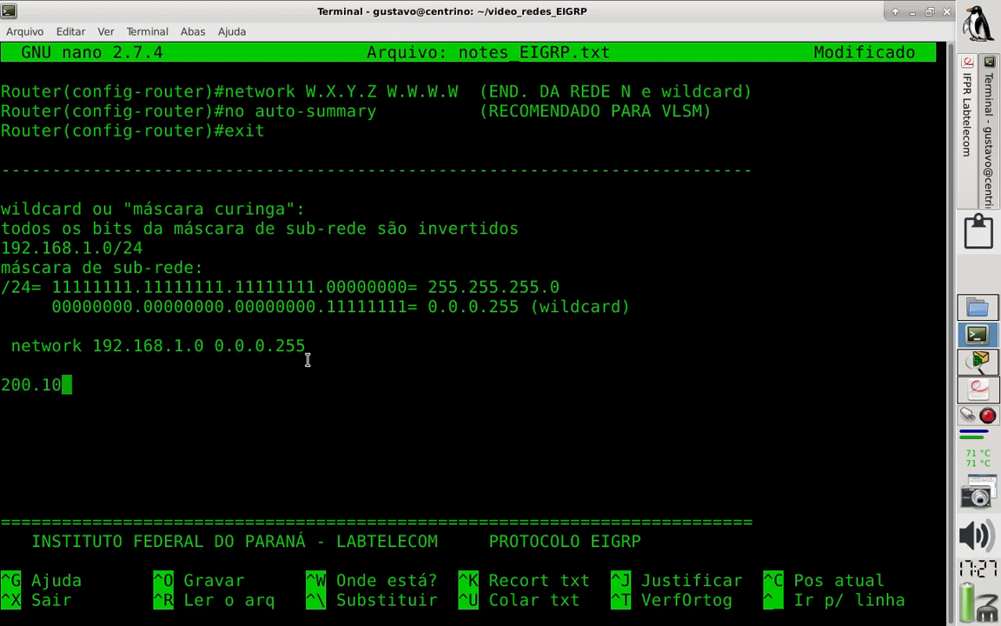
pyautogui.write('0.50.')
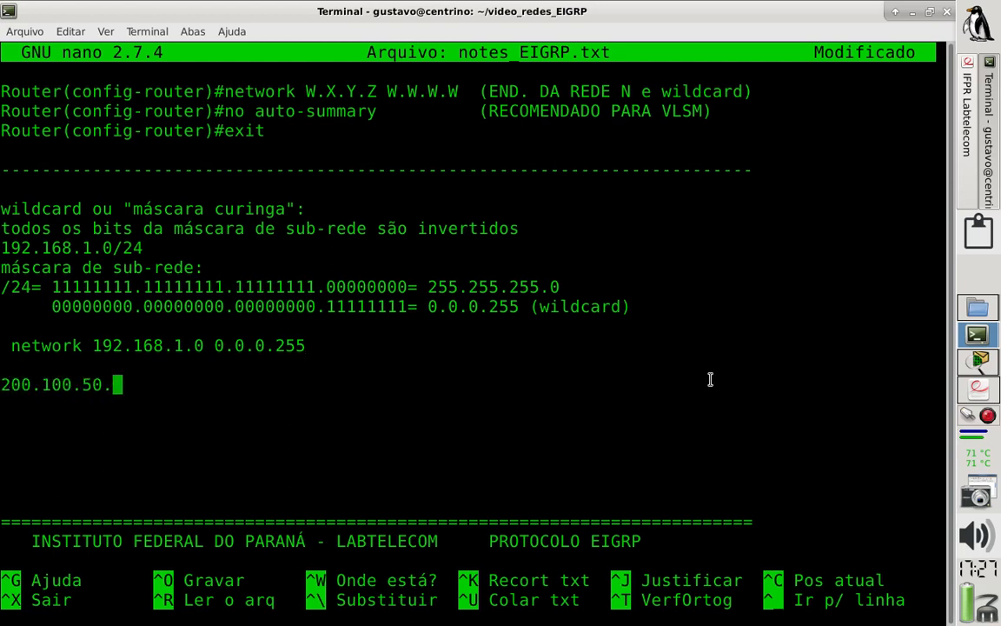
# Check the Fo1 network in the Packet Tracer topology and laboratorio_EIGRP.pdf, and complete the notes address as 200.100.50.0/30.
pyautogui.click(972, 367)
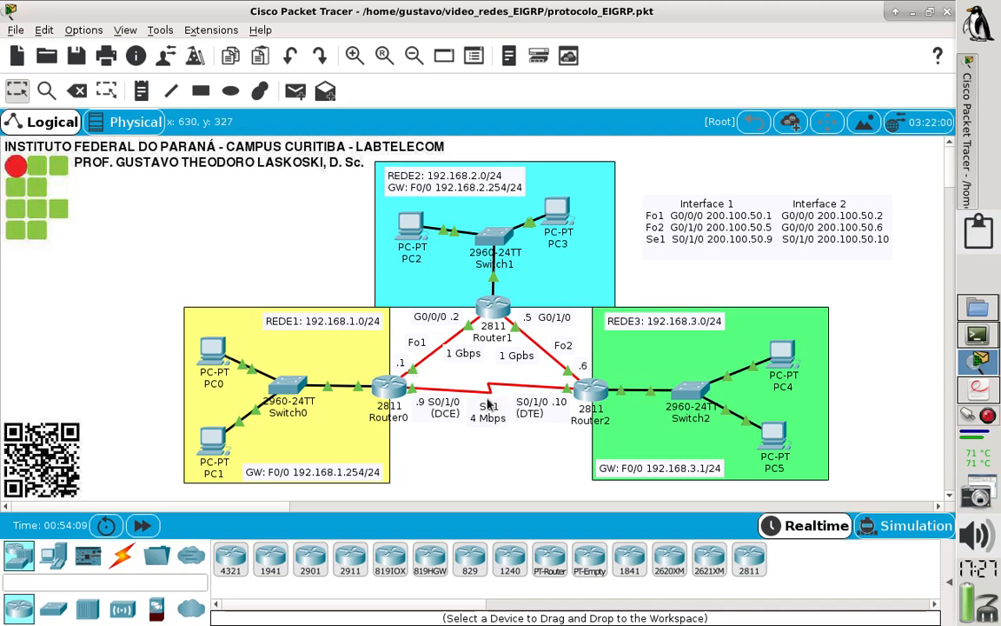
pyautogui.click(981, 388)
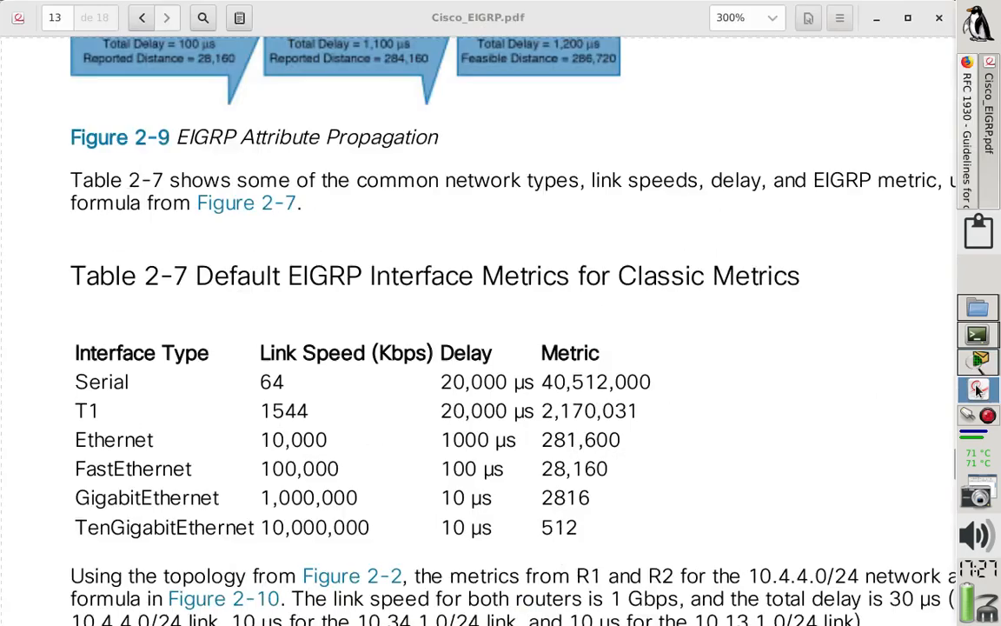
pyautogui.click(977, 334)
pyautogui.click(962, 177)
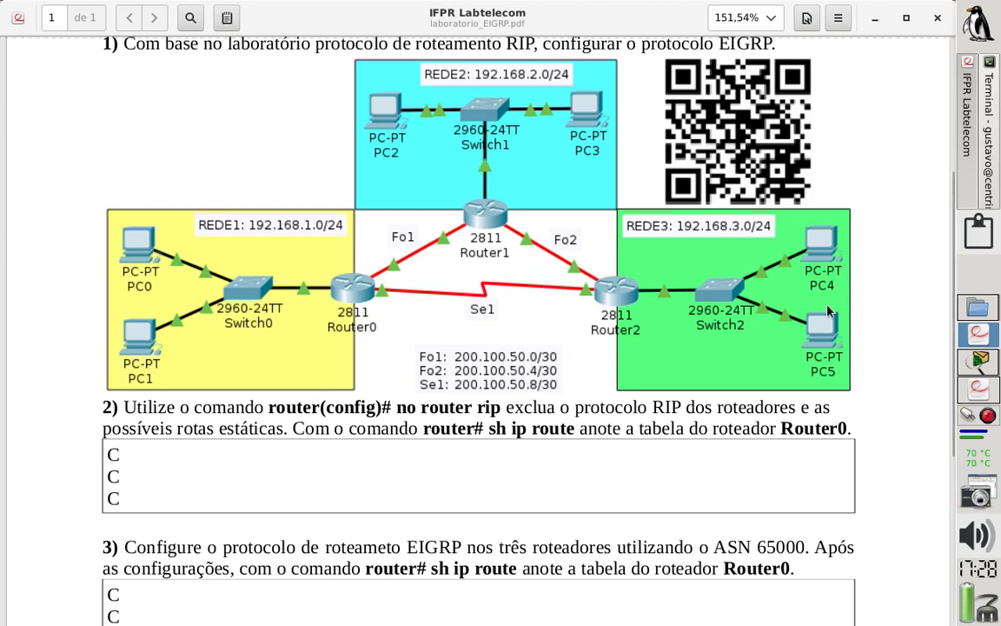
pyautogui.click(991, 167)
pyautogui.write('0/')
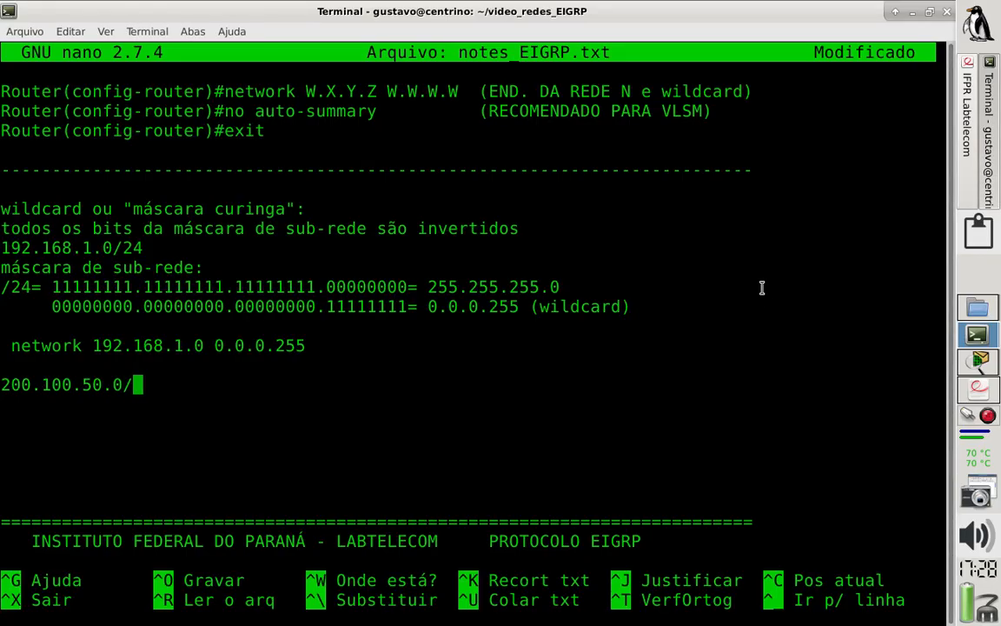
pyautogui.write('30')
# Write the /30 mask in binary on the next line as "/30= 11111111.11111111.11111111.11111100".
pyautogui.press('Return')
pyautogui.write('/')
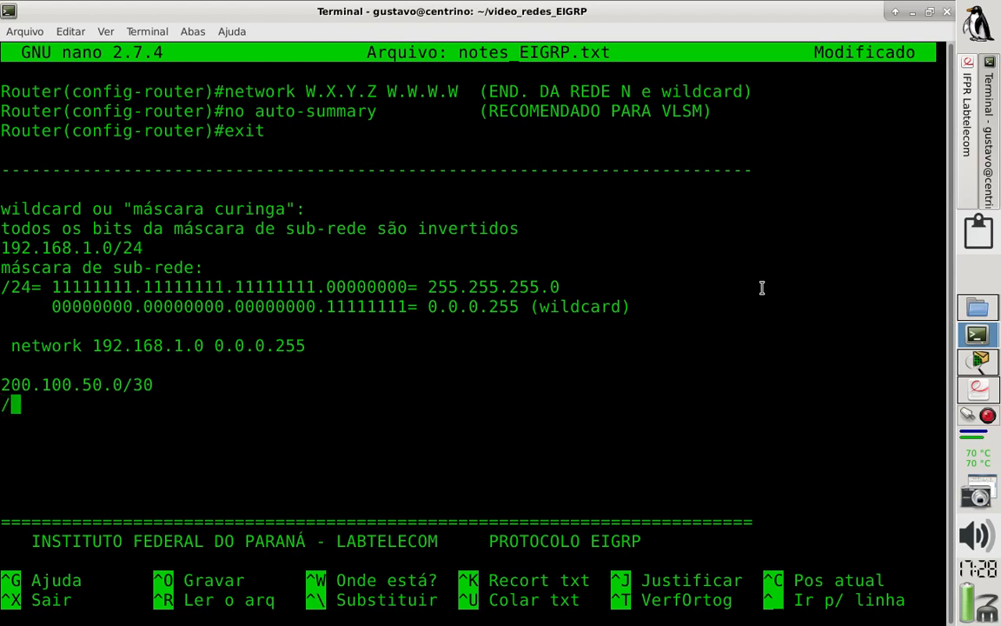
pyautogui.write('30= ')
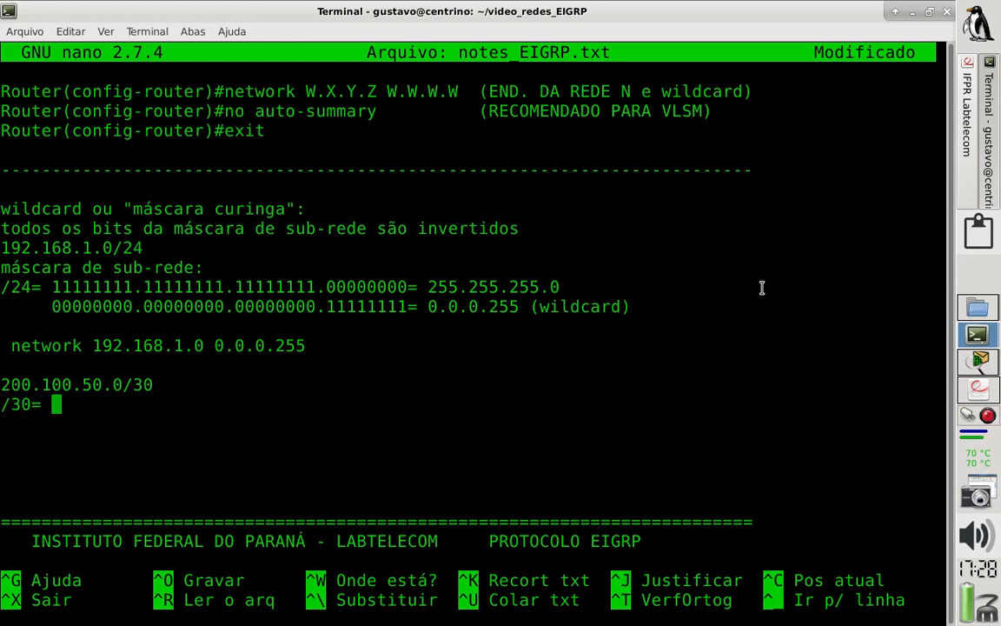
pyautogui.write('11111111')
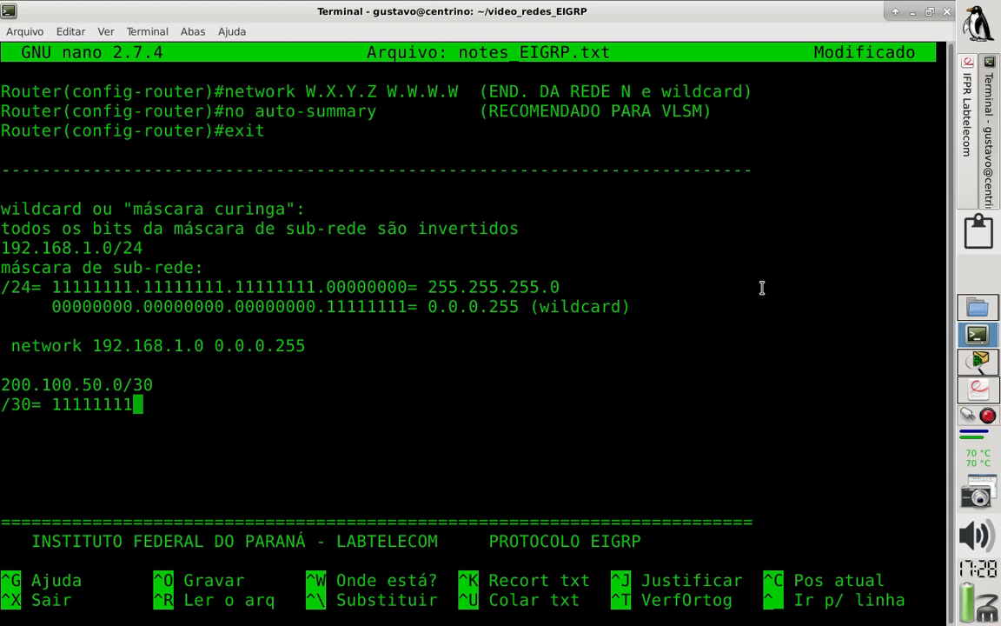
pyautogui.write('.11111111.')
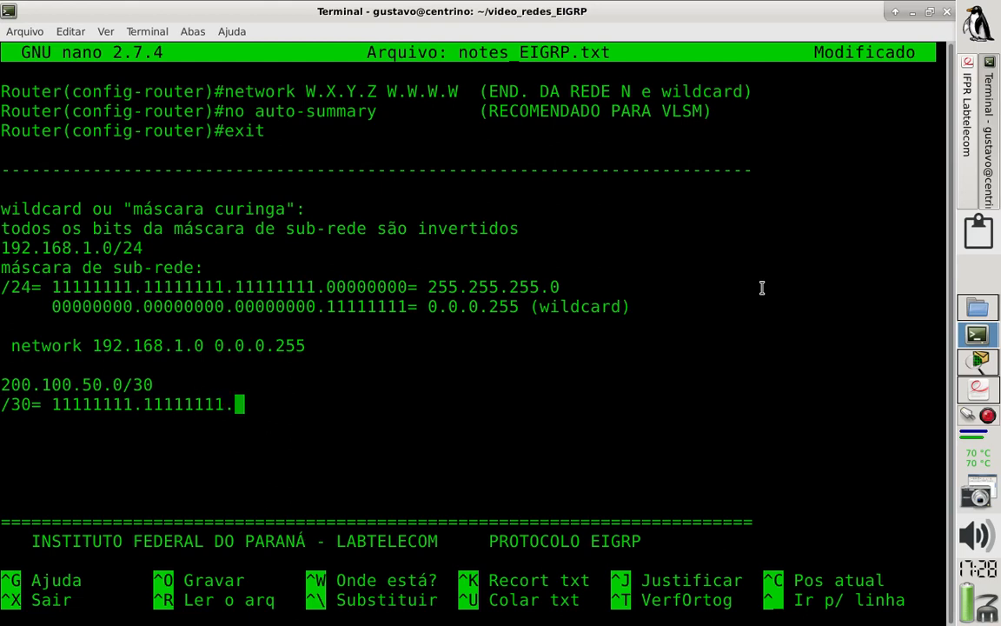
pyautogui.write('11111111')
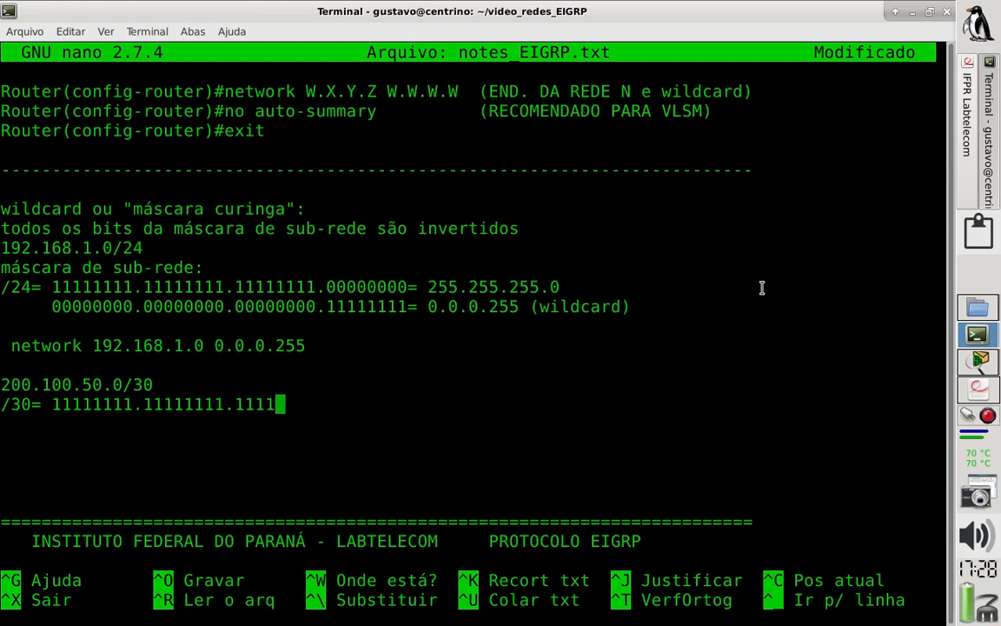
pyautogui.write('.')
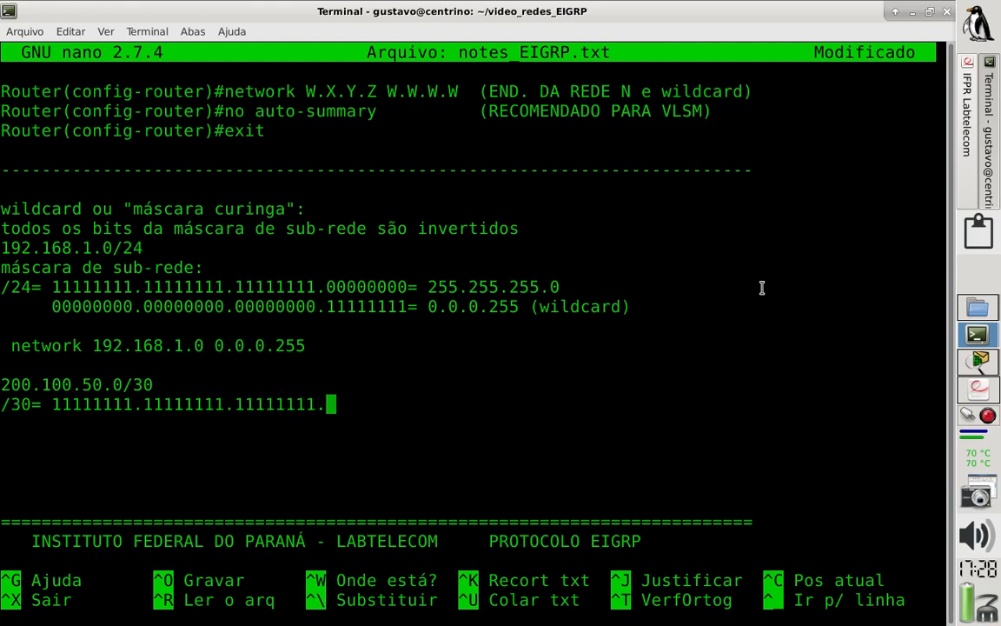
pyautogui.write('11111')
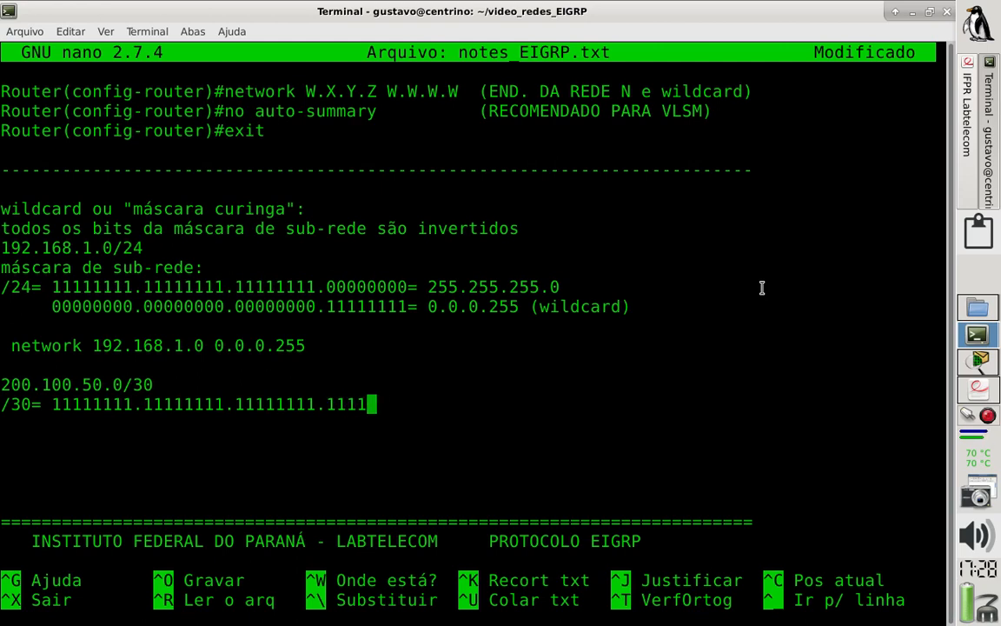
pyautogui.write('1100')
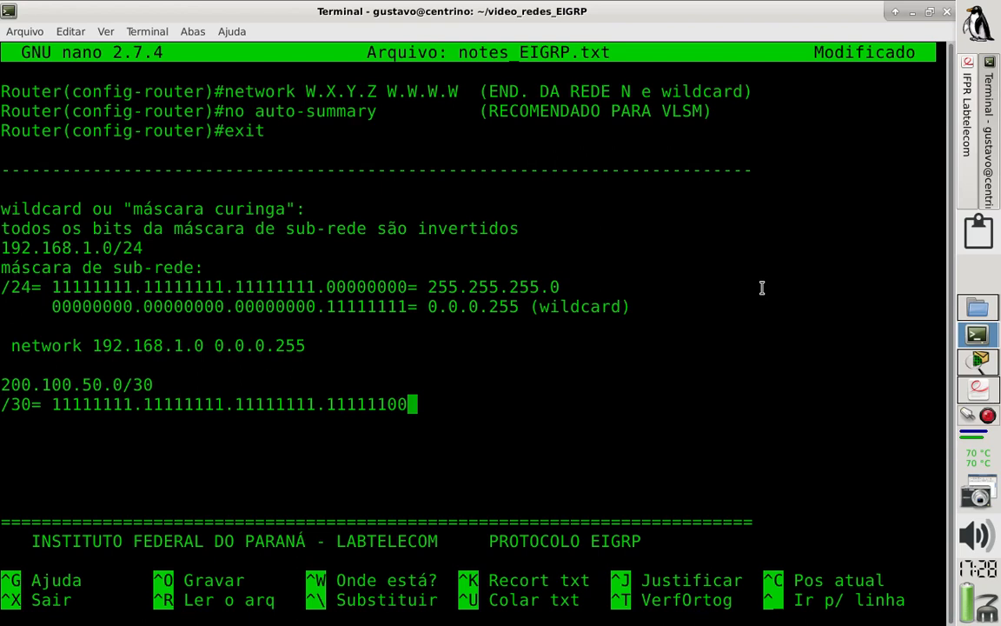
# Append "= 255.255.255.252" to the binary /30 mask, highlighting its octets while working out the decimal value.
pyautogui.write('= 255.2')
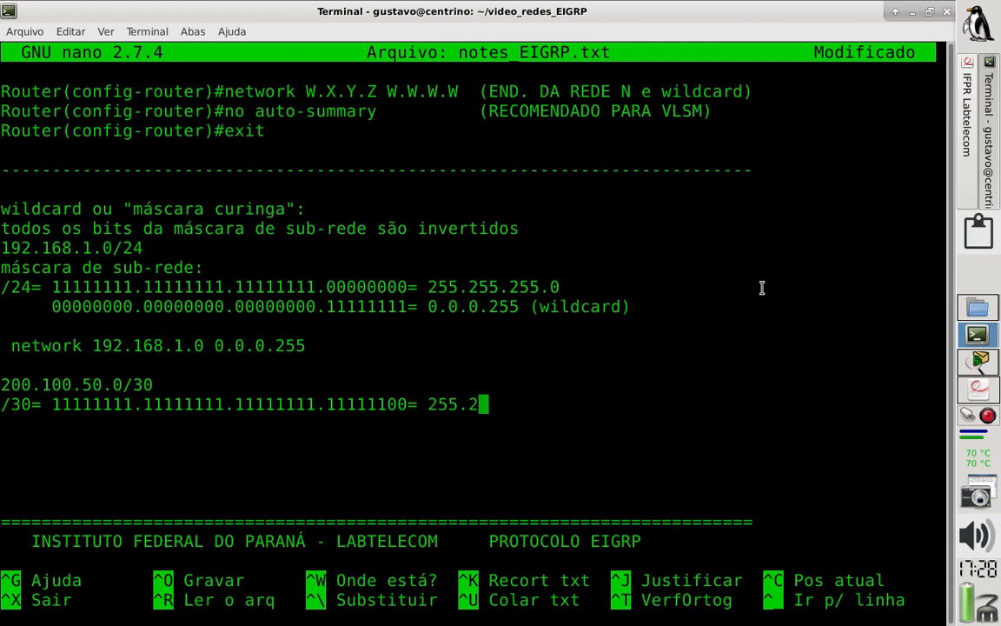
pyautogui.write('55.255.')
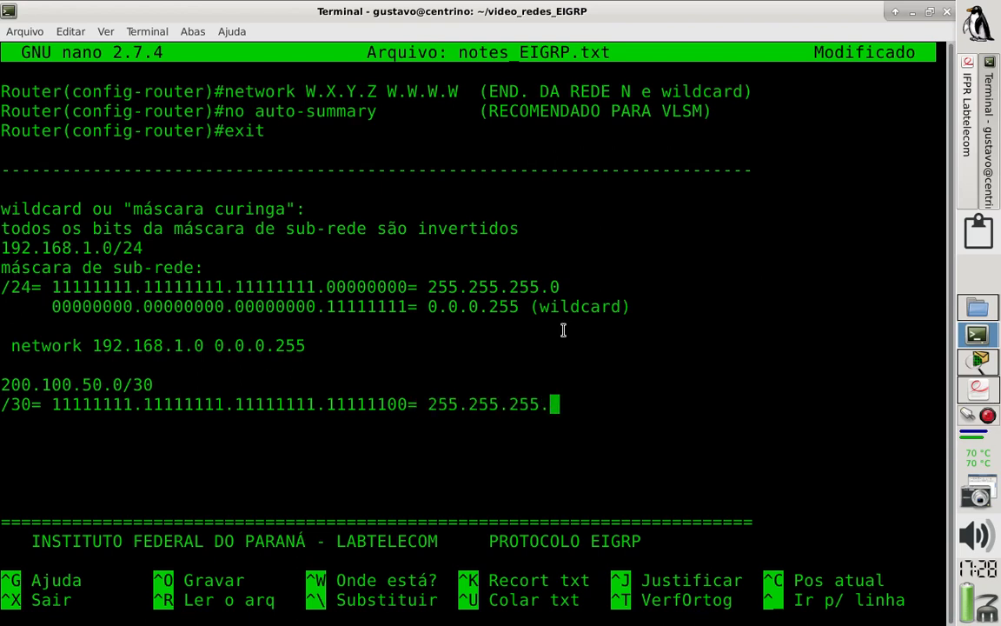
pyautogui.moveTo(56, 405); pyautogui.dragTo(404, 402)
pyautogui.click(239, 406)
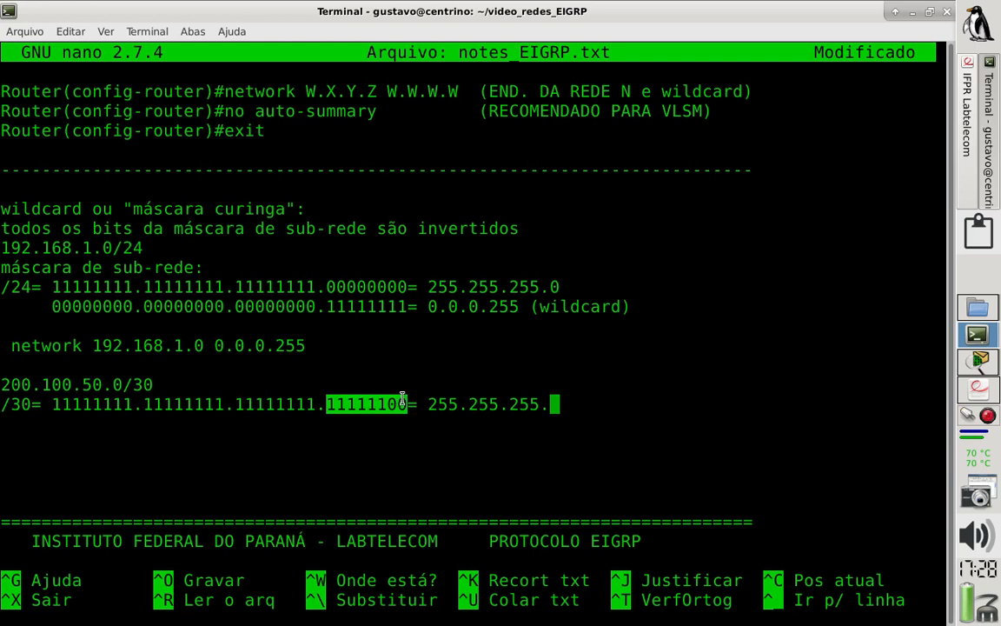
pyautogui.click(563, 406)
pyautogui.write('252')
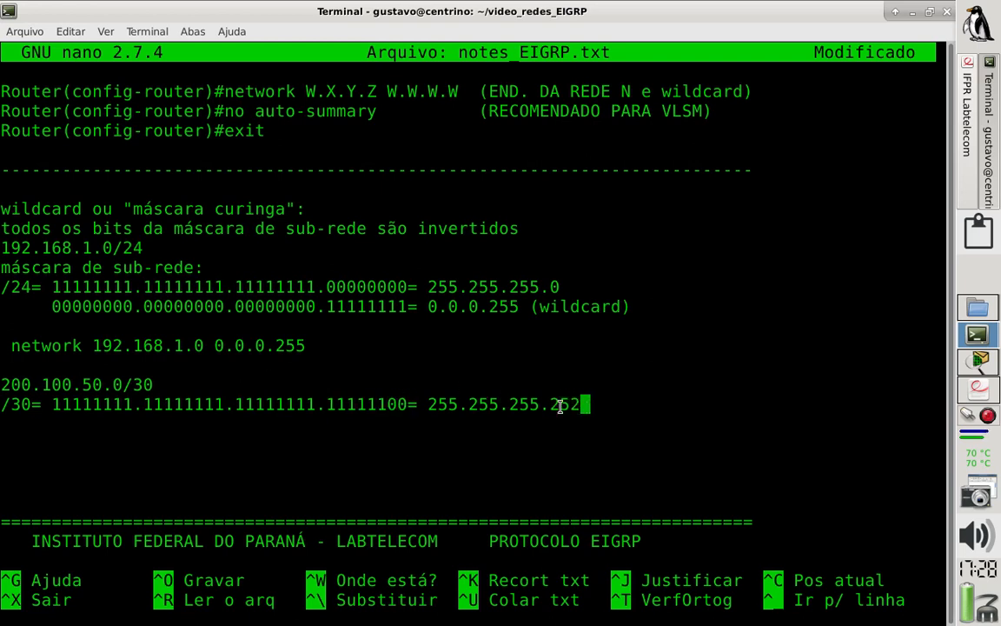
# Add the inverted bits "00000000.00000000.00000000.00000011=" on a new line, aligned under the binary /30 mask.
pyautogui.press('Return')
pyautogui.write('0000000')
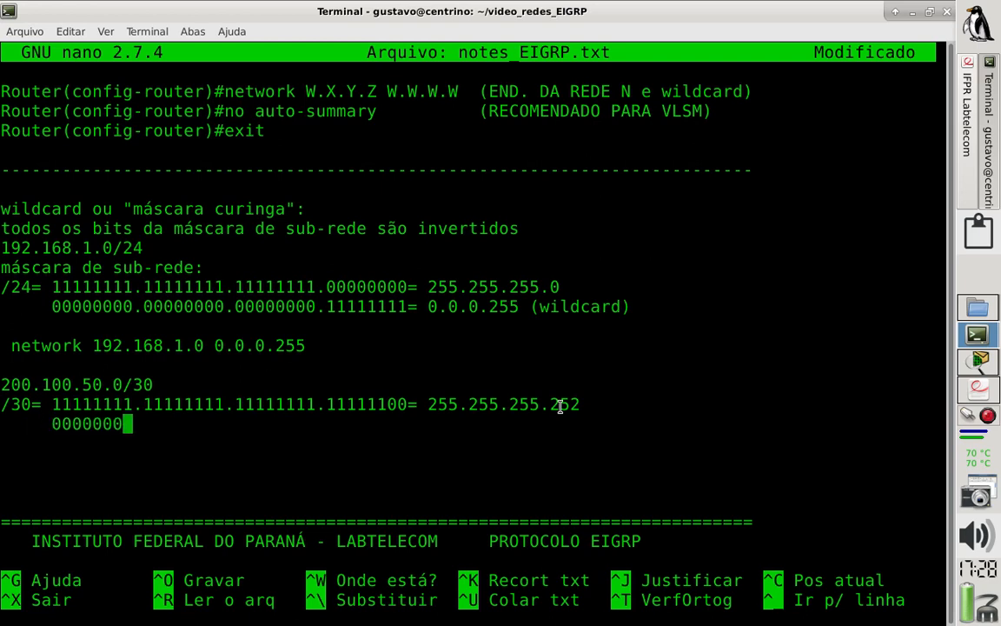
pyautogui.write('0.00000000.000')
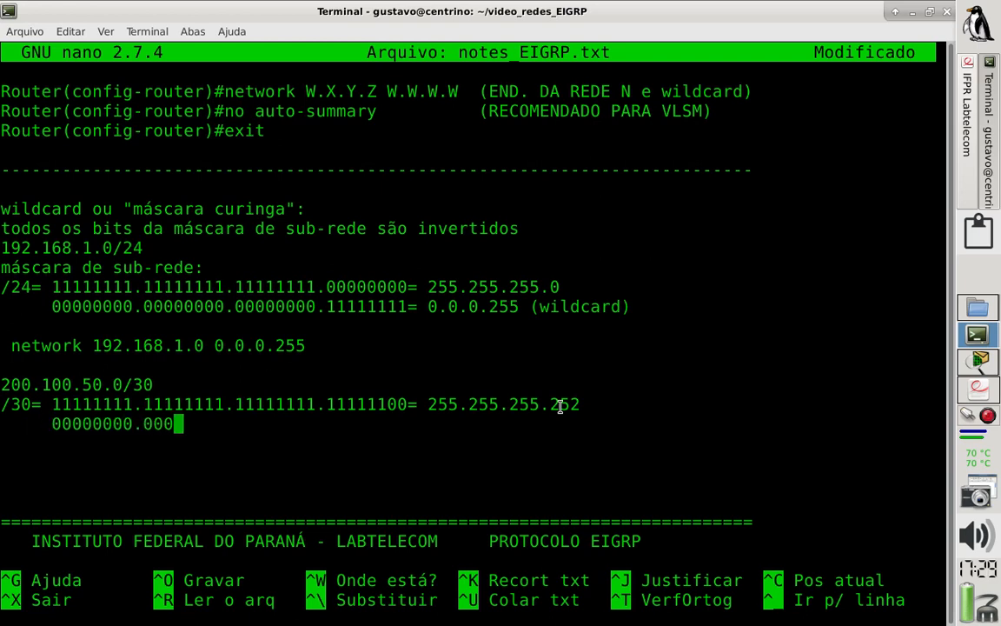
pyautogui.write('0000')
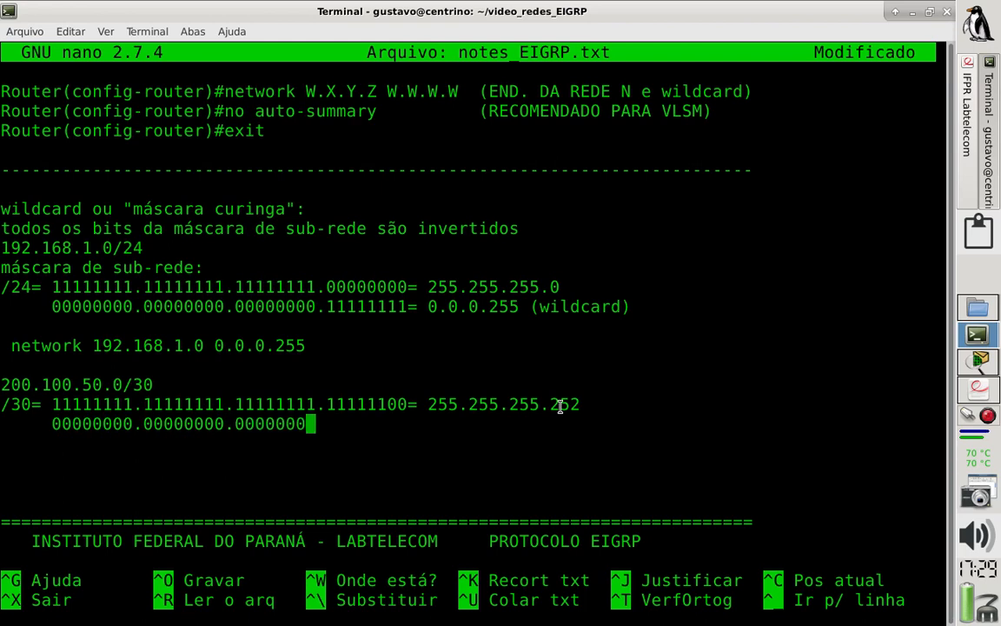
pyautogui.write('0.000000')
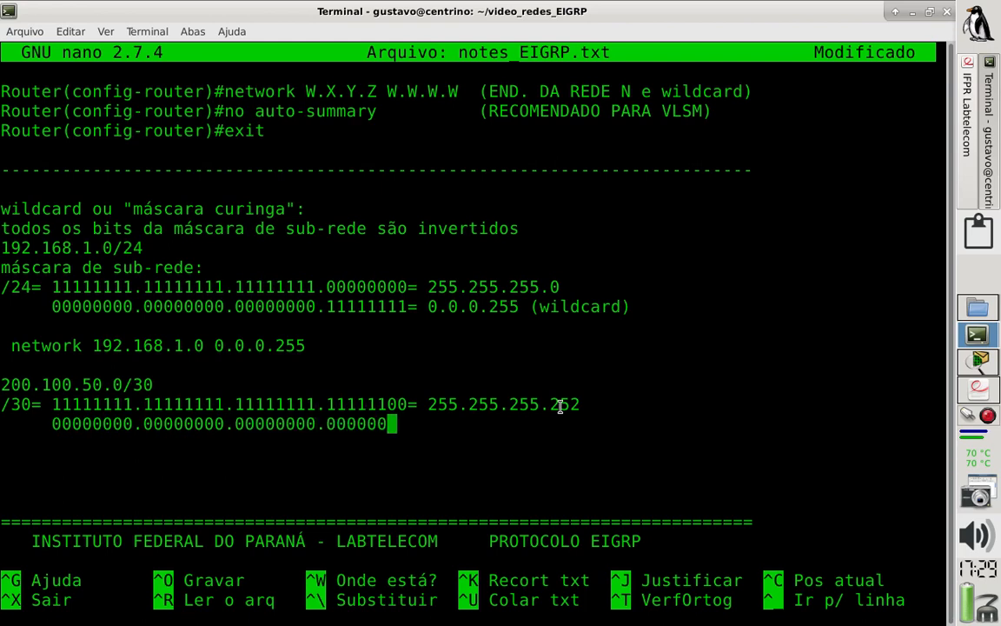
pyautogui.write('11=')
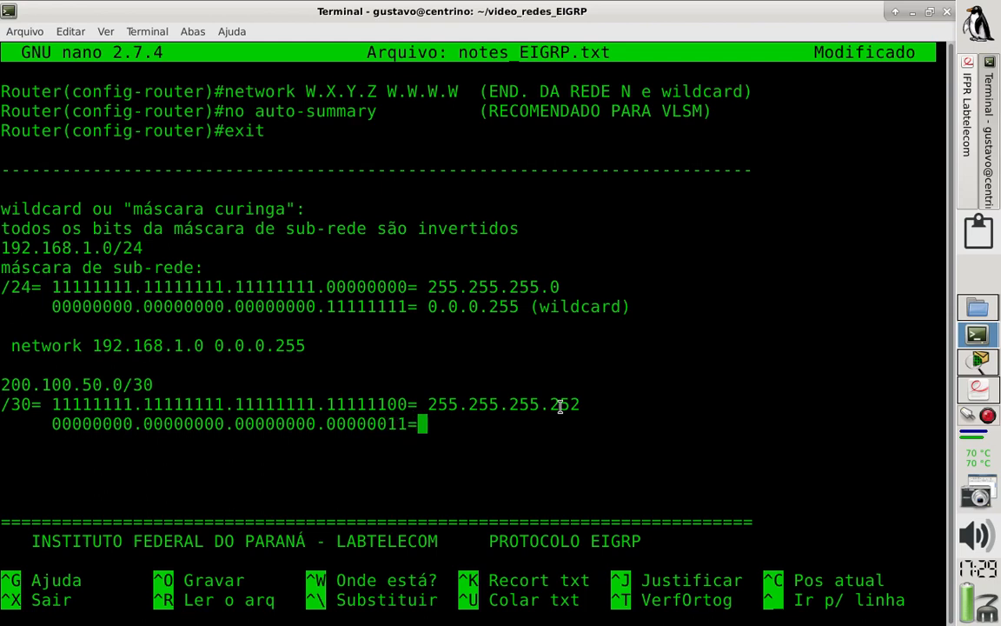
# Append "0.0.0.3" as the decimal wildcard after the inverted /30 bits, highlighting the octets while working it out.
pyautogui.write(' 0')
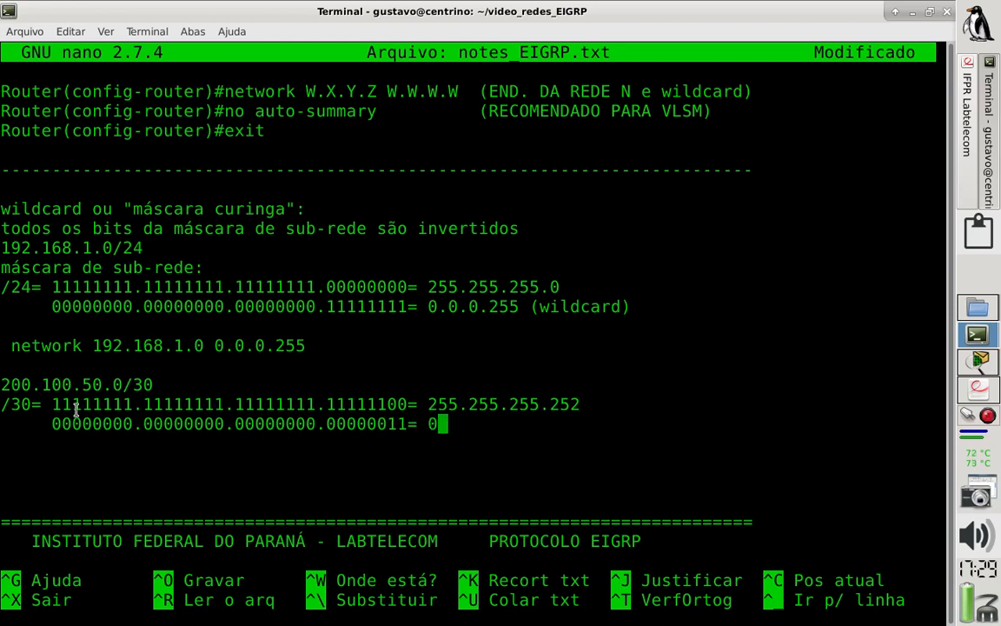
pyautogui.moveTo(55, 425); pyautogui.dragTo(318, 423)
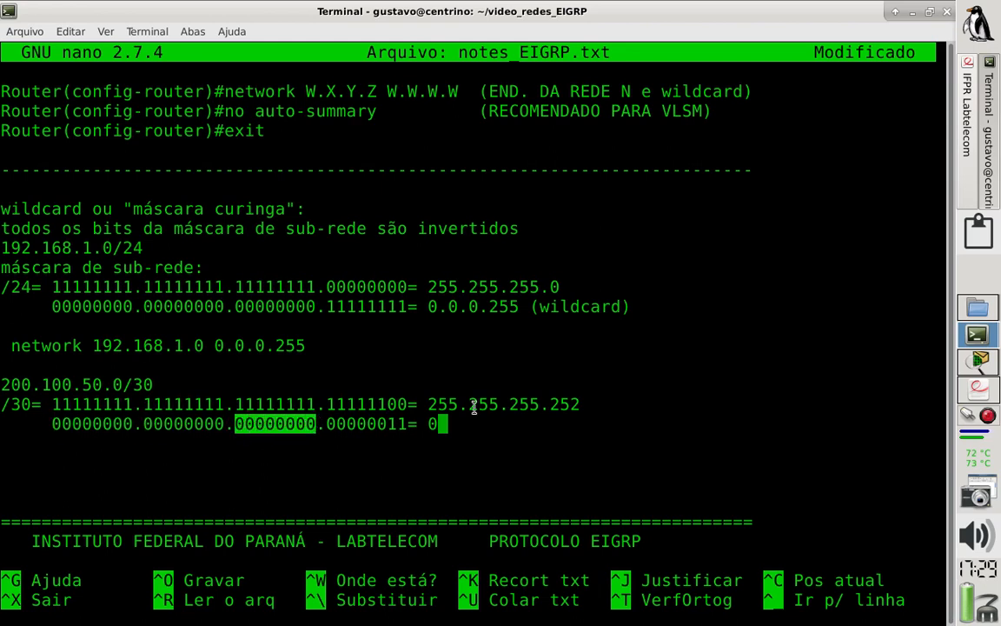
pyautogui.write('.0.0')
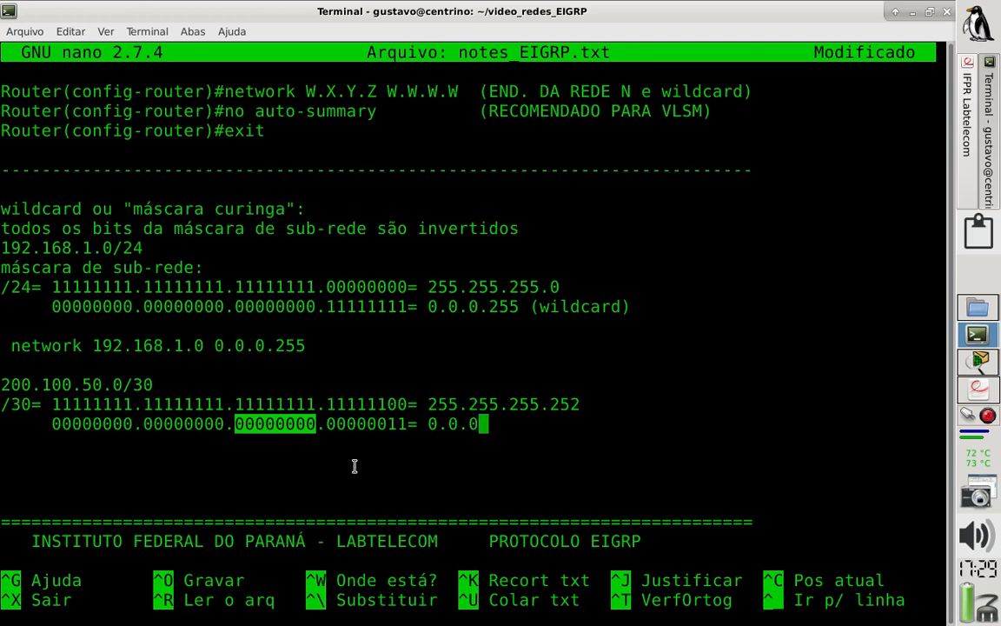
pyautogui.moveTo(327, 426); pyautogui.dragTo(403, 424)
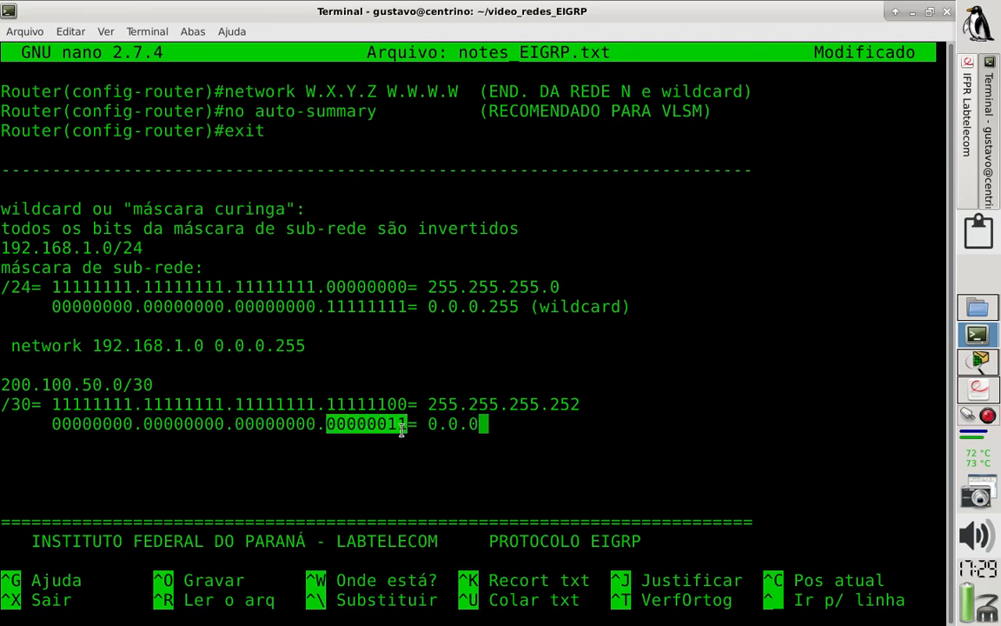
pyautogui.click(484, 424)
pyautogui.write('.3')
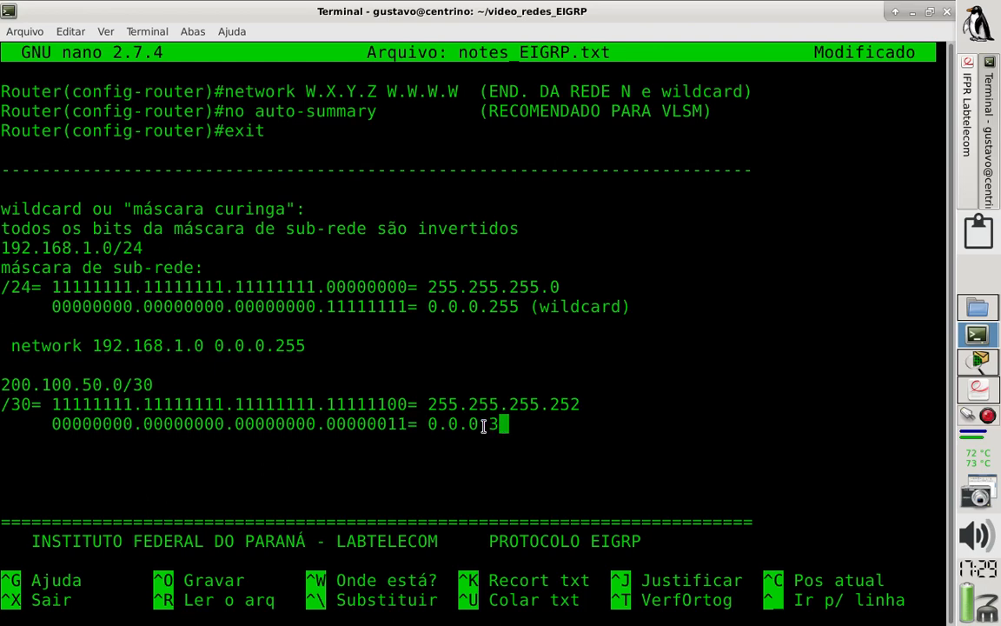
# Add the line "network 200.100.50.0 0.0.0.3" below the /30 example, separated by a blank line, and save the notes.
pyautogui.press('Return')
pyautogui.press('Return')
pyautogui.write('network ')
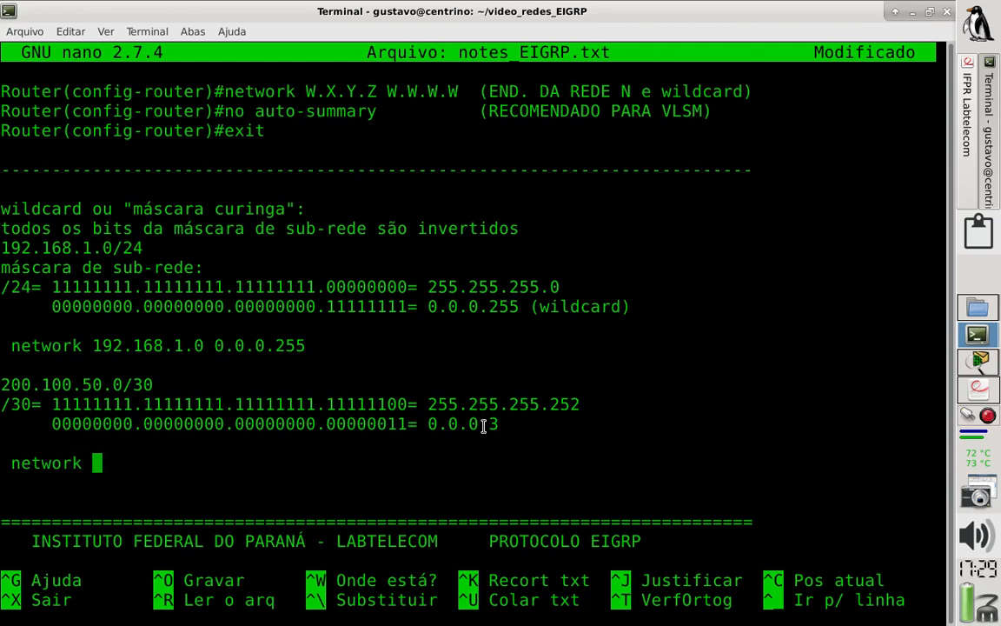
pyautogui.write('200.100.5')
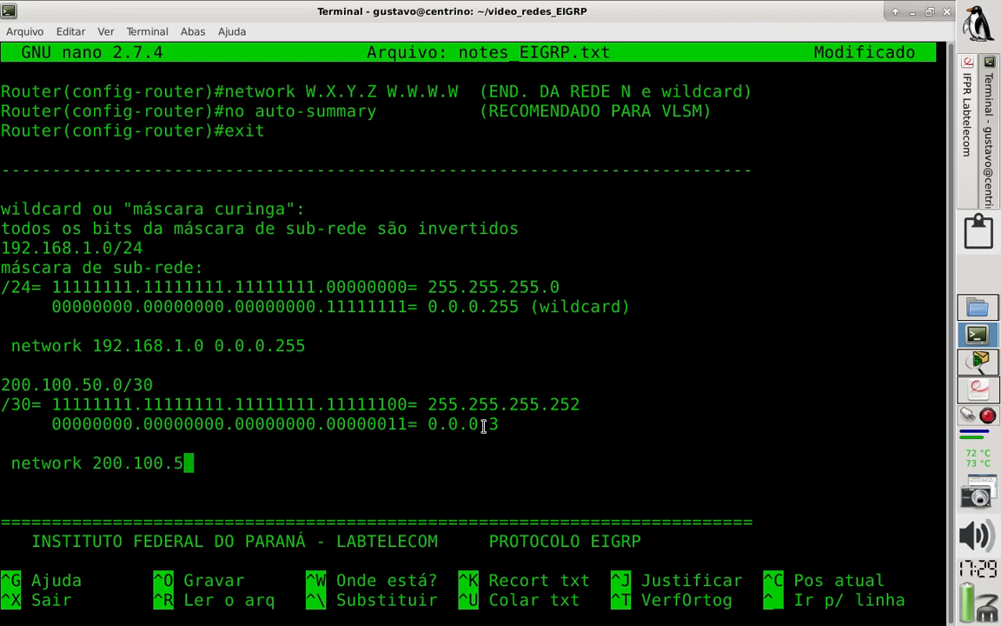
pyautogui.write('0.0 0')
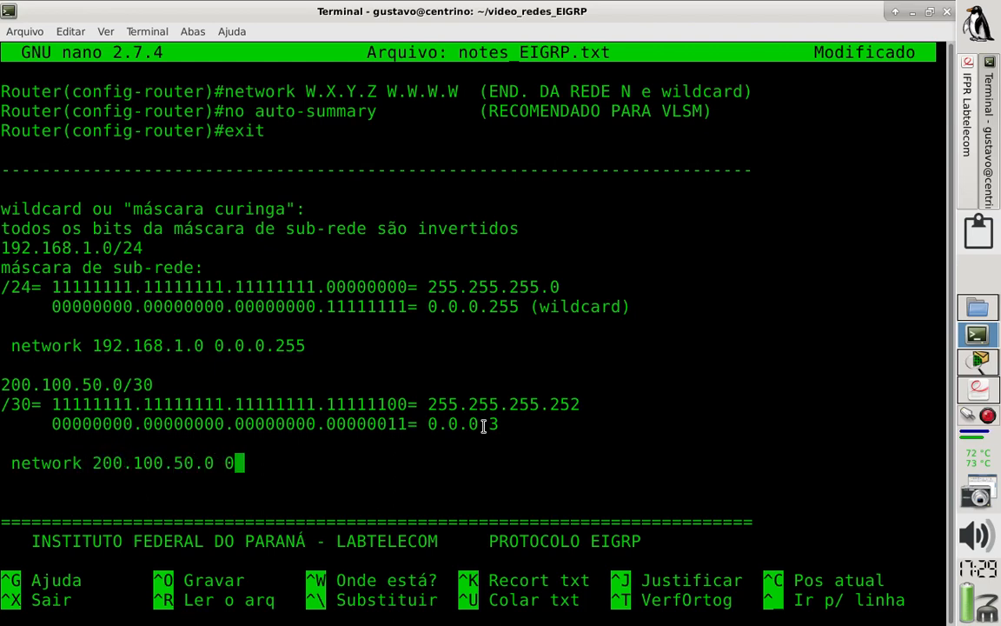
pyautogui.write('.0.0.3')
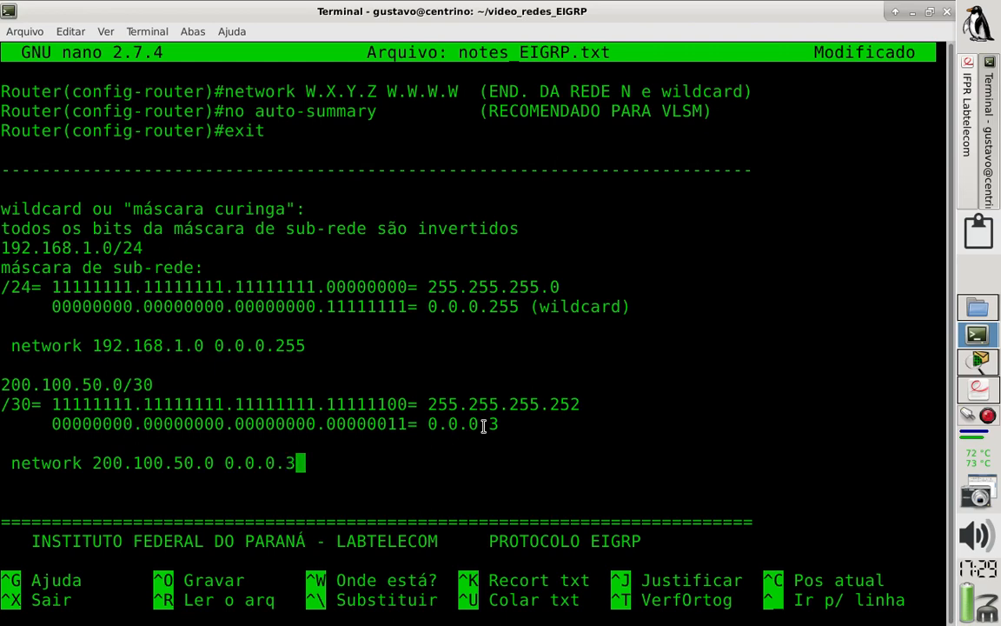
pyautogui.hotkey('ctrl', 'o')
pyautogui.press('Return')
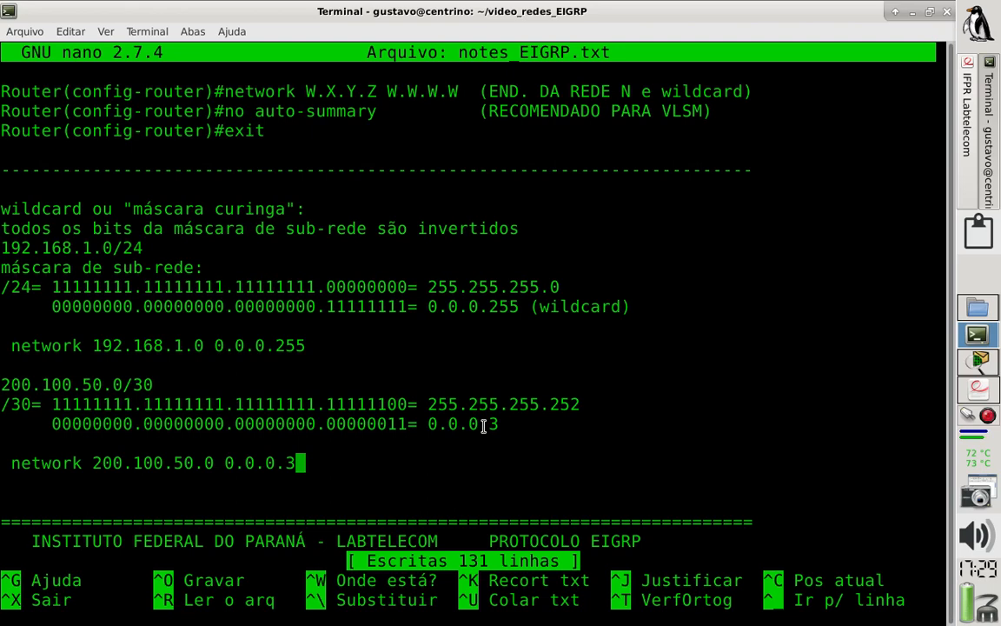
# Label the 0.0.0.3 value in the /30 example with "(wildcard)" at the line's end, and save the notes.
pyautogui.press('Up')
pyautogui.press('Up')
pyautogui.press('Right')
pyautogui.press('Right')
pyautogui.press('Right')
pyautogui.press('Right')
pyautogui.press('Right')
pyautogui.press('Right')
pyautogui.press('Right')
pyautogui.press('Right')
pyautogui.press('Right')
pyautogui.press('Right')
pyautogui.press('Right')
pyautogui.press('Right')
pyautogui.press('Right')
pyautogui.press('Right')
pyautogui.press('Right')
pyautogui.press('Right')
pyautogui.press('Right')
pyautogui.press('Right')
pyautogui.press('Down')
pyautogui.press('Up')
pyautogui.press('End')
pyautogui.write('(ww')
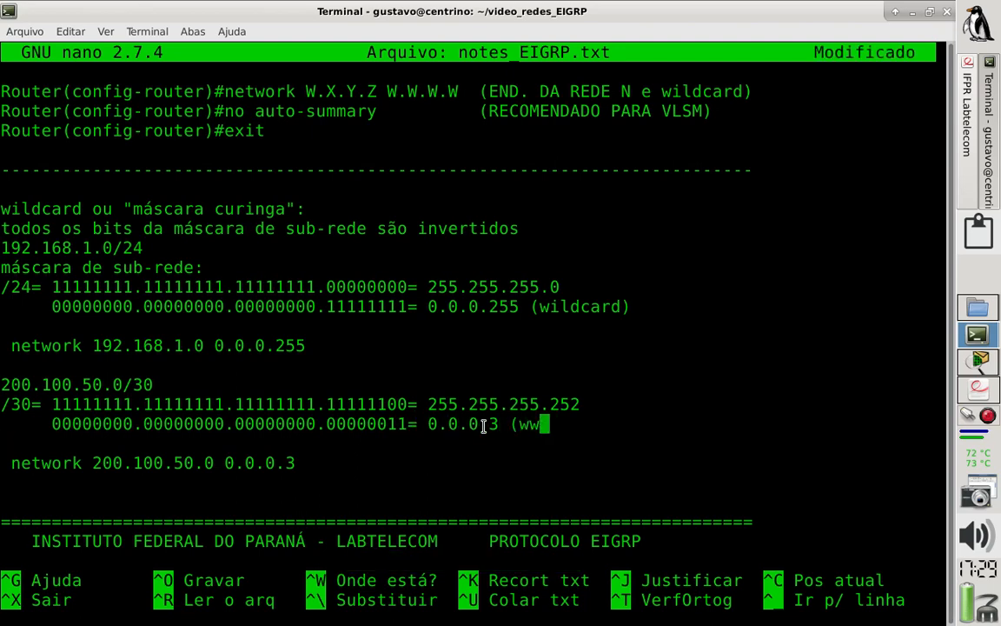
pyautogui.press('BackSpace')
pyautogui.write('ildca')
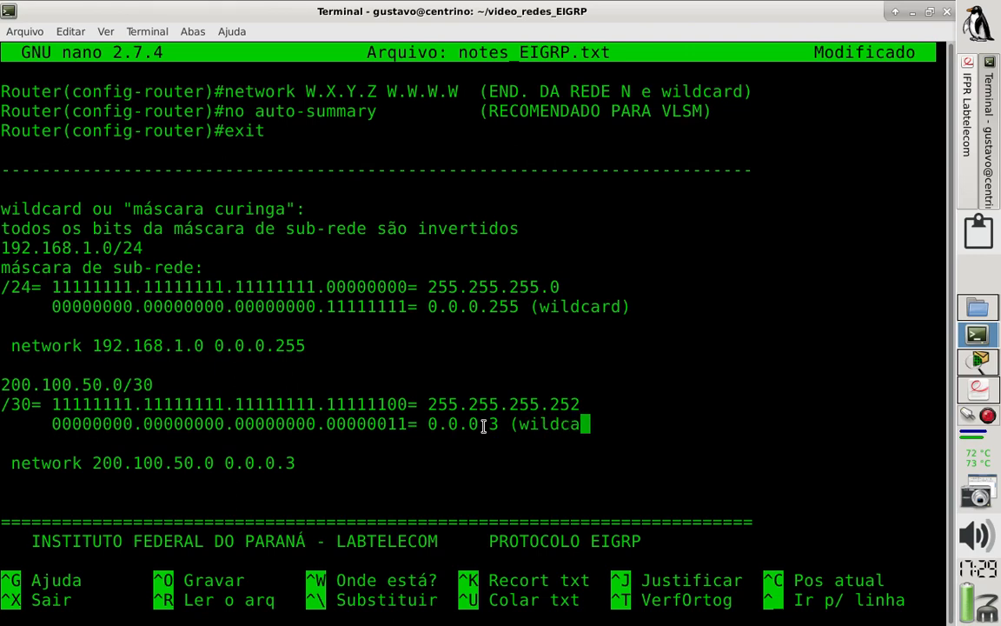
pyautogui.write('rd)')
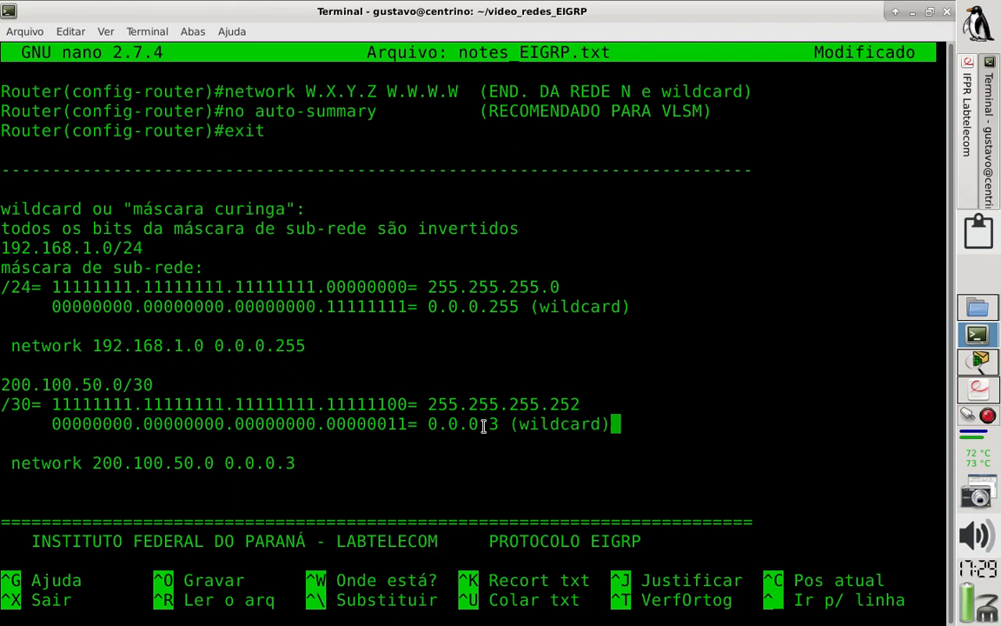
pyautogui.hotkey('ctrl', 'o')
pyautogui.press('Return')
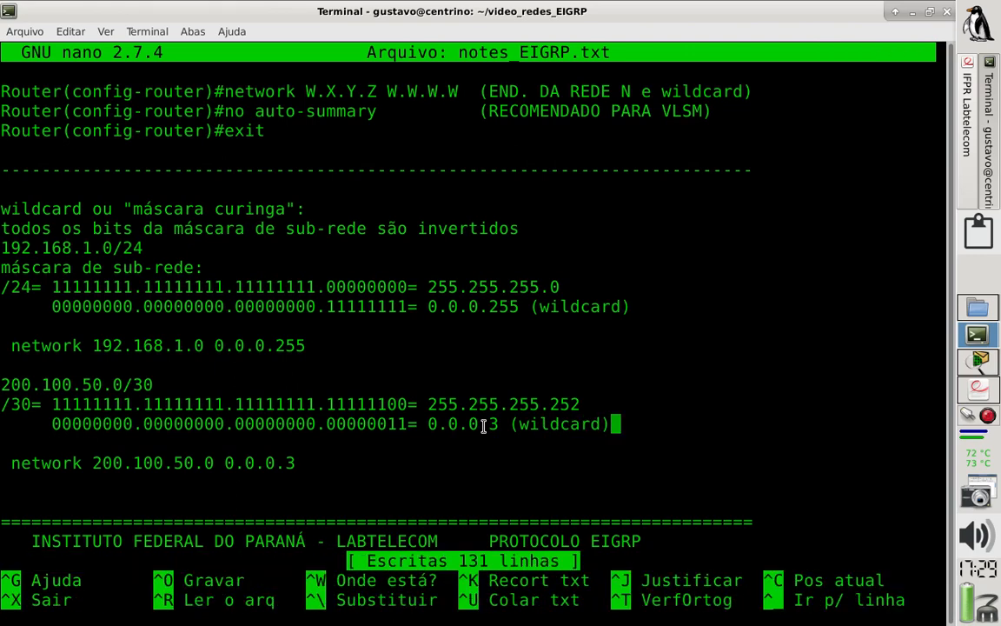
# Review the worked /24 and /30 wildcard mask examples in the notes line by line.
pyautogui.press('Up')
pyautogui.press('Up')
pyautogui.press('Up')
pyautogui.press('Up')
pyautogui.press('Up')
pyautogui.press('Up')
pyautogui.press('Up')
pyautogui.press('Up')
pyautogui.press('Up')
pyautogui.press('Down')
pyautogui.press('Down')
pyautogui.press('Down')
pyautogui.press('Down')
pyautogui.press('Down')
pyautogui.press('Down')
pyautogui.press('Down')
pyautogui.press('Down')
pyautogui.press('Up')
pyautogui.press('Up')
pyautogui.press('Up')
pyautogui.press('Up')
pyautogui.press('Up')
pyautogui.press('Up')
pyautogui.press('Up')
pyautogui.press('Up')
pyautogui.press('Up')
pyautogui.press('Up')
pyautogui.press('Up')
pyautogui.press('Up')
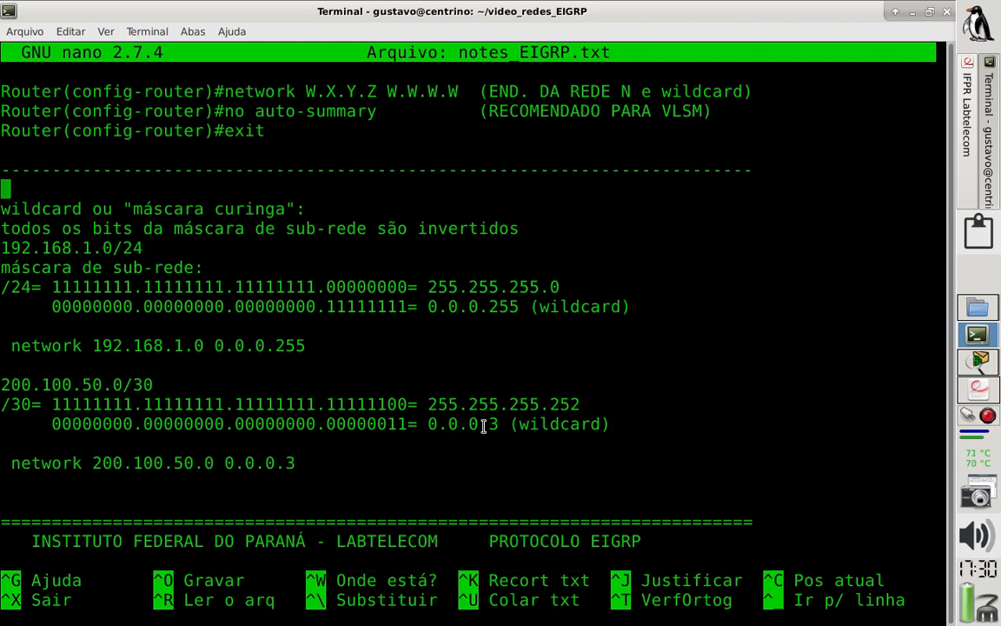
# Examine the network command lines in the CONFIGURAÇÃO BÁSICA section of the notes.
pyautogui.press('Up')
pyautogui.press('Up')
pyautogui.press('Up')
pyautogui.press('Up')
pyautogui.press('Up')
pyautogui.press('Up')
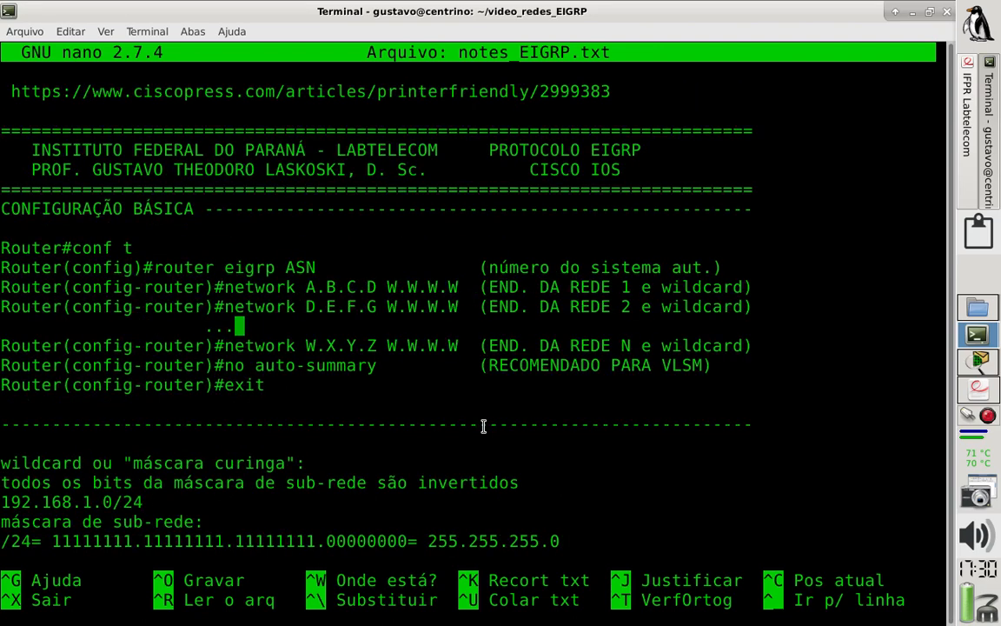
pyautogui.press('Down')
pyautogui.press('Up')
pyautogui.press('Up')
pyautogui.press('Up')
pyautogui.press('Down')
pyautogui.press('Down')
pyautogui.press('Down')
pyautogui.press('Up')
pyautogui.press('Up')
pyautogui.press('Up')
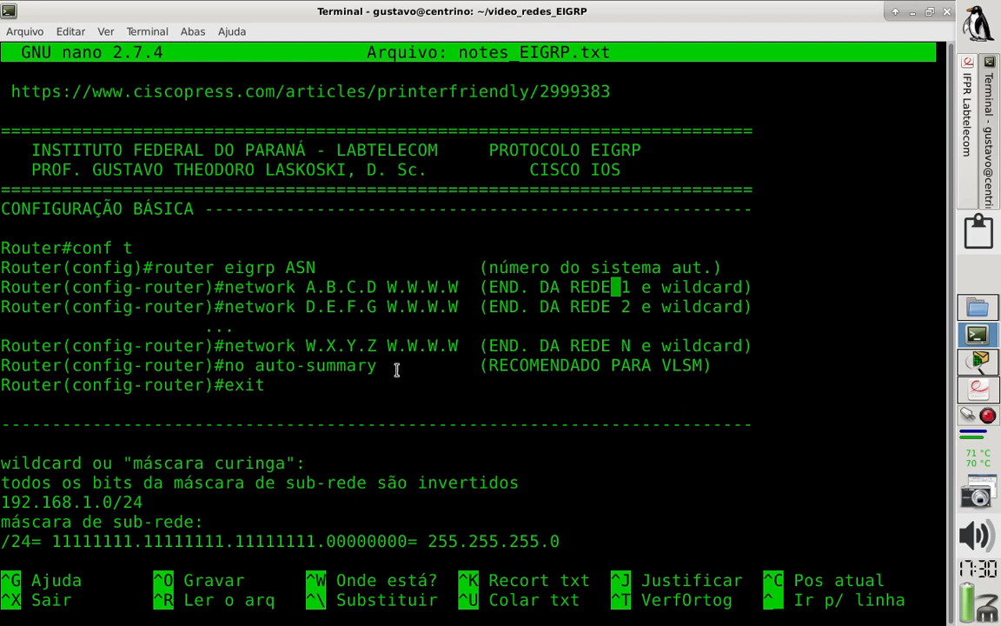
# Highlight "no auto-summary", its VLSM recommendation and the block from "router eigrp ASN" to "exit" for review, and save the notes.
pyautogui.moveTo(391, 366); pyautogui.dragTo(225, 365)
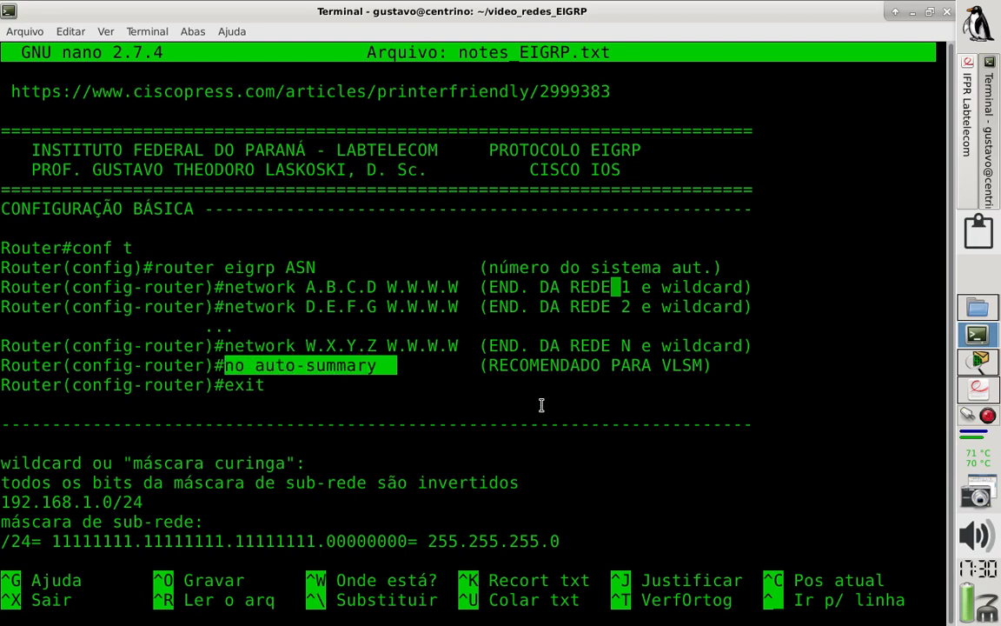
pyautogui.moveTo(488, 366); pyautogui.dragTo(700, 367)
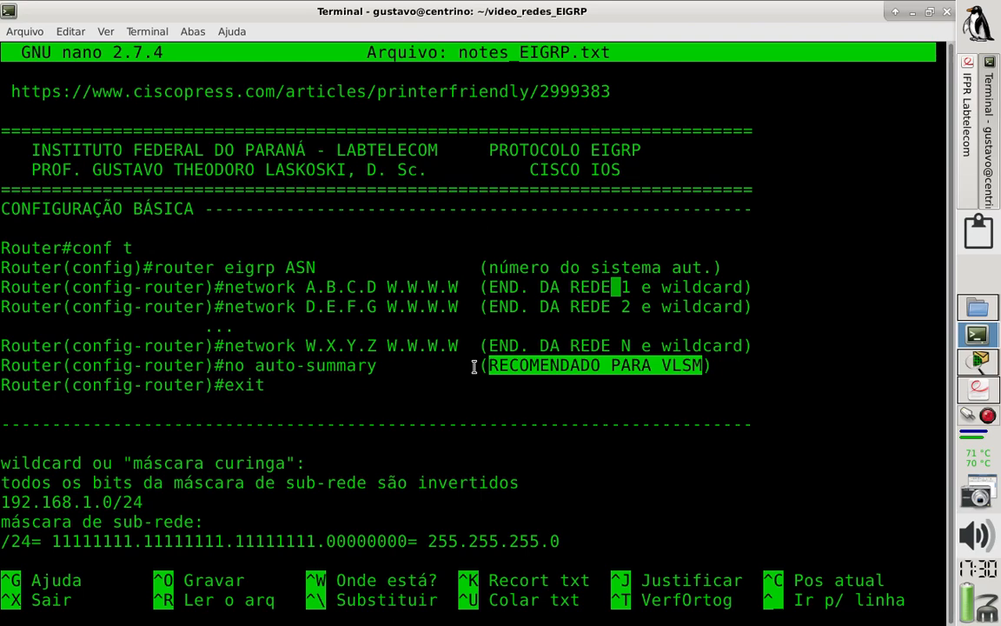
pyautogui.moveTo(273, 386); pyautogui.dragTo(2, 267)
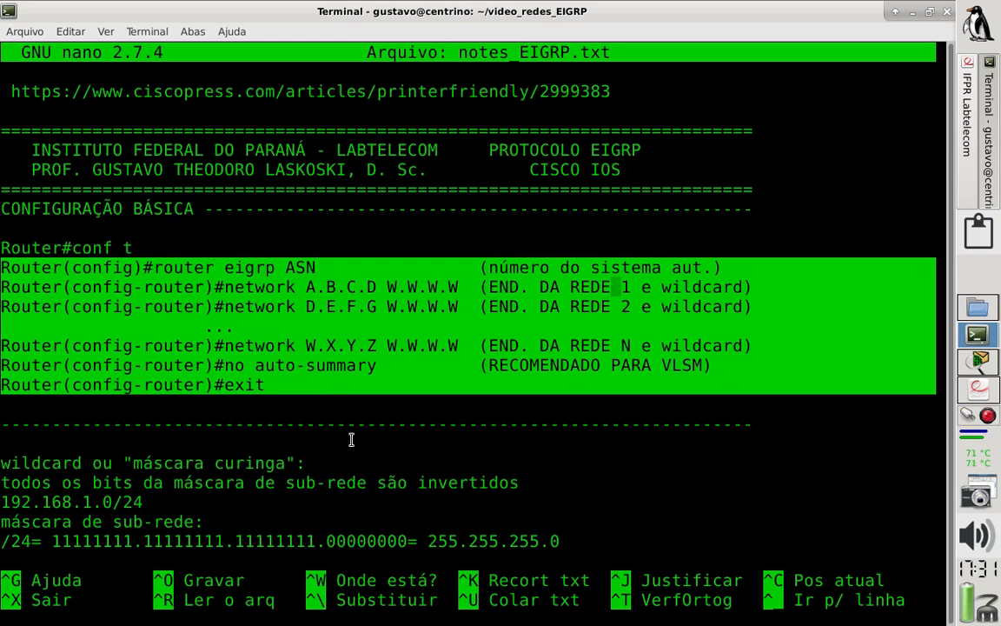
pyautogui.hotkey('ctrl', 'o')
pyautogui.press('Return')
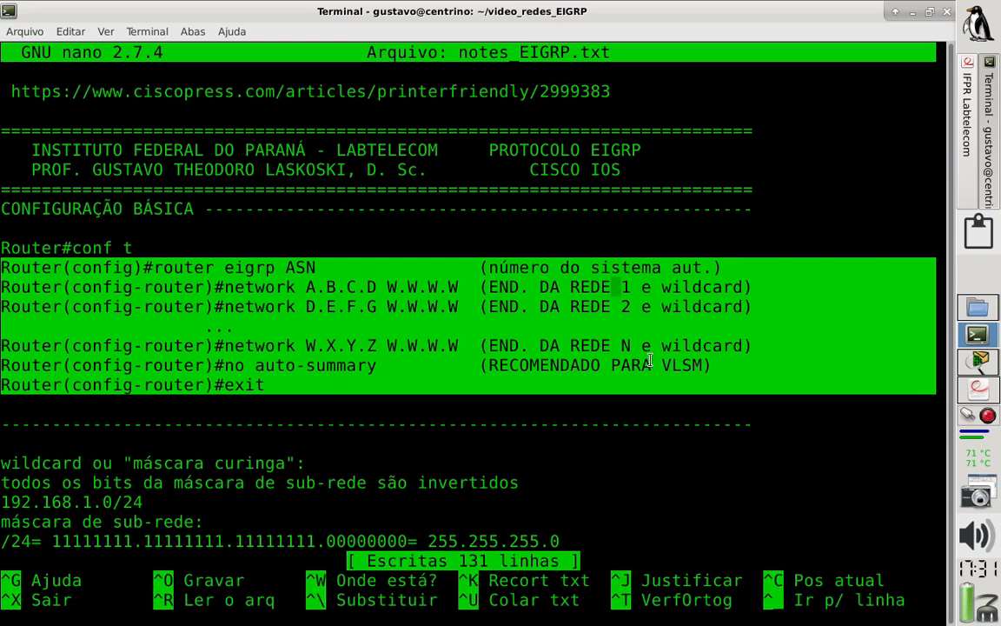
# Switch to Cisco Packet Tracer, open Router0's command line in a maximized window, and enter privileged mode with "en".
pyautogui.click(979, 370)
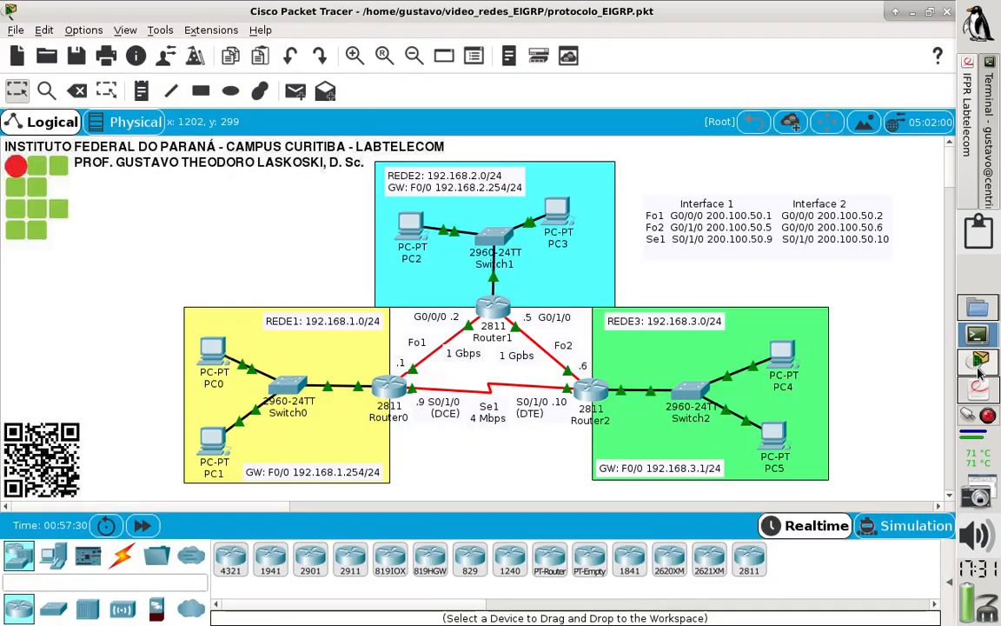
pyautogui.click(385, 388)
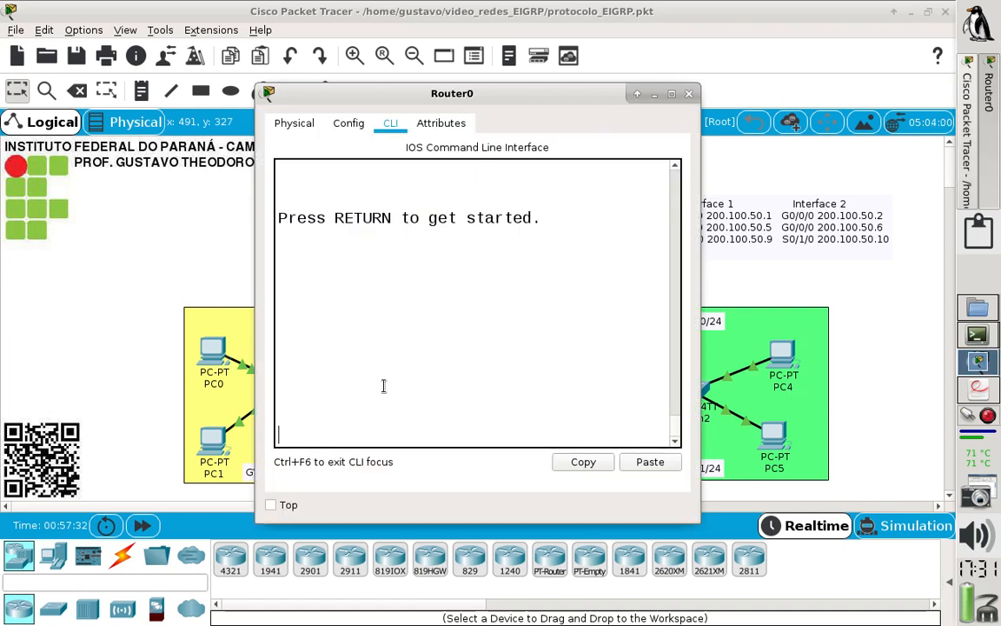
pyautogui.click(671, 93)
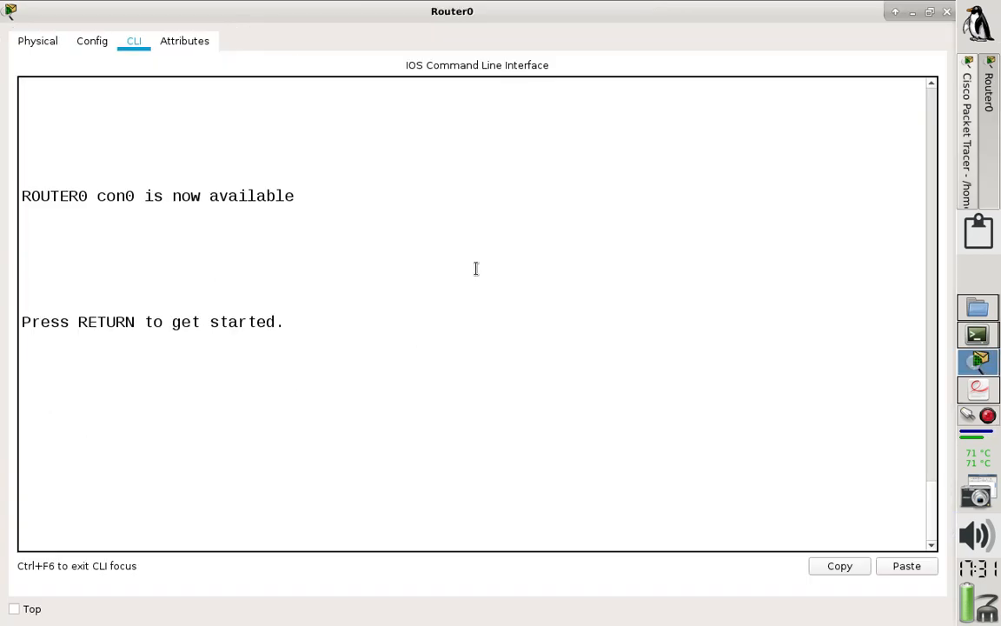
pyautogui.press('Return')
pyautogui.write('en')
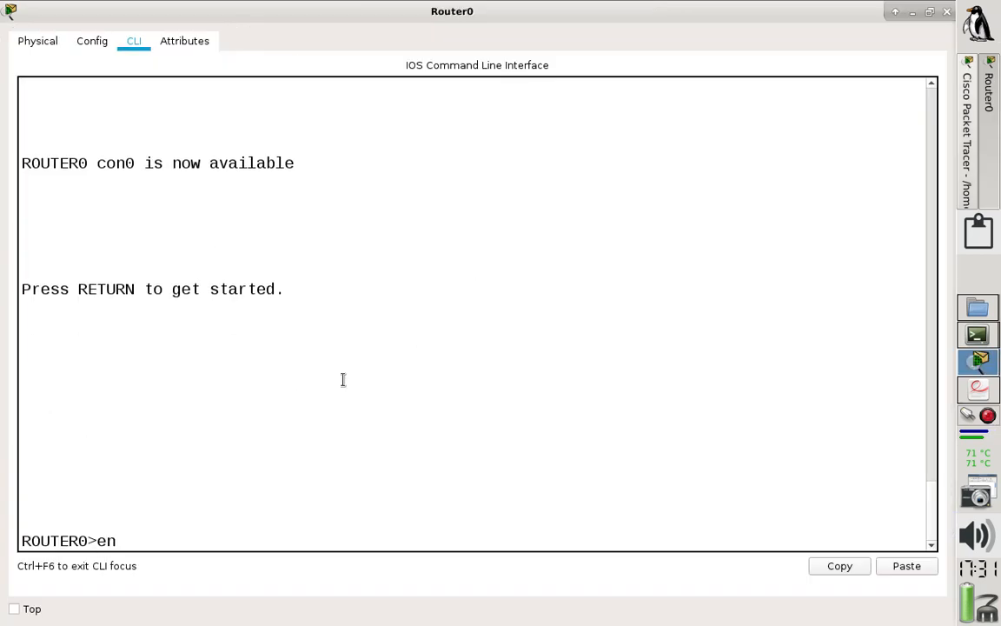
pyautogui.press('Return')
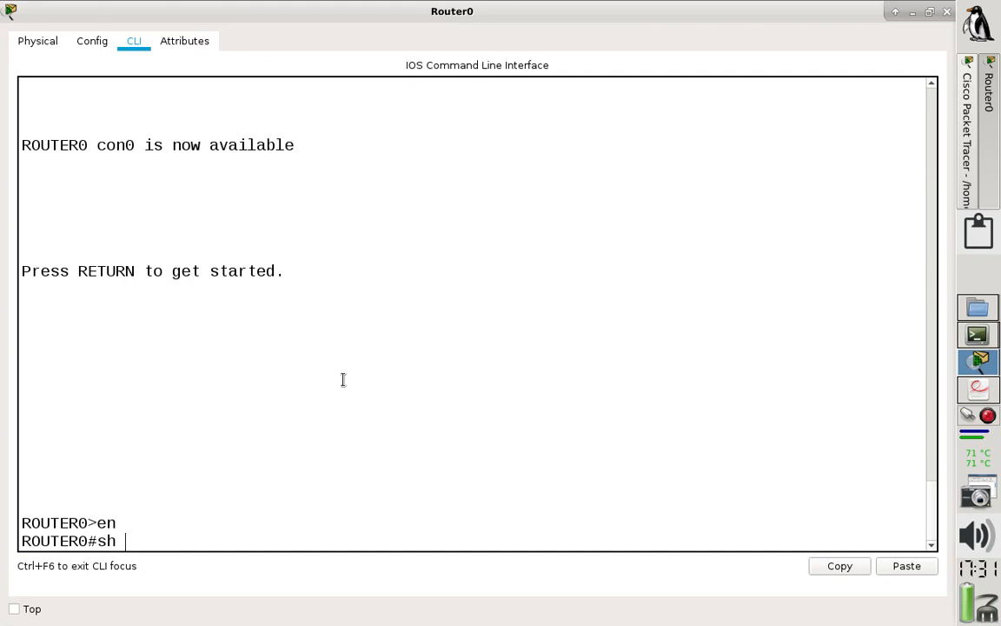
# Display Router0's routing table with "sh ip route" and examine the directly connected networks.
pyautogui.write('sh ip route')
pyautogui.press('Return')
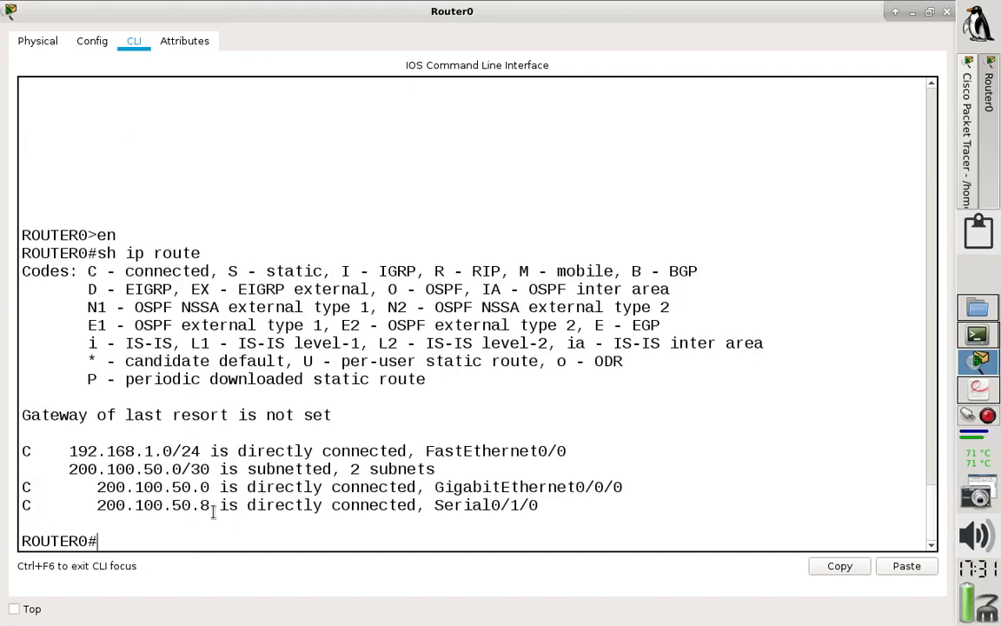
pyautogui.moveTo(213, 508); pyautogui.dragTo(19, 506)
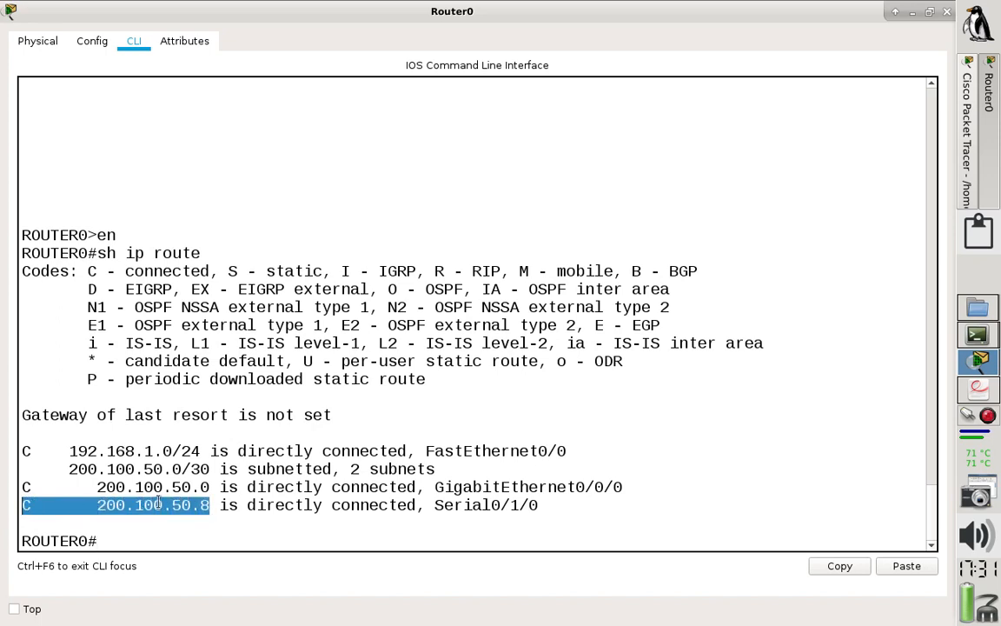
pyautogui.moveTo(211, 489); pyautogui.dragTo(18, 488)
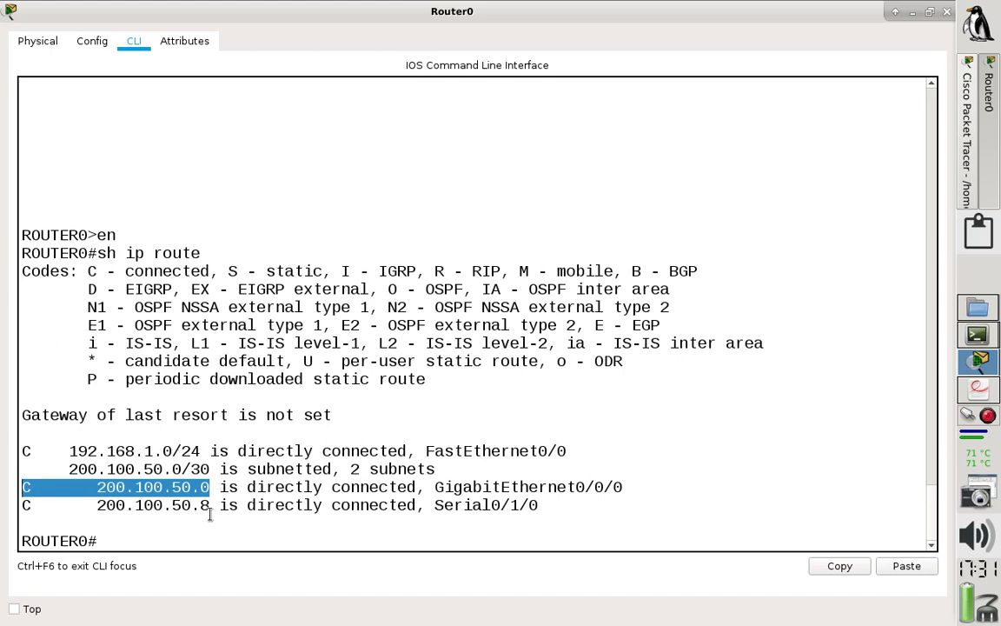
pyautogui.click(164, 541)
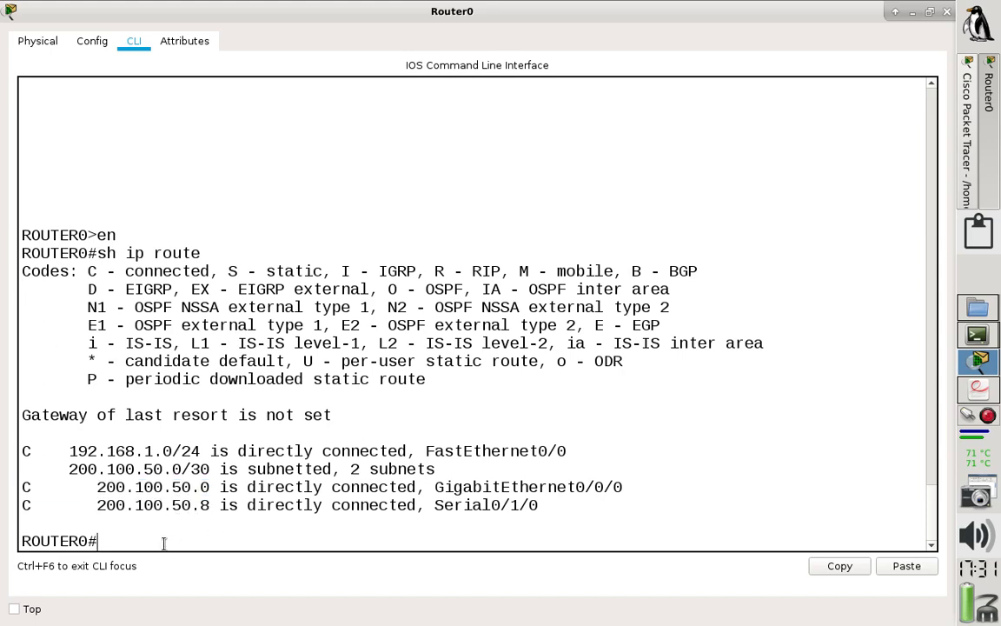
# Switch to laboratorio_EIGRP.pdf and read the Router0 routing table task and the EIGRP configuration task with its ASN.
pyautogui.click(972, 397)
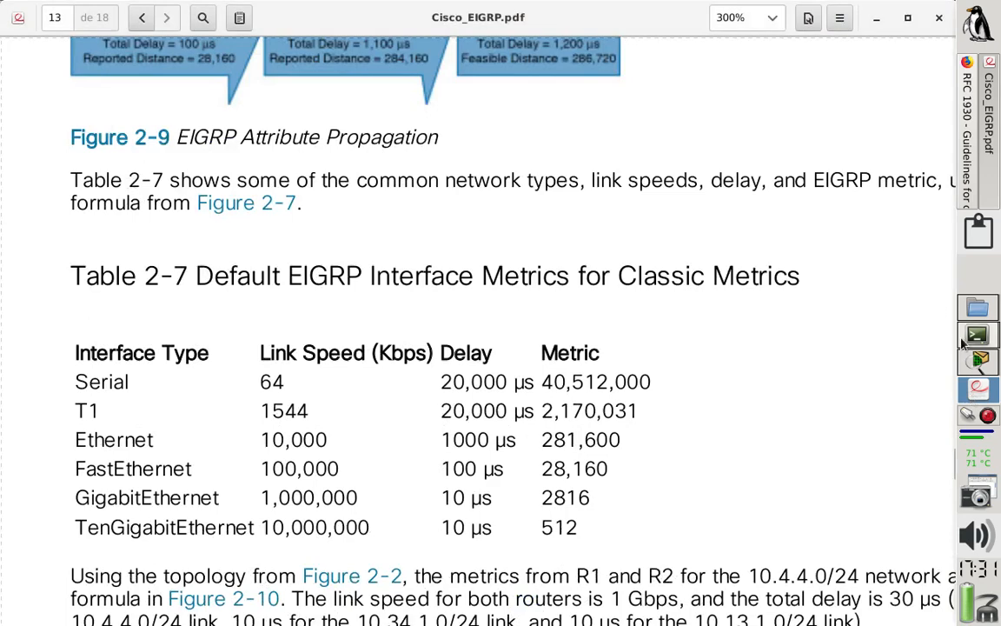
pyautogui.click(977, 361)
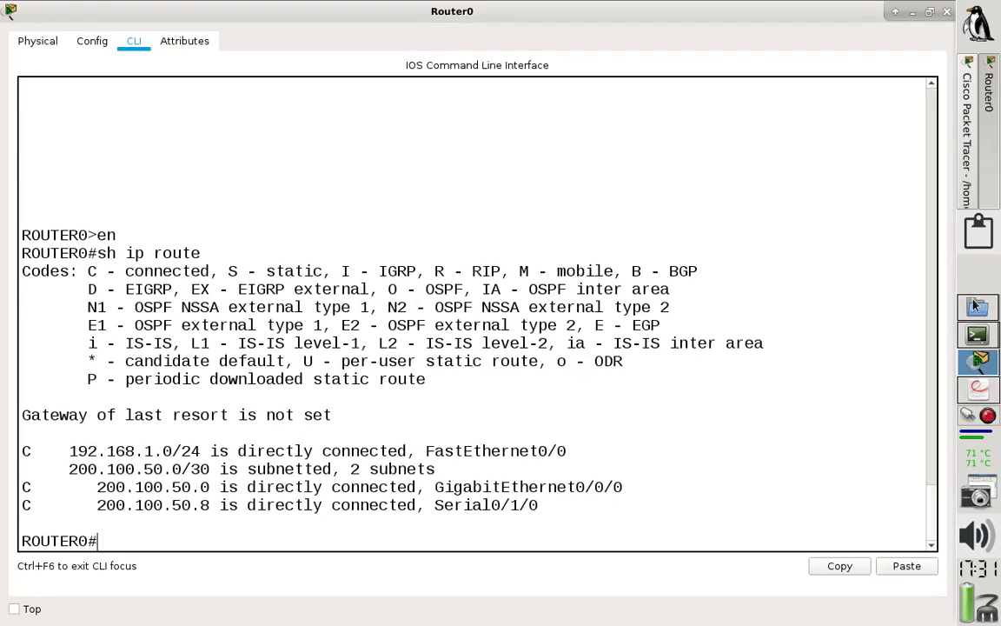
pyautogui.click(977, 334)
pyautogui.click(963, 207)
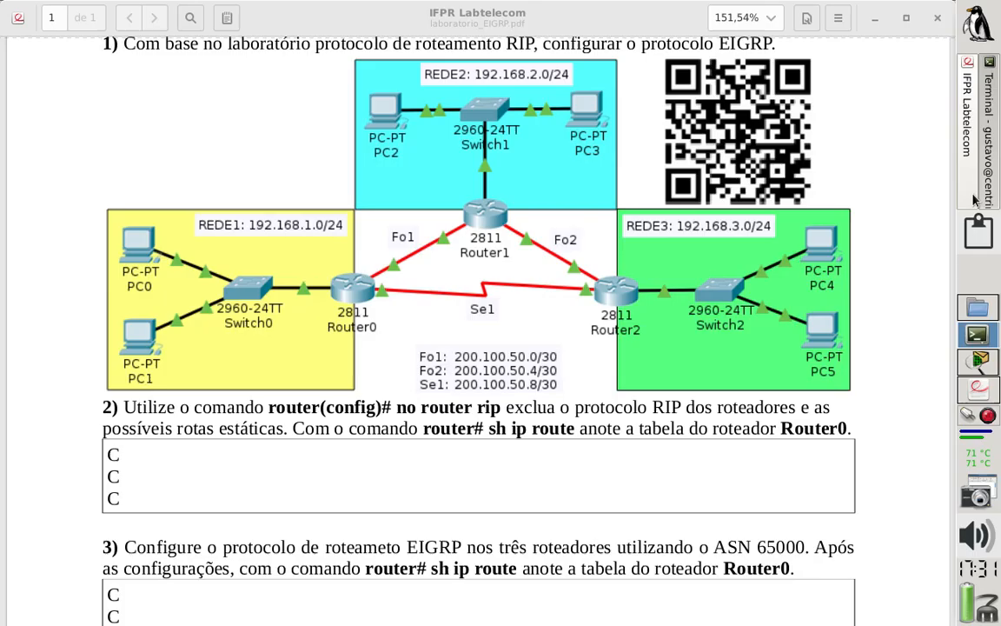
pyautogui.scroll(-4, 353, 405)
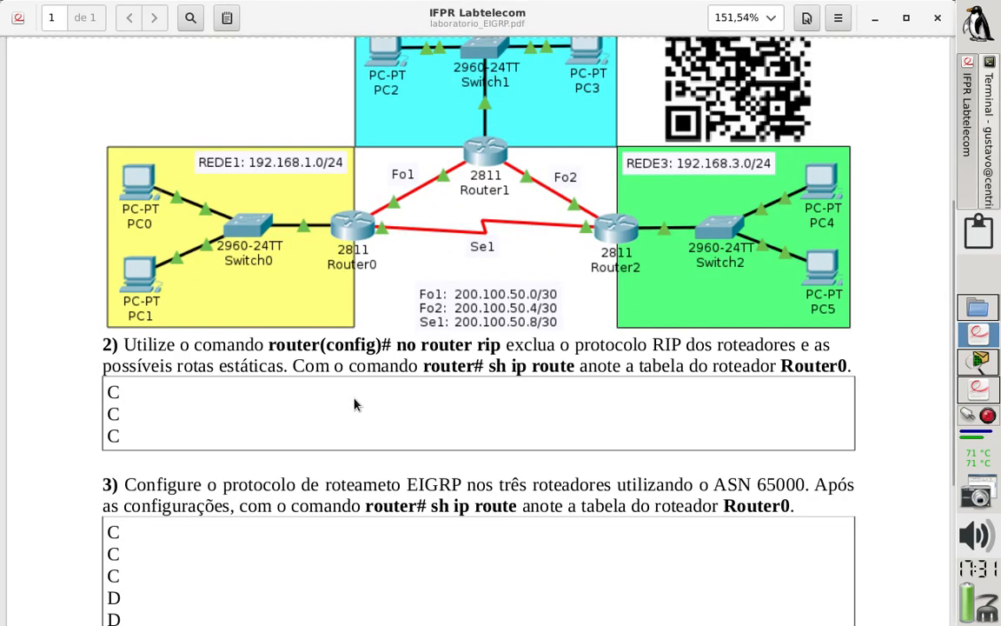
pyautogui.scroll(-1, 353, 404)
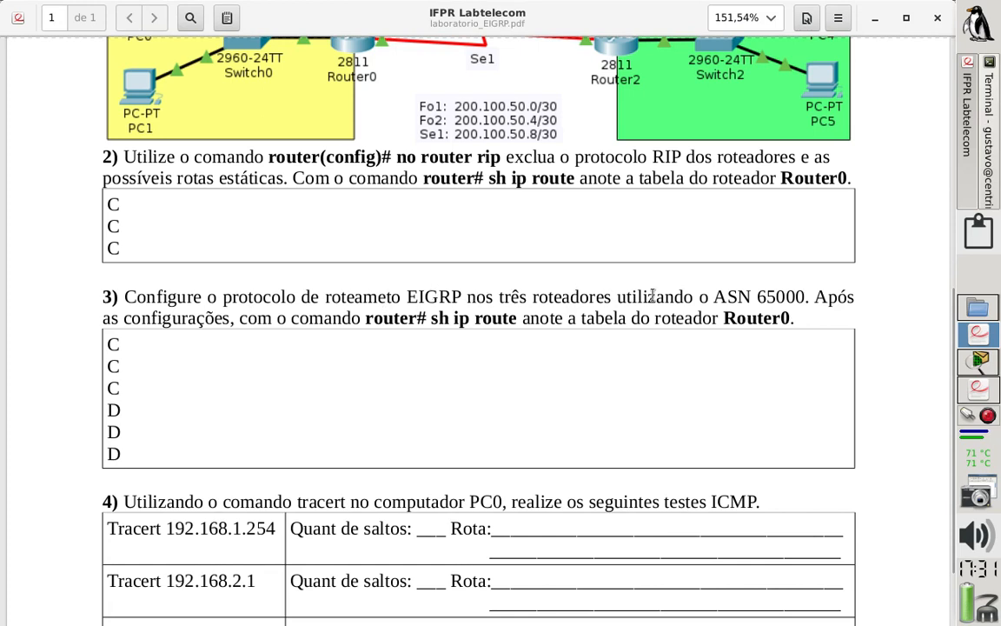
# Highlight ASN 65000 in the lab sheet, switch to Router0's command line, enter configuration mode, and start "router eigrp 65000" after checking the allowed ASN range.
pyautogui.moveTo(714, 292); pyautogui.dragTo(806, 298)
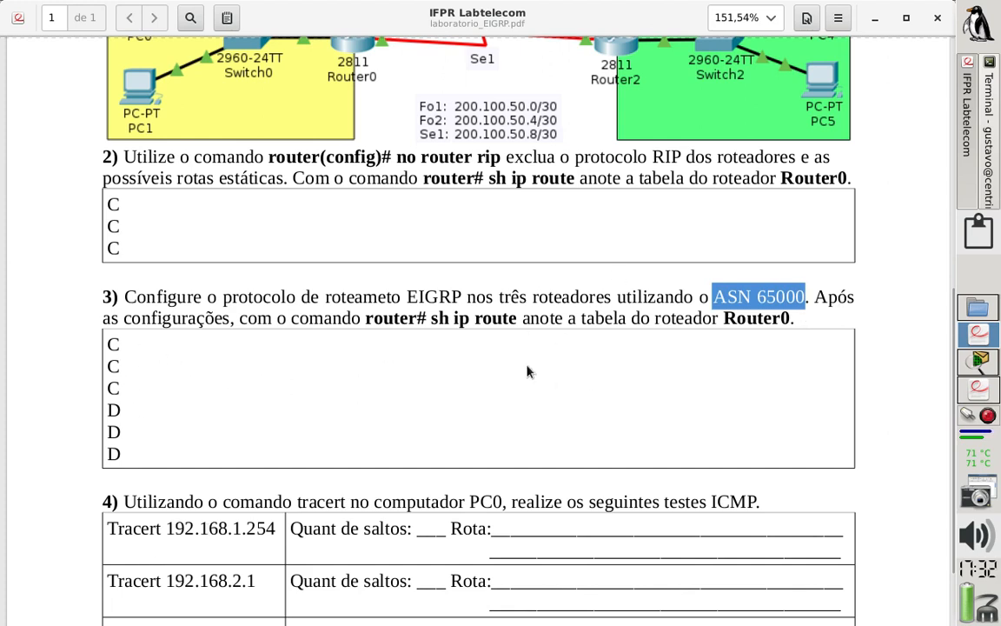
pyautogui.click(984, 362)
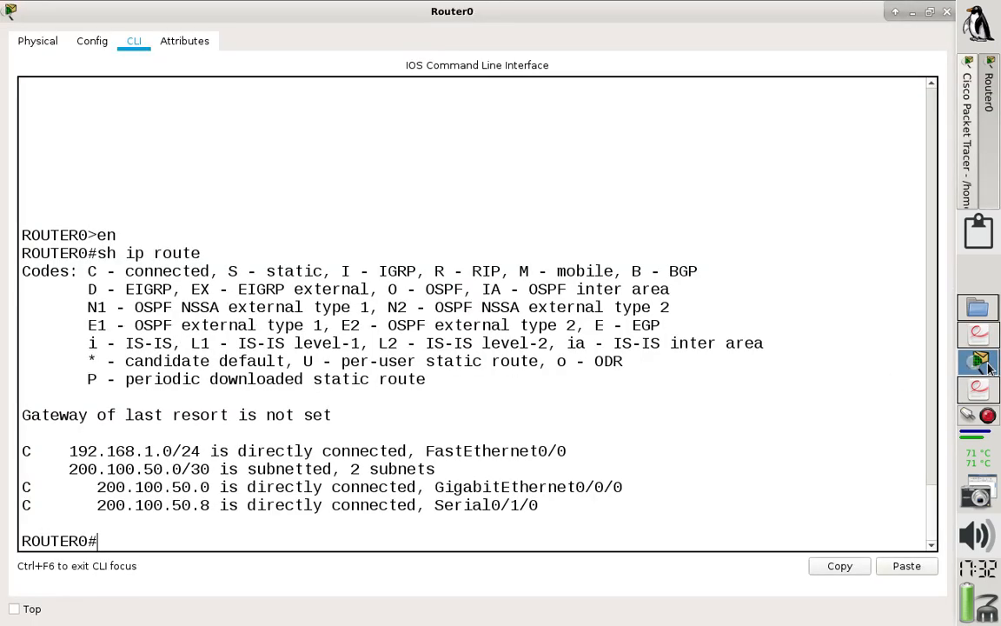
pyautogui.write('conf t')
pyautogui.press('Return')
pyautogui.write('route')
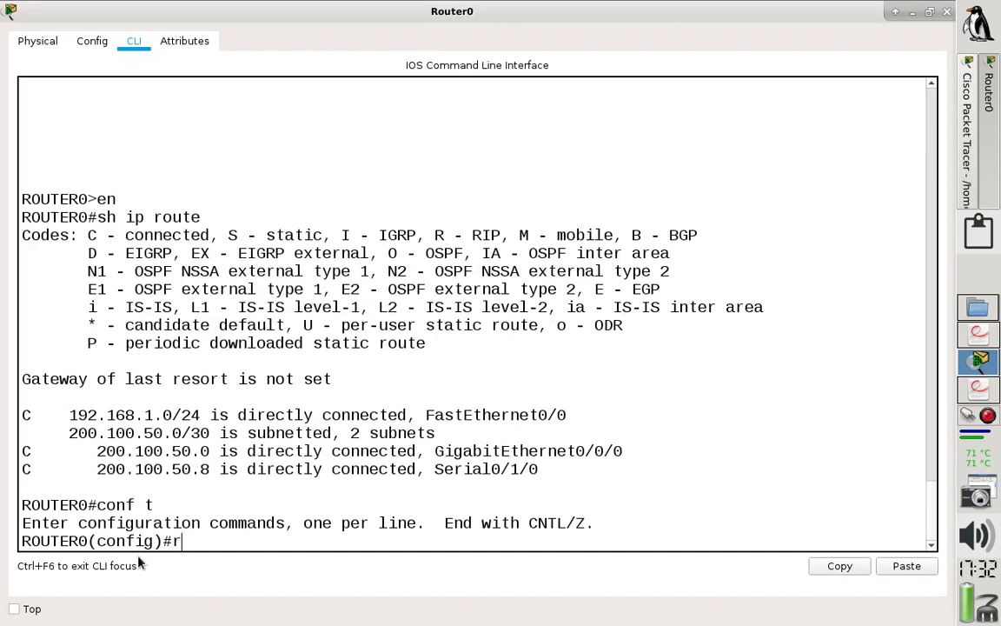
pyautogui.write('r eigrp ')
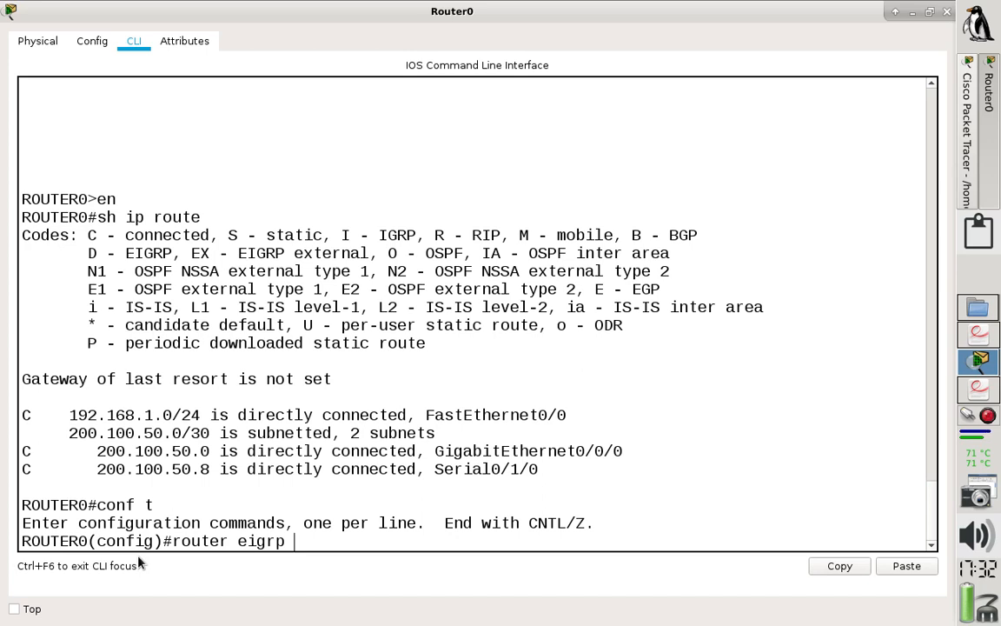
pyautogui.write('?')
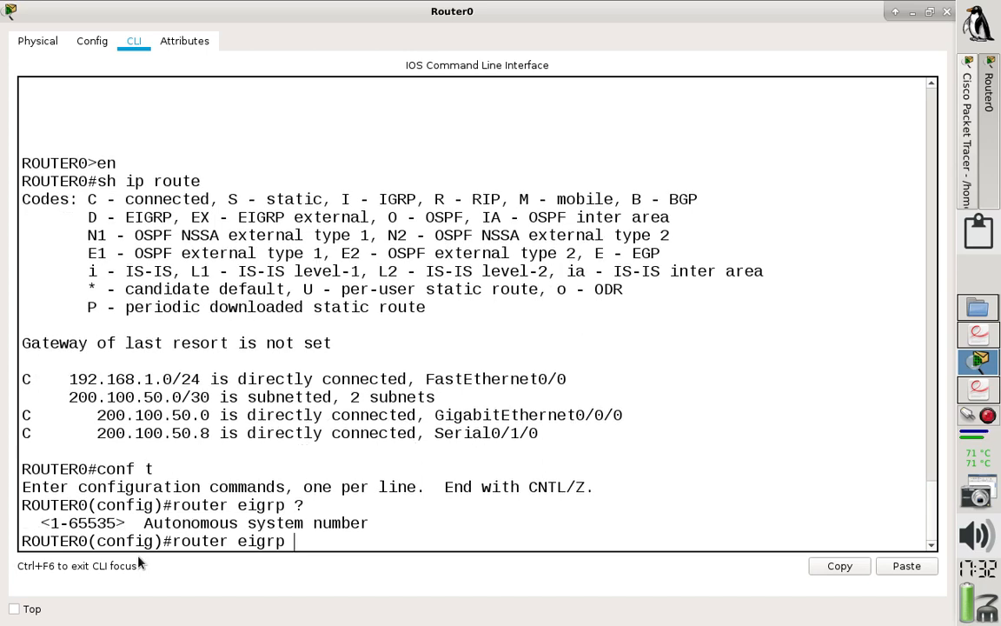
pyautogui.write('65000')
pyautogui.press('Return')
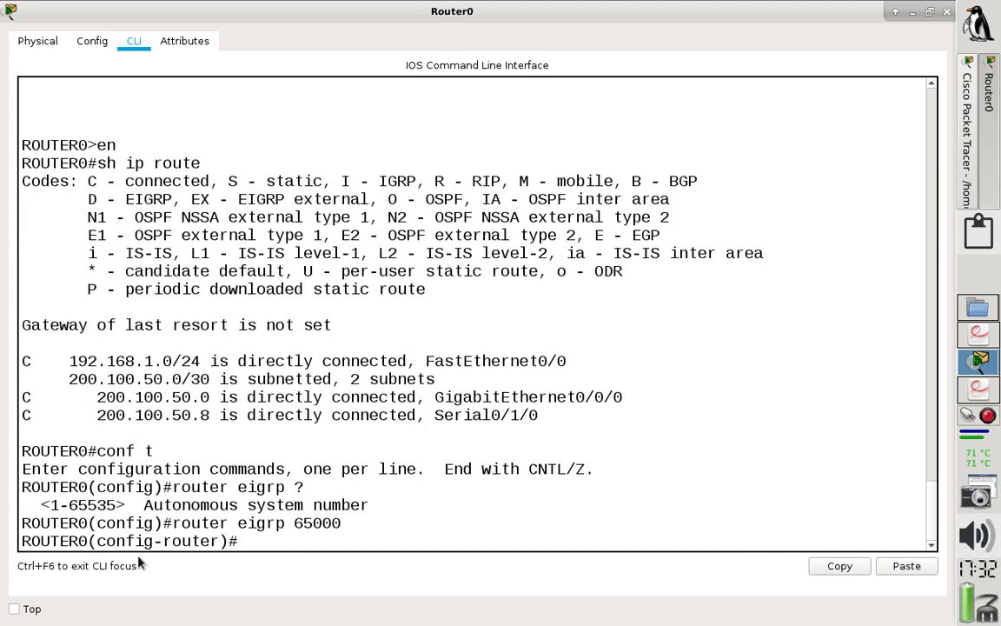
# Enter "network 192.168.1.0" with "?" to list the remaining parameters, and highlight the EIGRP wild card bits option.
pyautogui.write('network 192.')
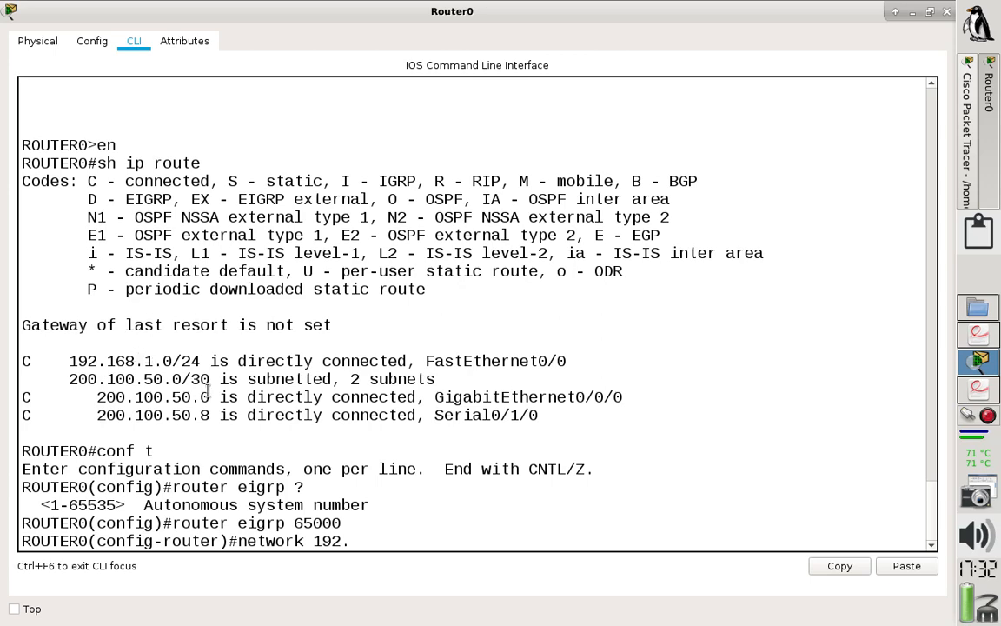
pyautogui.write('168.1.0 ?')
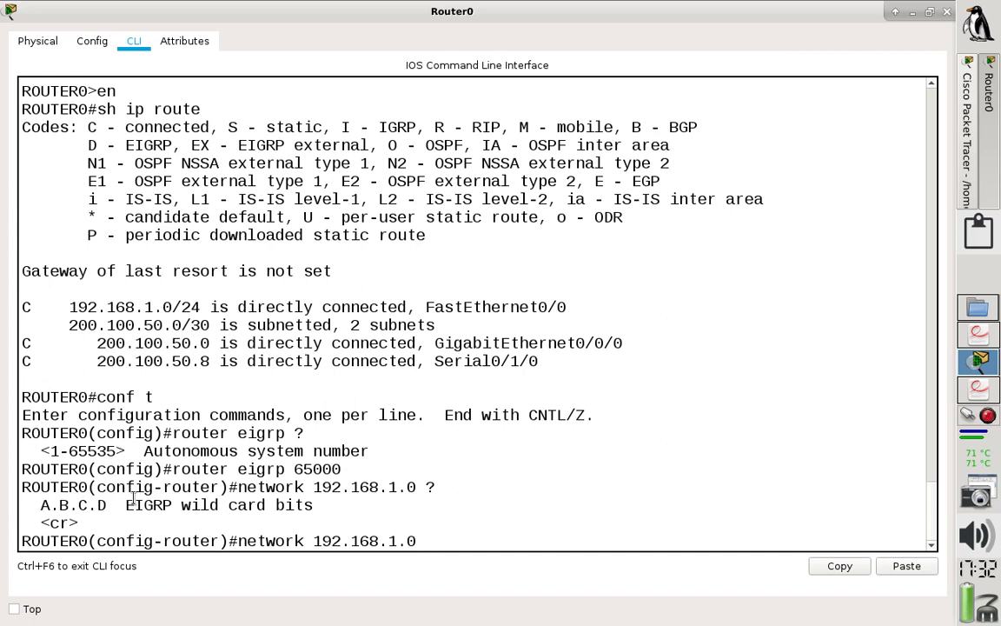
pyautogui.moveTo(122, 506); pyautogui.dragTo(315, 507)
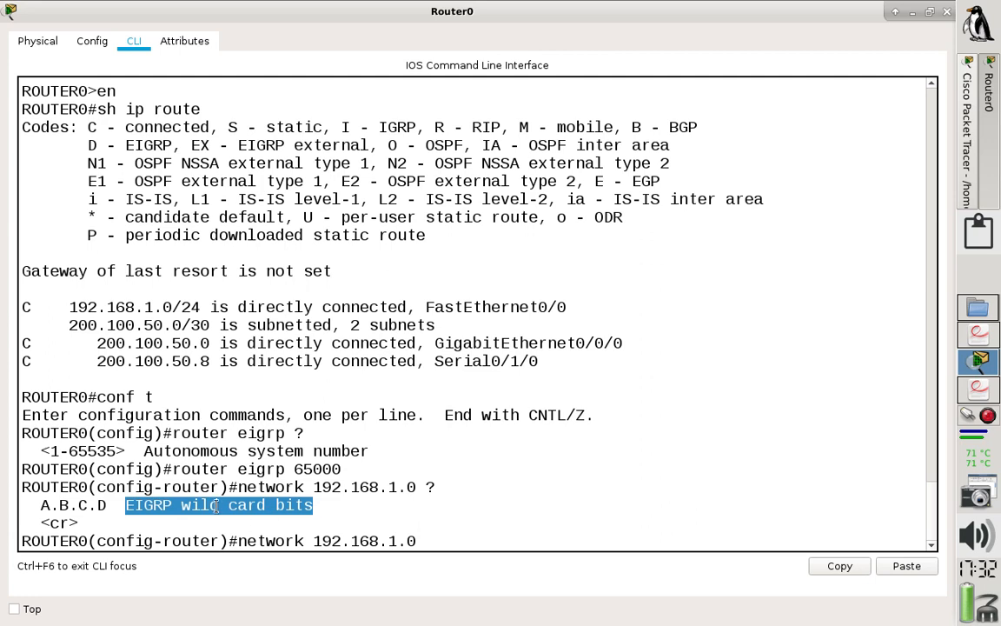
pyautogui.click(463, 540)
# Complete the 192.168.1.0 network statement with wildcard 0.0.0.255, review it against the optional <cr> and the /30 entry, and submit it.
pyautogui.write('2')
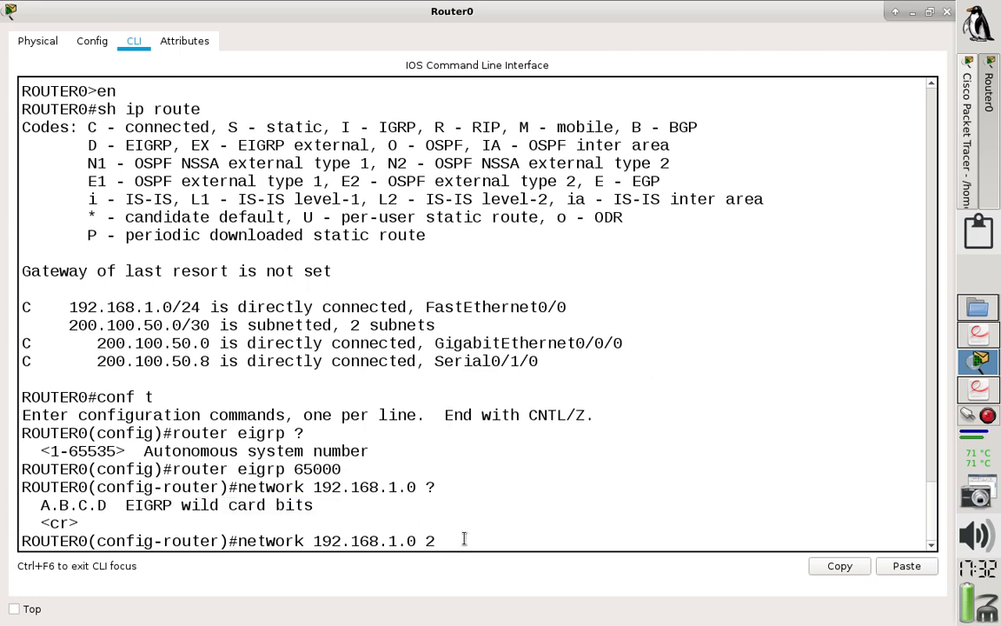
pyautogui.write('55.25')
pyautogui.press('BackSpace')
pyautogui.press('BackSpace')
pyautogui.press('BackSpace')
pyautogui.press('BackSpace')
pyautogui.write('0.0.0.255')
pyautogui.moveTo(426, 541); pyautogui.dragTo(543, 540)
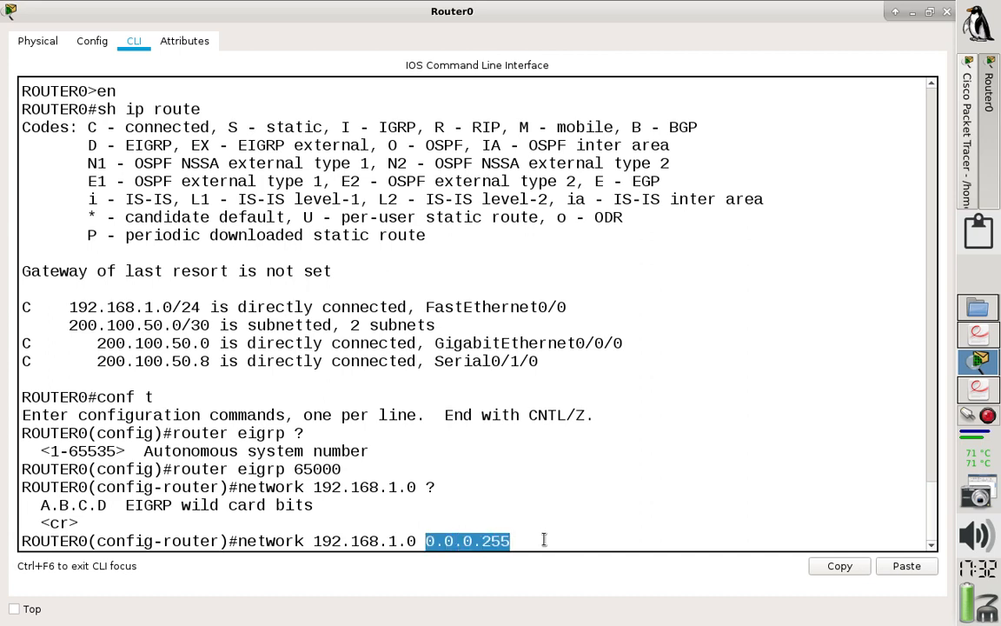
pyautogui.moveTo(78, 522); pyautogui.dragTo(32, 523)
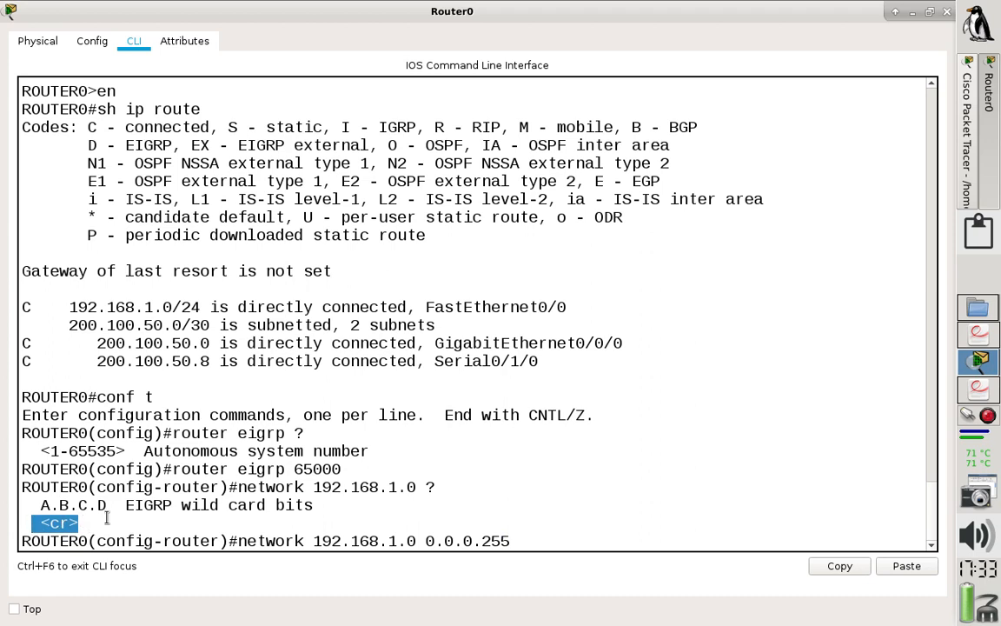
pyautogui.click(280, 518)
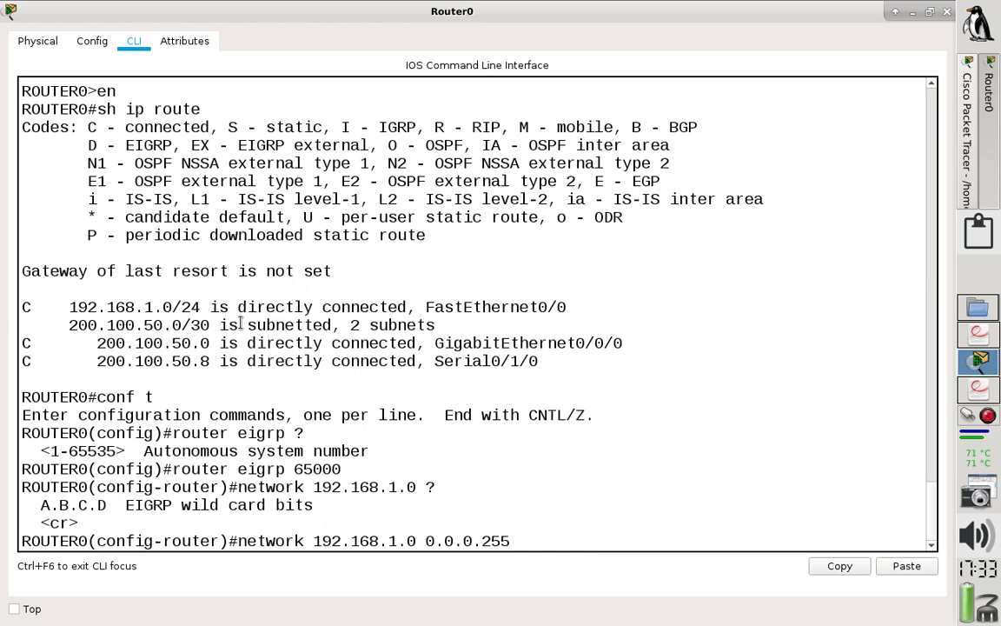
pyautogui.moveTo(228, 325); pyautogui.dragTo(127, 325)
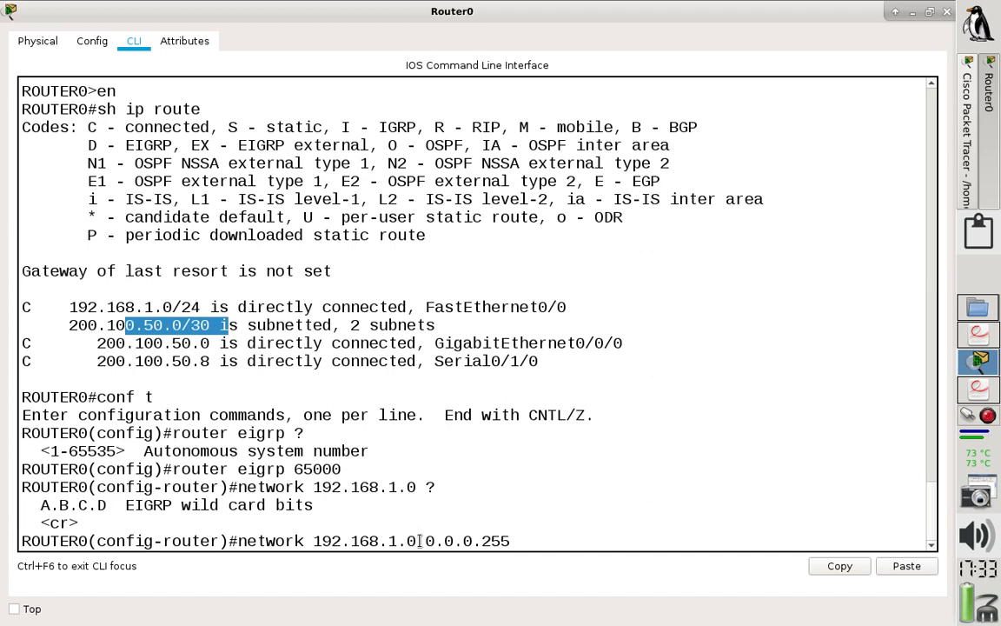
pyautogui.moveTo(425, 541); pyautogui.dragTo(513, 546)
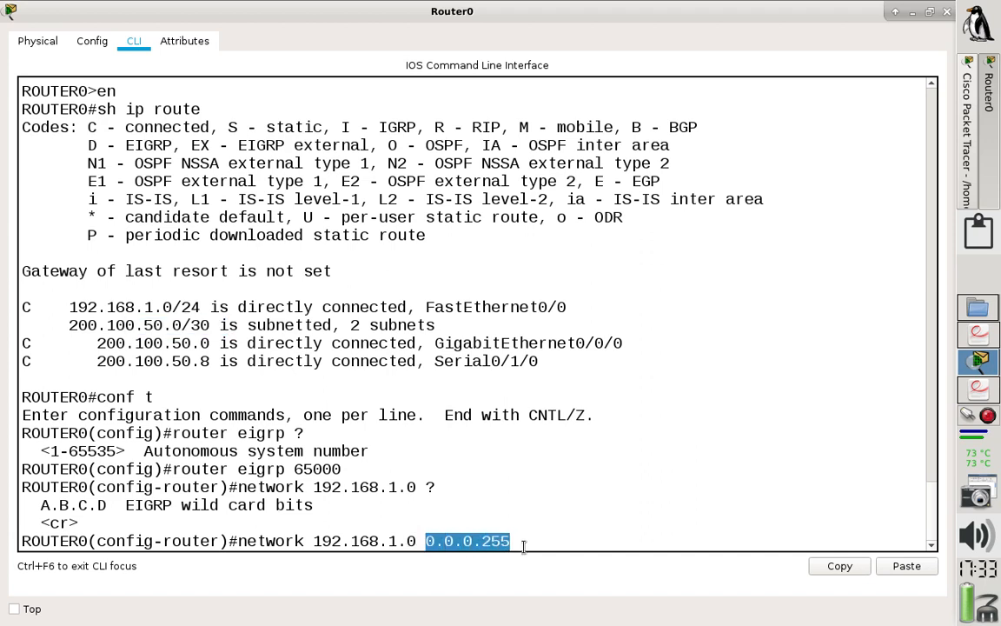
pyautogui.click(526, 534)
pyautogui.press('Return')
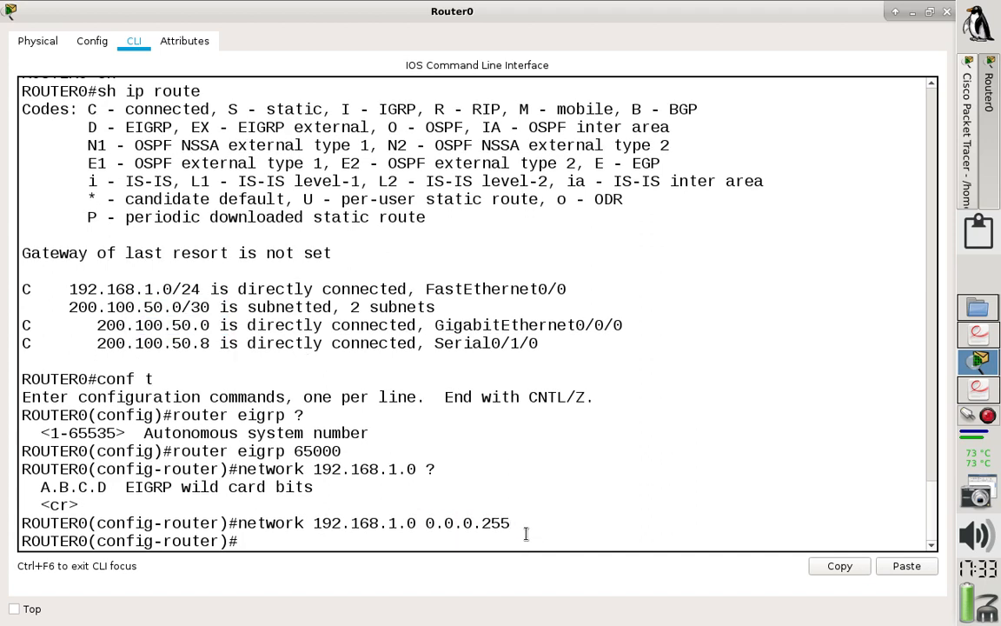
# Add the GigabitEthernet0/0/0 network to EIGRP with "network 200.100.50.0 0.0.0.3", highlighting its routing table entry for reference.
pyautogui.write('network 2')
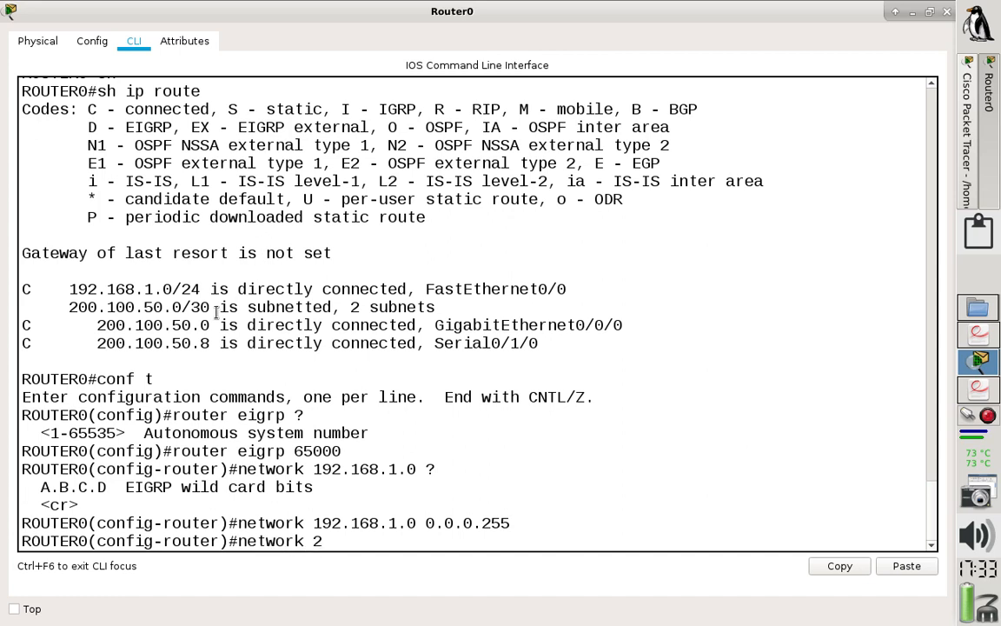
pyautogui.moveTo(210, 325); pyautogui.dragTo(20, 325)
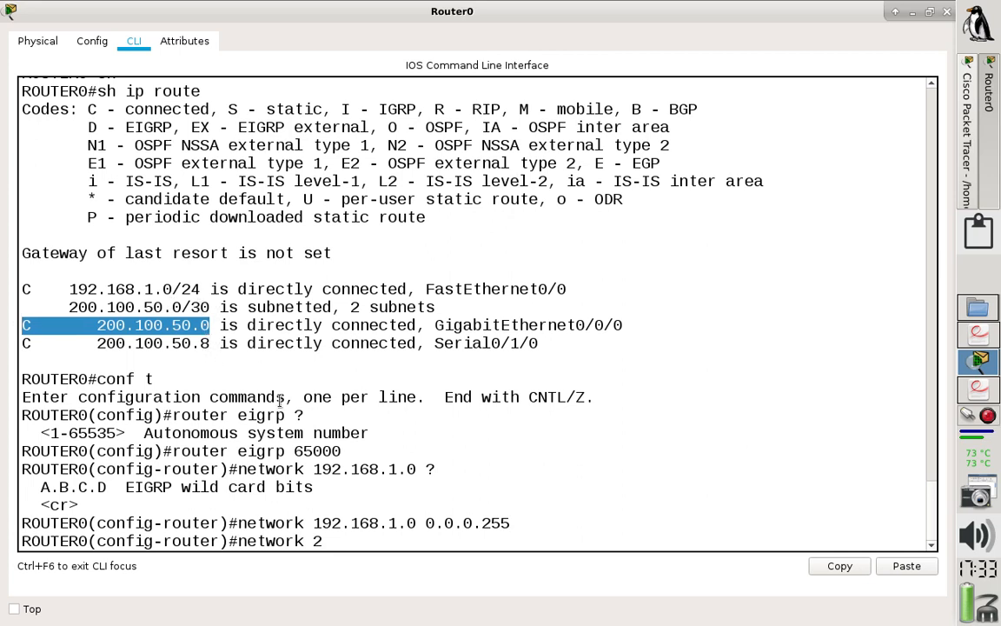
pyautogui.click(350, 545)
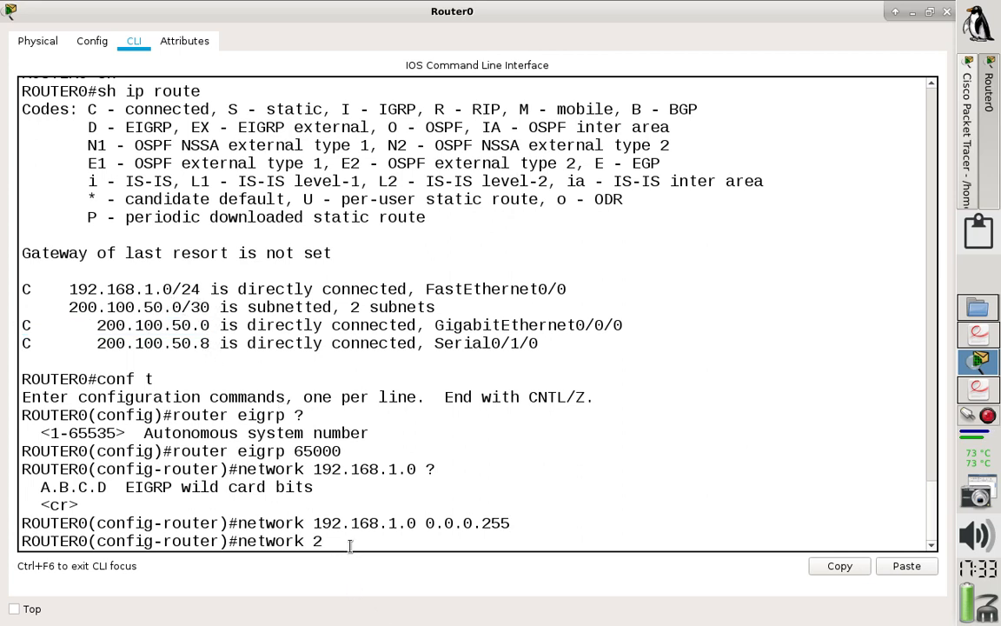
pyautogui.write('00.100.50.0 0.0.0.')
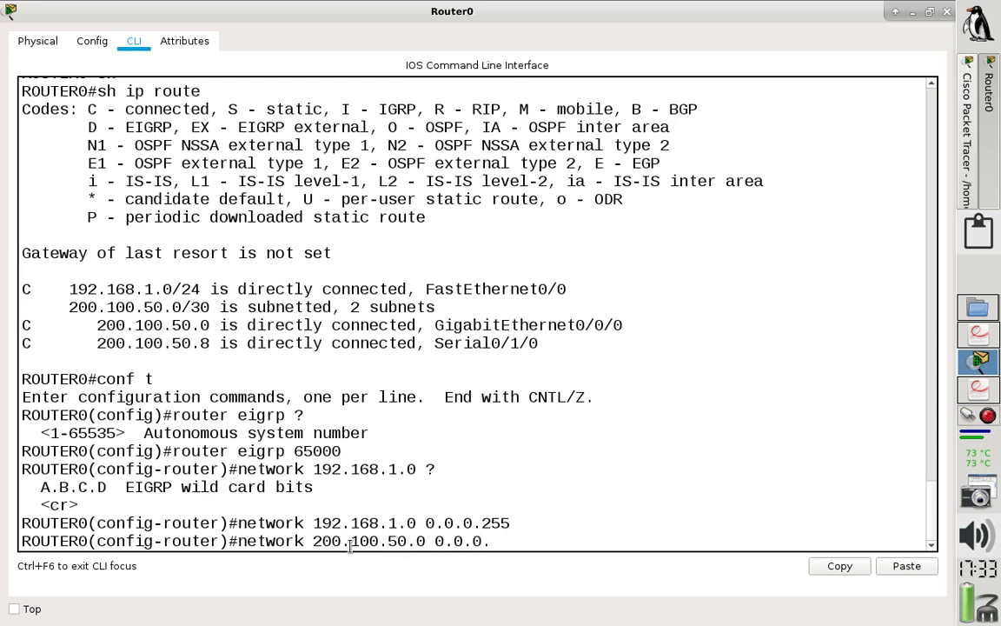
pyautogui.write('3')
pyautogui.press('Return')
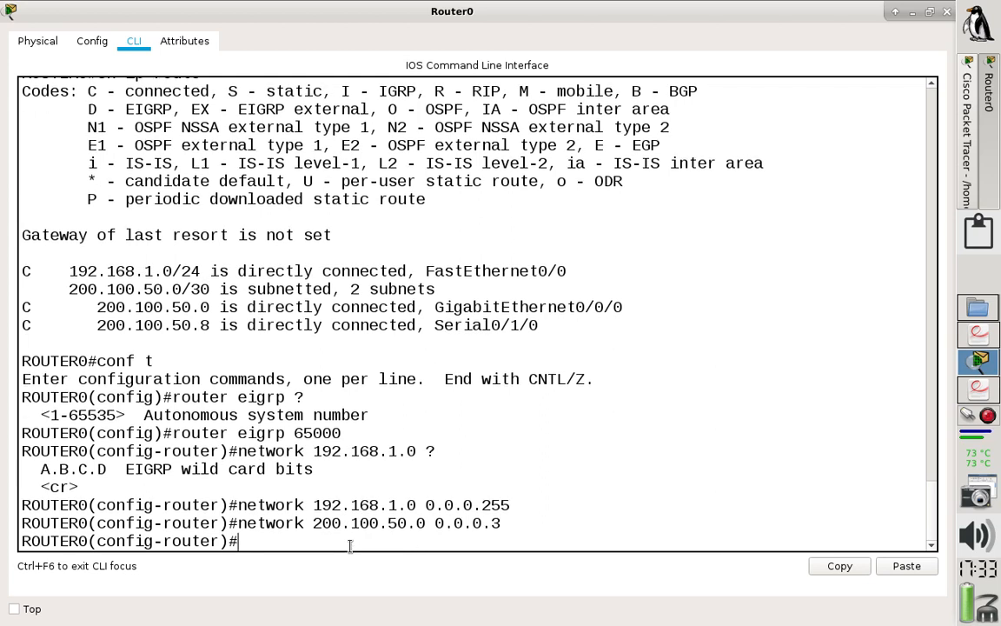
# Switch to notes_EIGRP.txt in the terminal and highlight the /30 subnet mask and wildcard calculation for review.
pyautogui.click(974, 337)
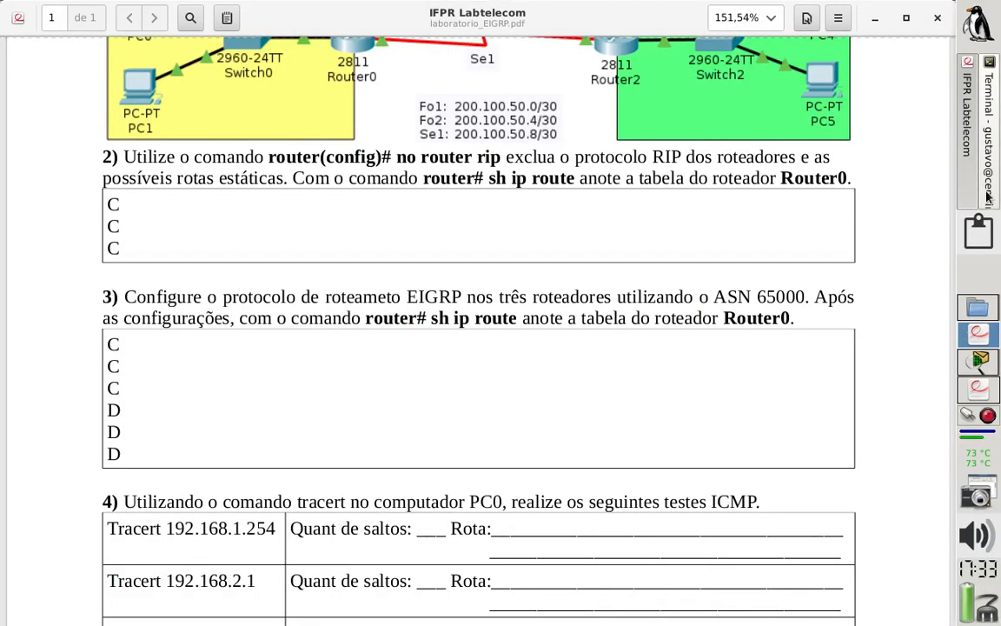
pyautogui.click(987, 199)
pyautogui.press('pagedown')
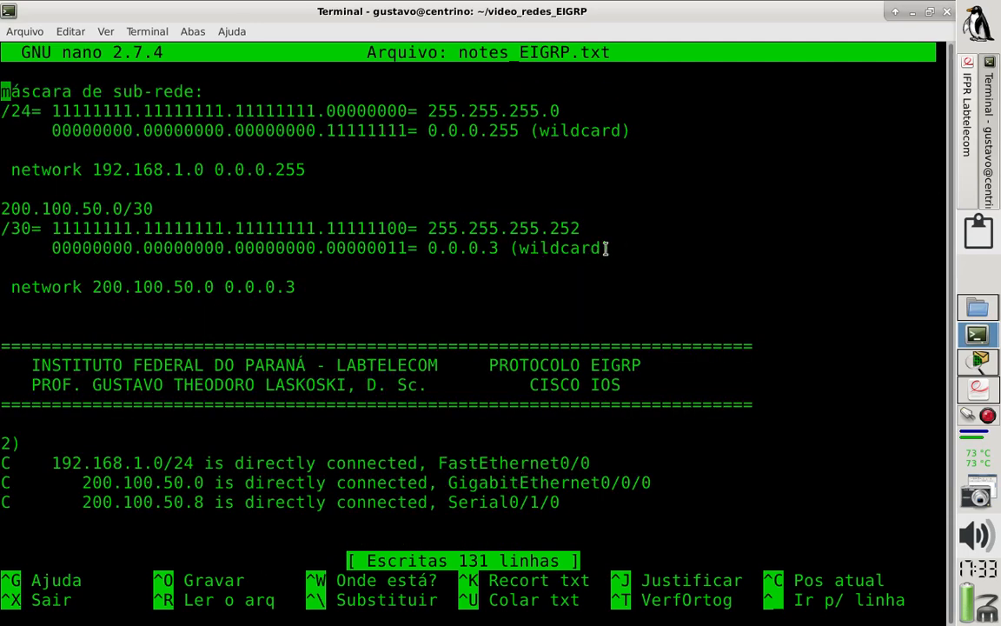
pyautogui.moveTo(607, 249); pyautogui.dragTo(8, 228)
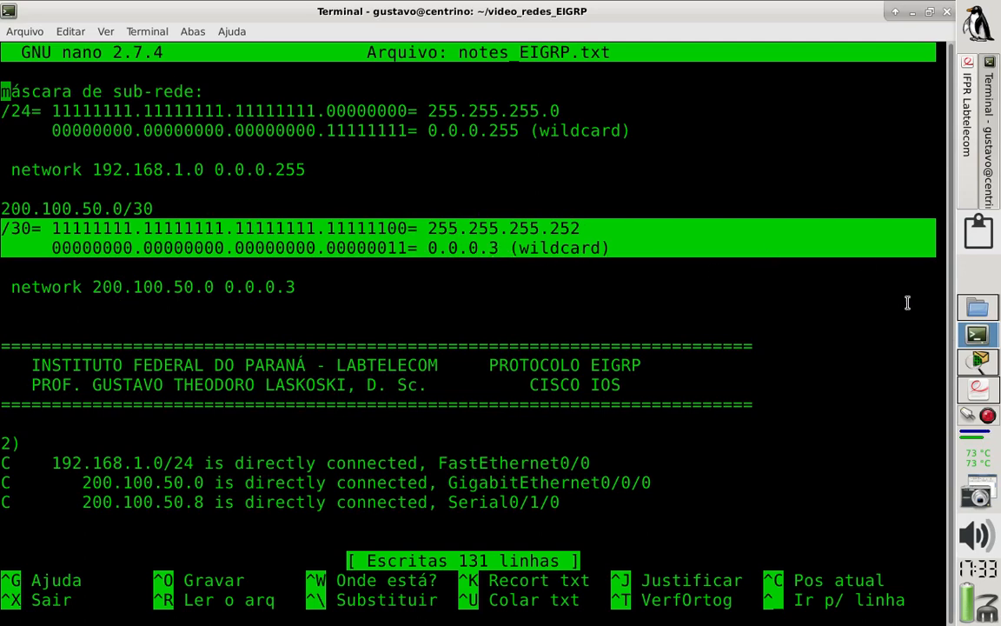
# Return to Router0's command line in Packet Tracer and highlight the 200.100.50.8 network on Serial0/1/0 in the routing table.
pyautogui.hotkey('alt', 'Tab')
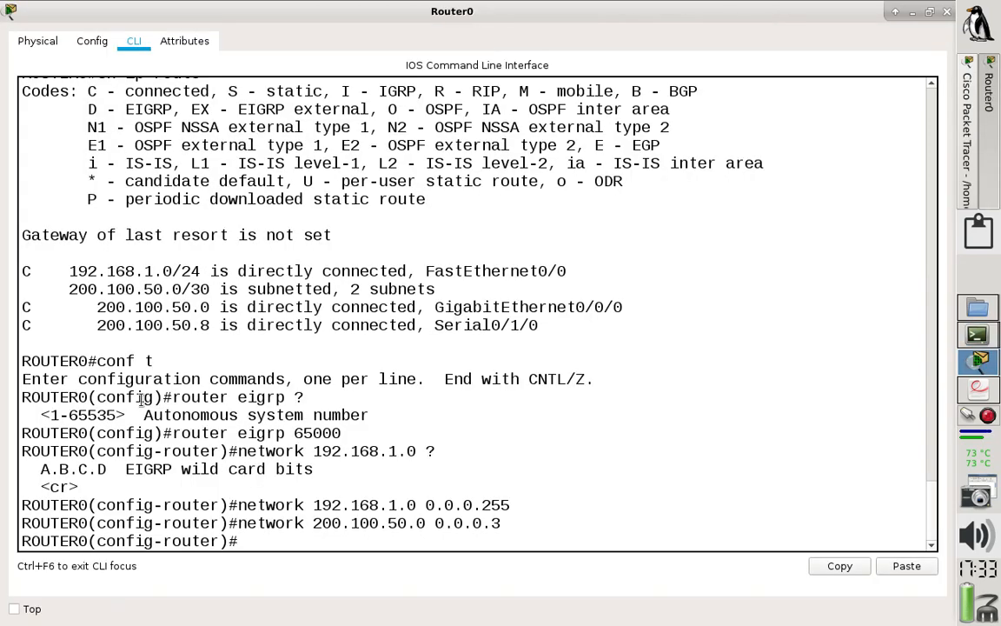
pyautogui.moveTo(95, 326); pyautogui.dragTo(210, 325)
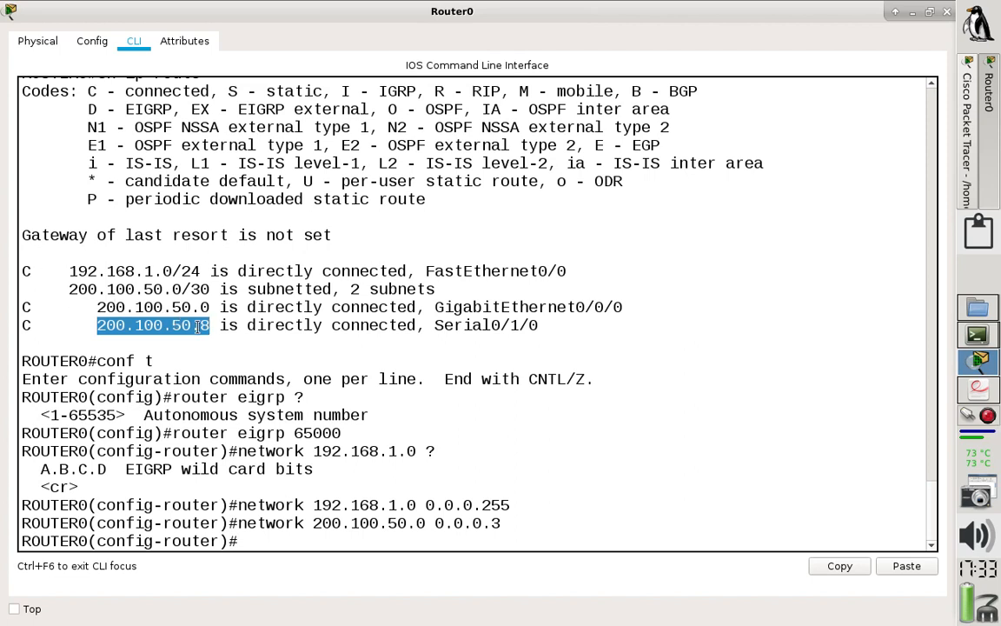
pyautogui.click(280, 541)
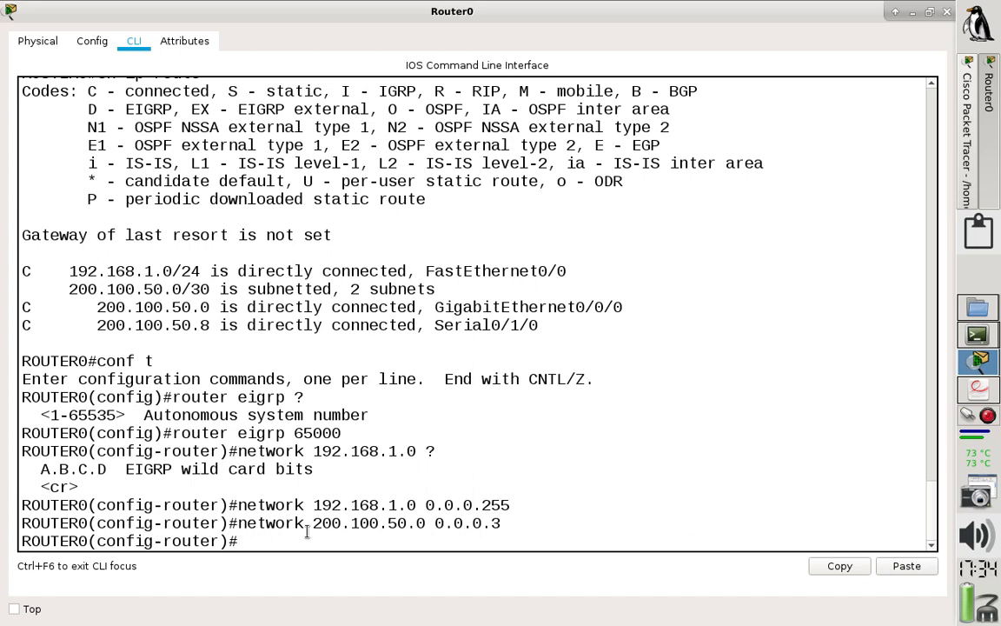
# Add network 200.100.50.8 with wildcard 0.0.0.3 to EIGRP 65000 on Router0.
pyautogui.press('Up')
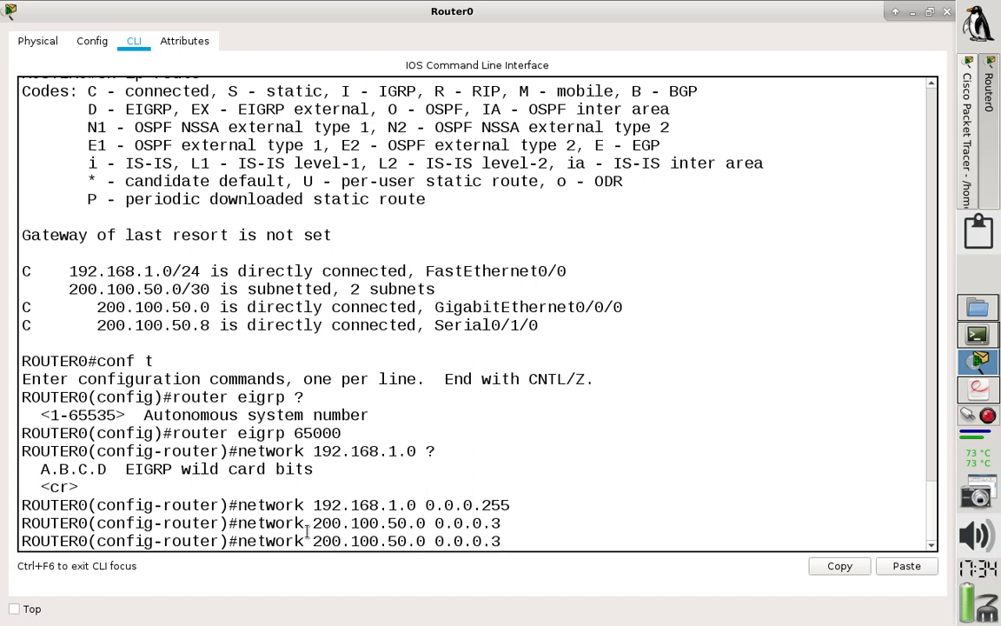
pyautogui.press('BackSpace')
pyautogui.write('8')
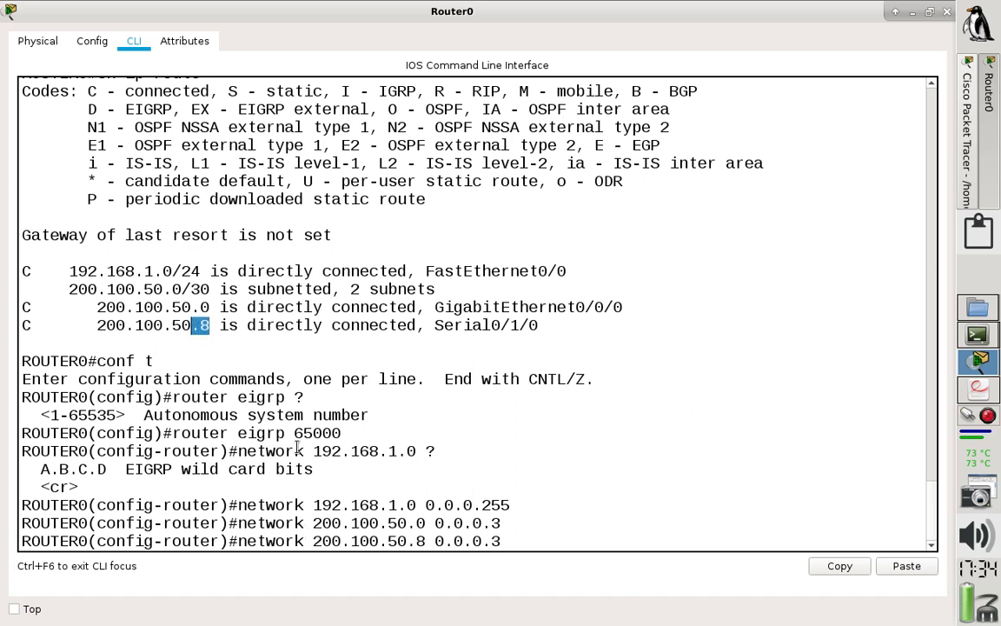
pyautogui.moveTo(416, 541); pyautogui.dragTo(424, 541)
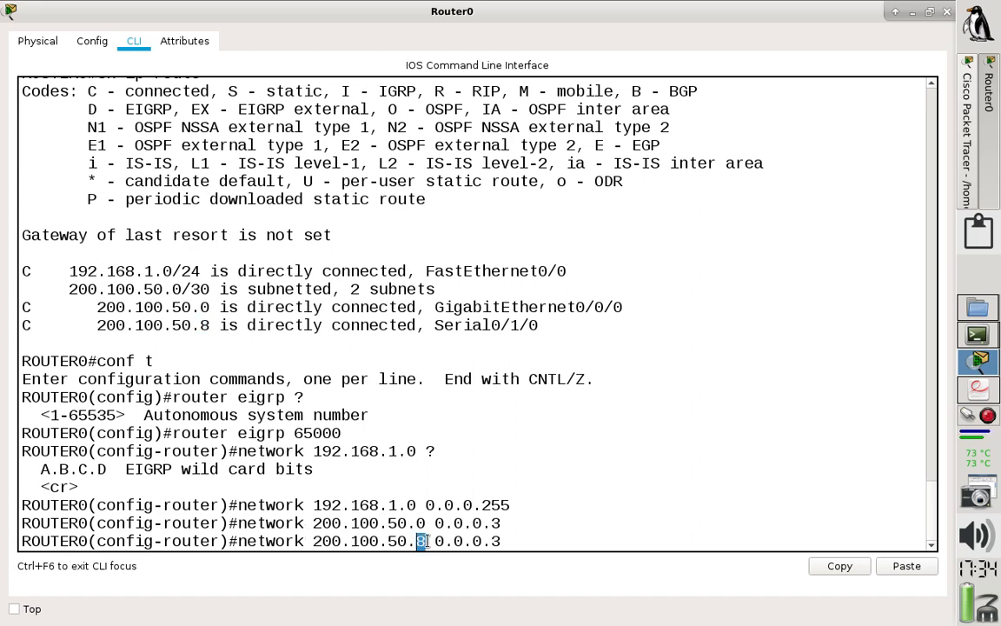
pyautogui.press('Return')
# Disable automatic route summarization for EIGRP on Router0 with no auto-summary.
pyautogui.write('no ')
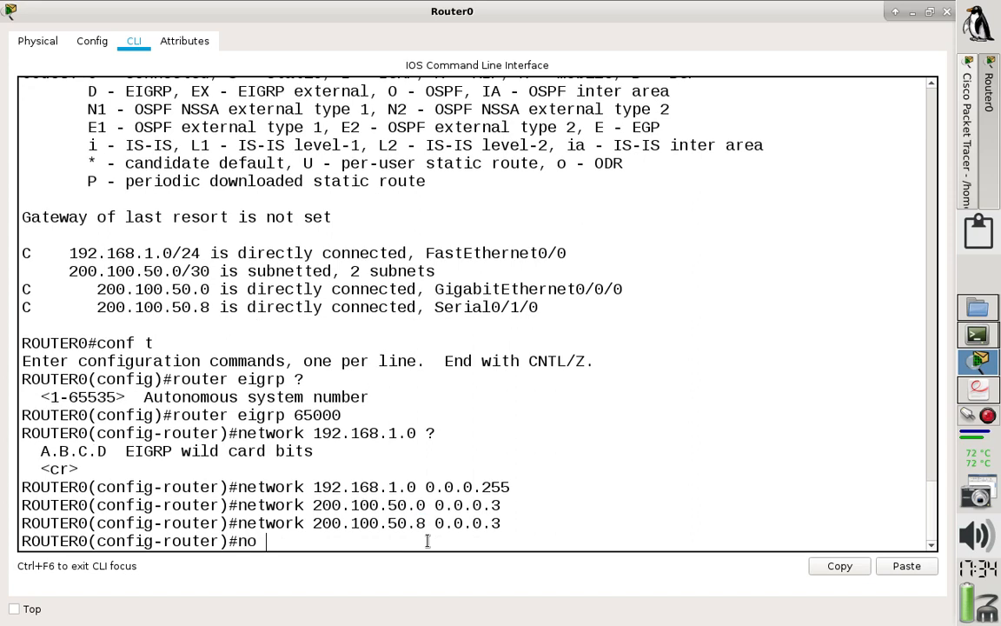
pyautogui.write('auto-s')
pyautogui.press('Tab')
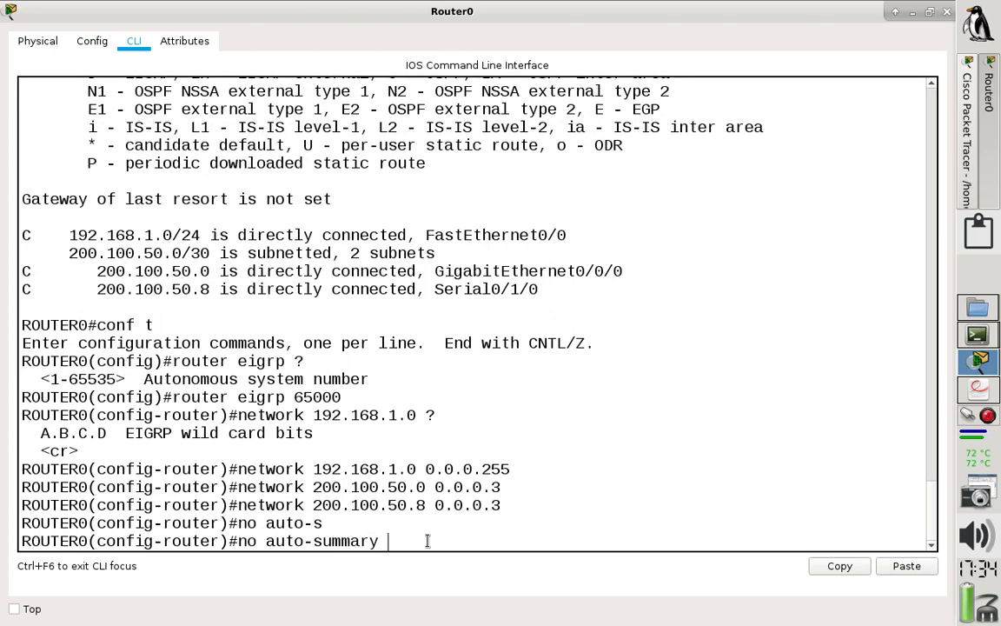
pyautogui.press('Return')
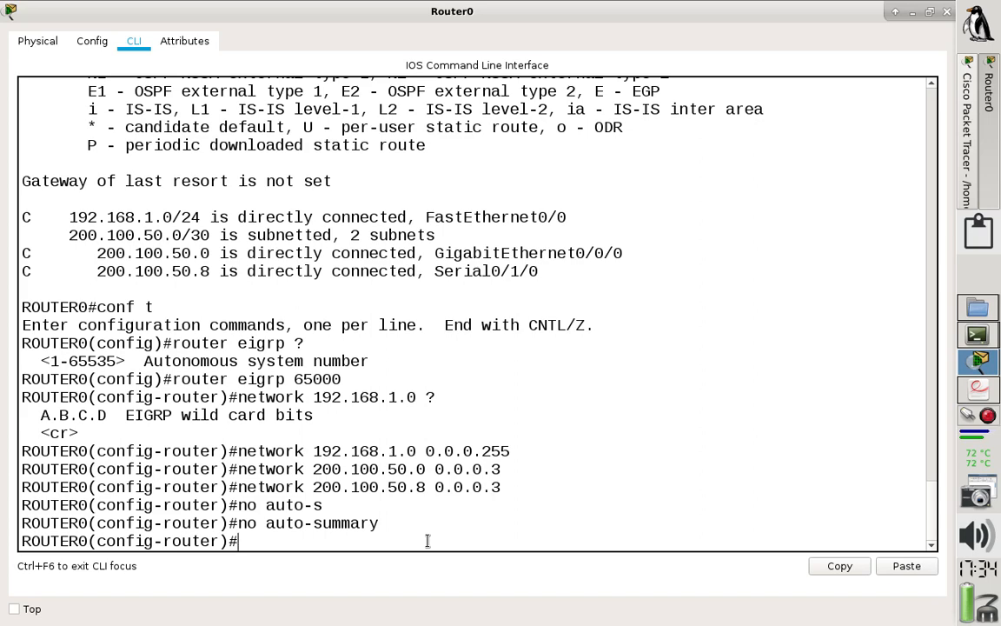
# List the available EIGRP router configuration commands and review the distance, neighbor and metric entries.
pyautogui.write('?')
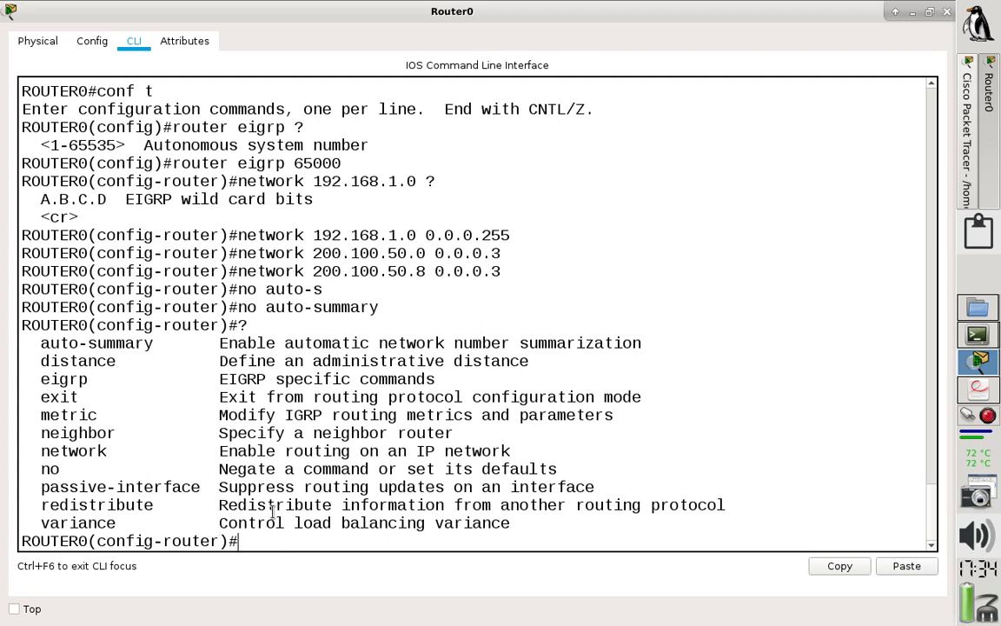
pyautogui.moveTo(380, 361); pyautogui.dragTo(540, 358)
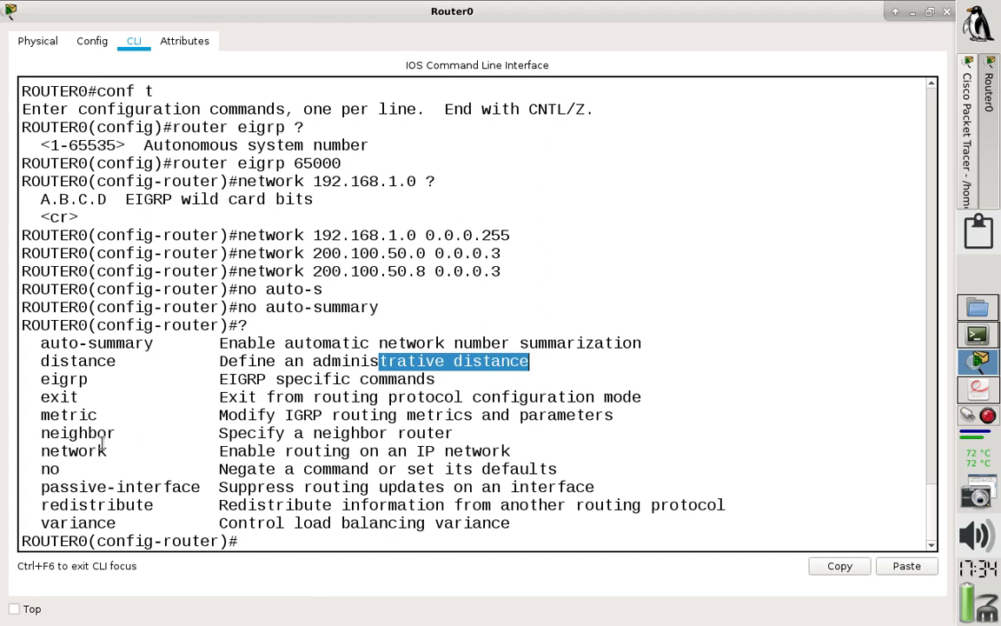
pyautogui.moveTo(116, 433); pyautogui.dragTo(228, 433)
pyautogui.moveTo(96, 414); pyautogui.dragTo(641, 415)
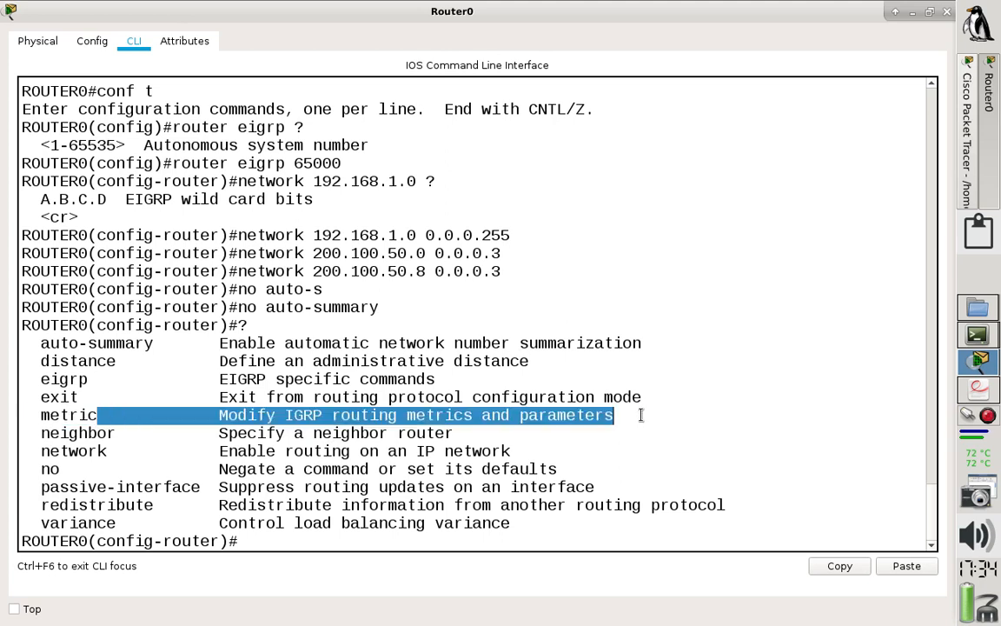
pyautogui.click(293, 542)
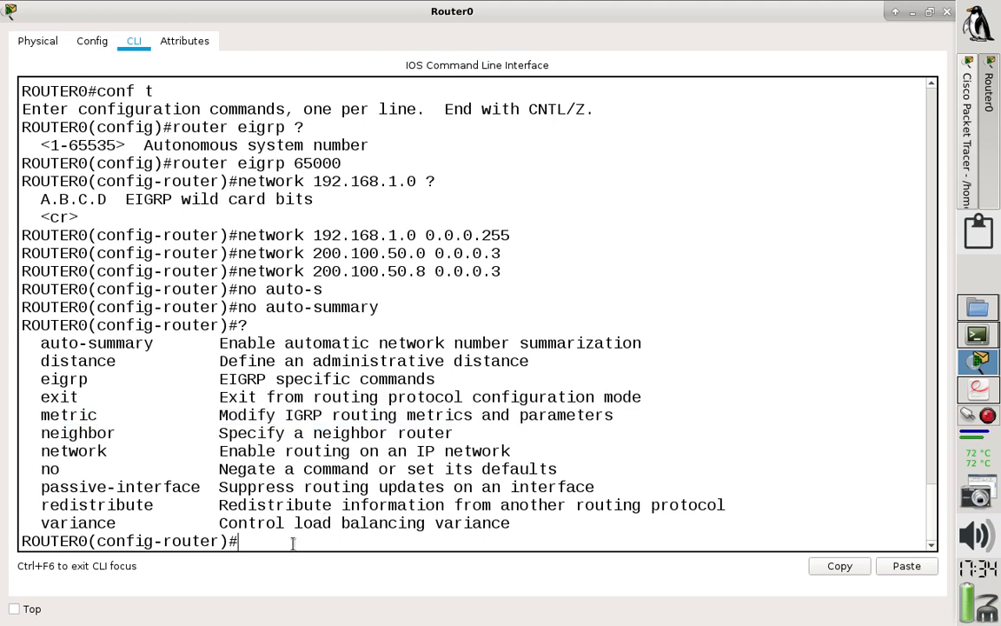
# Save Router0's running configuration with do wr and close its window.
pyautogui.write('do wr')
pyautogui.press('Return')
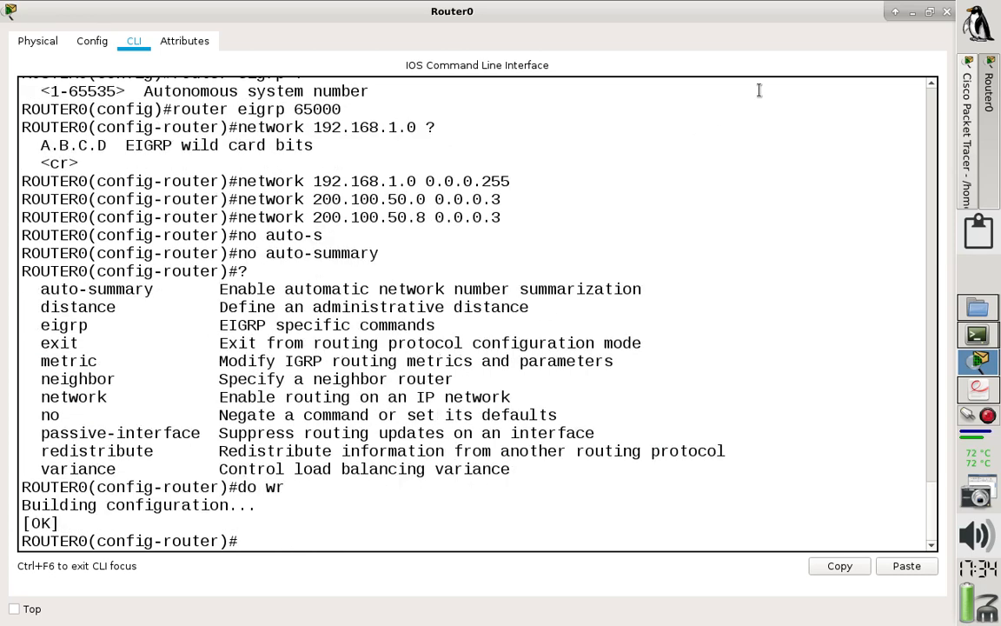
pyautogui.click(946, 12)
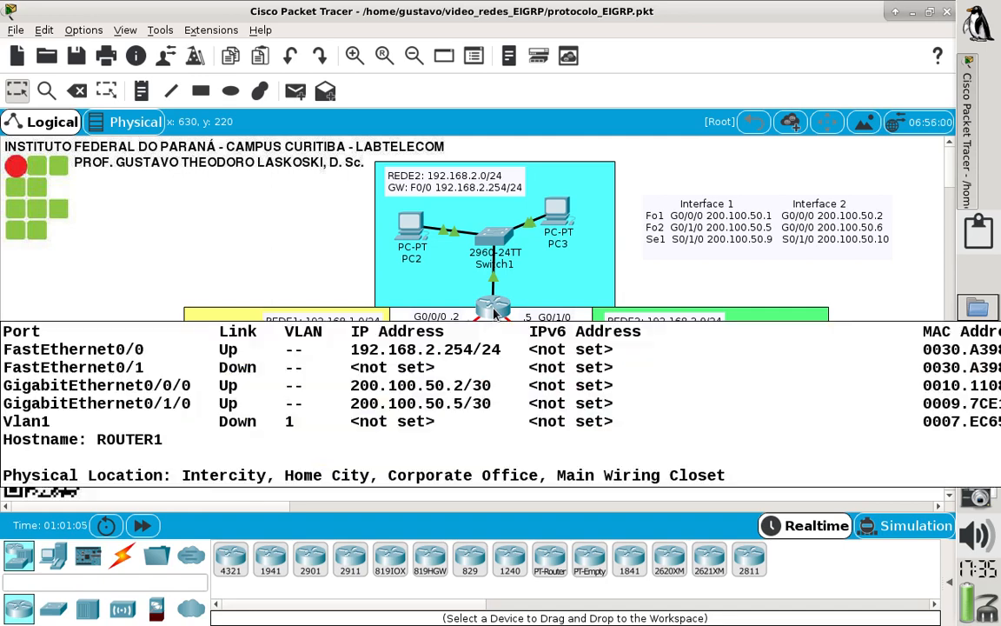
# Open Router1's command line maximized, enter privileged mode and display its IP routing table.
pyautogui.click(494, 314)
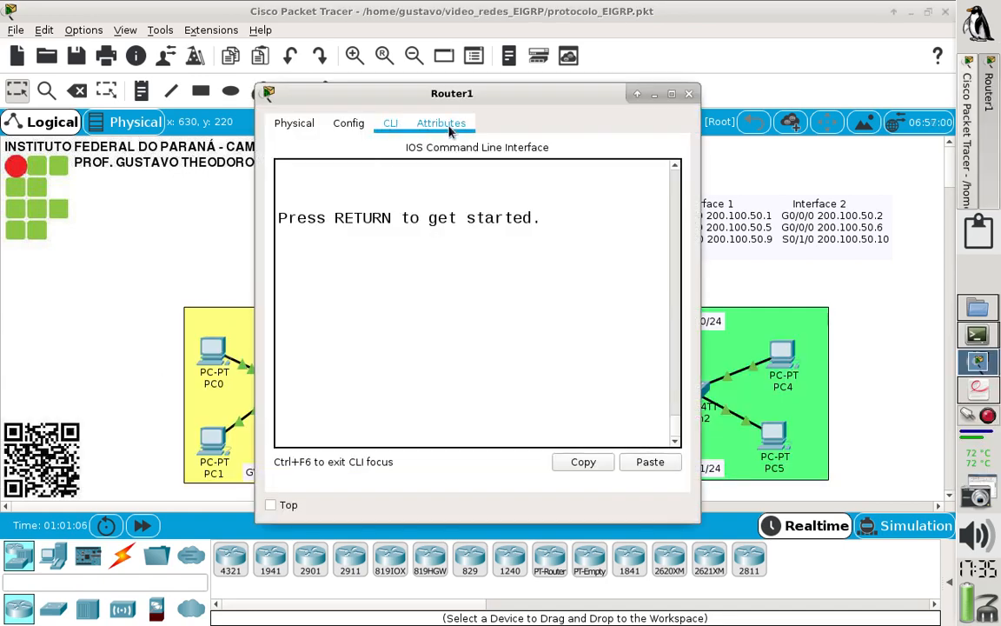
pyautogui.click(672, 94)
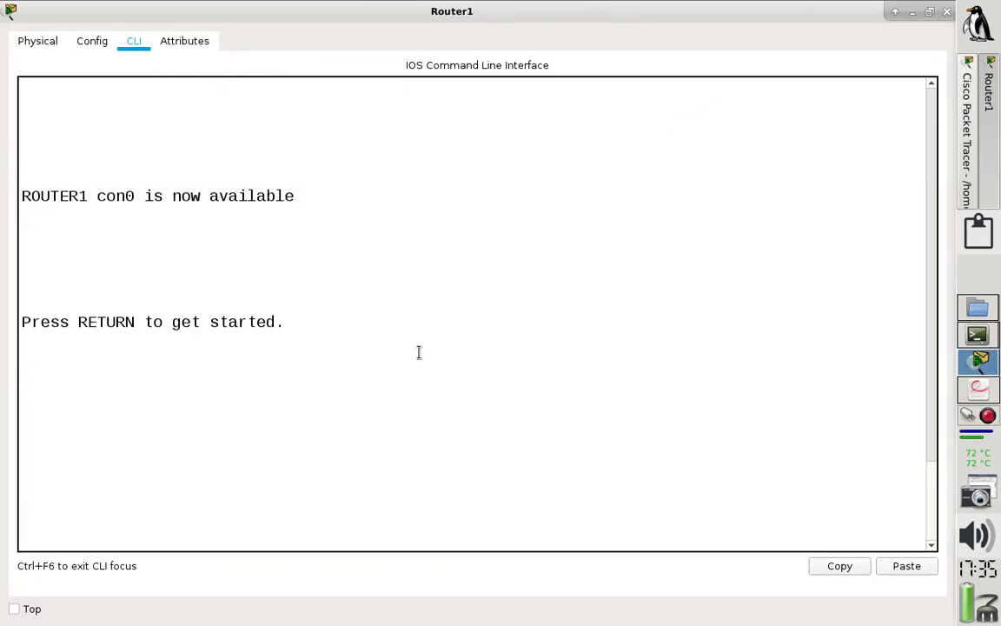
pyautogui.press('Return')
pyautogui.write('en')
pyautogui.press('Return')
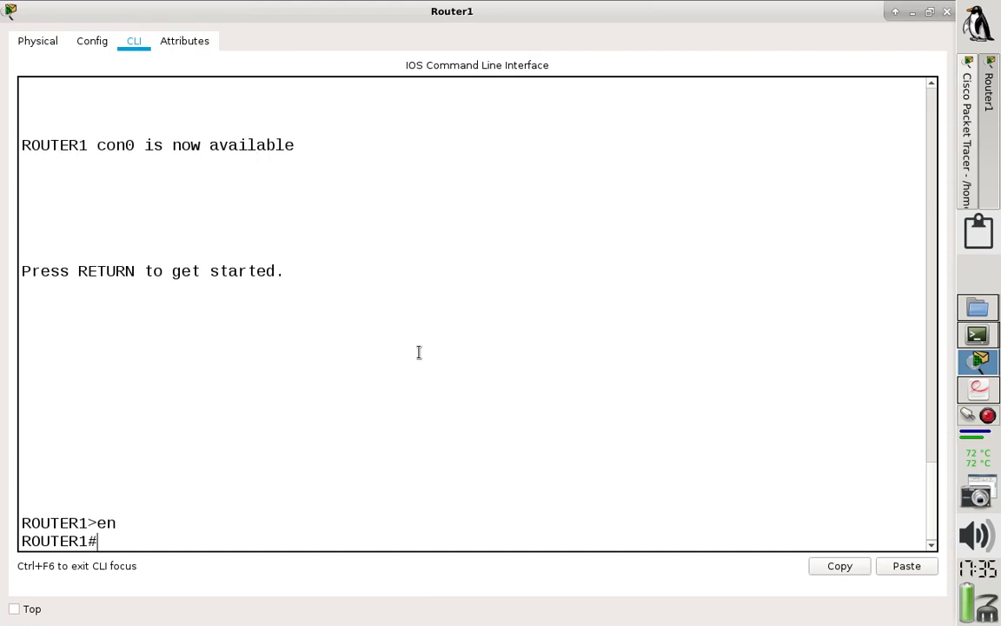
pyautogui.write('sh ip route')
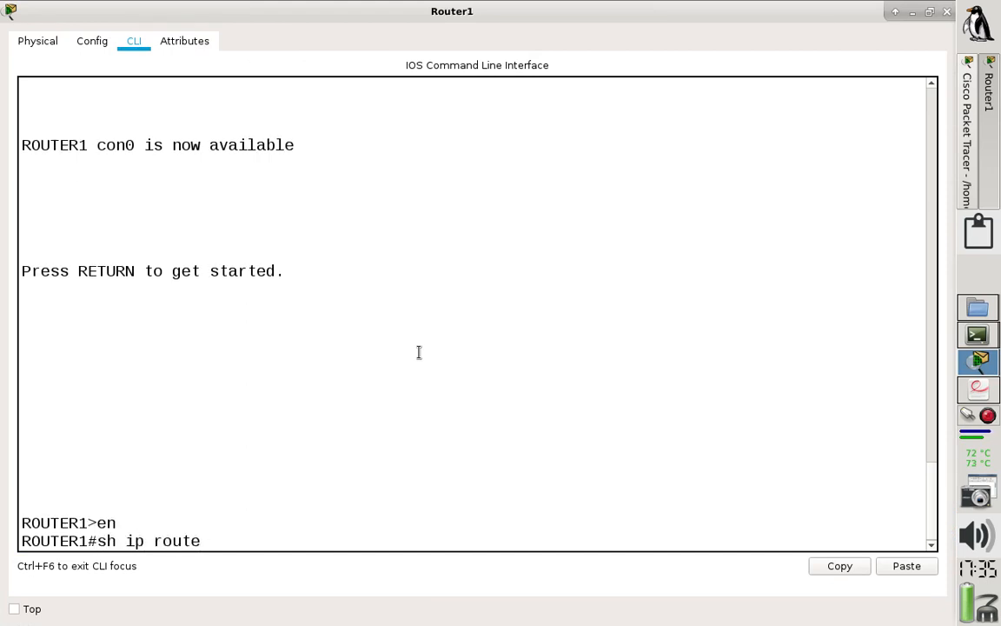
pyautogui.press('Return')
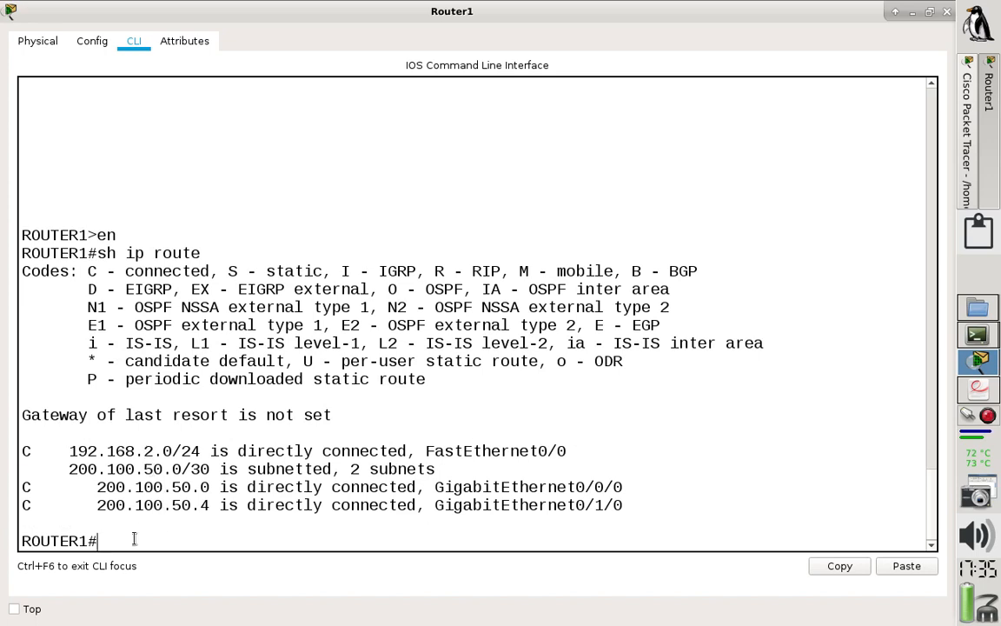
# Enter global configuration mode on Router1 and start the EIGRP process with autonomous system number 65000.
pyautogui.write('conf t')
pyautogui.press('Return')
pyautogui.write('route')
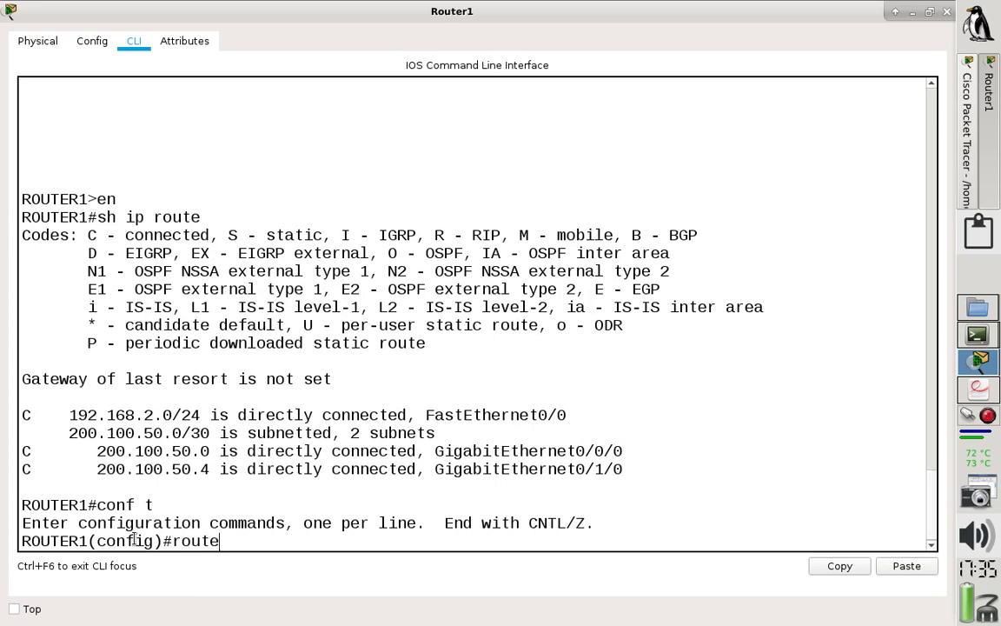
pyautogui.write('r eigrp 6500')
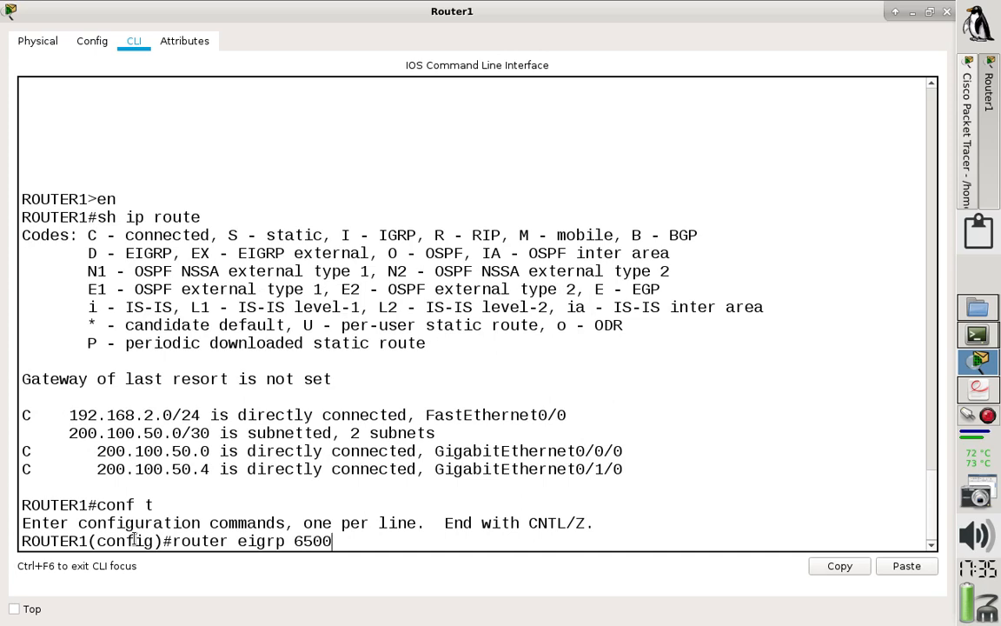
pyautogui.write('1')
pyautogui.press('BackSpace')
pyautogui.write('0')
pyautogui.press('Return')
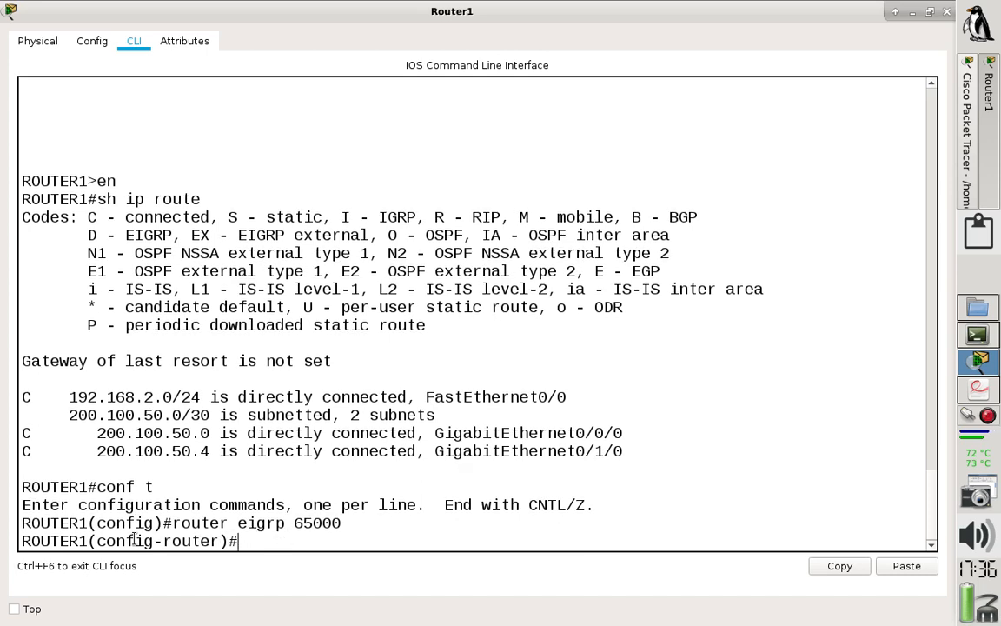
# Add network 192.168.2.0 with wildcard 0.0.0.255 to EIGRP on Router1.
pyautogui.write('network')
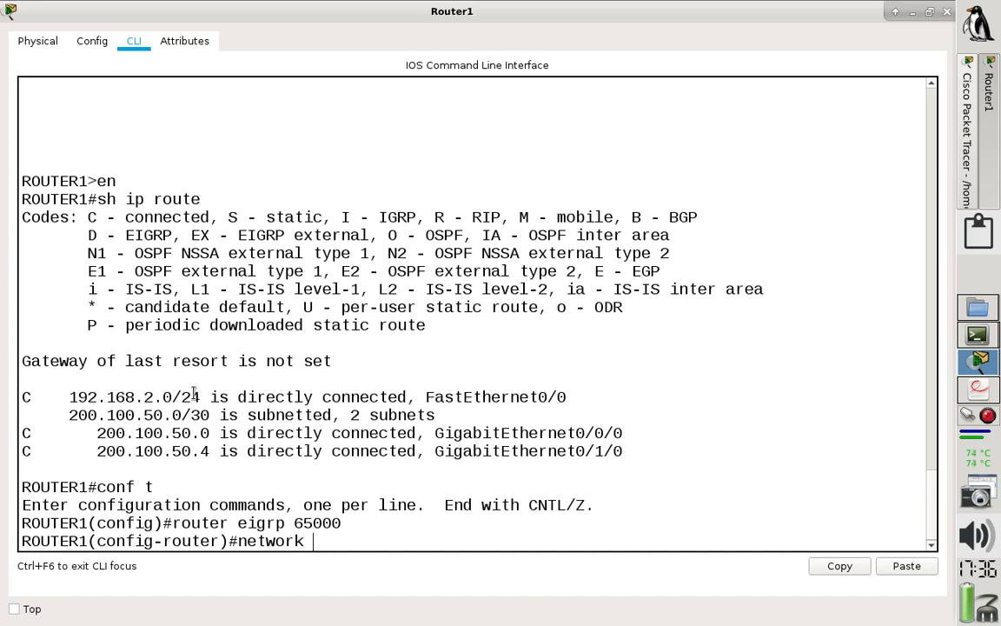
pyautogui.write('192.168.2.0')
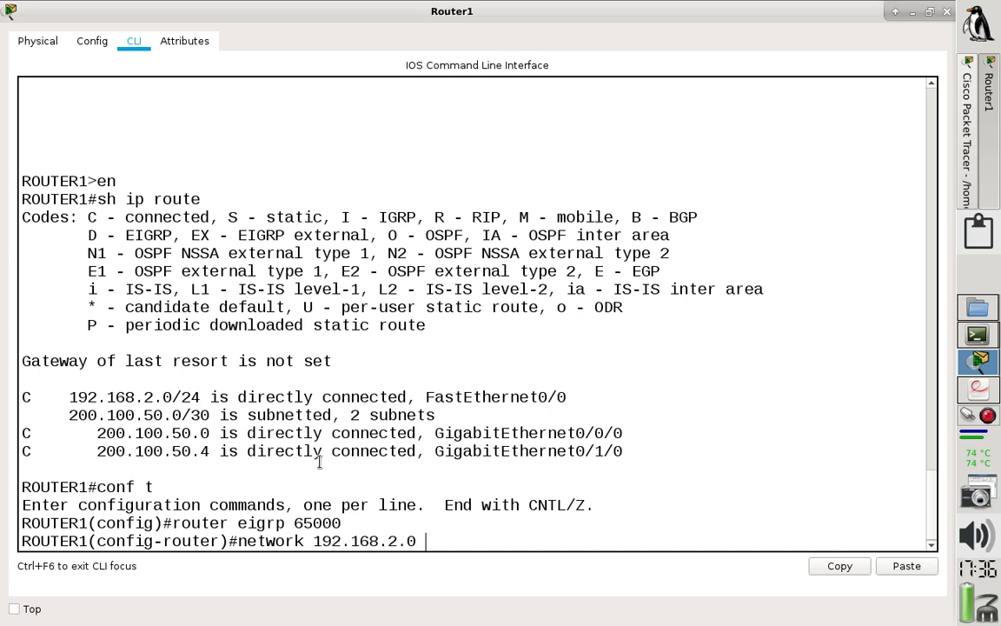
pyautogui.write(' 0.0.0.255')
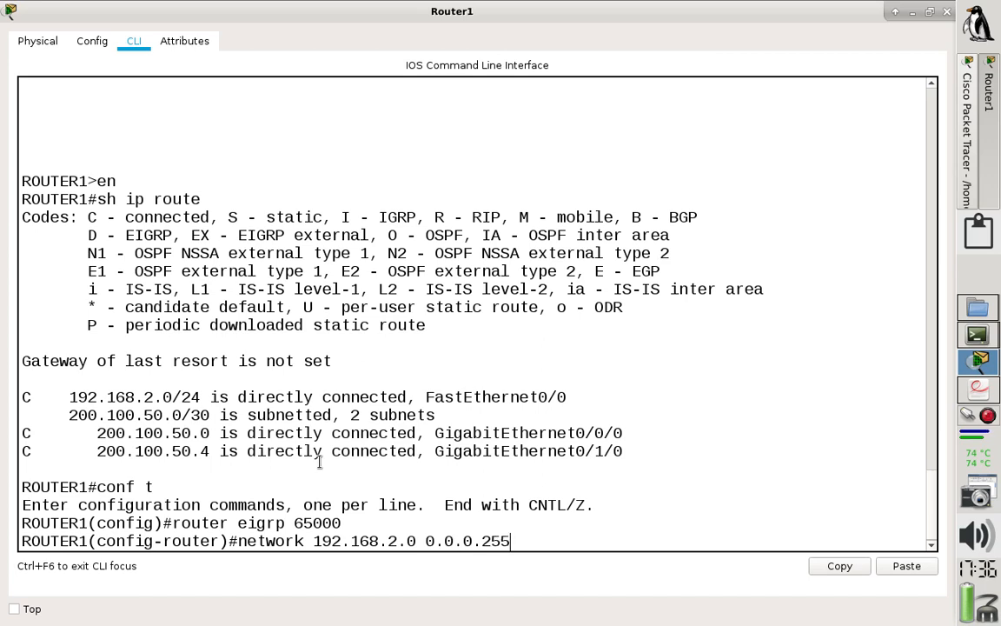
pyautogui.press('Return')
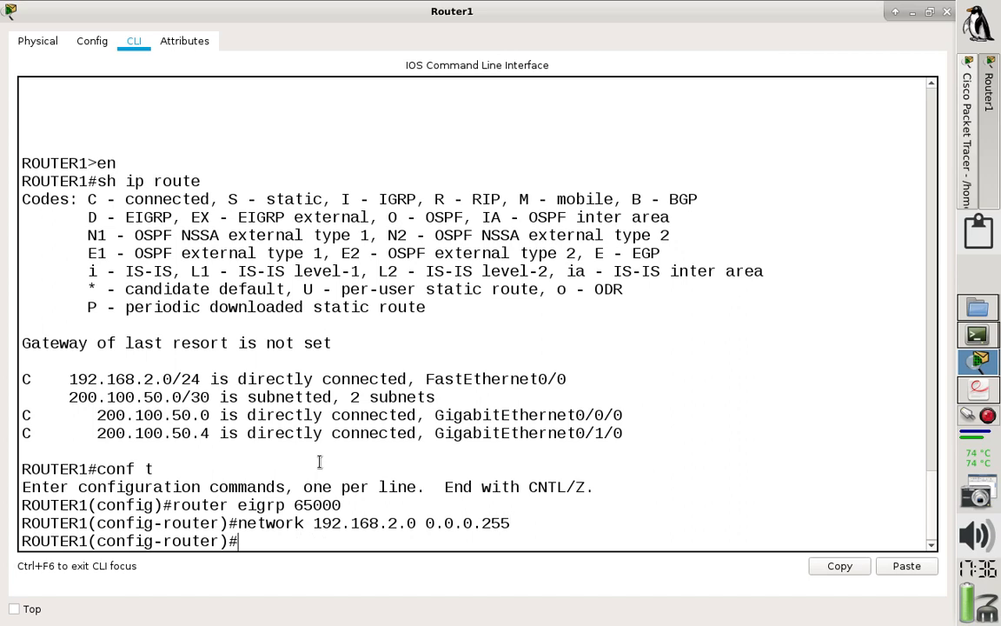
# Add network 200.100.50.0 with wildcard 0.0.0.3 to EIGRP on Router1 and check the neighbor adjacency message.
pyautogui.write('network 200.')
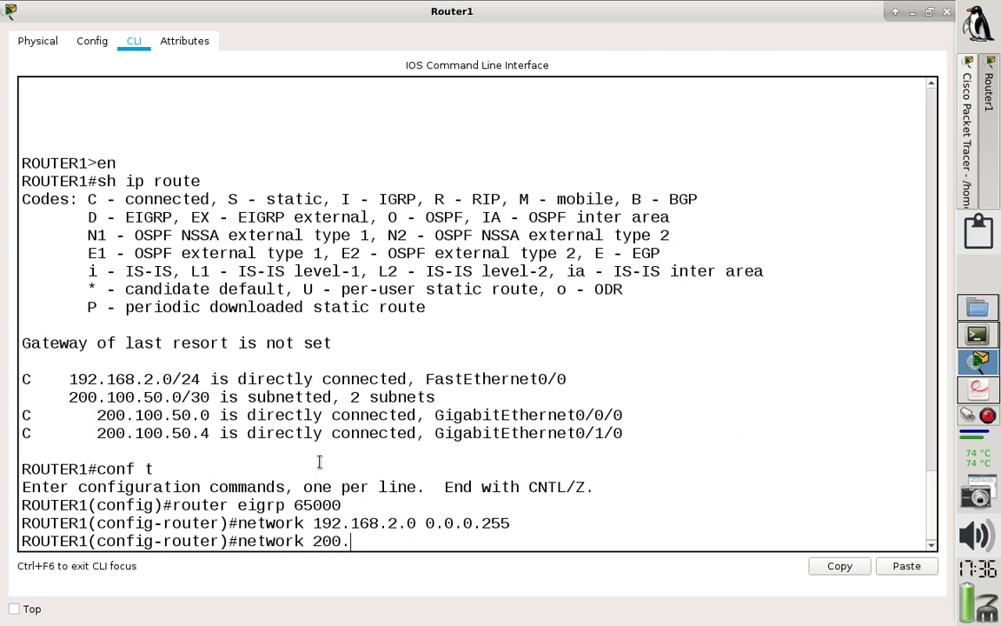
pyautogui.write('100.50.')
pyautogui.moveTo(210, 415); pyautogui.dragTo(21, 397)
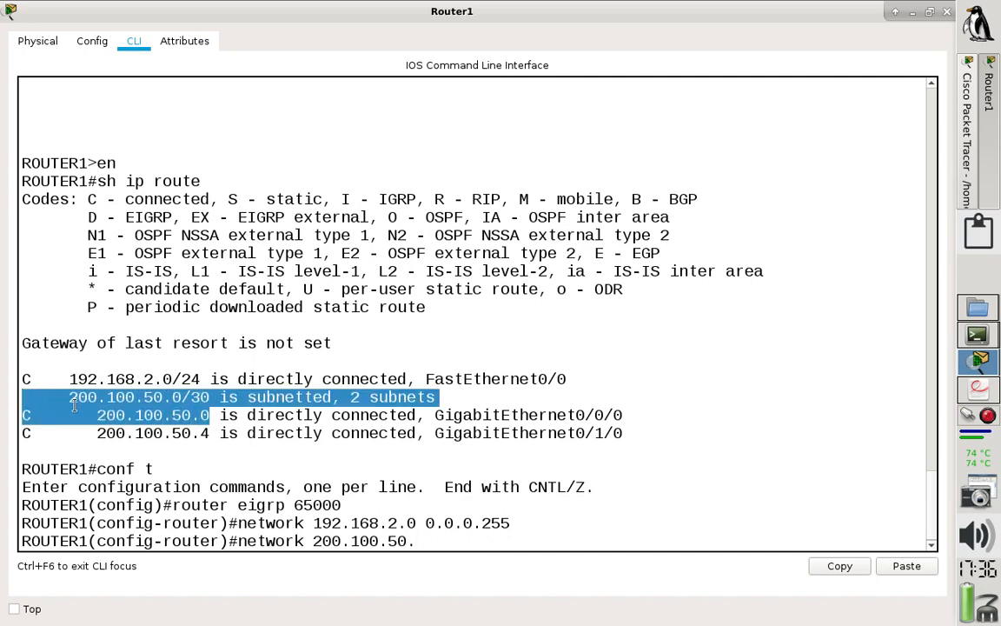
pyautogui.click(424, 541)
pyautogui.write('0')
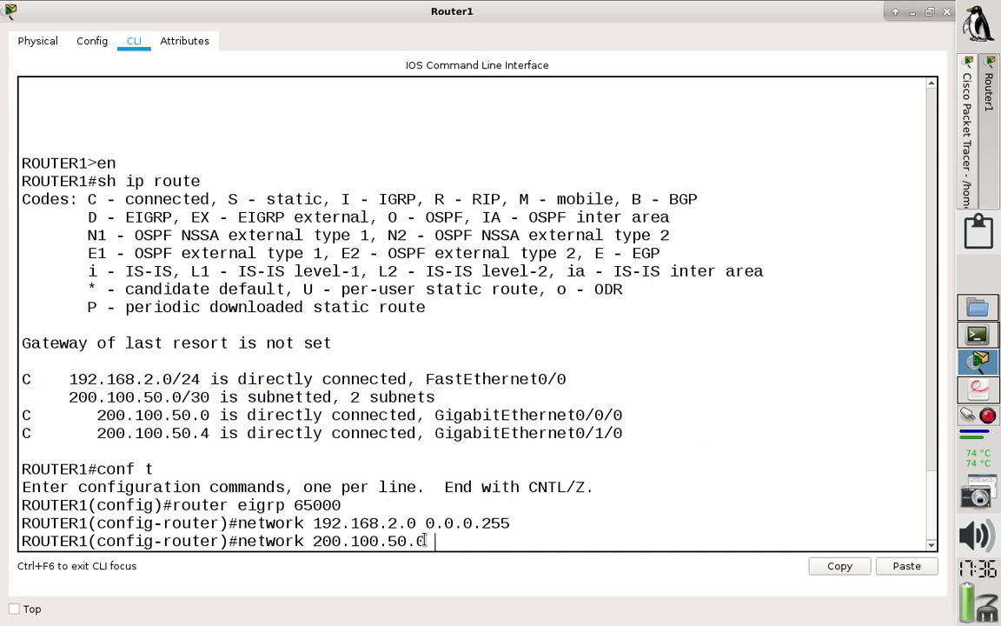
pyautogui.write(' 0.0.0.3')
pyautogui.press('Return')
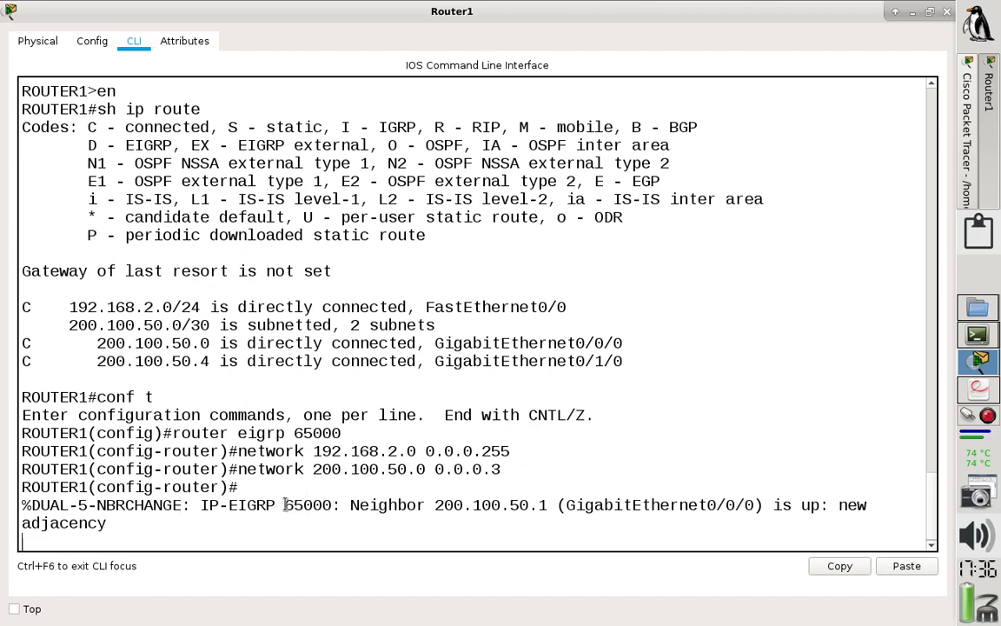
pyautogui.moveTo(285, 506); pyautogui.dragTo(335, 504)
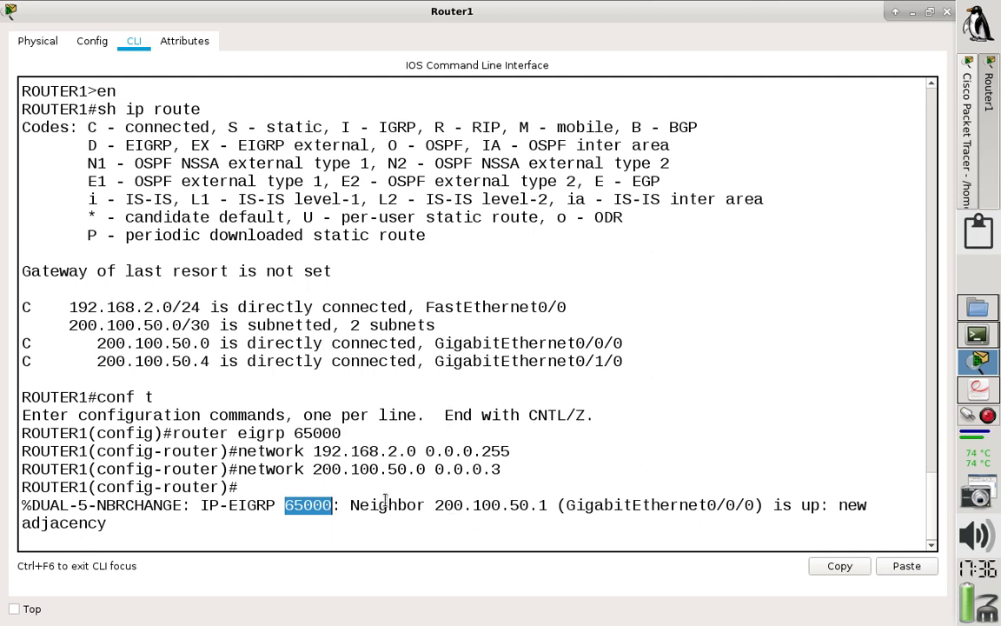
pyautogui.moveTo(357, 507); pyautogui.dragTo(542, 509)
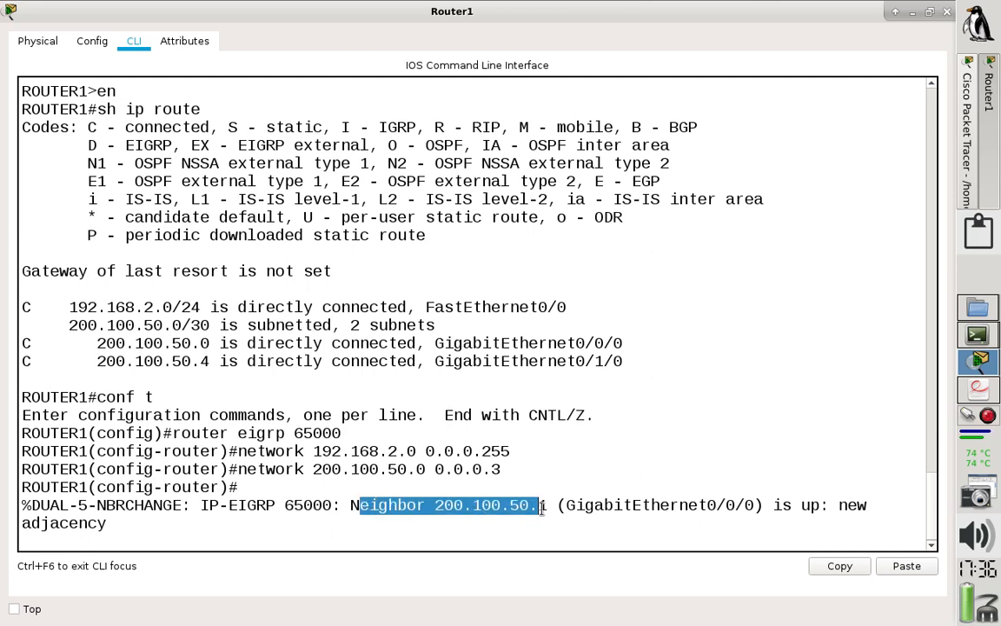
pyautogui.press('Return')
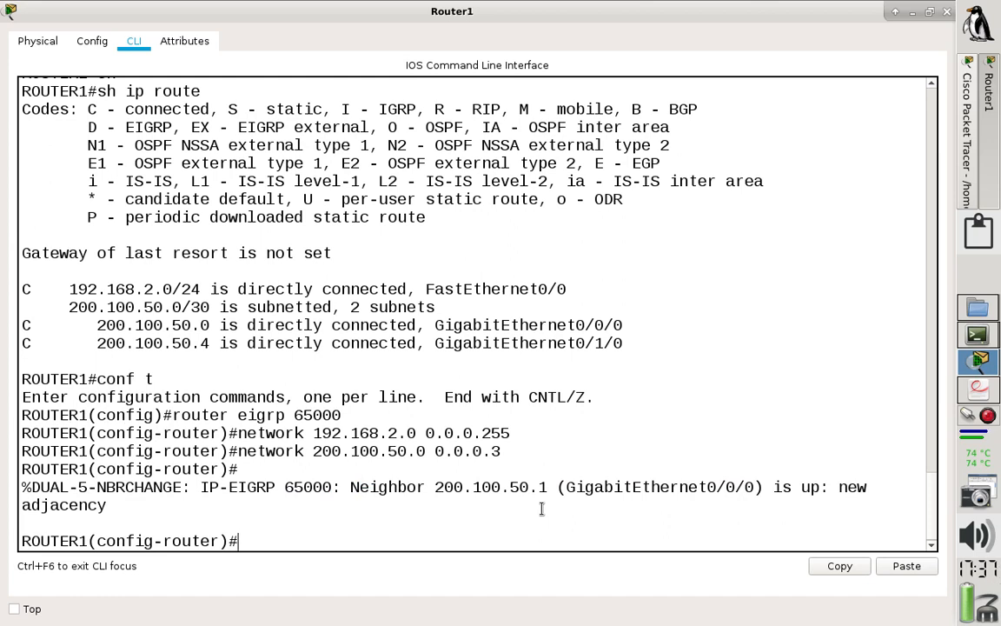
# Add network 200.100.50.4 with wildcard 0.0.0.3 to EIGRP on Router1.
pyautogui.press('Up')
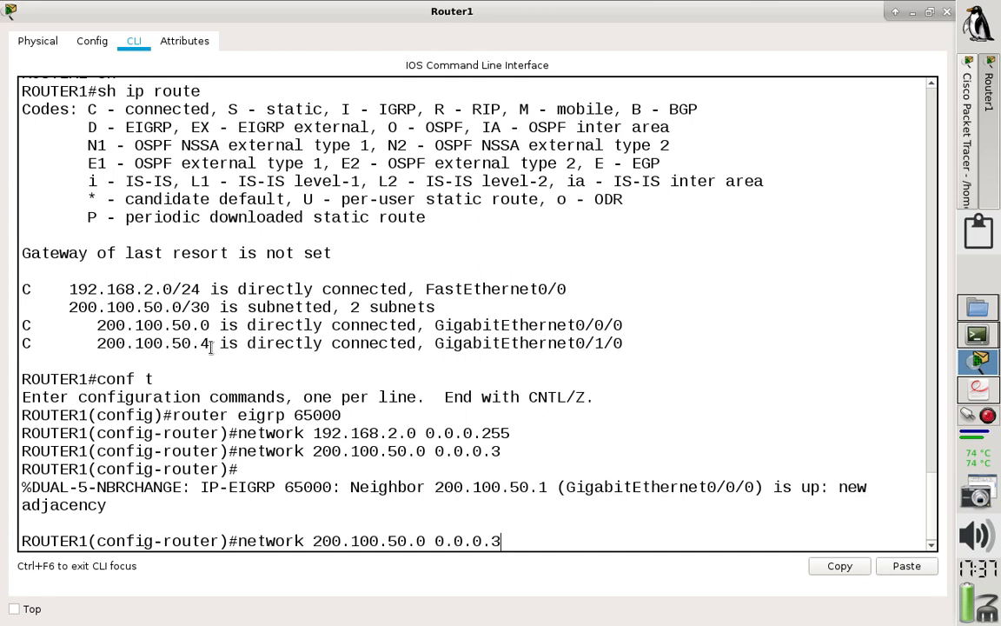
pyautogui.moveTo(206, 347); pyautogui.dragTo(21, 347)
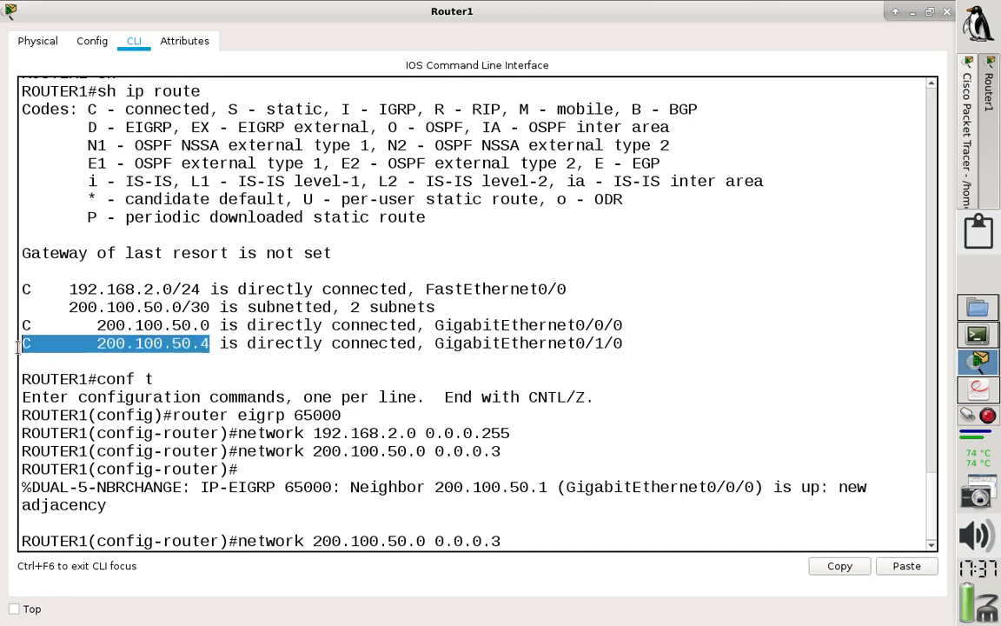
pyautogui.click(479, 511)
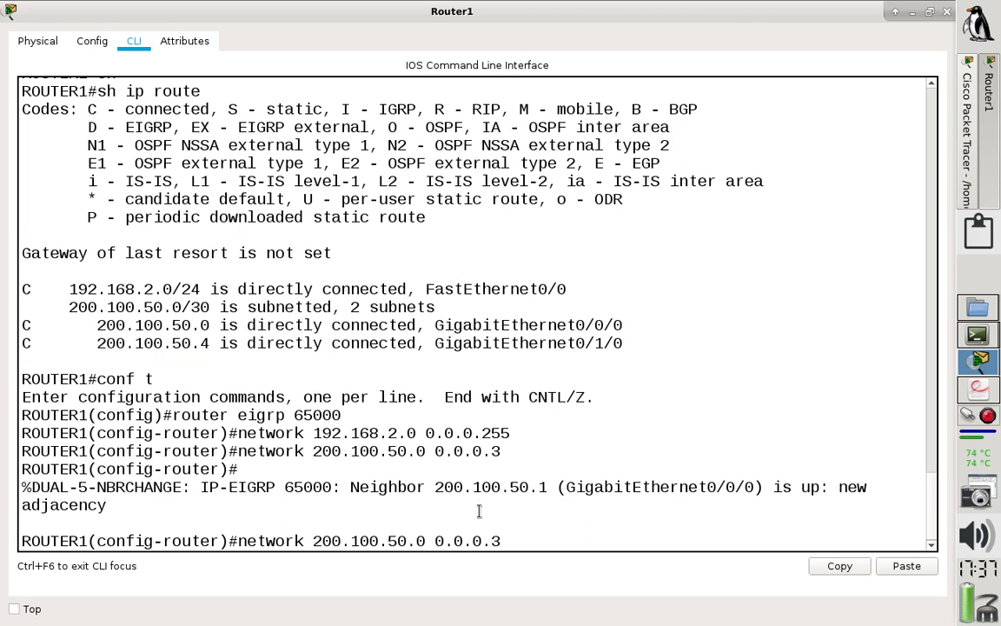
pyautogui.press('BackSpace')
pyautogui.write('4')
pyautogui.press('Return')
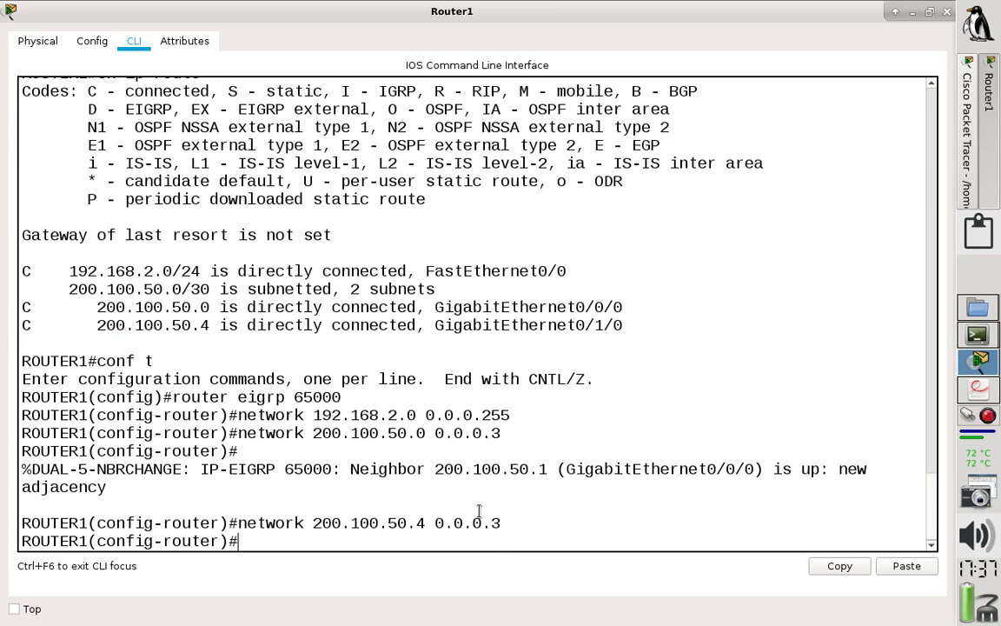
# Disable automatic route summarization for EIGRP on Router1 with no auto-summary.
pyautogui.write('no aut')
pyautogui.press('Tab')
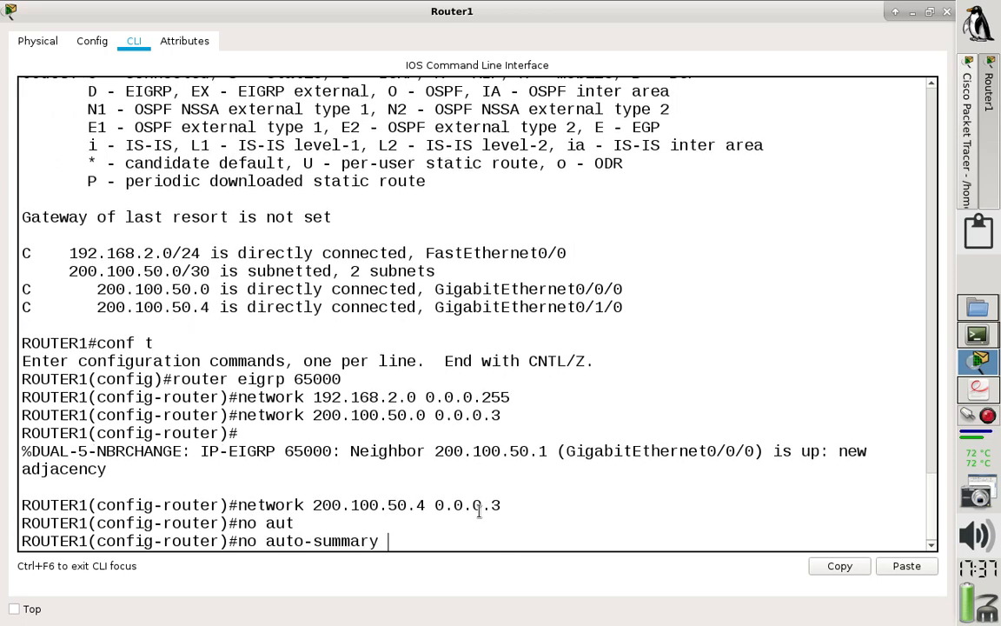
pyautogui.press('Return')
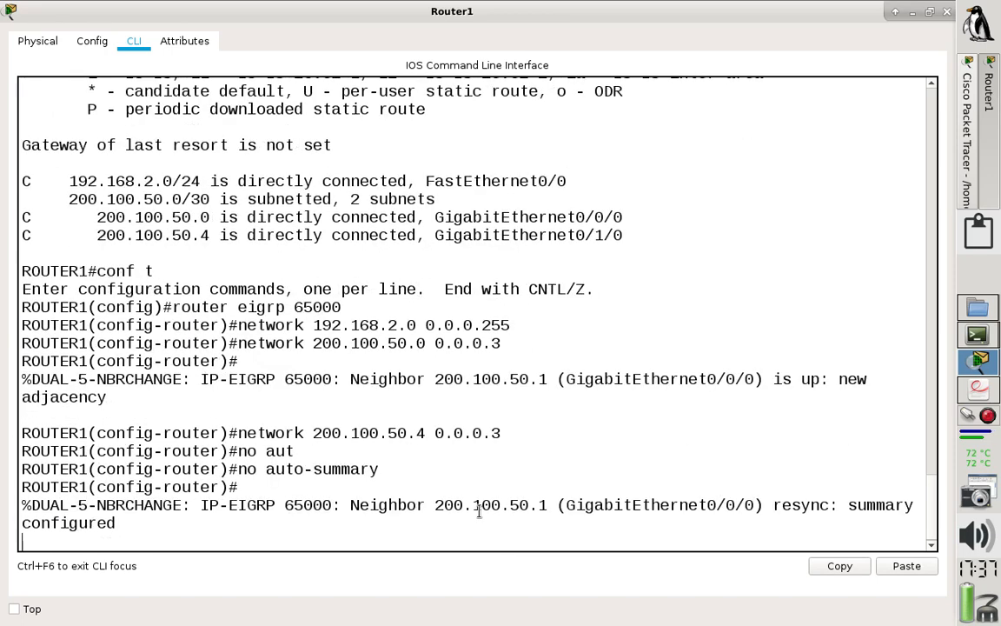
pyautogui.press('Return')
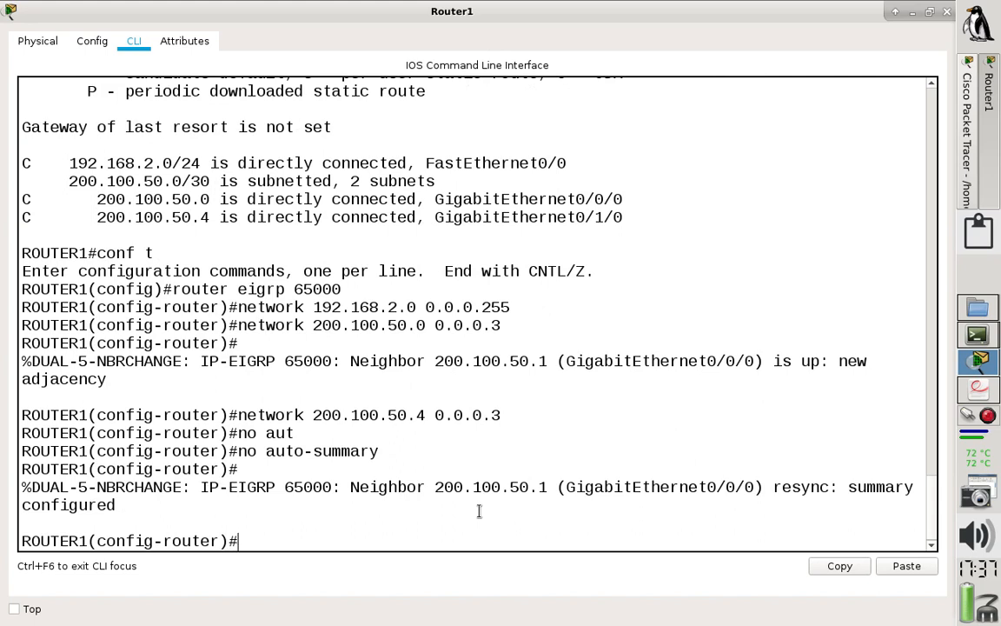
# Save Router1's running configuration with do wr and exit to privileged EXEC mode.
pyautogui.write('do wr')
pyautogui.press('Return')
pyautogui.write('end')
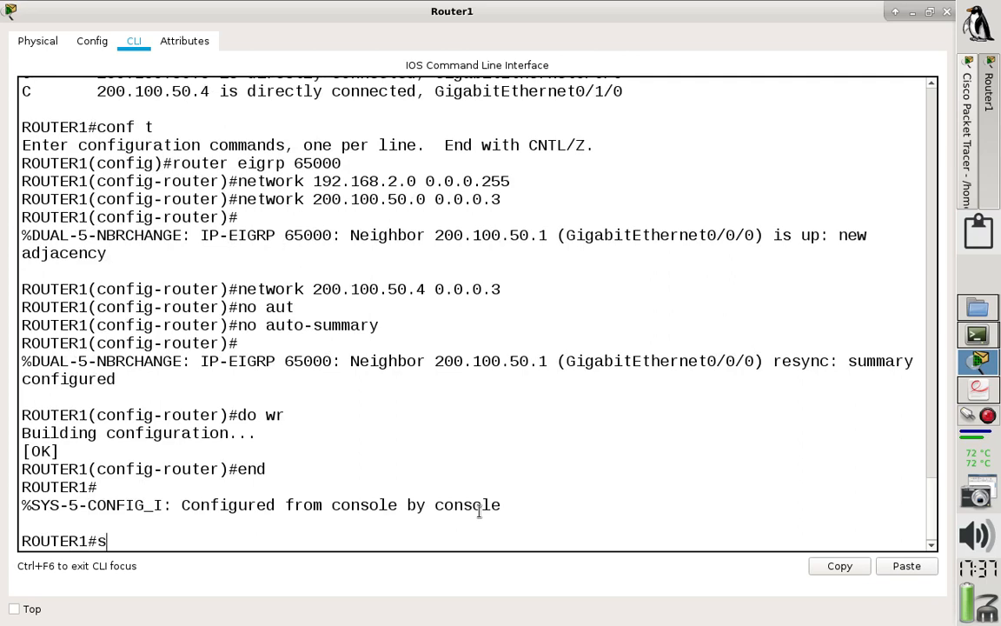
# Display Router1's routing table with sh ip route.
pyautogui.write('rou')
pyautogui.press('Tab')
pyautogui.press('Return')
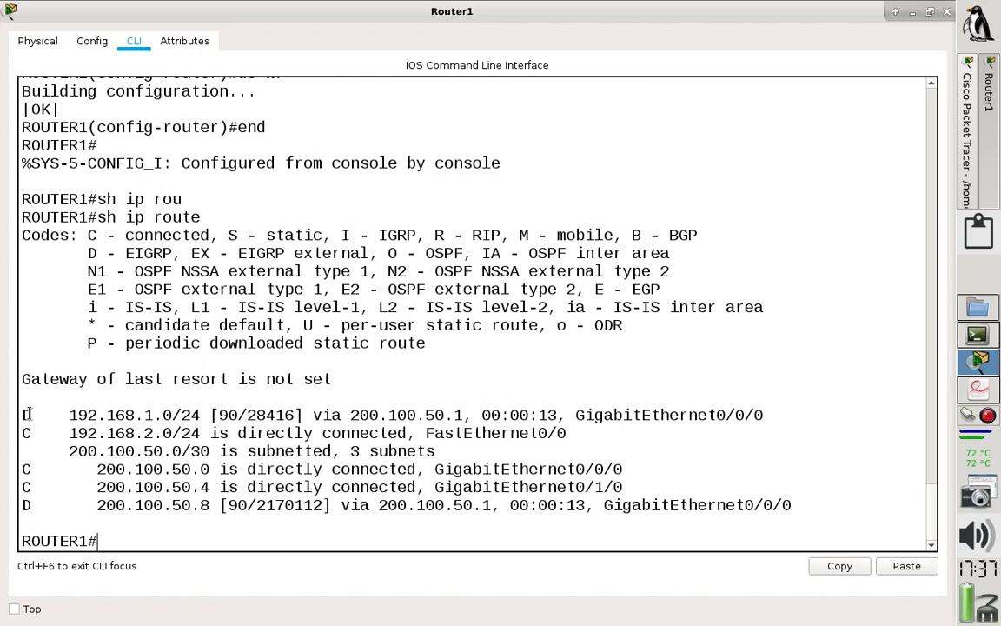
# Examine the routing table's code legend for the EIGRP, connected and RIP entries on Router1.
pyautogui.moveTo(21, 415); pyautogui.dragTo(33, 415)
pyautogui.moveTo(87, 253); pyautogui.dragTo(171, 253)
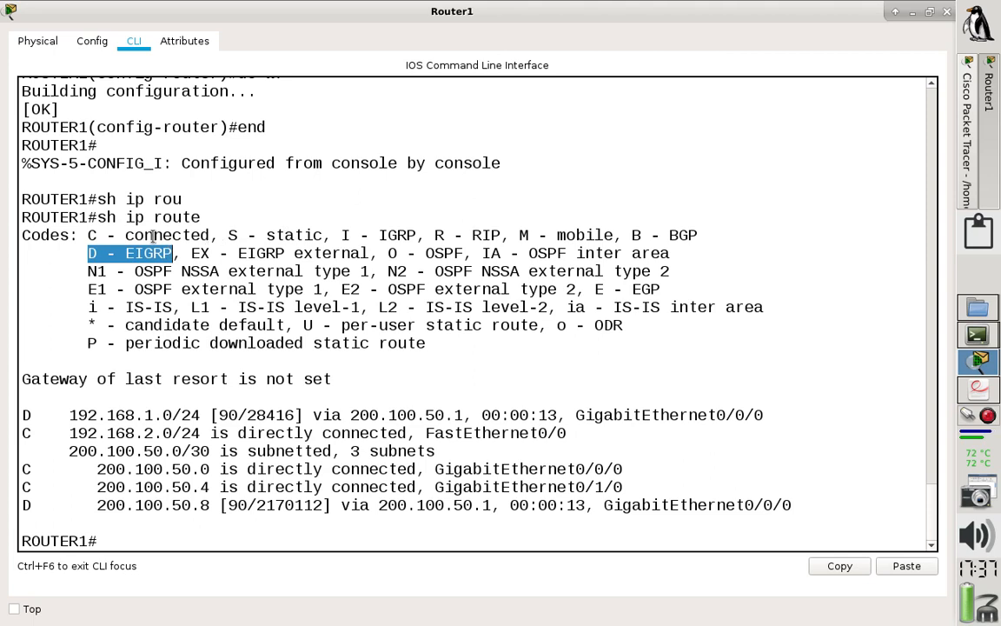
pyautogui.moveTo(89, 234); pyautogui.dragTo(206, 234)
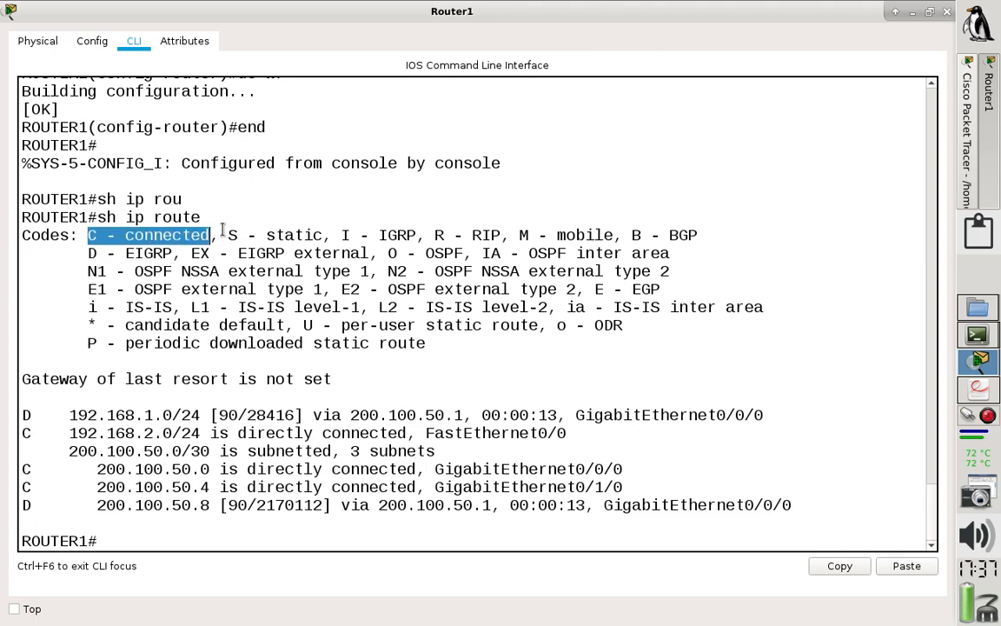
pyautogui.moveTo(224, 235); pyautogui.dragTo(508, 235)
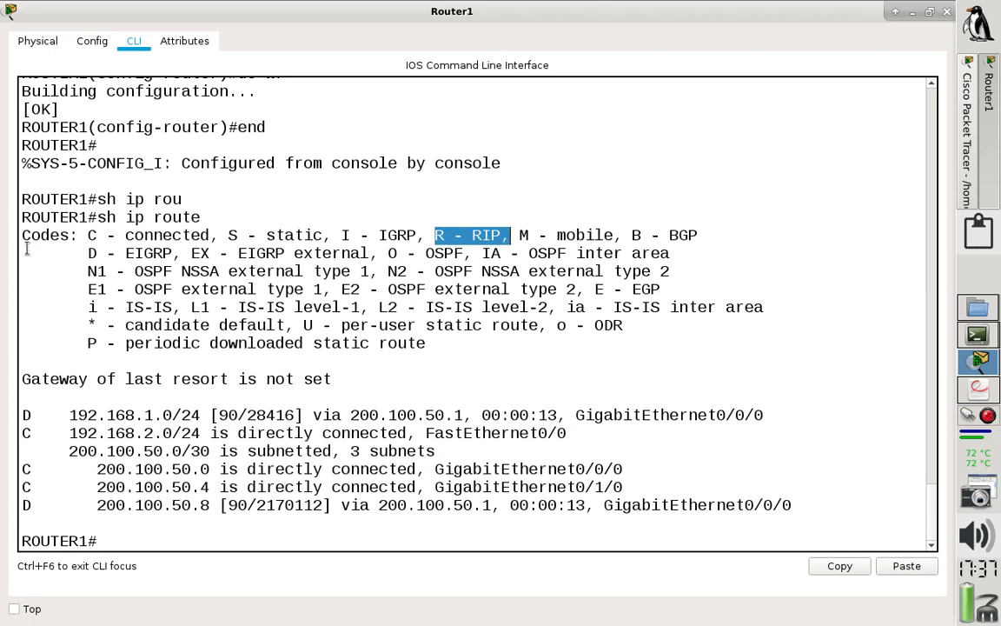
pyautogui.moveTo(96, 253); pyautogui.dragTo(172, 253)
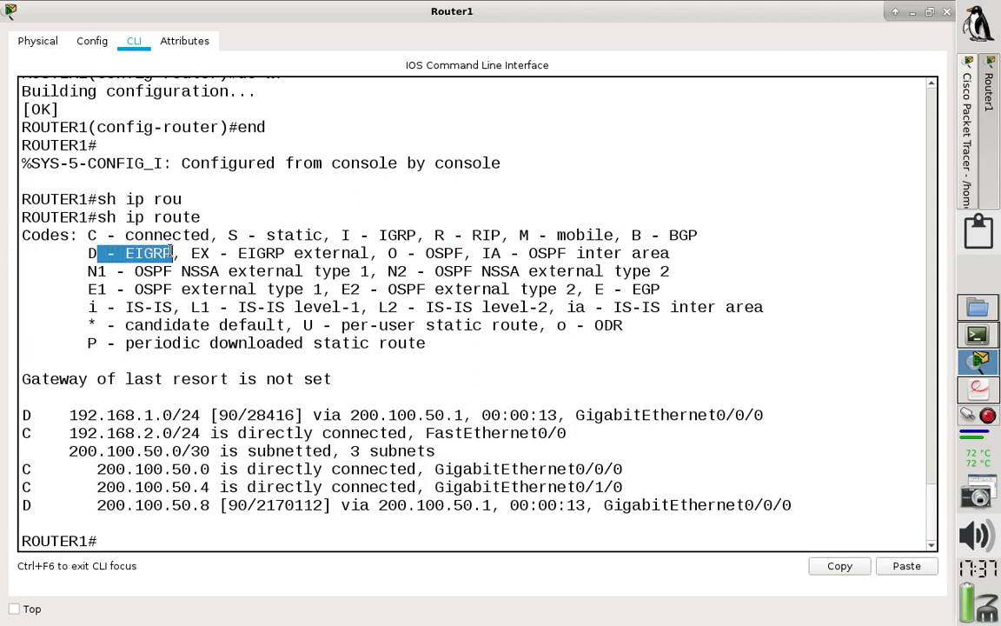
pyautogui.moveTo(84, 253); pyautogui.dragTo(173, 253)
# Examine the EIGRP route to 192.168.1.0/24, including its outgoing interface, administrative distance and metric.
pyautogui.click(74, 421)
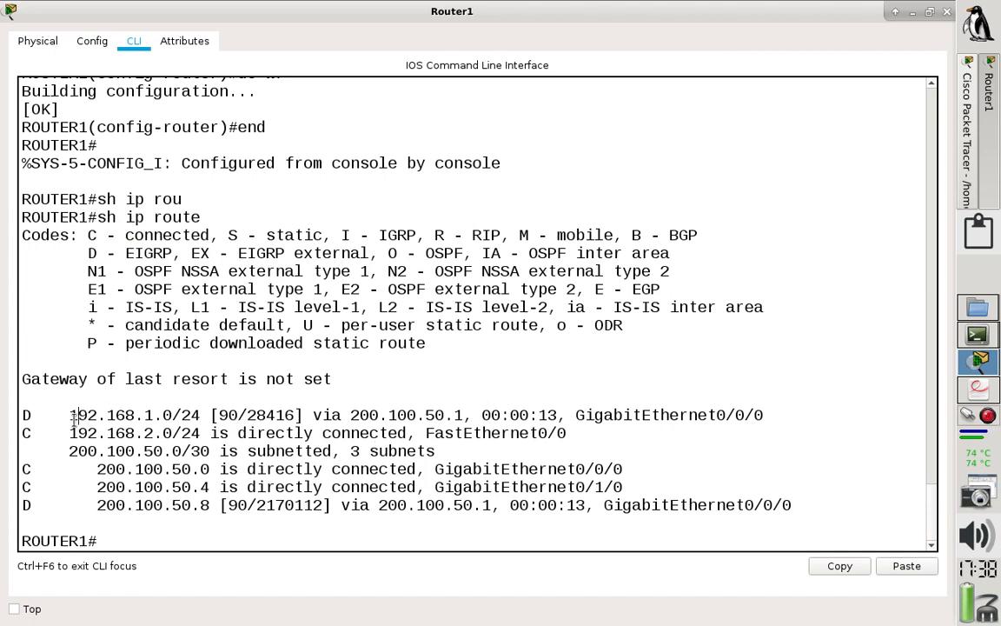
pyautogui.moveTo(61, 416); pyautogui.dragTo(200, 416)
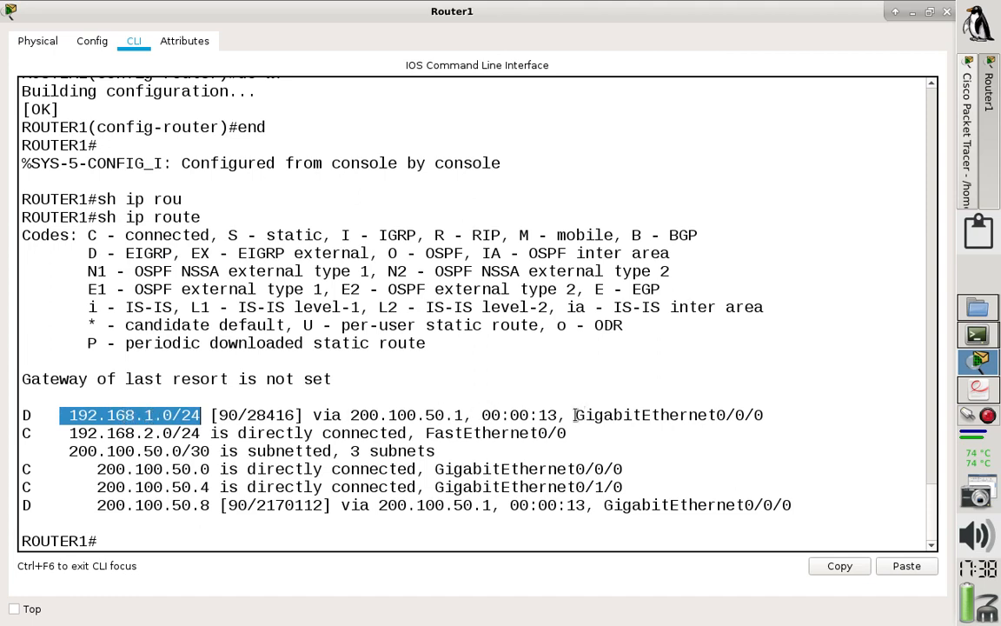
pyautogui.moveTo(576, 416); pyautogui.dragTo(774, 415)
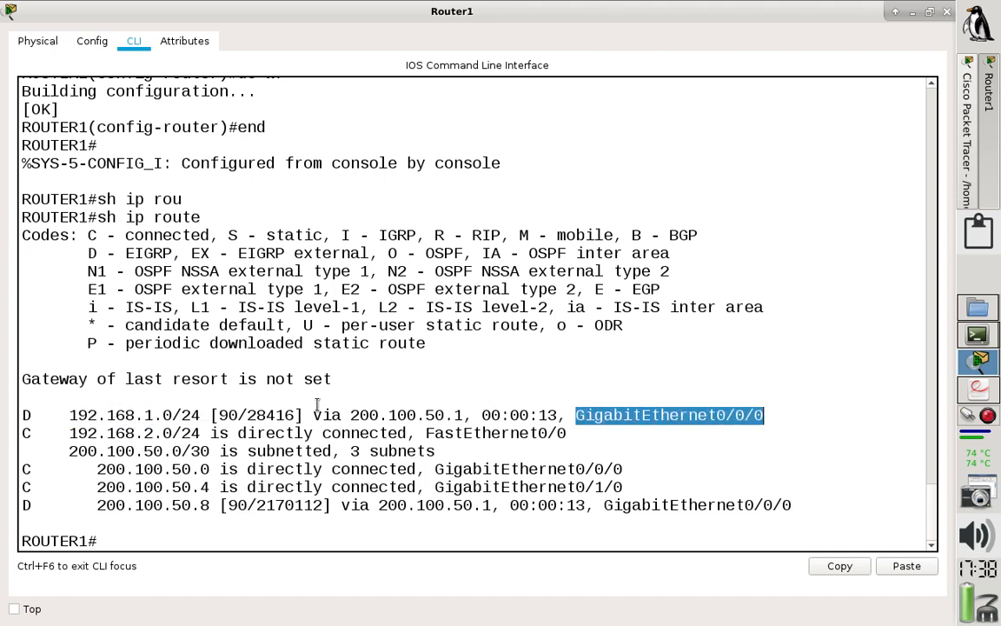
pyautogui.moveTo(218, 415); pyautogui.dragTo(240, 415)
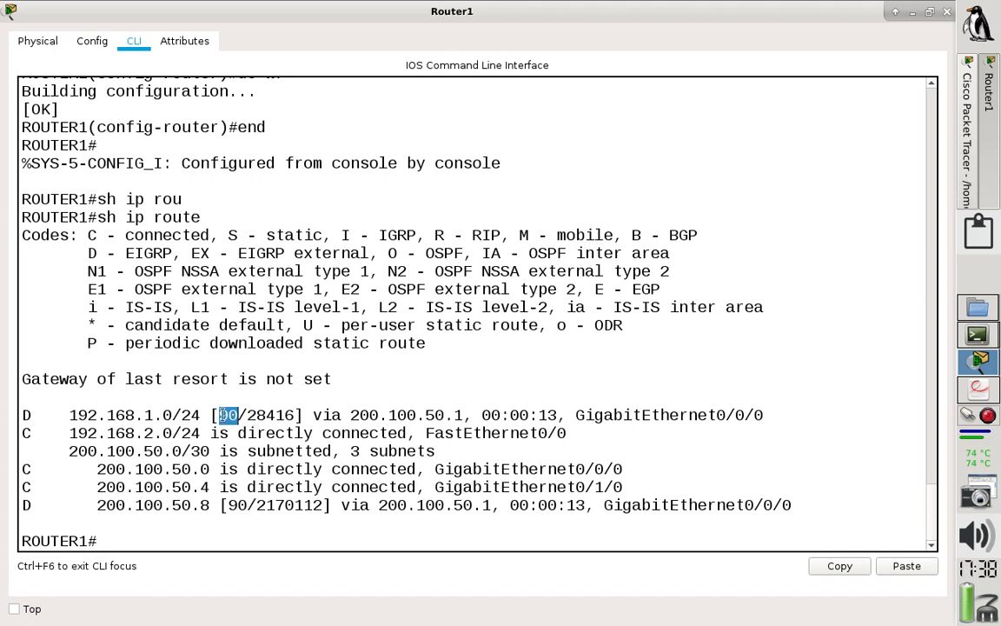
pyautogui.click(246, 414)
pyautogui.doubleClick(269, 415)
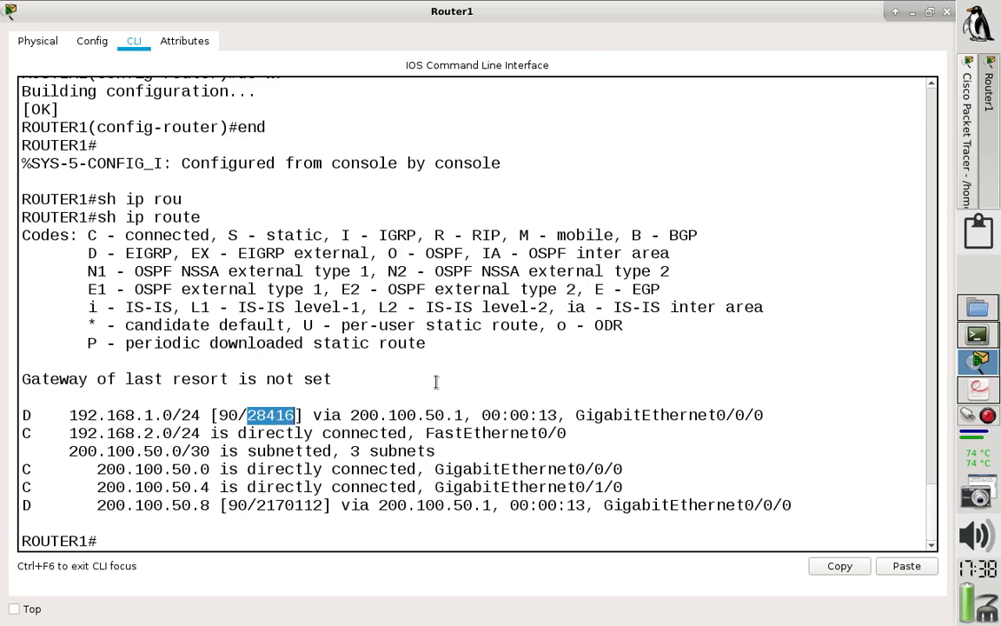
# Place a text note reading 100M above the link between Switch0 and Router0 in the topology workspace.
pyautogui.click(970, 179)
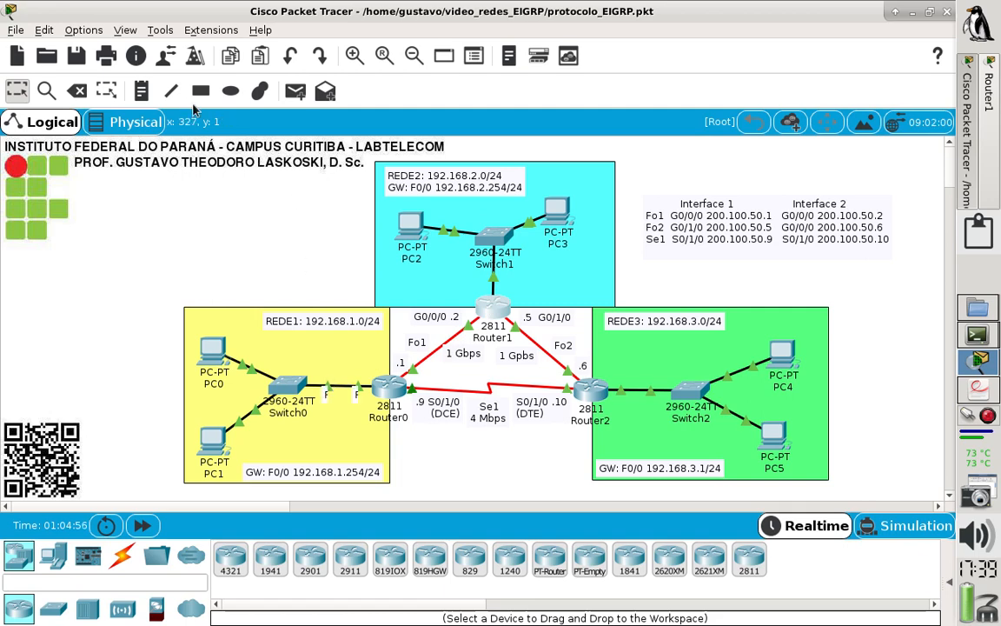
pyautogui.click(140, 91)
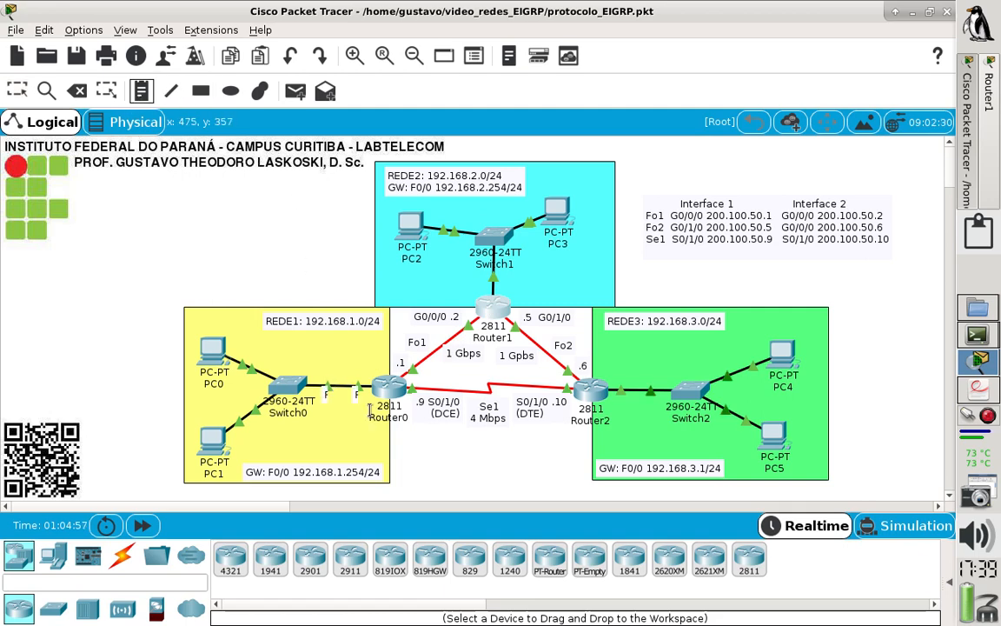
pyautogui.click(328, 369)
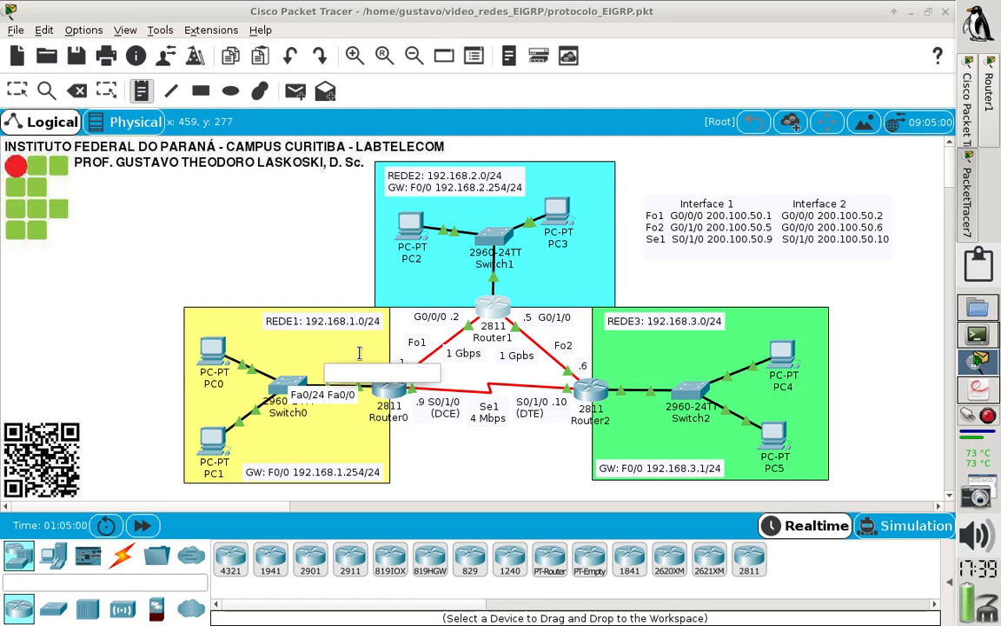
pyautogui.write('1')
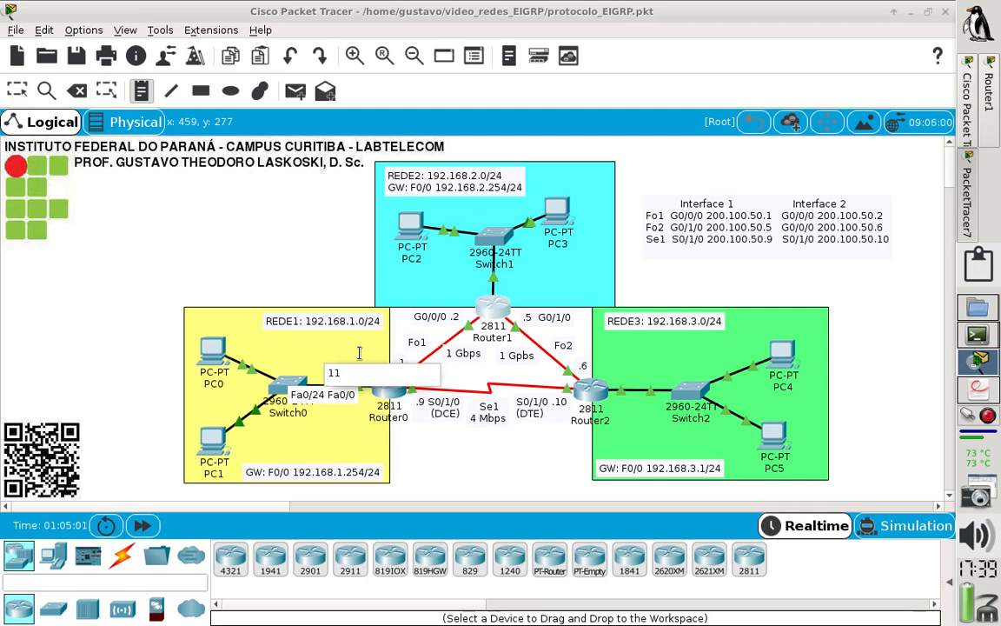
pyautogui.write('00M')
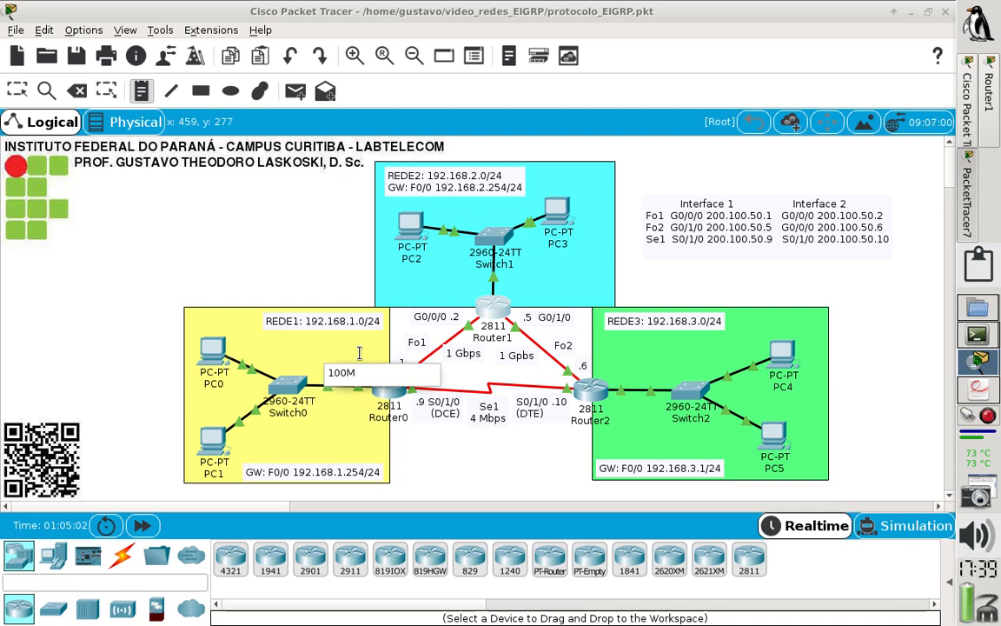
pyautogui.click(204, 259)
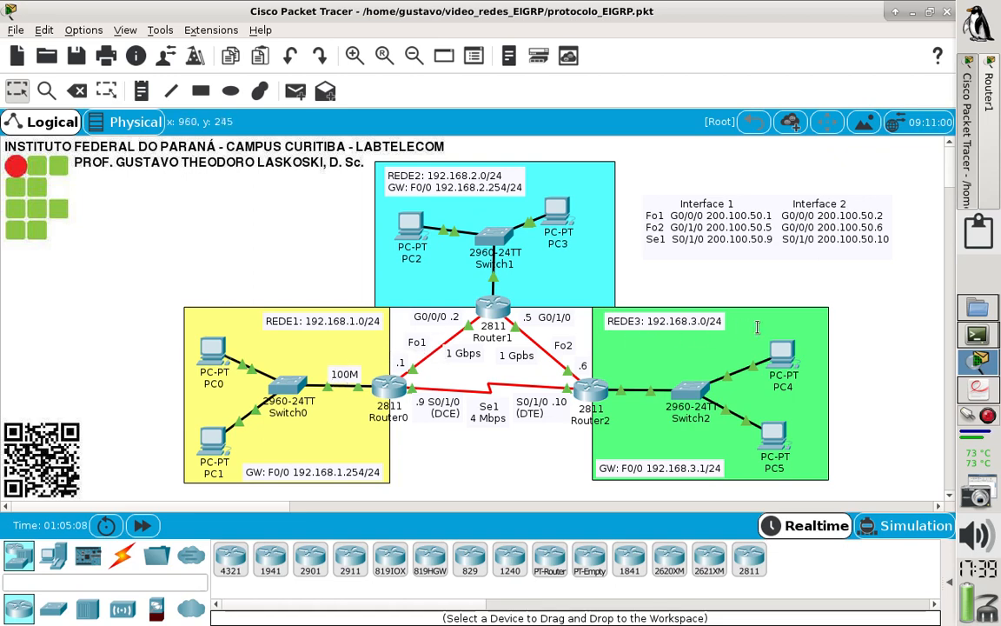
# Switch to the terminal notes in notes_EIGRP.txt and highlight the FastEthernet row of the metric table.
pyautogui.click(977, 335)
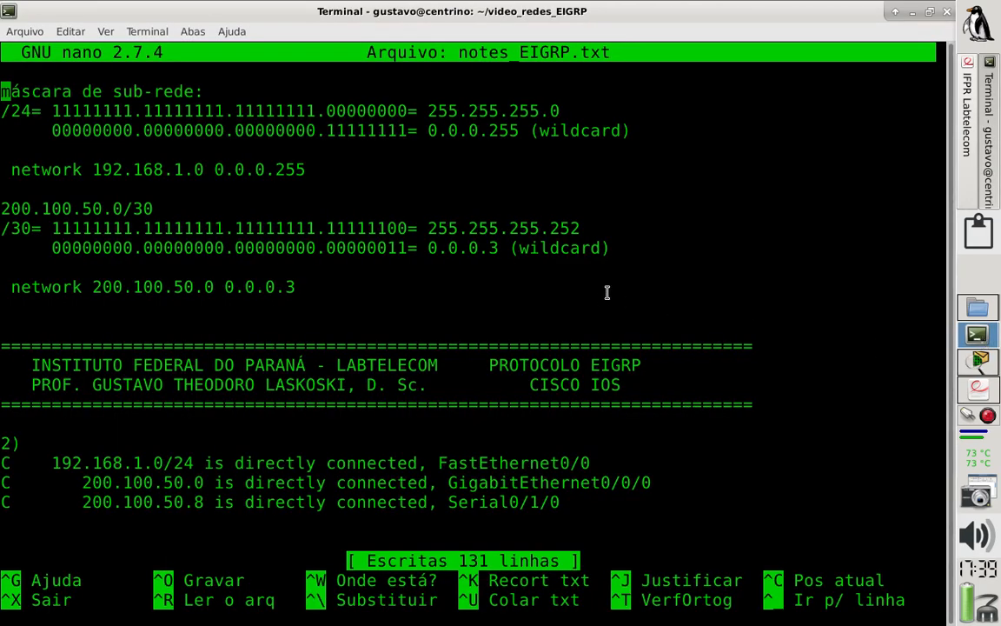
pyautogui.scroll(15, 606, 292)
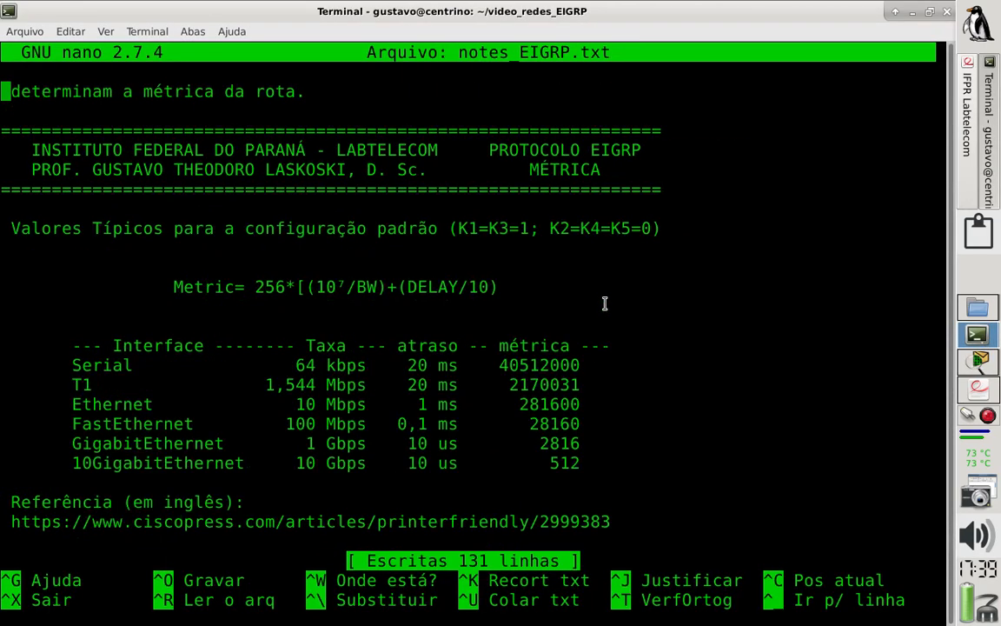
pyautogui.moveTo(593, 425); pyautogui.dragTo(551, 425)
pyautogui.click(530, 425)
pyautogui.click(71, 425)
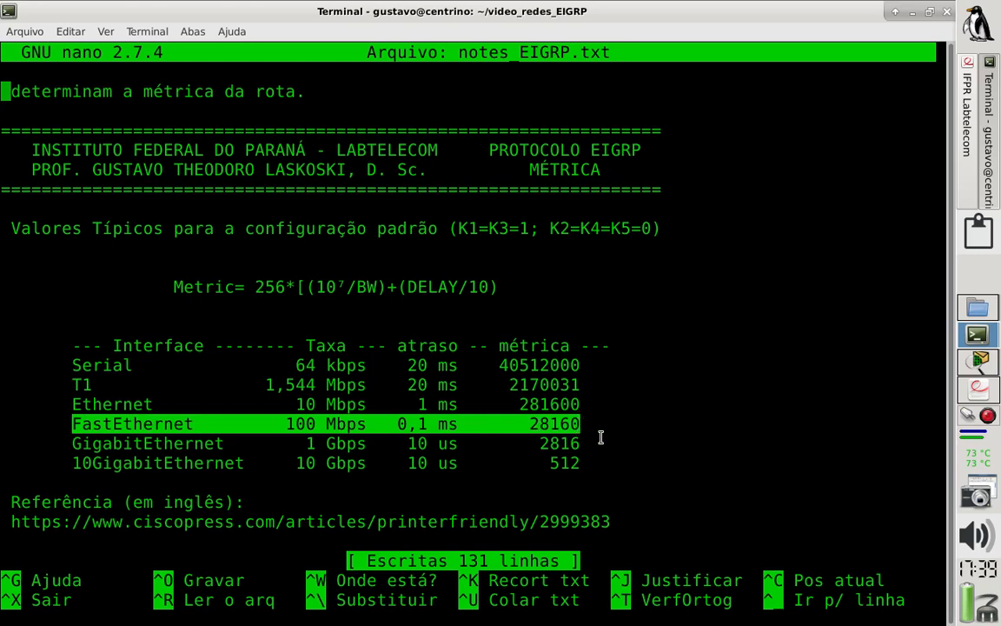
# Return to Router1's command line in Packet Tracer and examine the EIGRP route to 200.100.50.8.
pyautogui.click(976, 361)
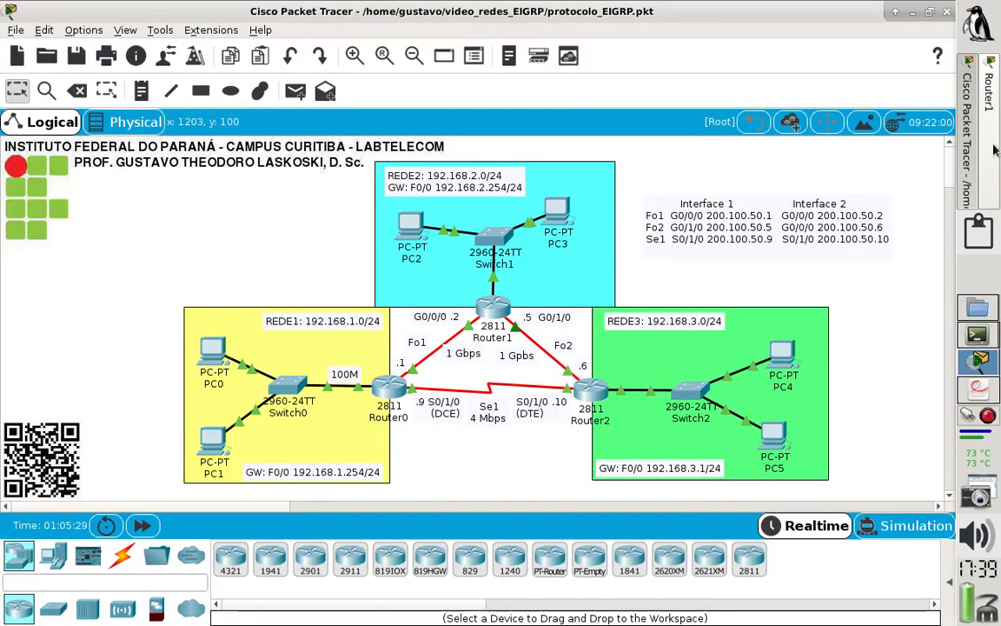
pyautogui.click(991, 102)
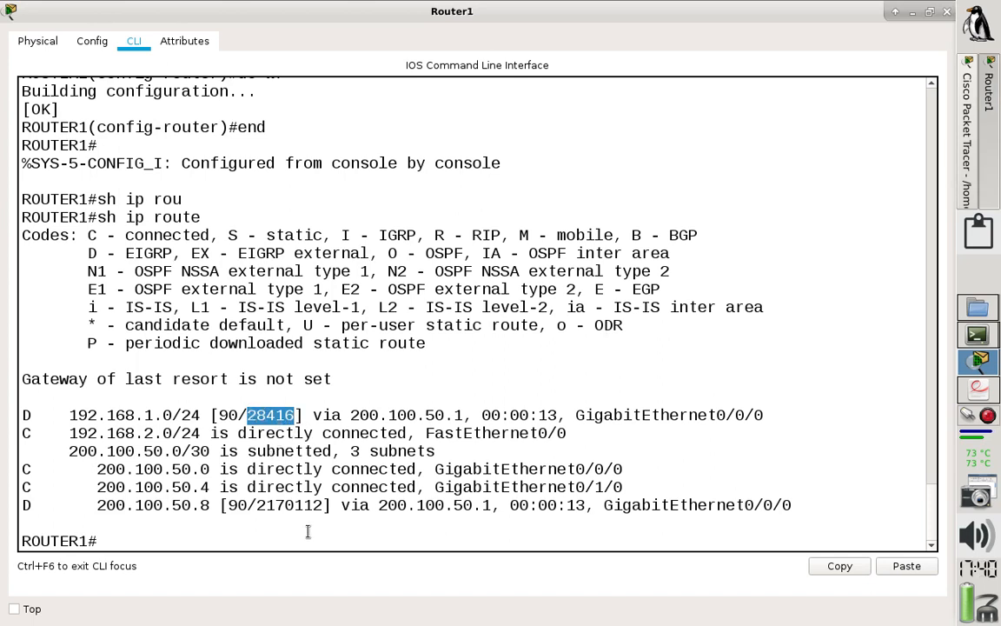
pyautogui.click(224, 505)
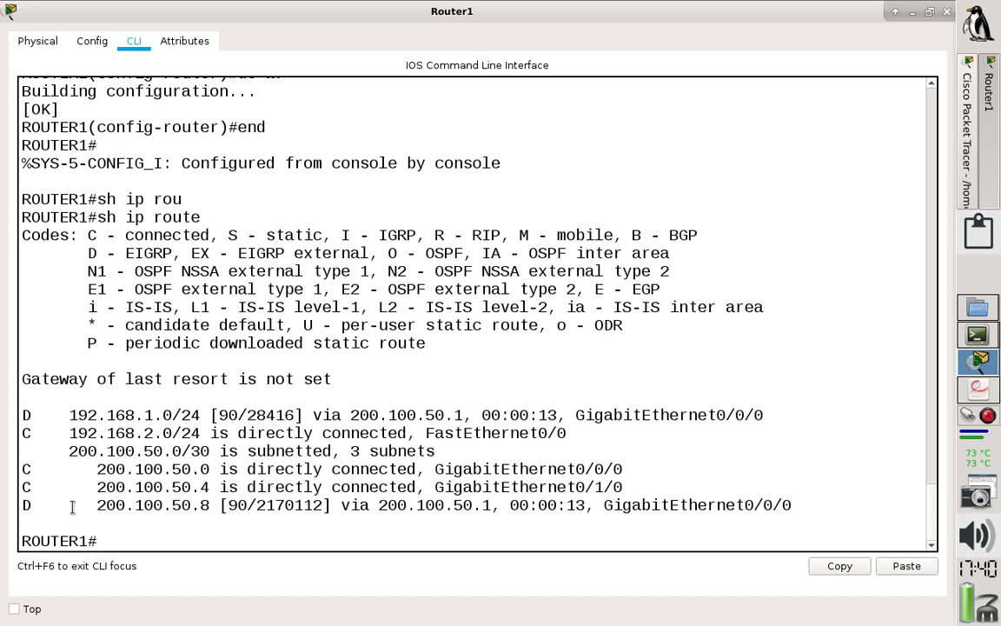
pyautogui.click(29, 505)
pyautogui.moveTo(97, 505); pyautogui.dragTo(210, 505)
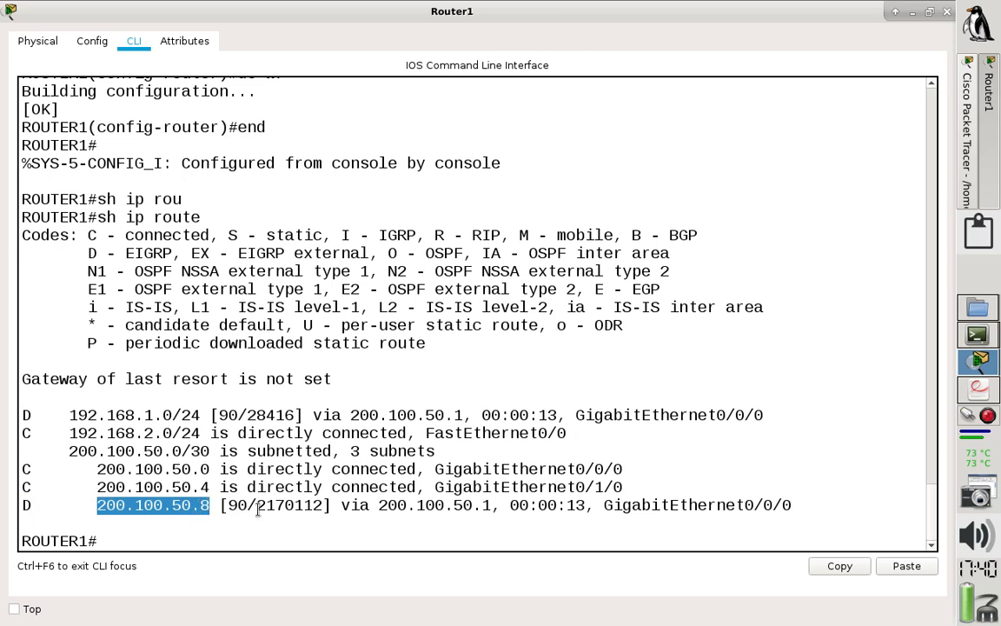
# Consult the EIGRP metric tables in Cisco_EIGRP.pdf and the notes, and view the topology diagram in laboratorio_EIGRP.pdf.
pyautogui.click(973, 399)
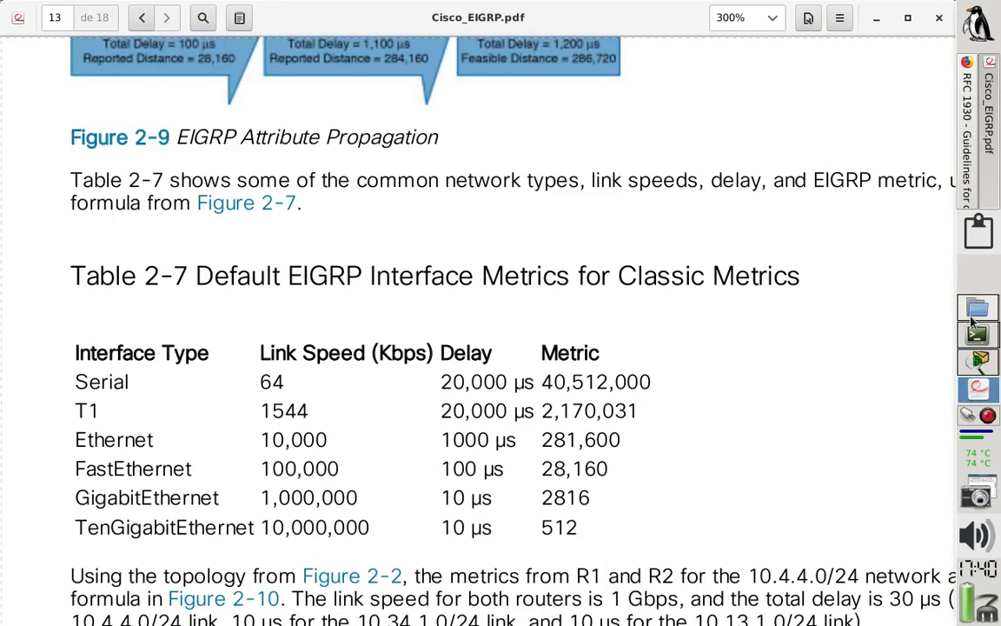
pyautogui.click(975, 339)
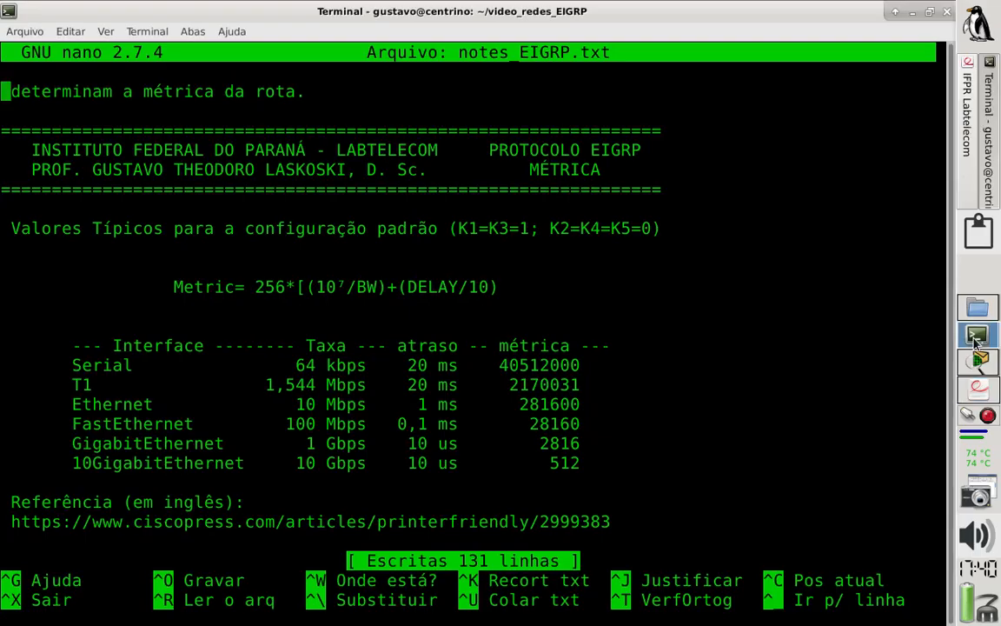
pyautogui.click(963, 178)
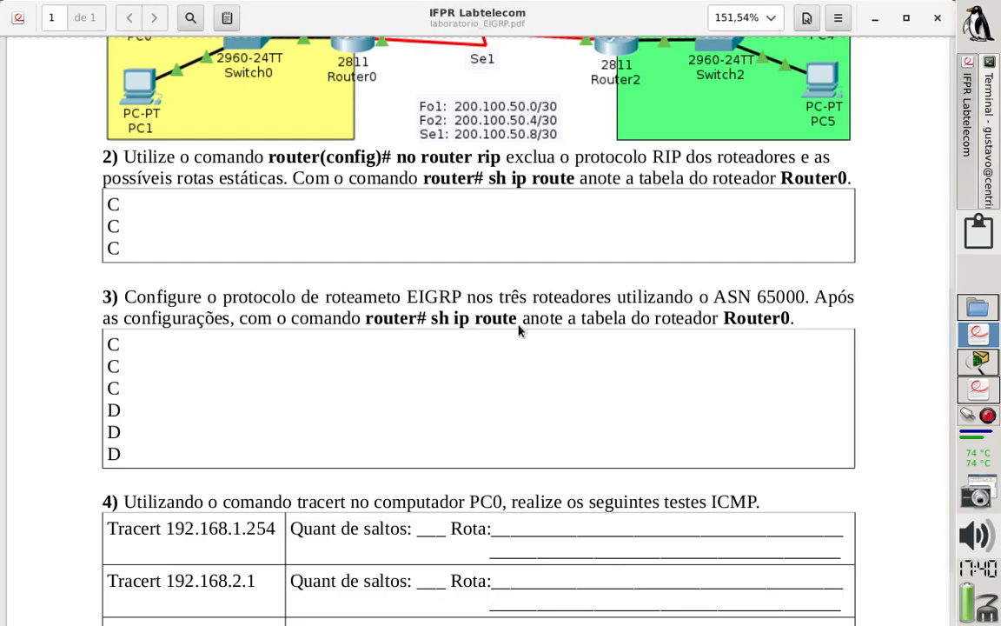
pyautogui.scroll(5, 380, 297)
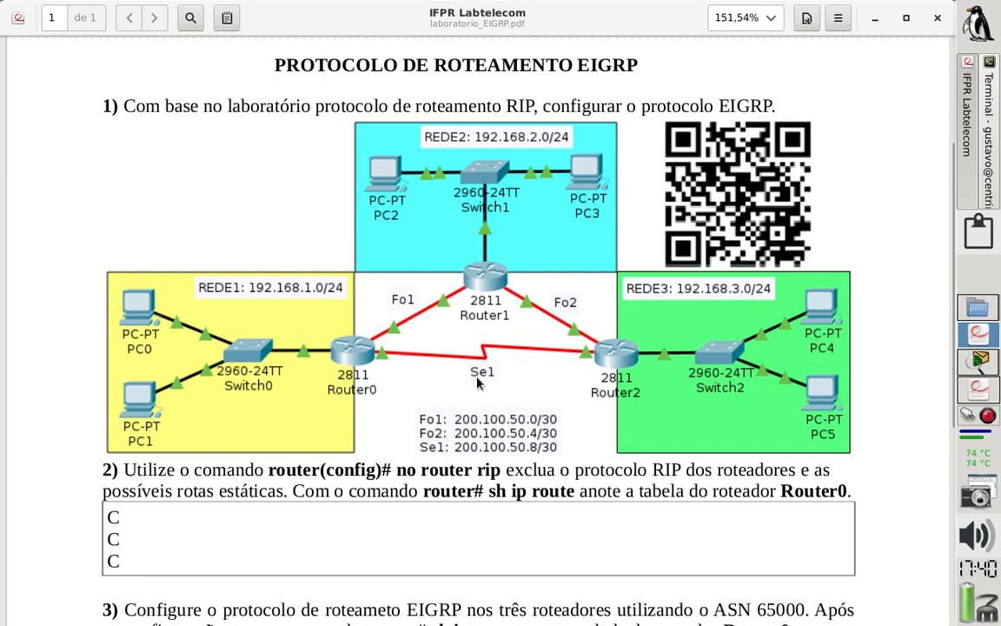
# Highlight the metric of the 200.100.50.8 route on Router1 and reopen the interface metric table in the terminal notes.
pyautogui.click(979, 360)
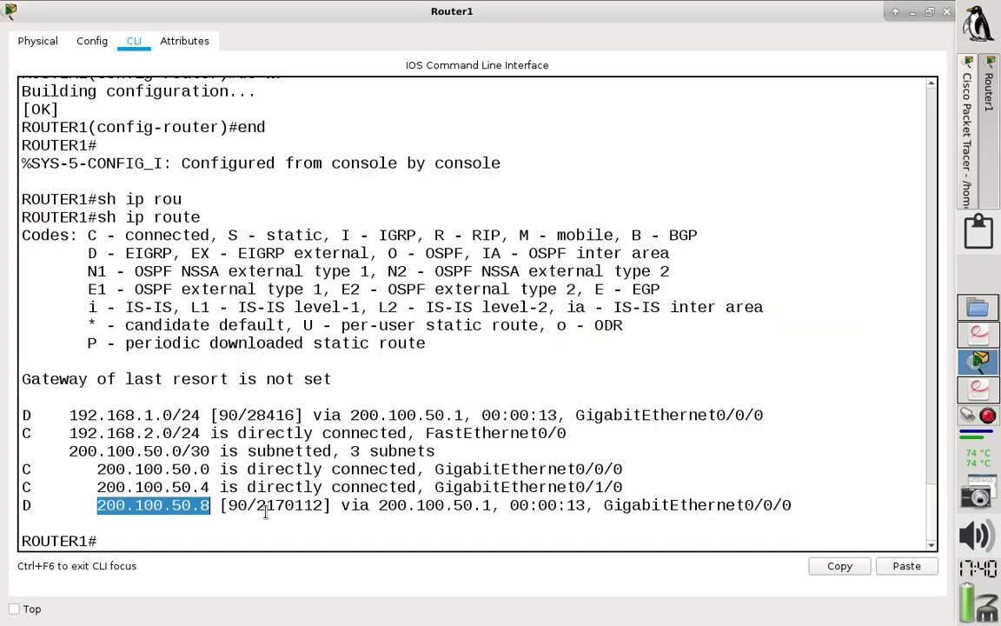
pyautogui.moveTo(256, 505); pyautogui.dragTo(323, 505)
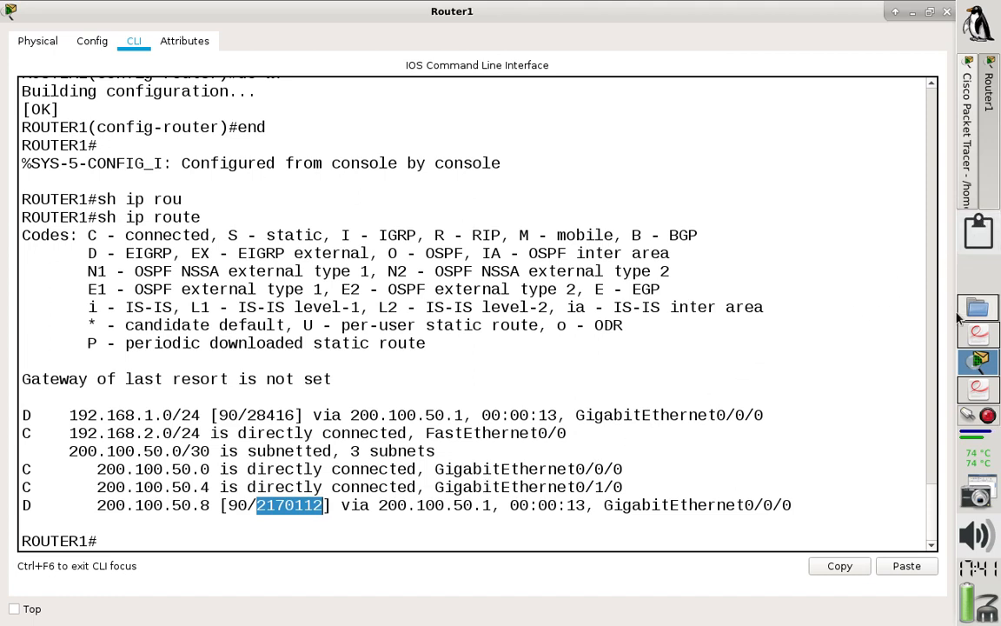
pyautogui.click(974, 335)
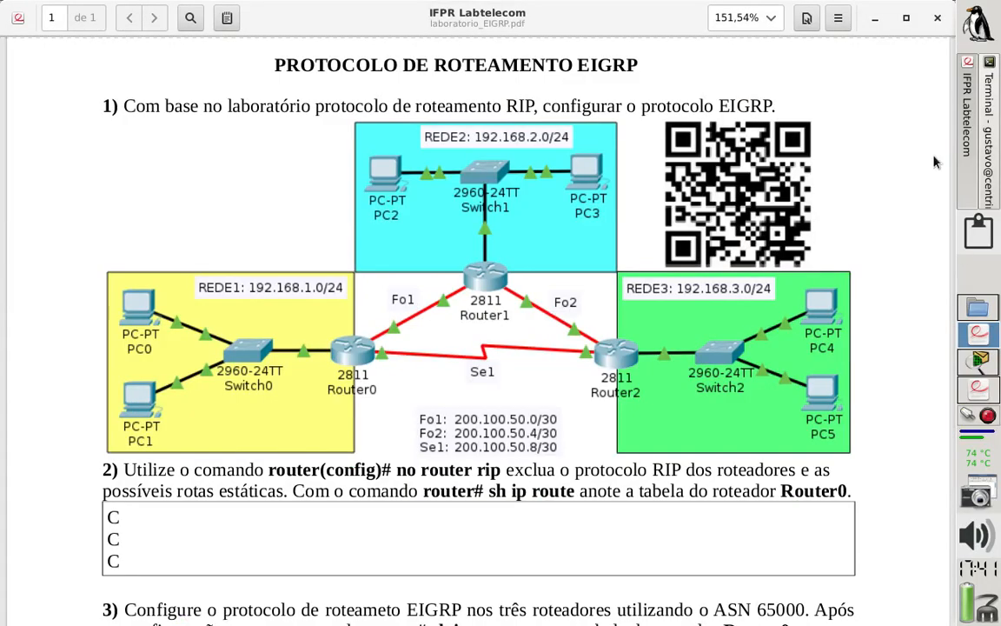
pyautogui.click(989, 135)
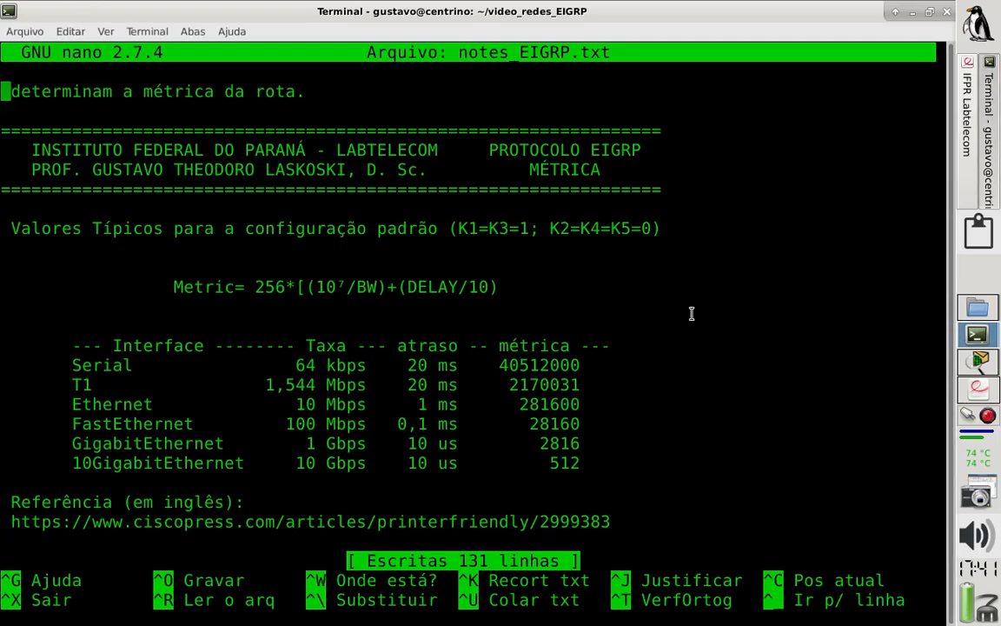
# Highlight the T1 row and its metric value in the interface metric table of the notes.
pyautogui.click(513, 385)
pyautogui.moveTo(581, 384); pyautogui.dragTo(69, 386)
pyautogui.moveTo(511, 384); pyautogui.dragTo(581, 385)
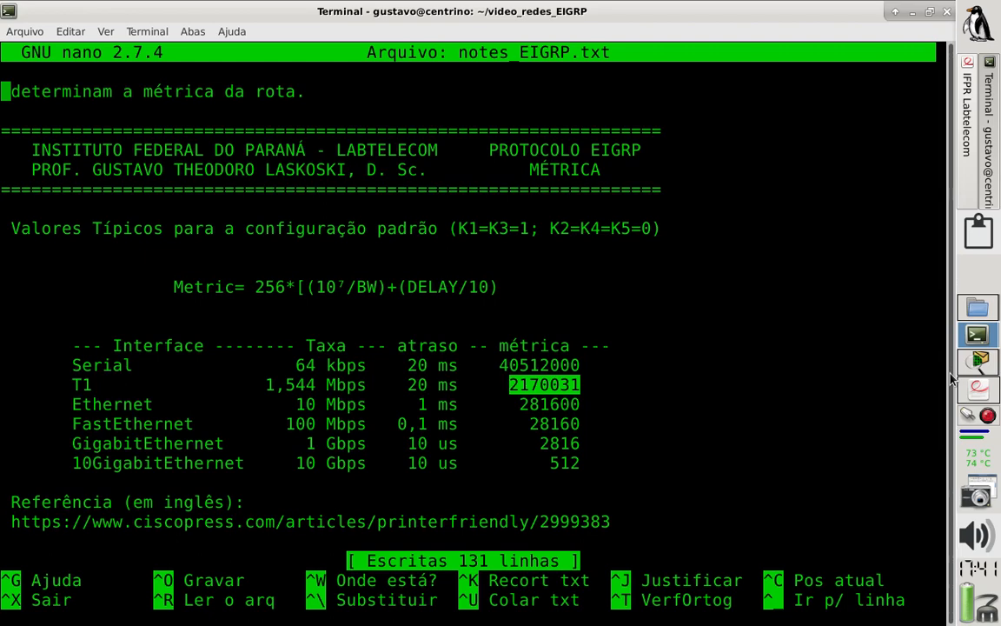
# Return to Router1's command line in Packet Tracer, redisplay its routing table with sh ip route, and close the router window.
pyautogui.click(978, 361)
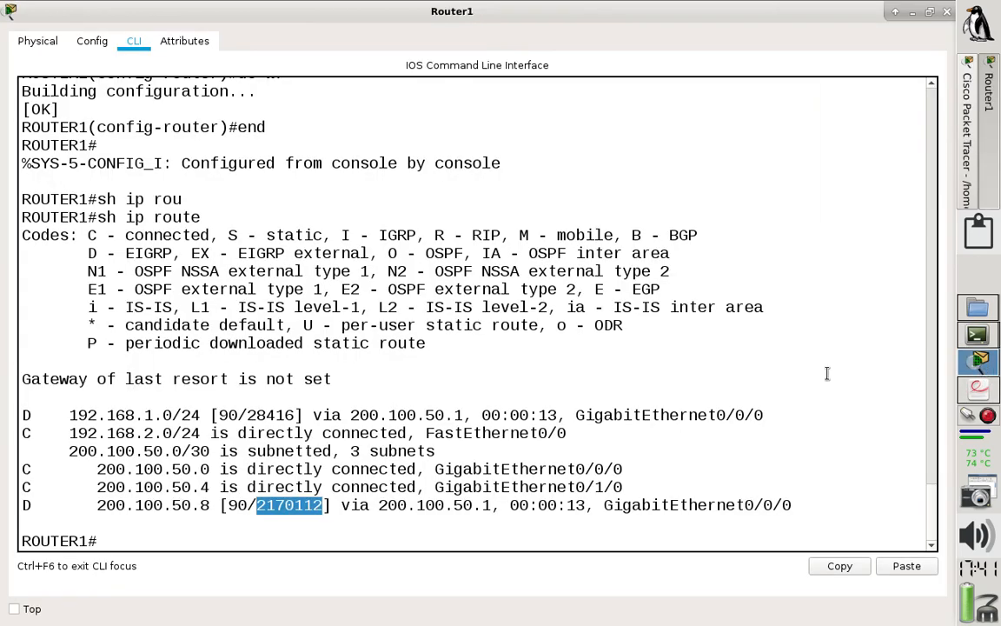
pyautogui.press('Up')
pyautogui.press('Return')
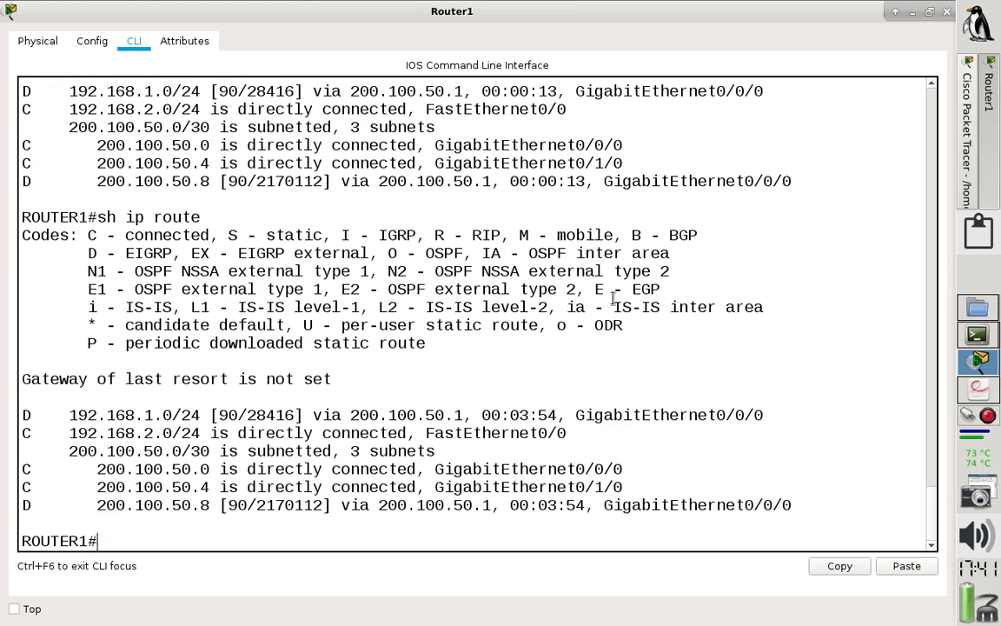
pyautogui.click(947, 12)
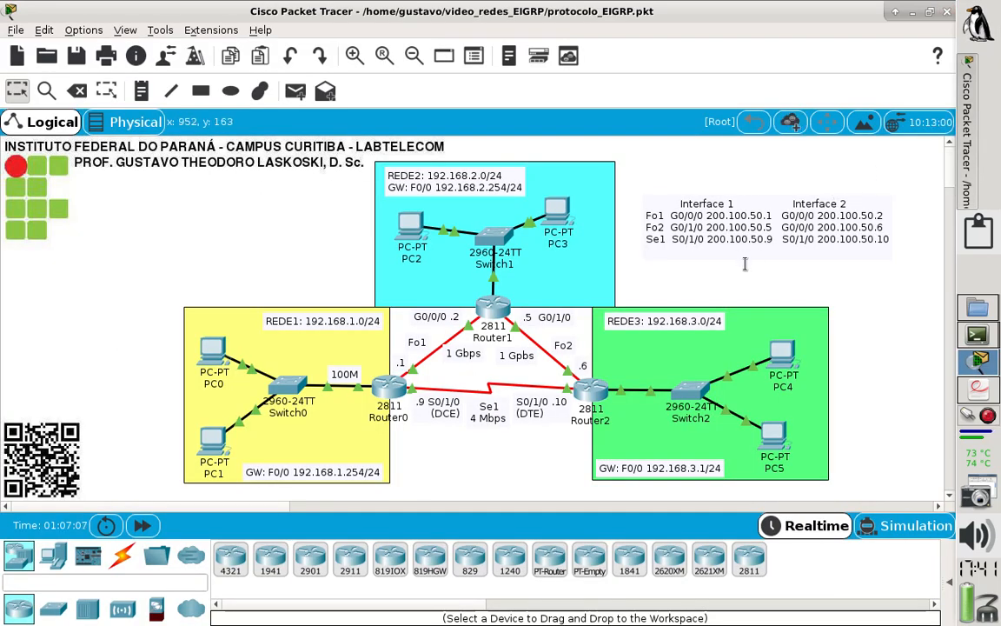
# Open Router2's command line maximized, enter privileged mode, and display its routing table with sh ip route.
pyautogui.click(590, 393)
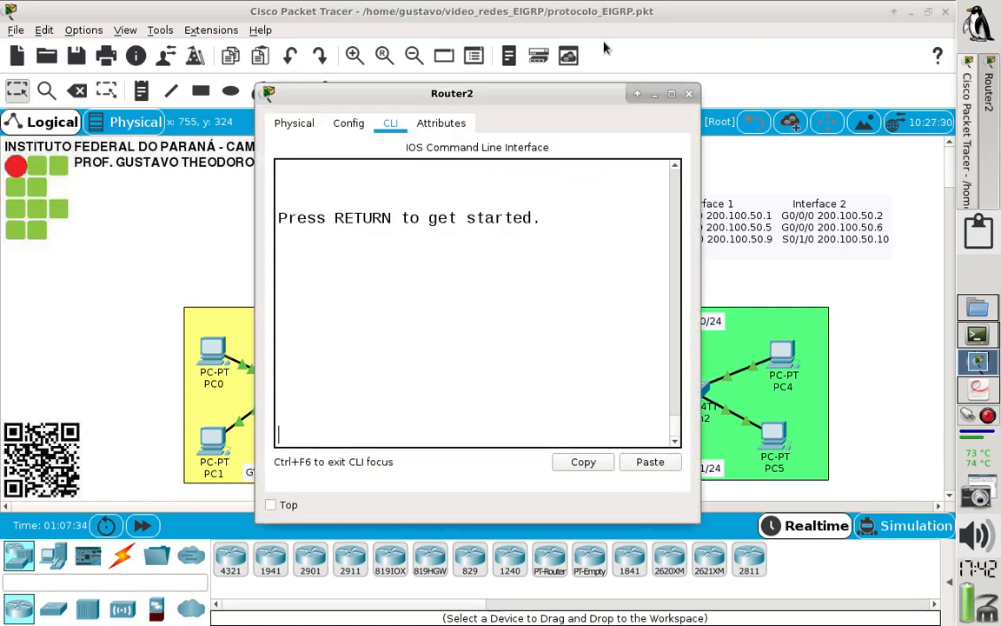
pyautogui.click(672, 93)
pyautogui.press('Return')
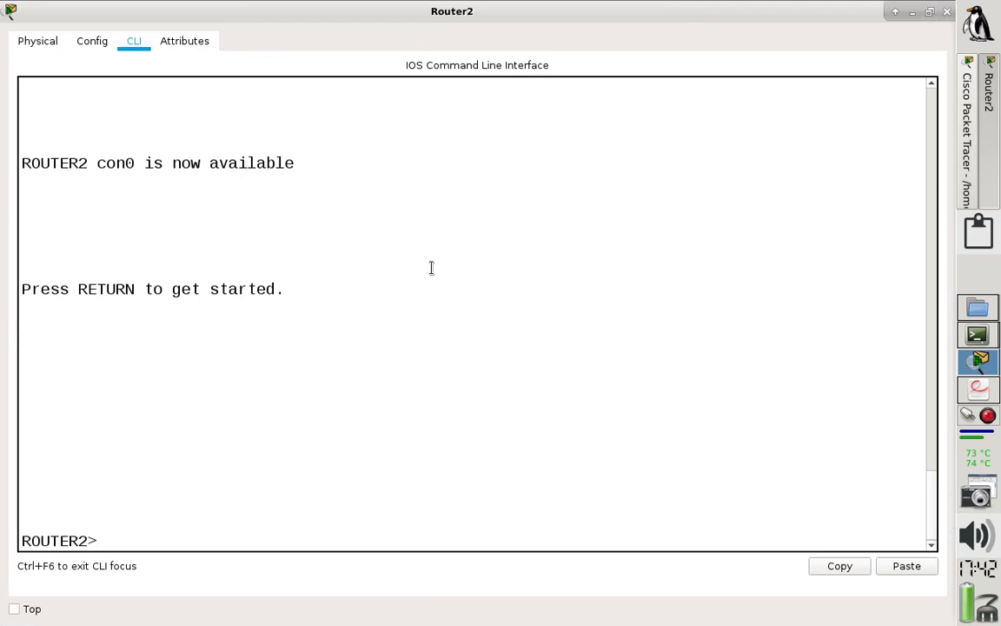
pyautogui.write('en')
pyautogui.press('Return')
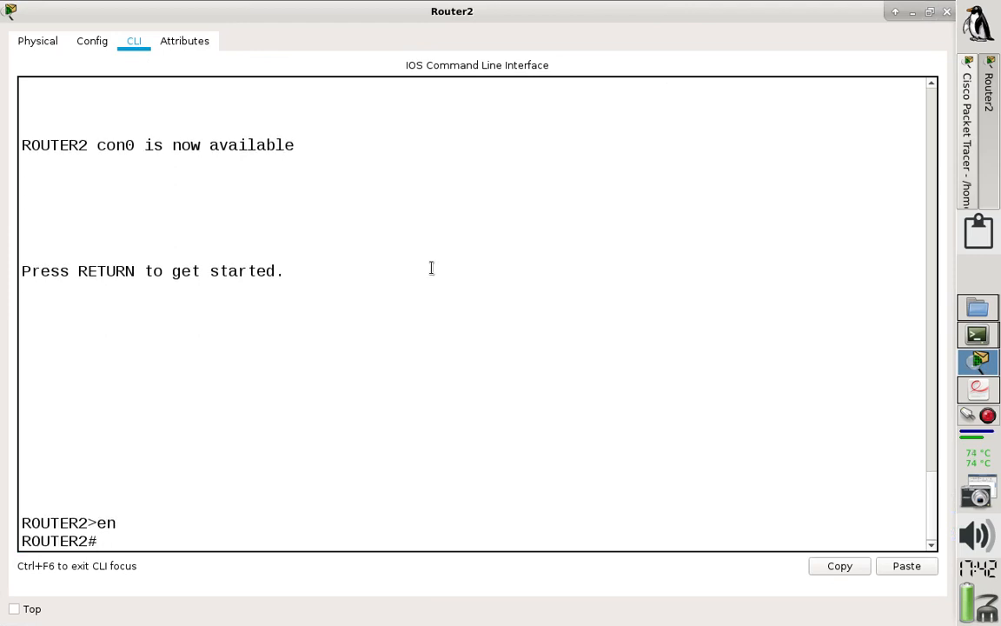
pyautogui.write('sh ip route')
pyautogui.press('Return')
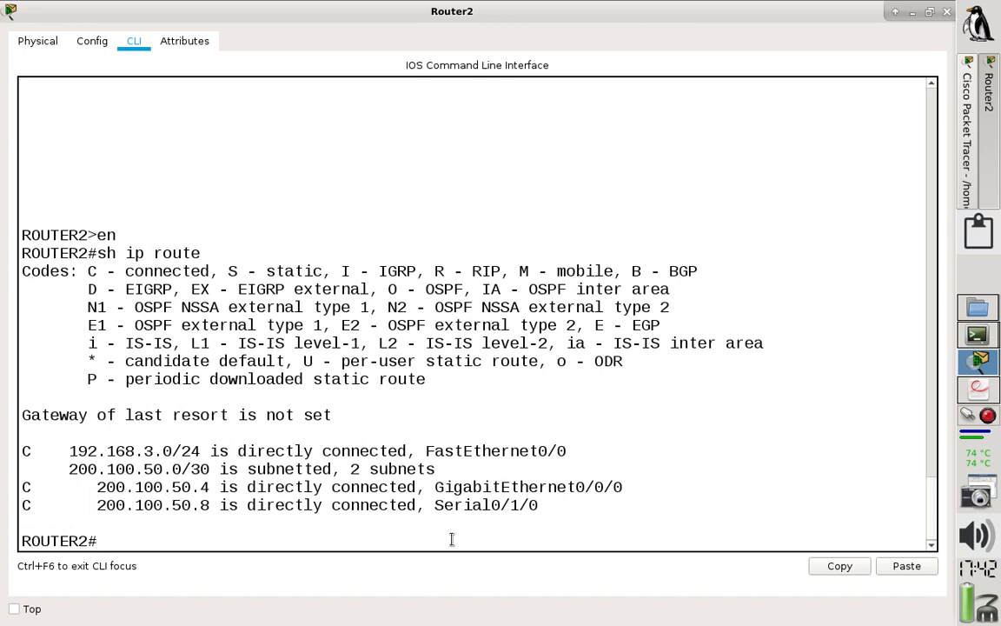
# Enter global configuration mode on Router2 and start the EIGRP process with autonomous system 65000.
pyautogui.write('conf t')
pyautogui.press('Return')
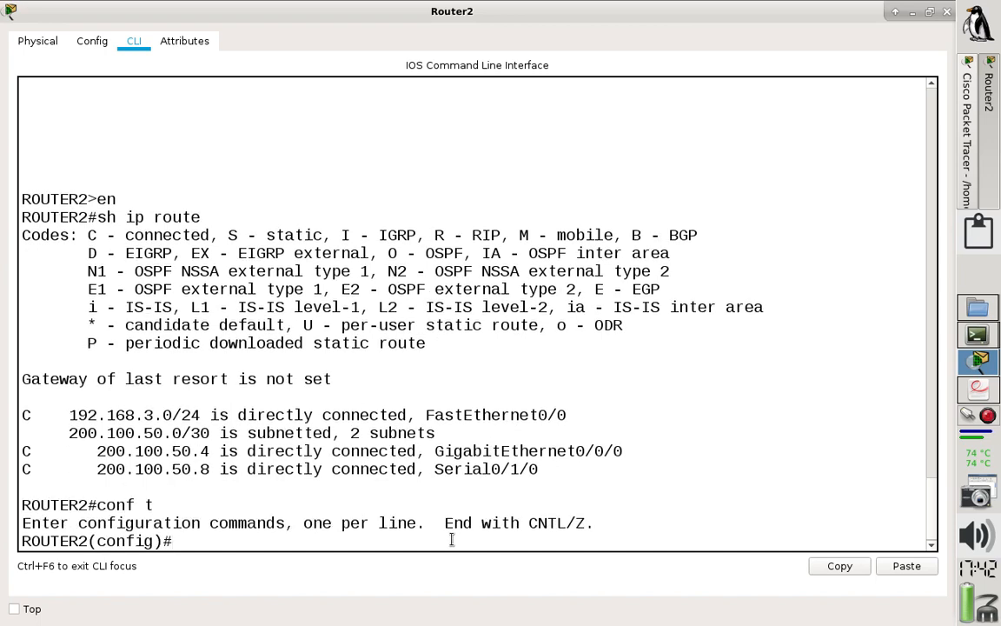
pyautogui.write('router eigrp')
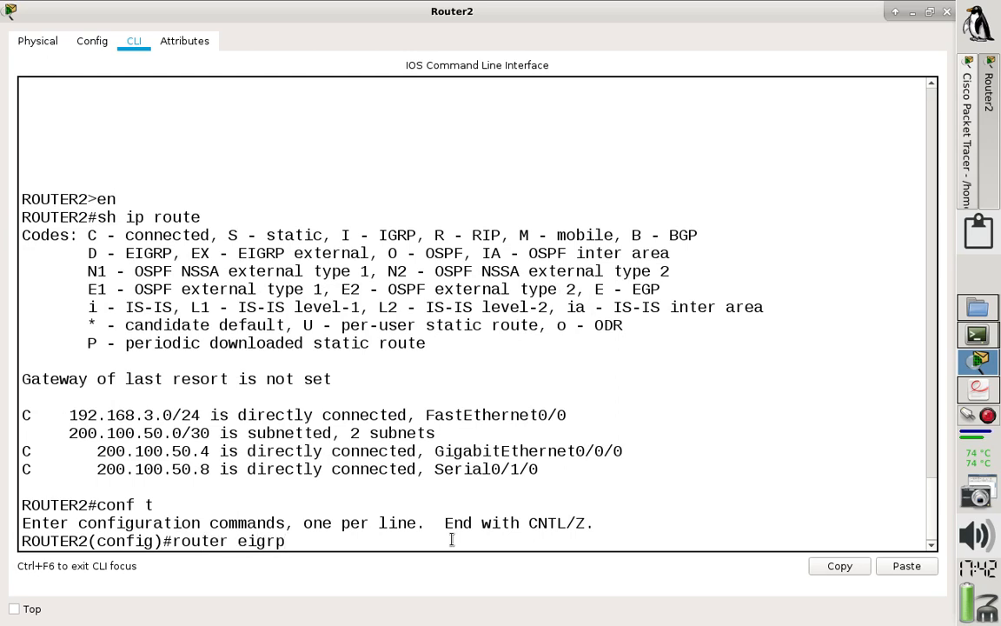
pyautogui.write(' 65000')
pyautogui.press('Return')
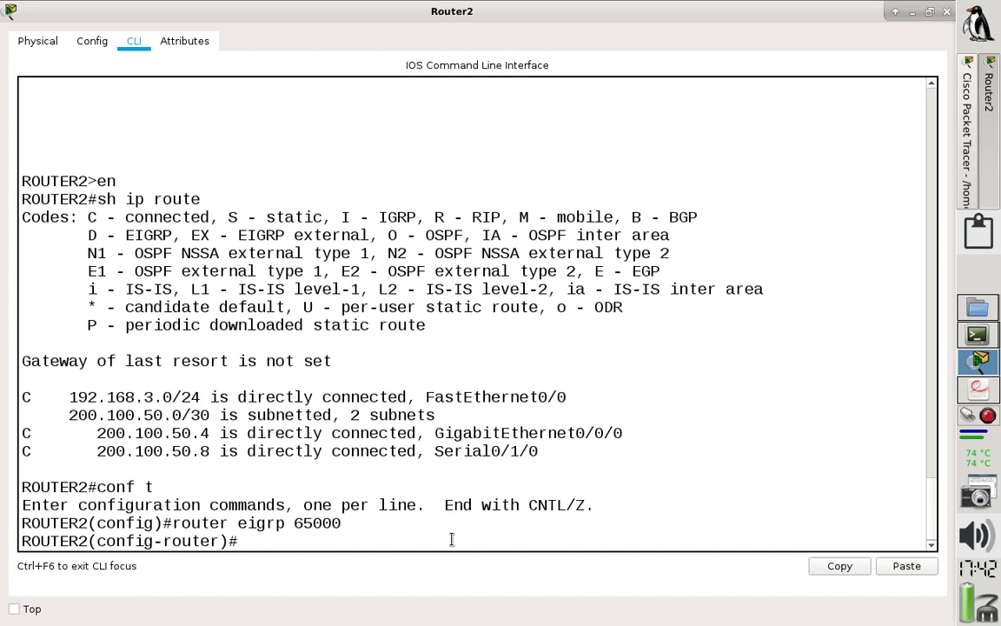
# Advertise network 192.168.3.0 with wildcard mask 0.0.0.255 in Router2's EIGRP process.
pyautogui.write('network 12.')
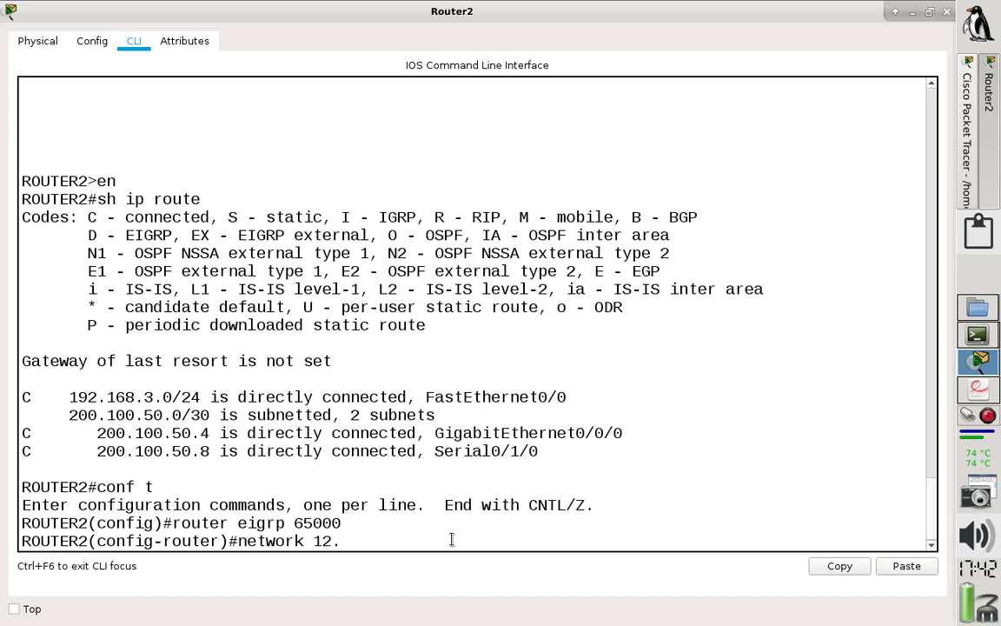
pyautogui.press('BackSpace')
pyautogui.press('BackSpace')
pyautogui.write('92.169')
pyautogui.press('BackSpace')
pyautogui.write('8.3.0')
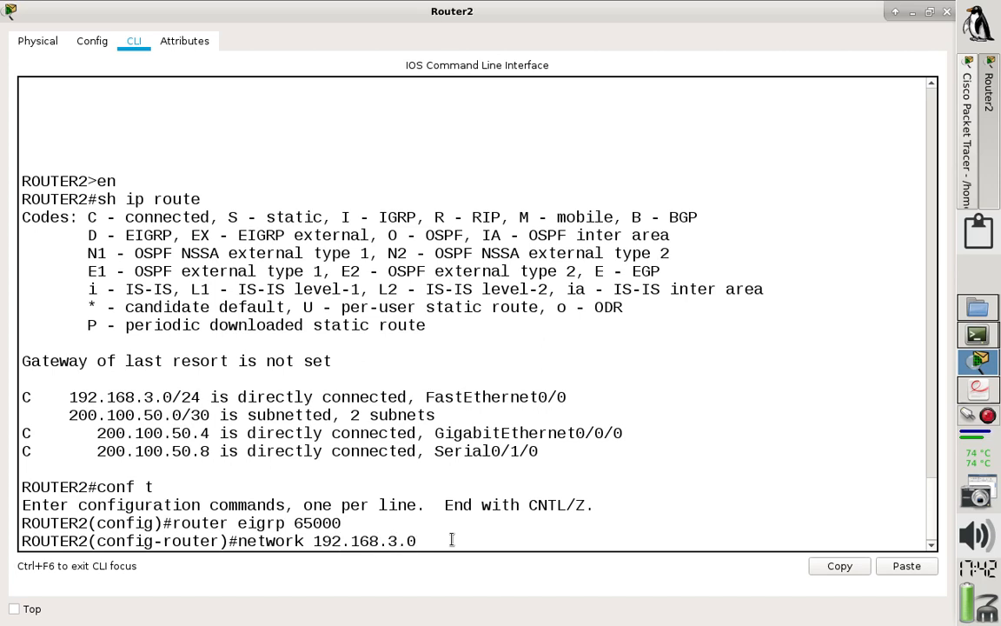
pyautogui.write(' 0.0.0.255')
pyautogui.moveTo(425, 541); pyautogui.dragTo(522, 543)
pyautogui.click(541, 548)
pyautogui.press('Return')
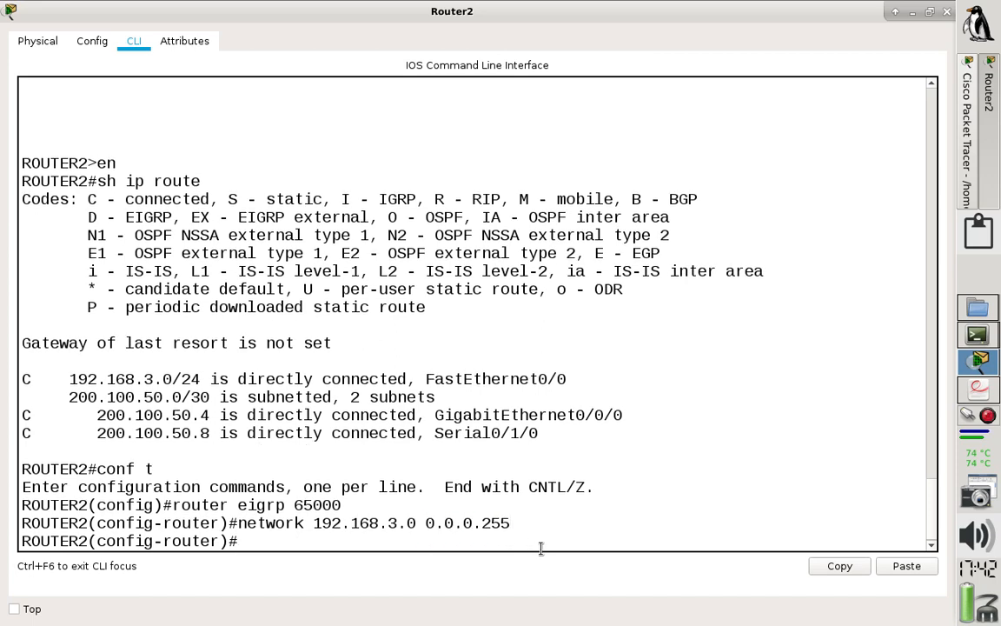
# Advertise network 200.100.50.4 with wildcard mask 0.0.0.3 in Router2's EIGRP process.
pyautogui.write('network 200.')
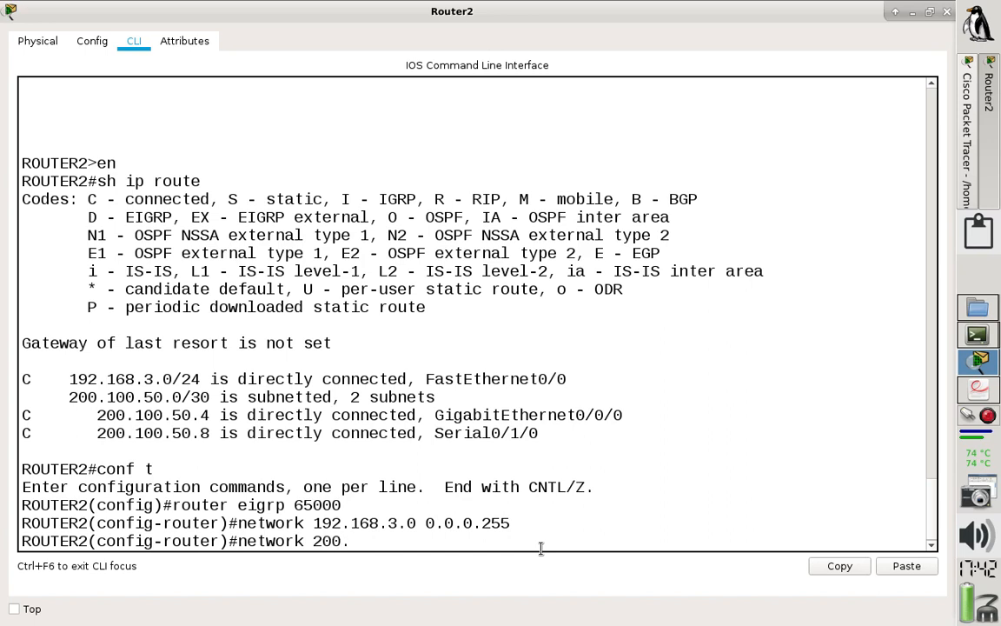
pyautogui.write('100.50.4')
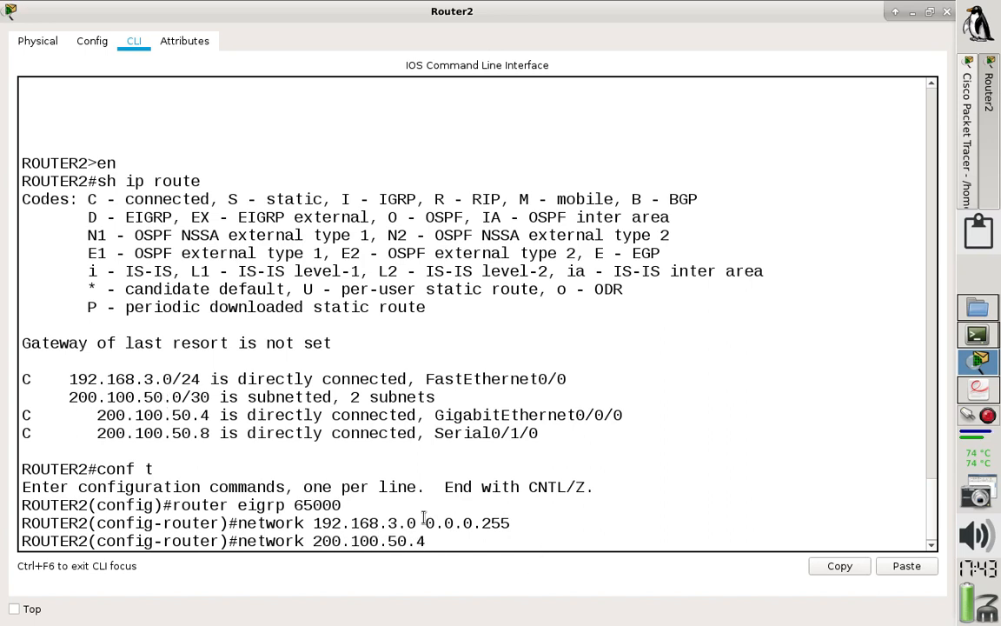
pyautogui.write(' 0.0.0.3')
pyautogui.press('Return')
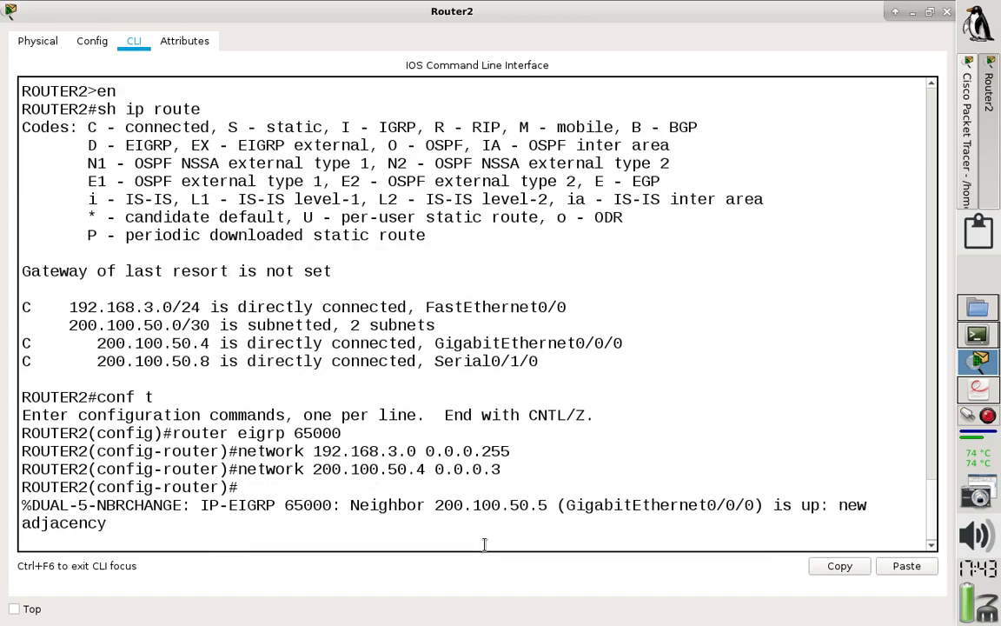
pyautogui.press('Return')
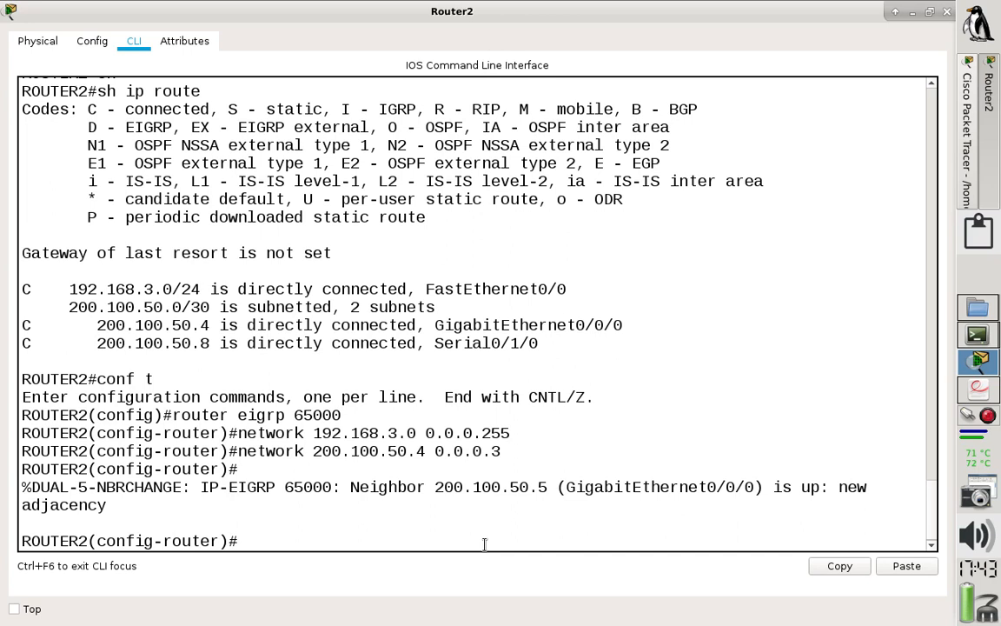
# Reuse the previous network command to advertise 200.100.50.8 with wildcard mask 0.0.0.3 in Router2's EIGRP process.
pyautogui.press('Up')
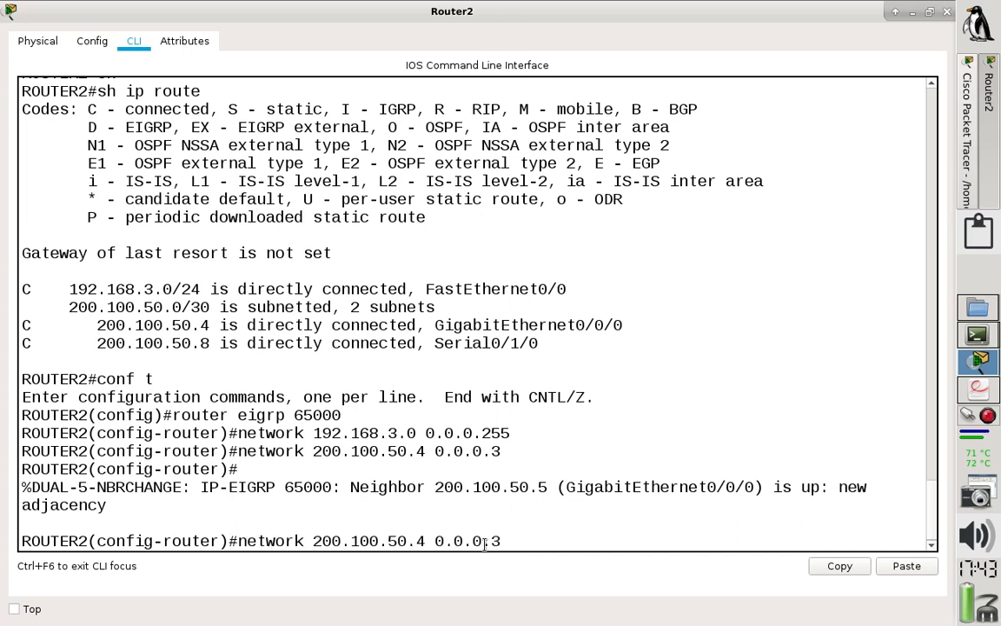
pyautogui.press('Left')
pyautogui.press('Left')
pyautogui.press('Left')
pyautogui.press('Left')
pyautogui.press('Left')
pyautogui.press('Left')
pyautogui.press('Left')
pyautogui.press('Left')
pyautogui.moveTo(210, 344); pyautogui.dragTo(97, 343)
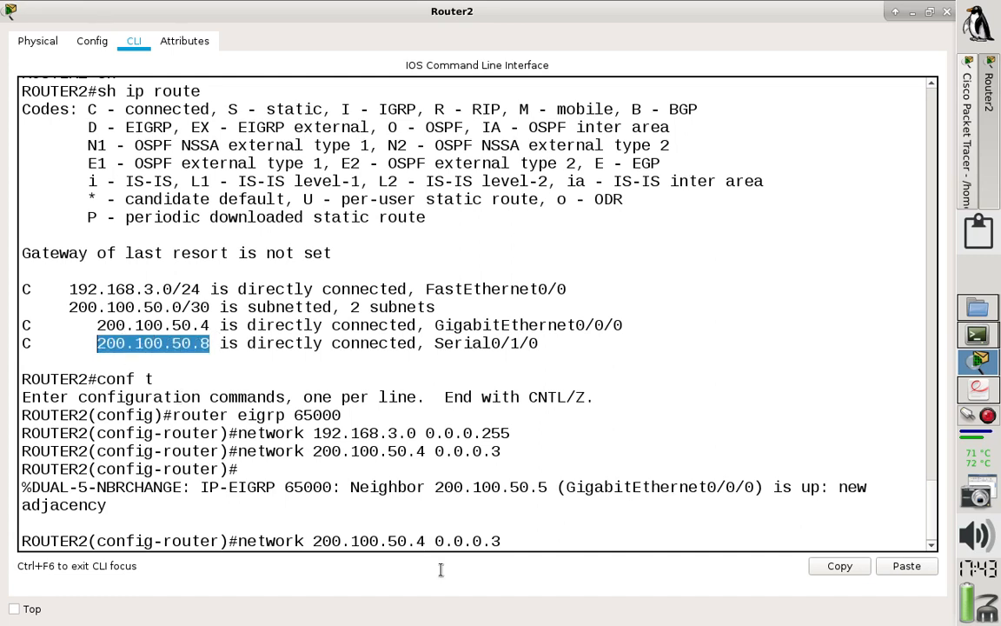
pyautogui.click(425, 539)
pyautogui.press('BackSpace')
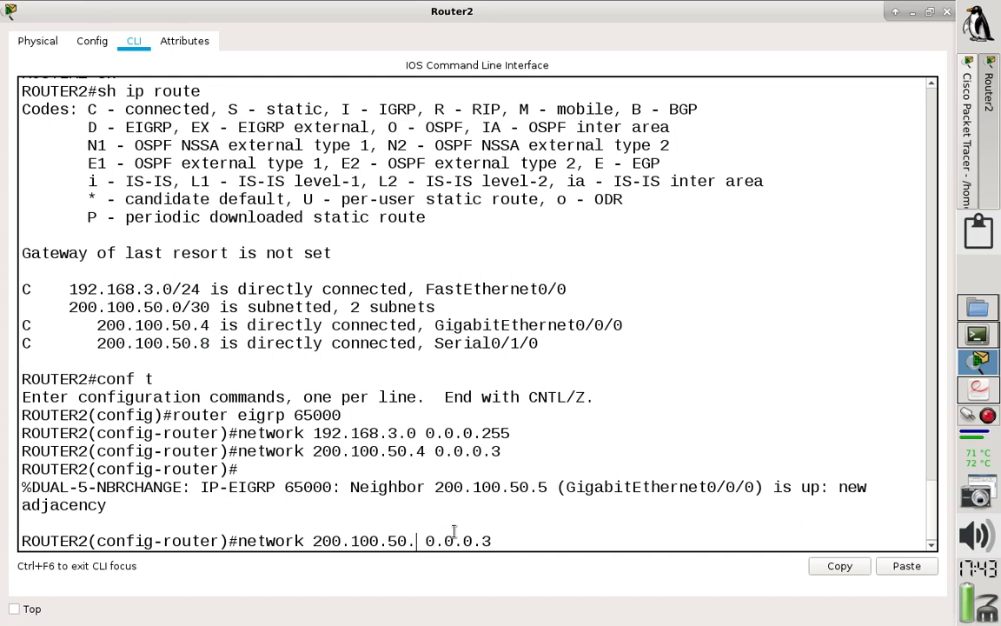
pyautogui.write('8')
pyautogui.press('Return')
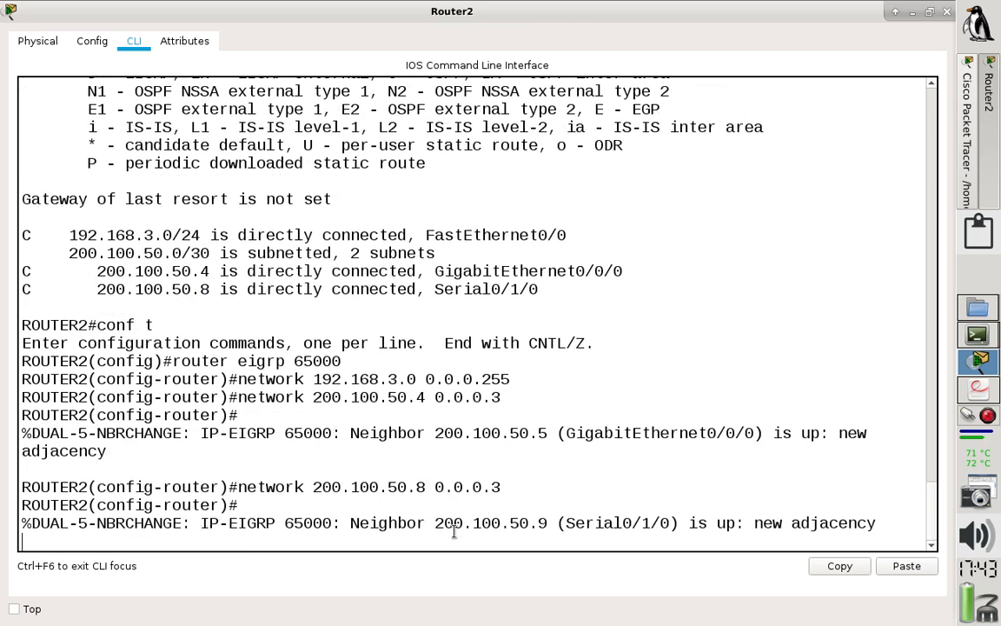
pyautogui.press('Return')
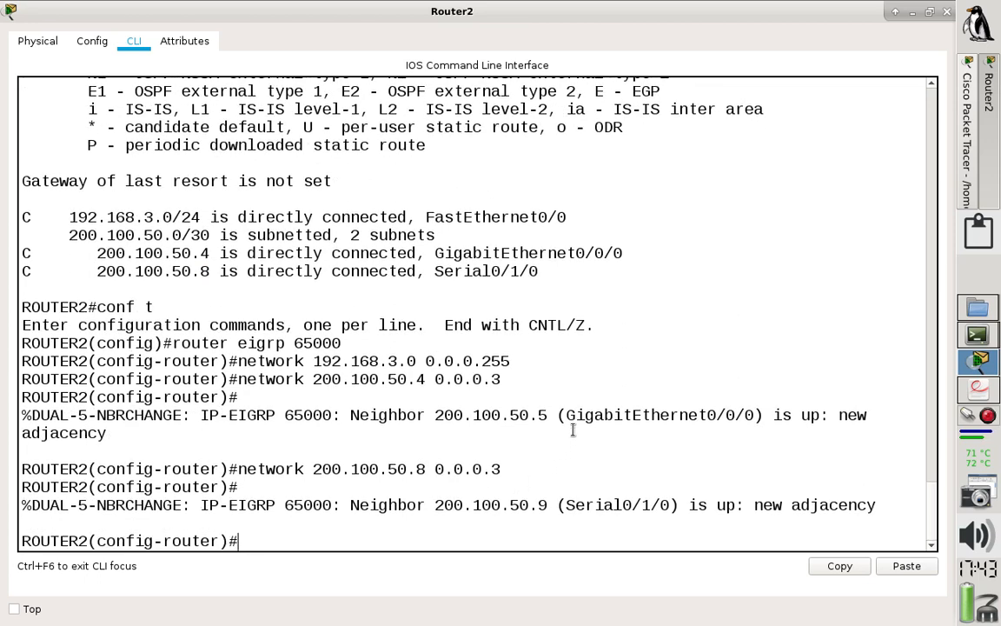
# Highlight the GigabitEthernet0/0/0 and Serial0/1/0 interface names in Router2's neighbor adjacency messages.
pyautogui.moveTo(580, 416); pyautogui.dragTo(755, 415)
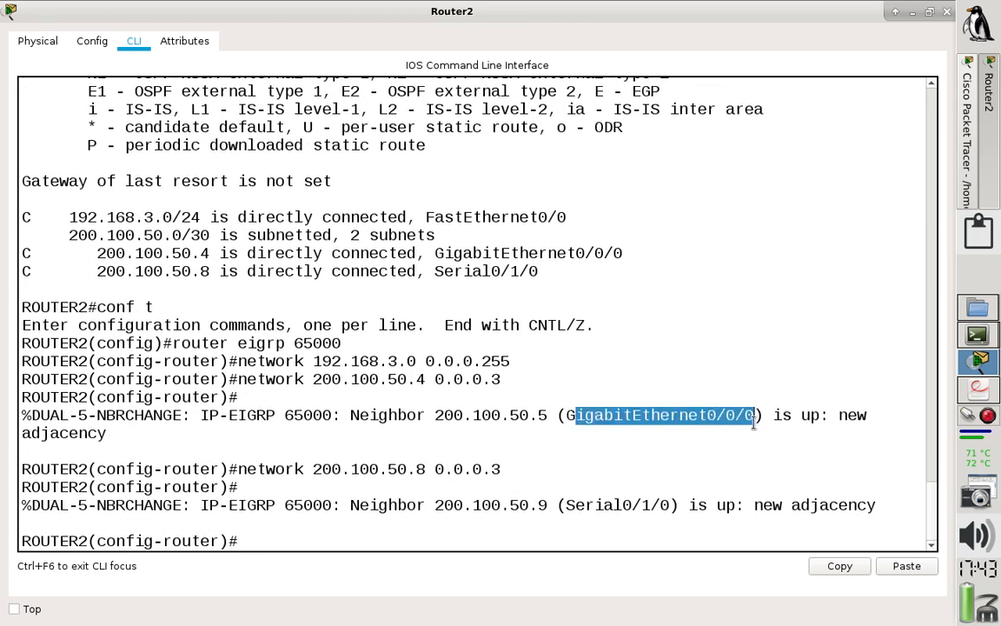
pyautogui.moveTo(567, 505); pyautogui.dragTo(671, 505)
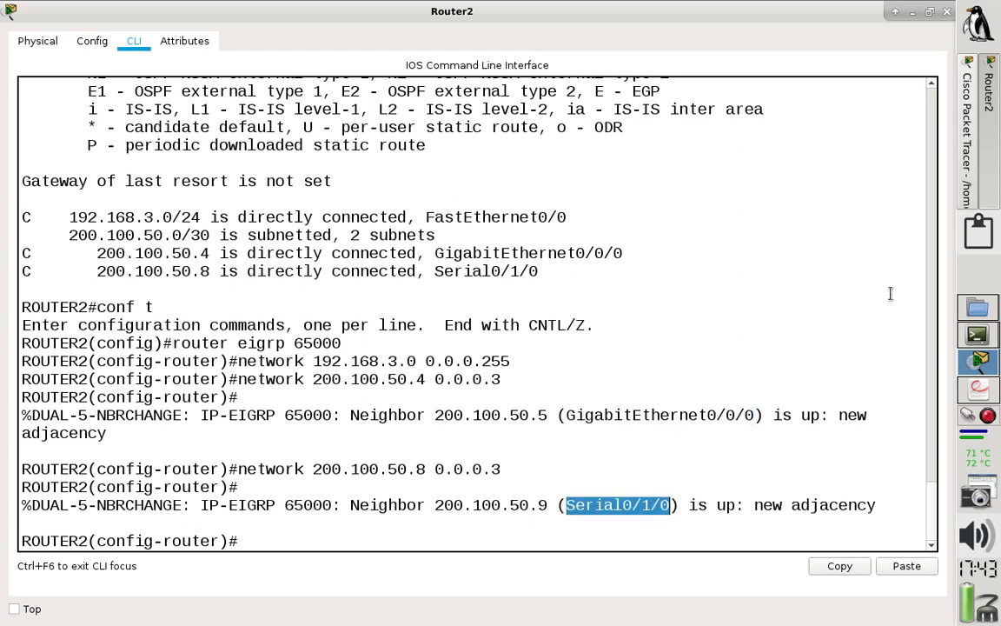
pyautogui.click(445, 536)
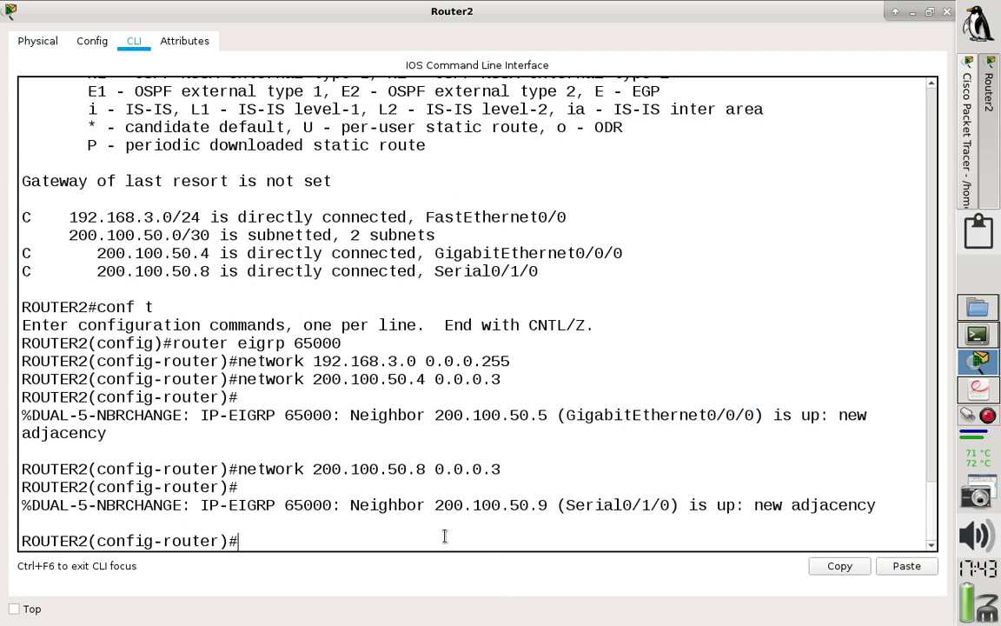
# Disable automatic summarization in Router2's EIGRP process with no auto-summary.
pyautogui.write('no aut')
pyautogui.press('Tab')
pyautogui.press('Return')
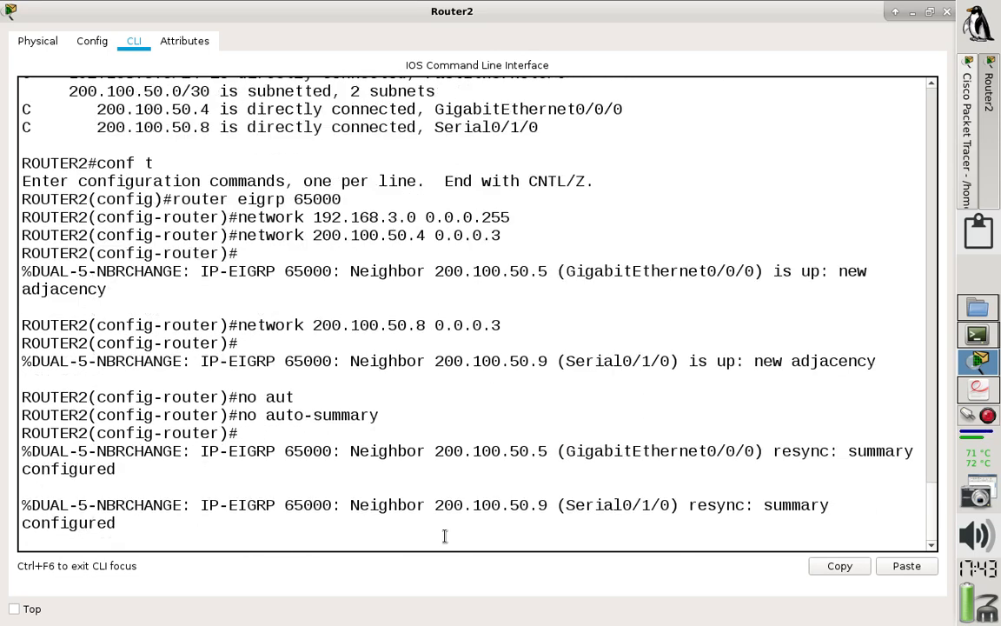
pyautogui.press('Return')
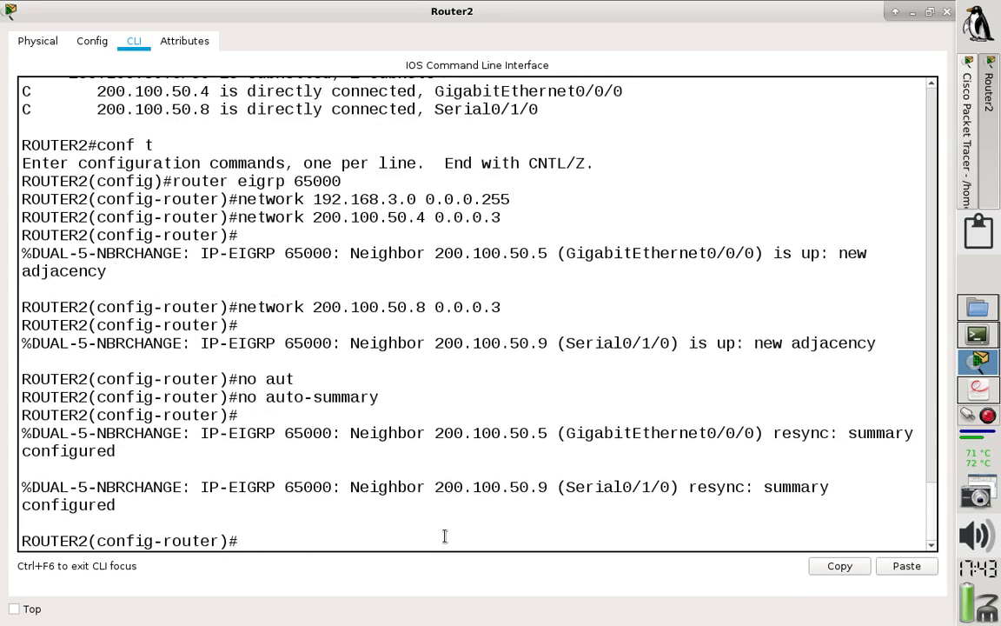
# Leave configuration mode on Router2 with end and save the configuration with wr.
pyautogui.write('end')
pyautogui.press('Return')
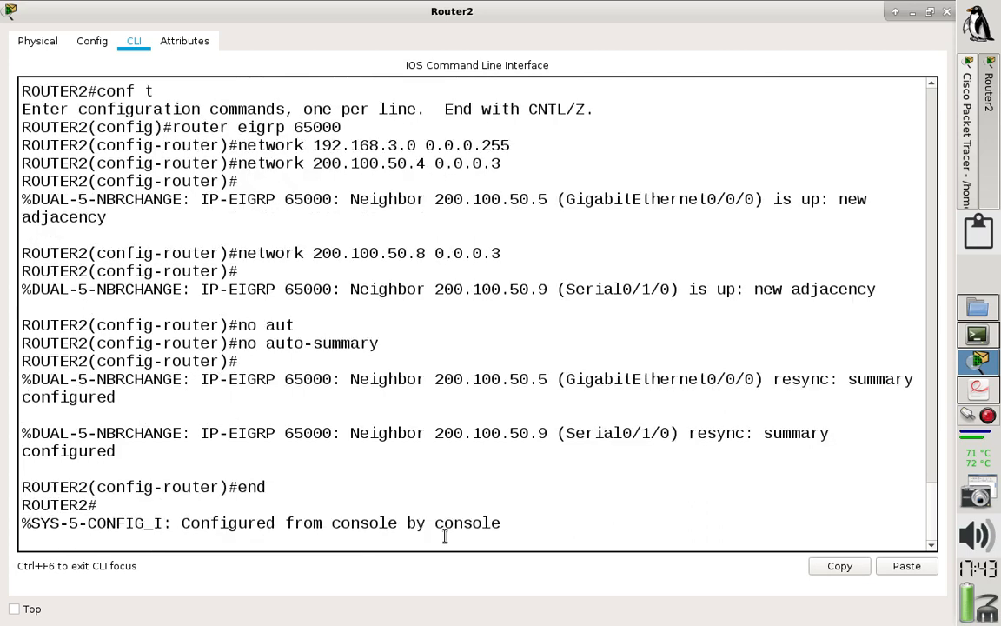
pyautogui.press('Return')
pyautogui.write('wr')
pyautogui.press('Return')
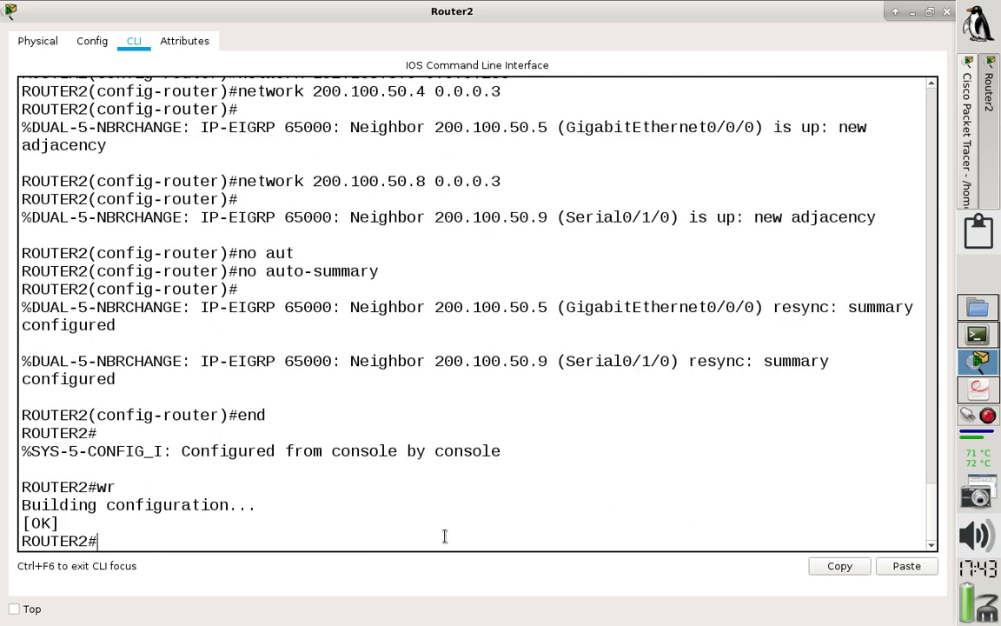
# Display Router2's routing table with sh ip route and highlight its connected entries and the EIGRP routes to 192.168.1.0 and 192.168.2.0.
pyautogui.write('sh ip route')
pyautogui.press('Return')
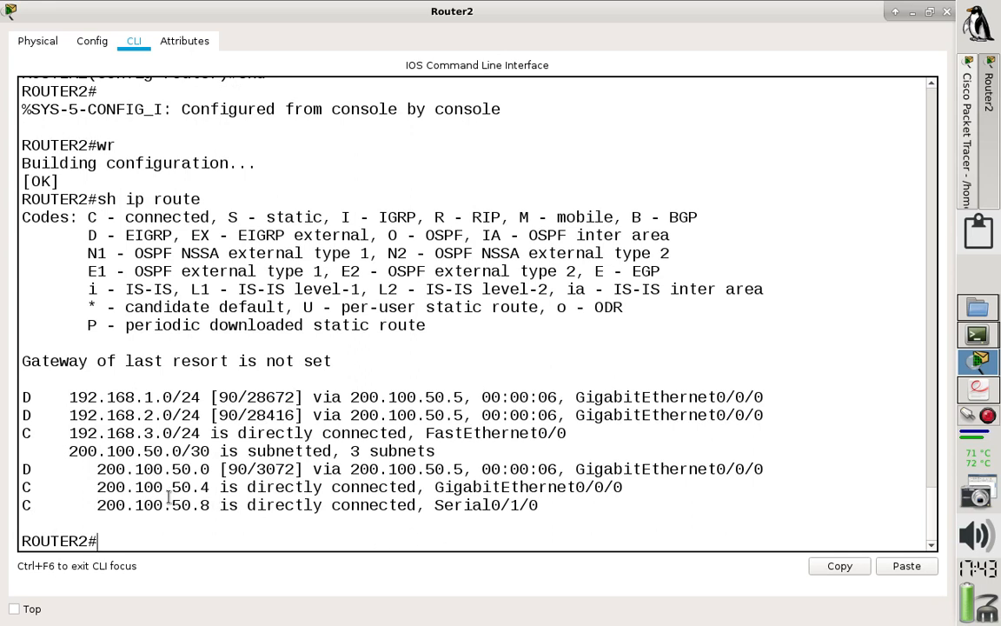
pyautogui.doubleClick(26, 503)
pyautogui.doubleClick(26, 487)
pyautogui.doubleClick(26, 433)
pyautogui.moveTo(777, 416); pyautogui.dragTo(19, 398)
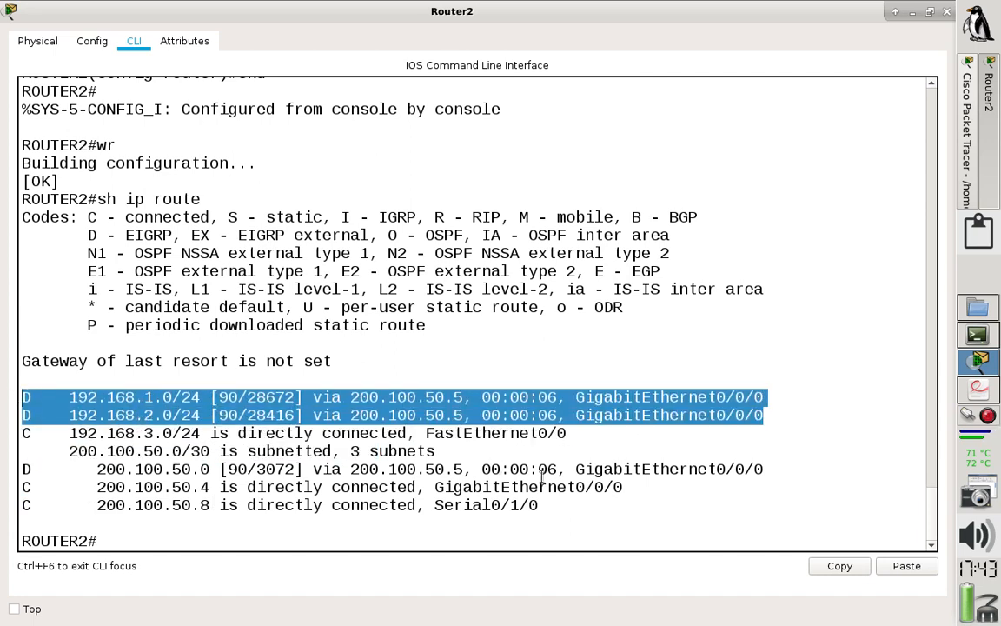
pyautogui.click(383, 426)
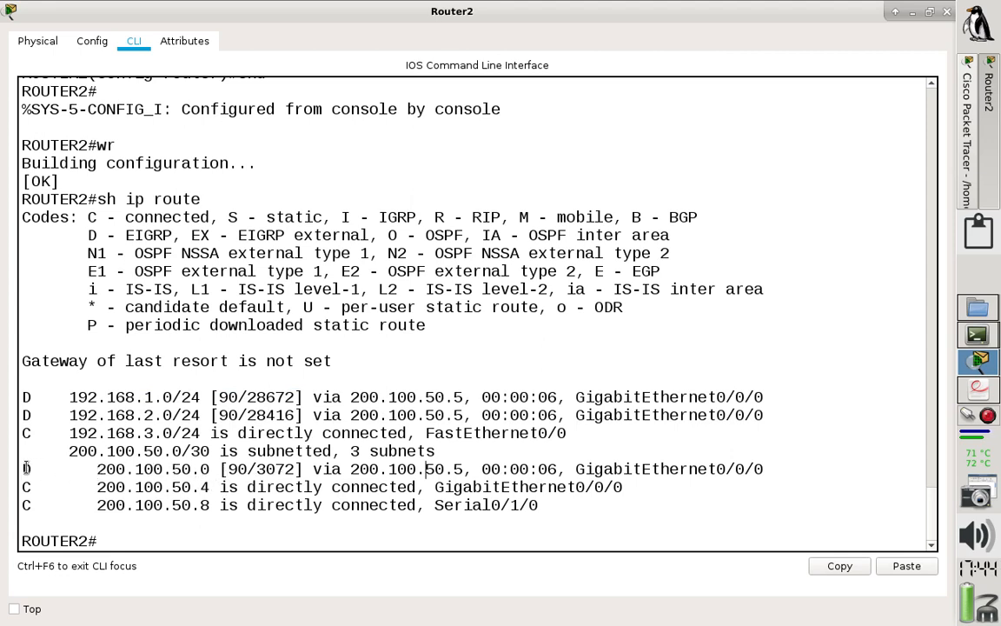
# Highlight the EIGRP route to 200.100.50.0 on Router2 and switch to the metric table in the terminal notes.
pyautogui.moveTo(26, 468); pyautogui.dragTo(92, 469)
pyautogui.moveTo(210, 469); pyautogui.dragTo(95, 470)
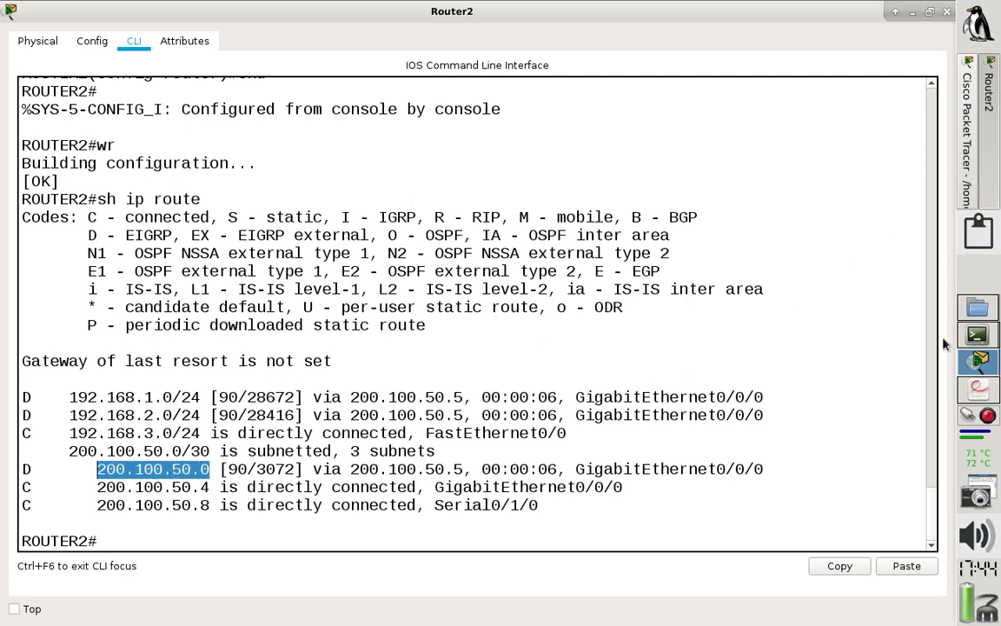
pyautogui.click(972, 339)
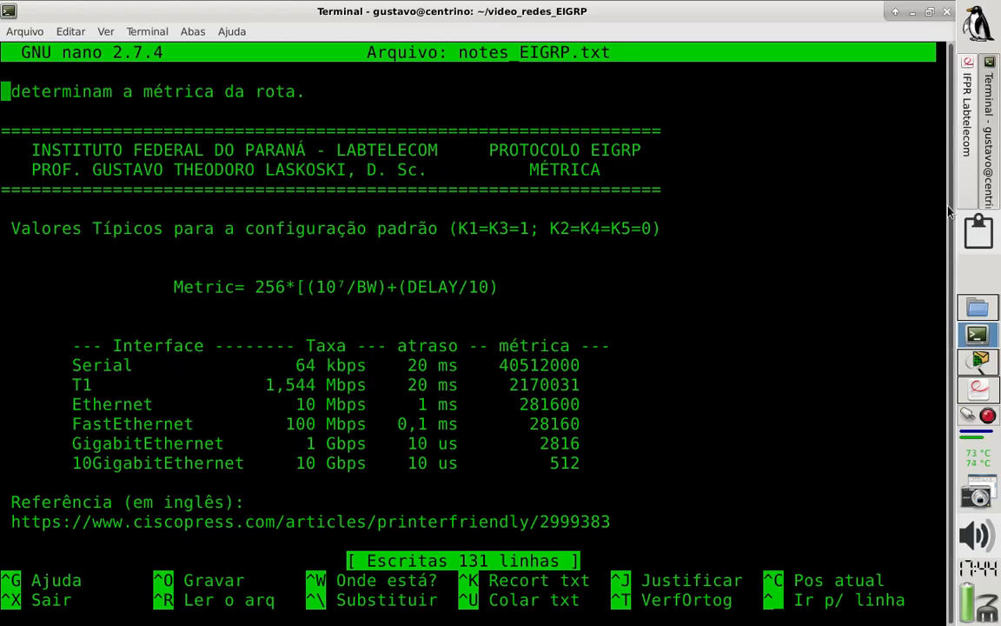
# Save Router2's running configuration again with wr from privileged mode and close the Router2 window.
pyautogui.click(966, 186)
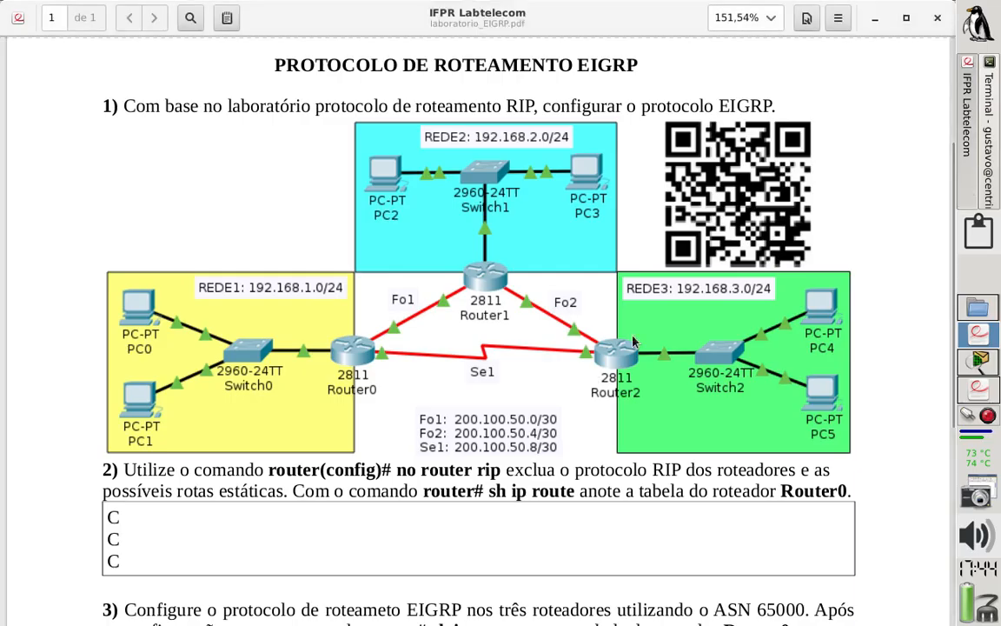
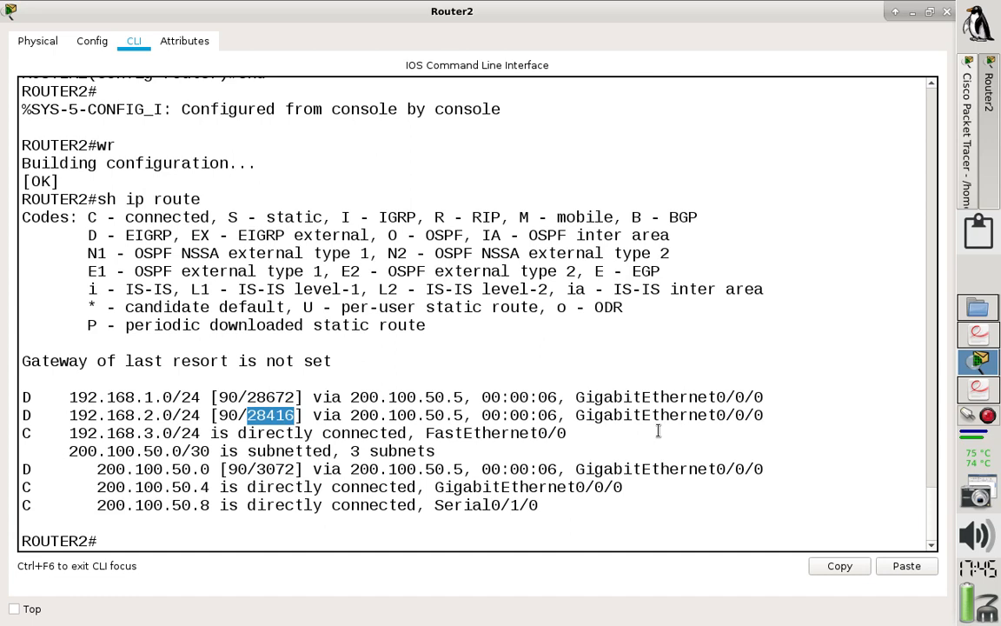
pyautogui.click(588, 469)
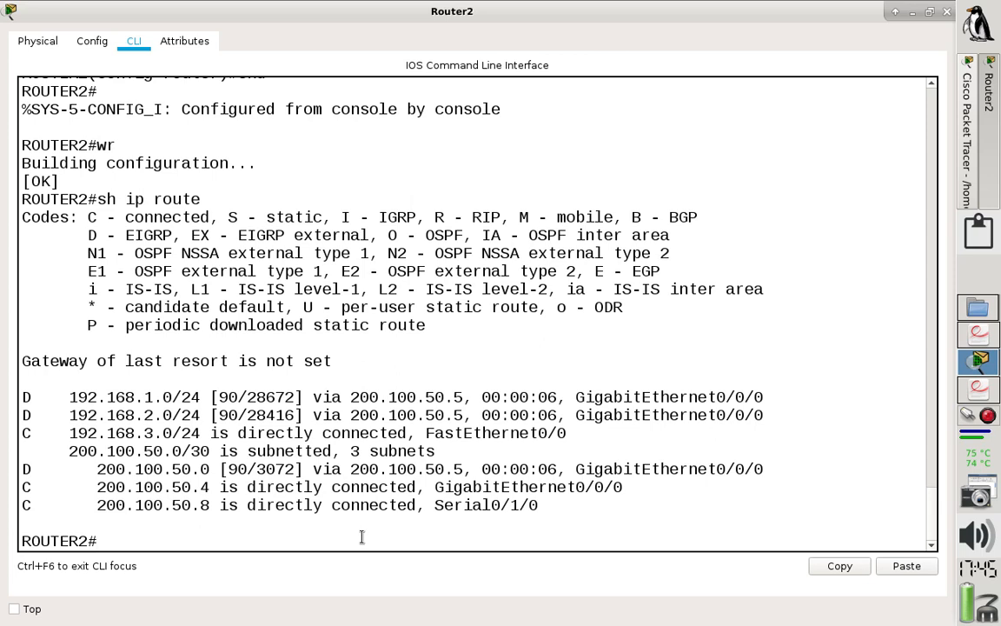
pyautogui.write('do wr')
pyautogui.press('Return')
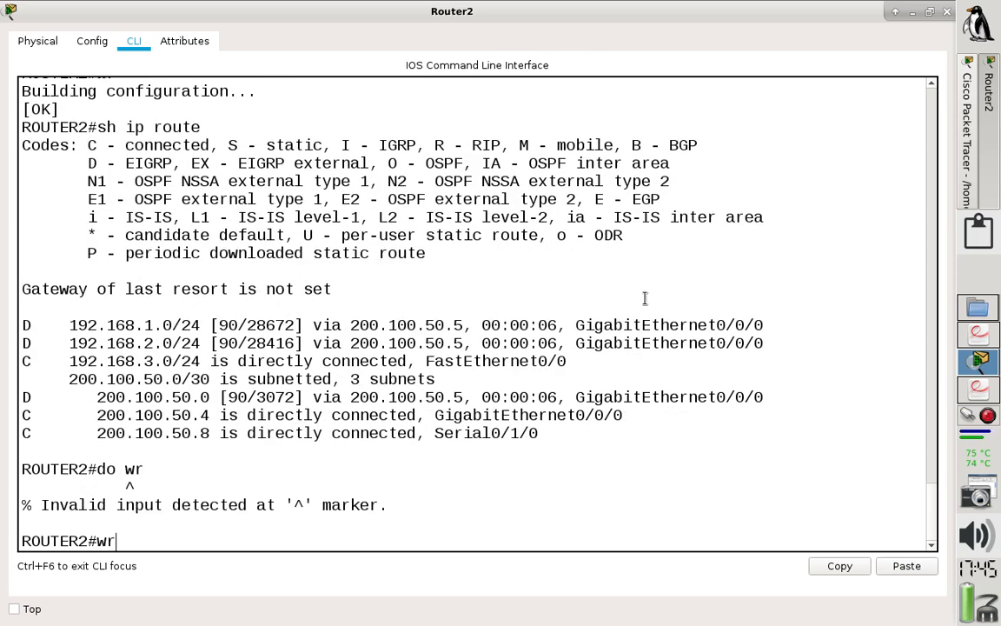
pyautogui.press('Return')
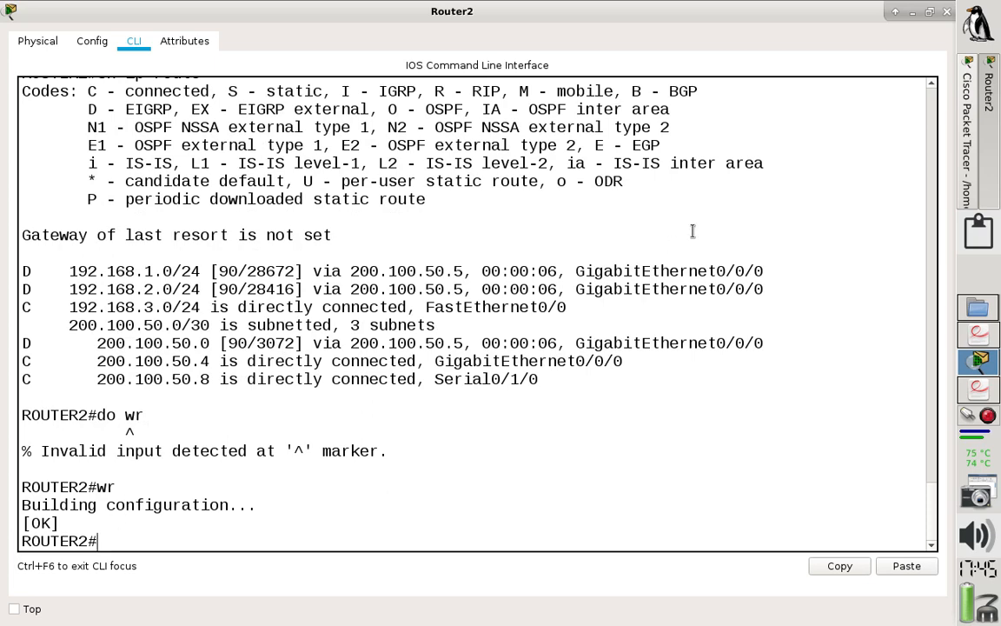
pyautogui.click(947, 12)
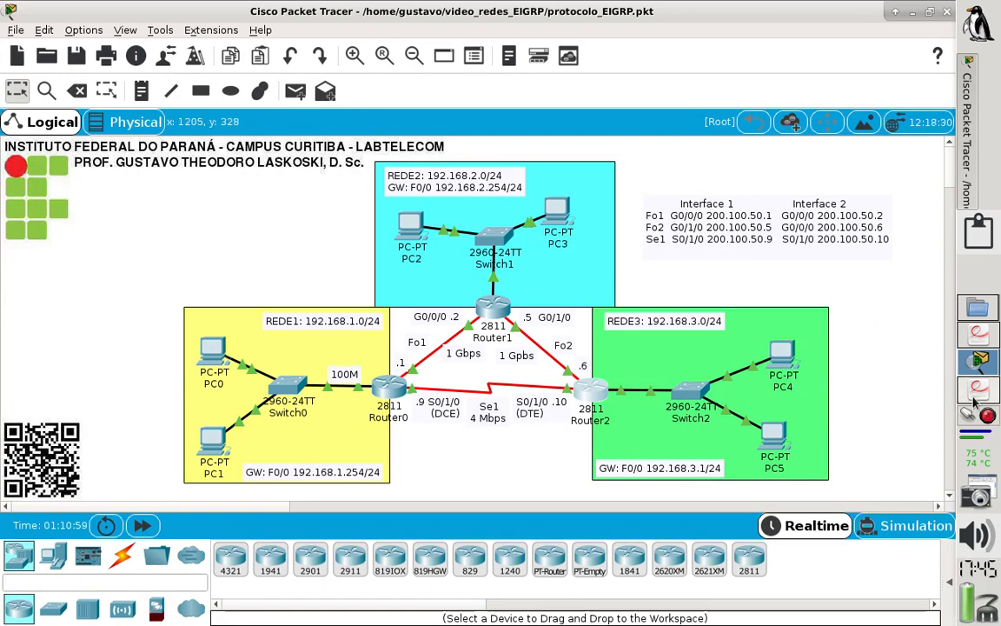
# Consult task 3 in laboratorio_EIGRP.pdf, then enter privileged mode on Router0 and display its routing table with sh ip route.
pyautogui.click(976, 338)
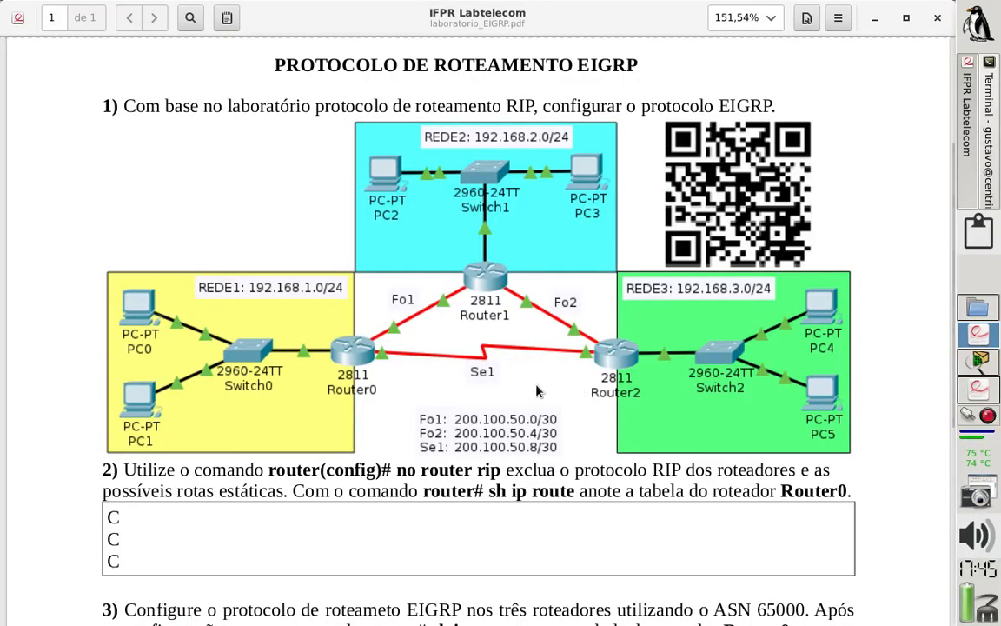
pyautogui.scroll(-4, 528, 390)
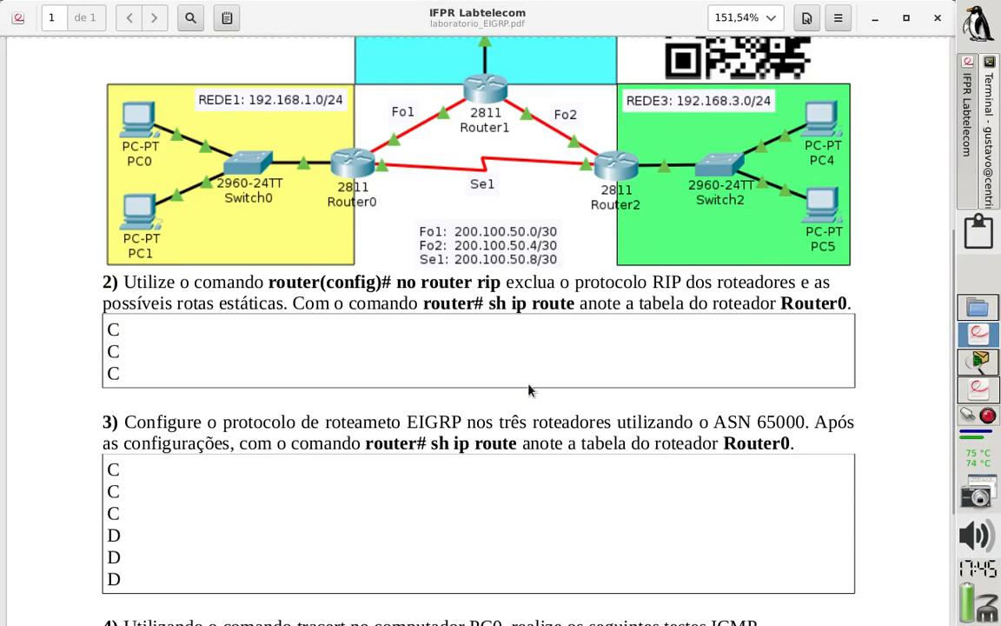
pyautogui.scroll(-1, 528, 390)
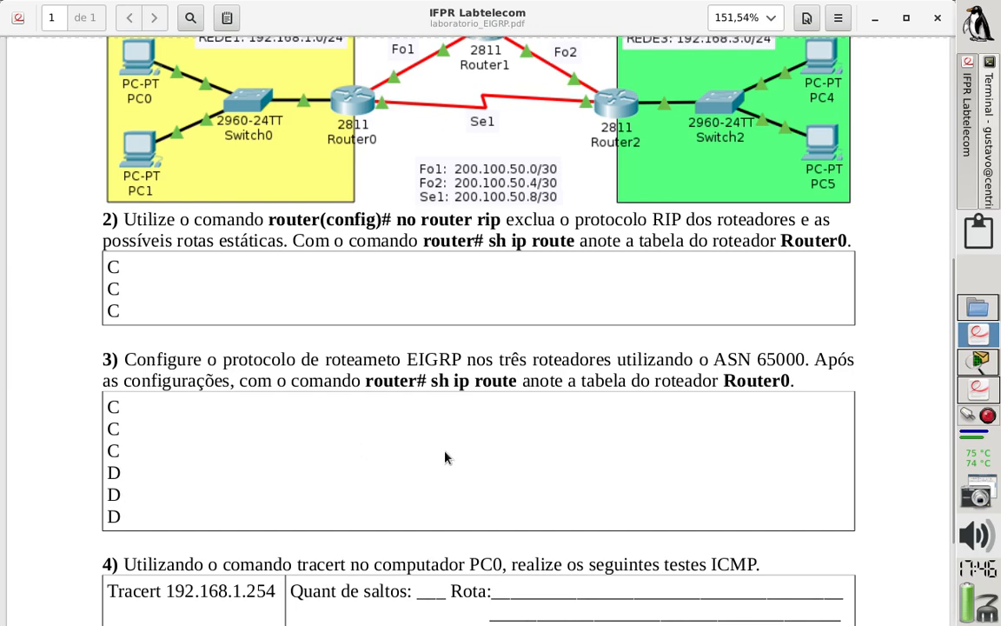
pyautogui.click(980, 363)
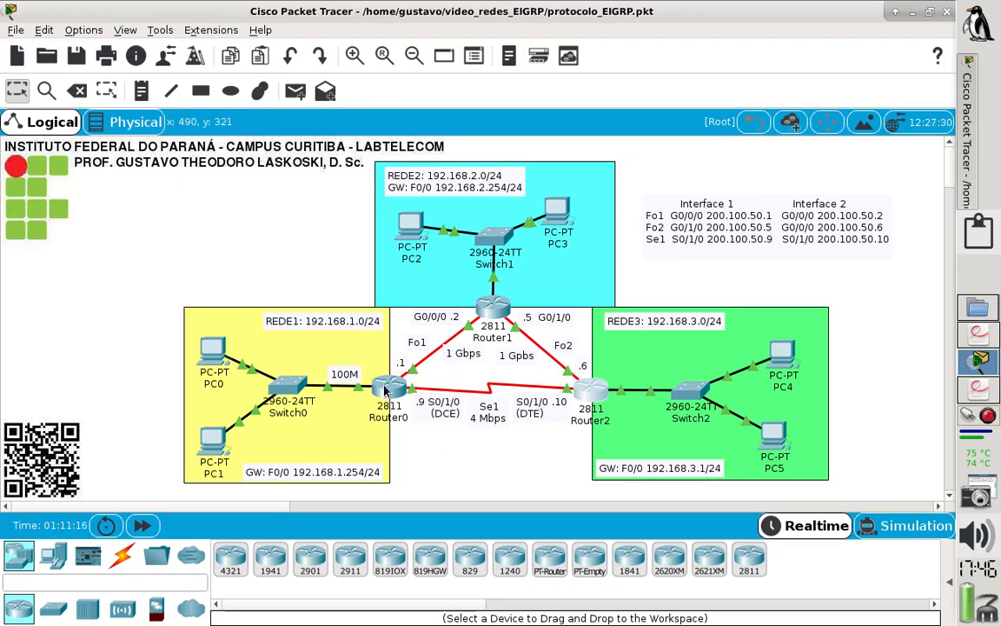
pyautogui.click(385, 389)
pyautogui.press('Return')
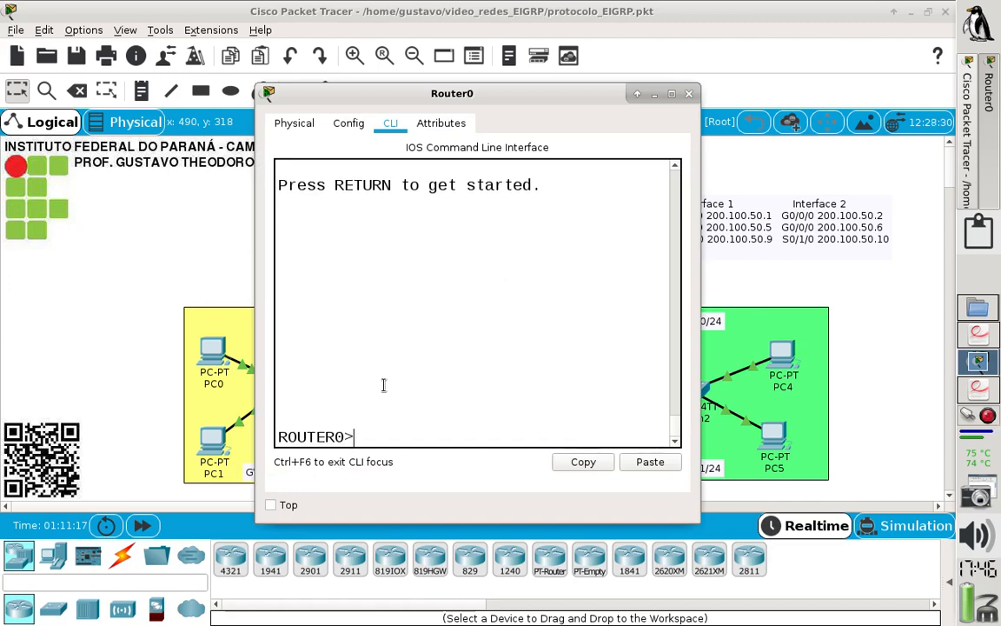
pyautogui.write('en')
pyautogui.press('Return')
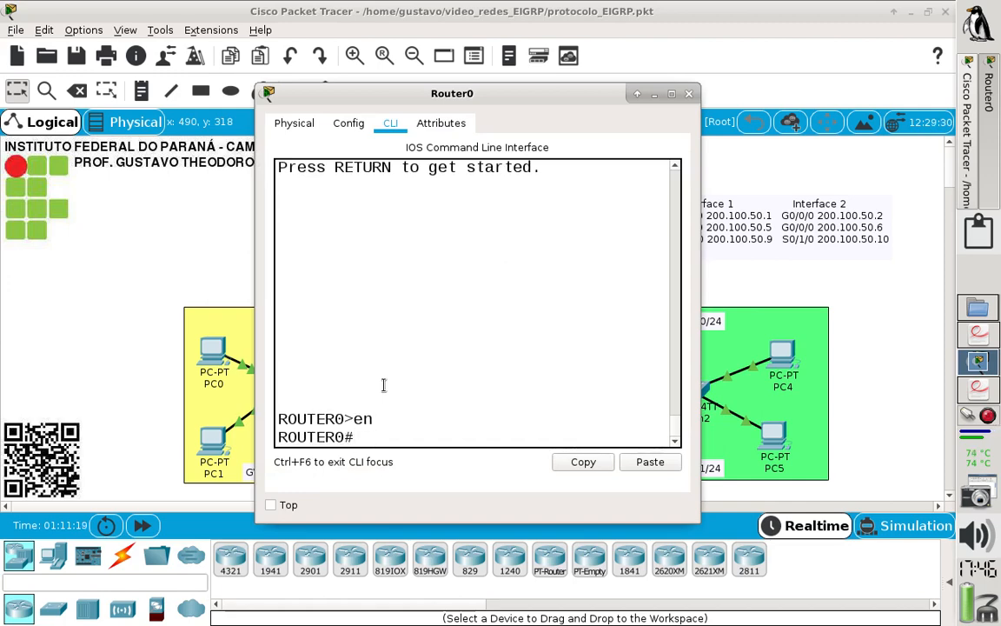
pyautogui.click(671, 94)
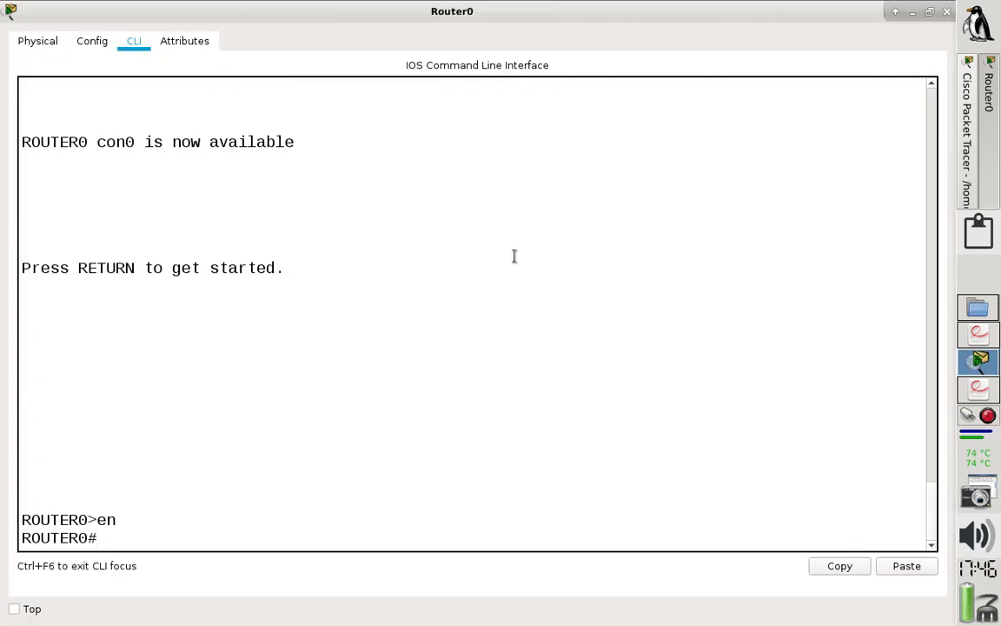
pyautogui.write('sh ip route')
pyautogui.press('Return')
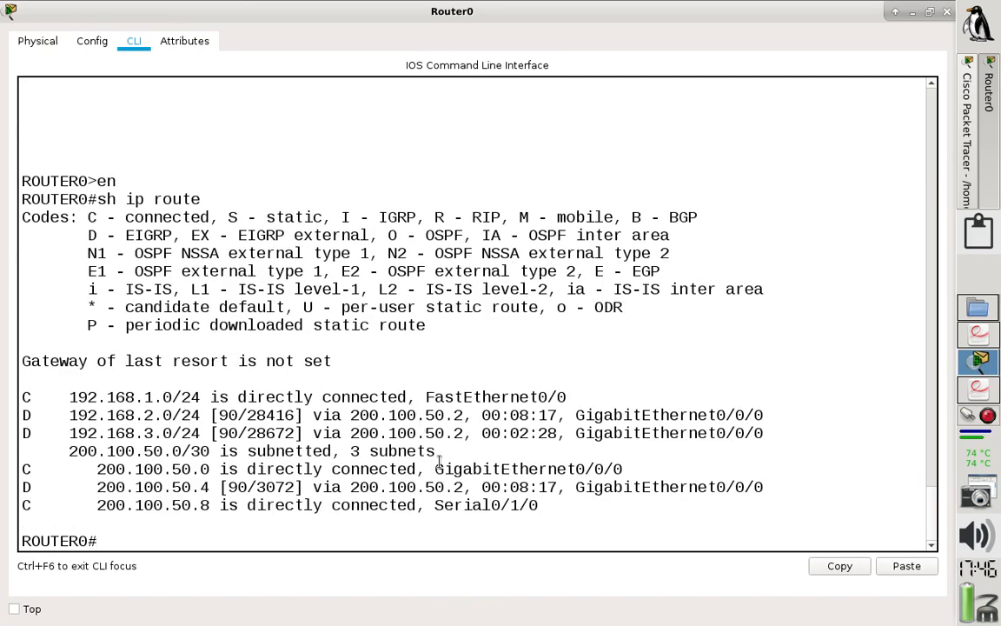
# Copy all route entries from the 192.168.1.0/24 line to the 200.100.50.8 line of Router0's routing table.
pyautogui.moveTo(584, 507); pyautogui.dragTo(2, 363)
pyautogui.hotkey('ctrl', 'c')
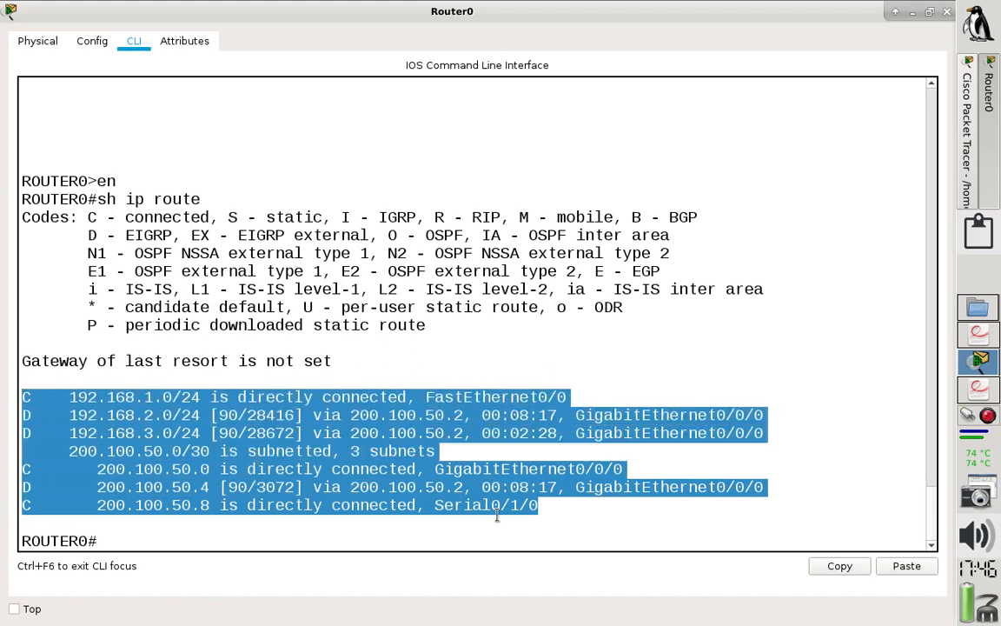
pyautogui.click(846, 567)
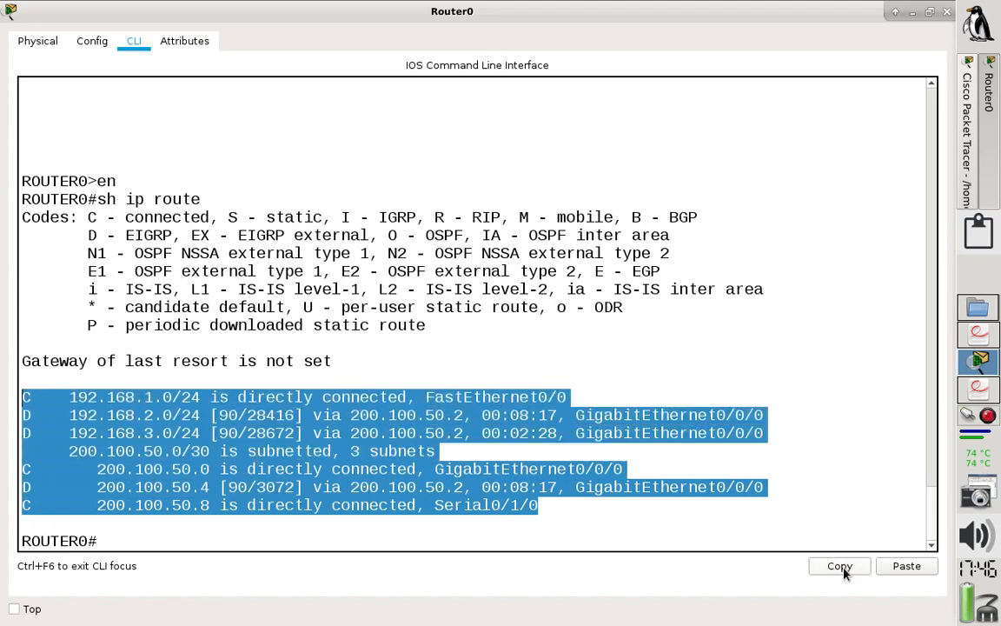
# Add the heading "3)" after answer 2 in notes_EIGRP.txt and paste Router0's copied routes below it.
pyautogui.click(978, 333)
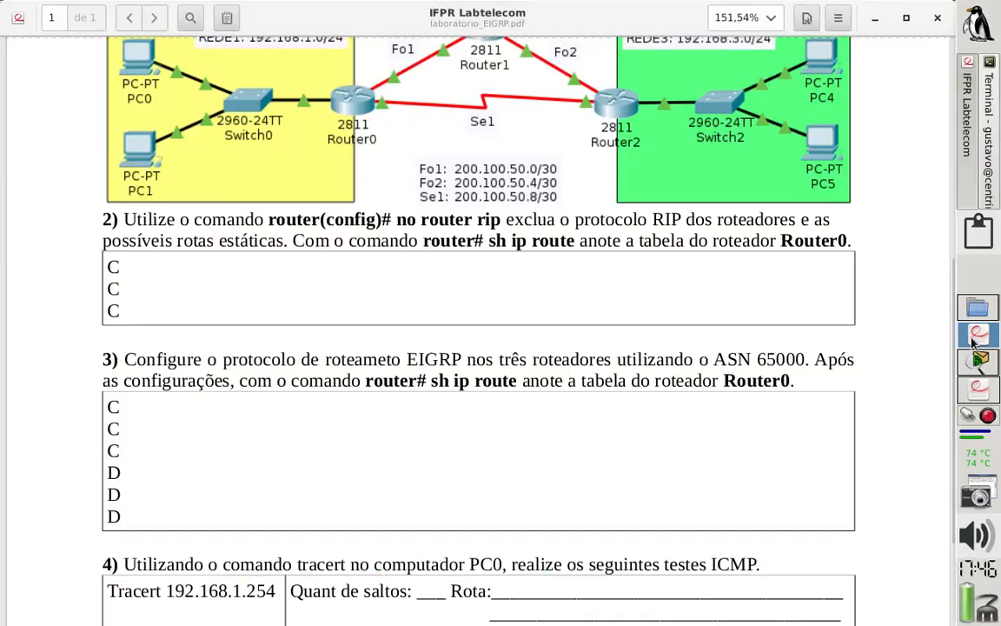
pyautogui.click(995, 148)
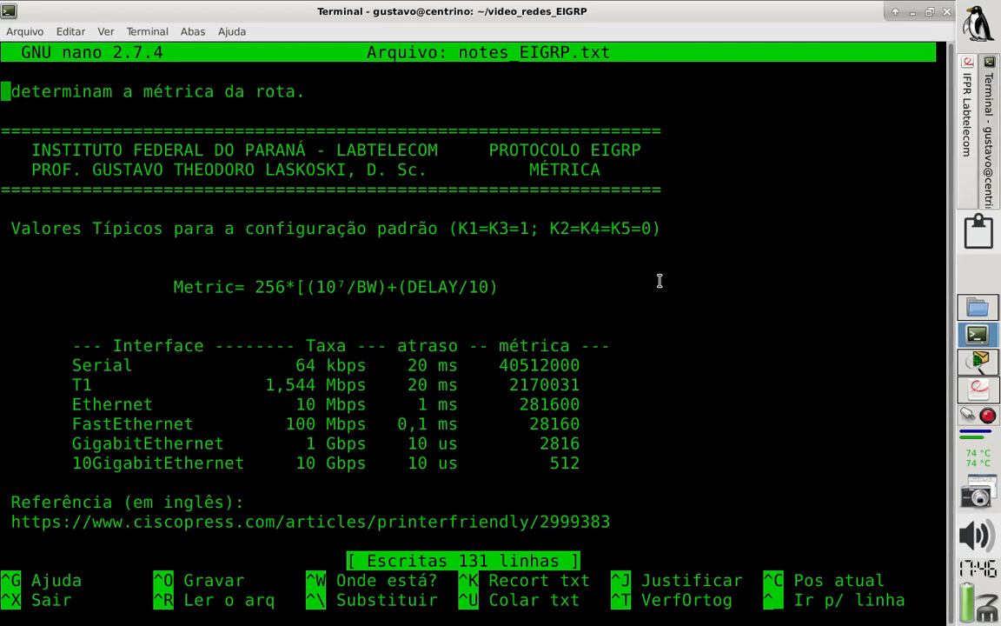
pyautogui.press('pagedown')
pyautogui.press('pagedown')
pyautogui.press('pagedown')
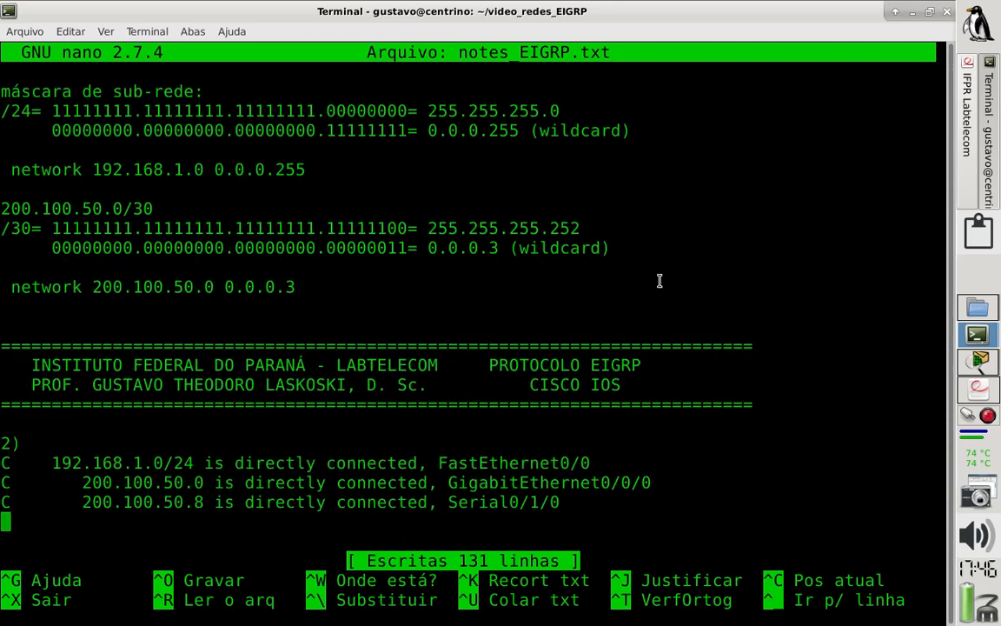
pyautogui.press('Return')
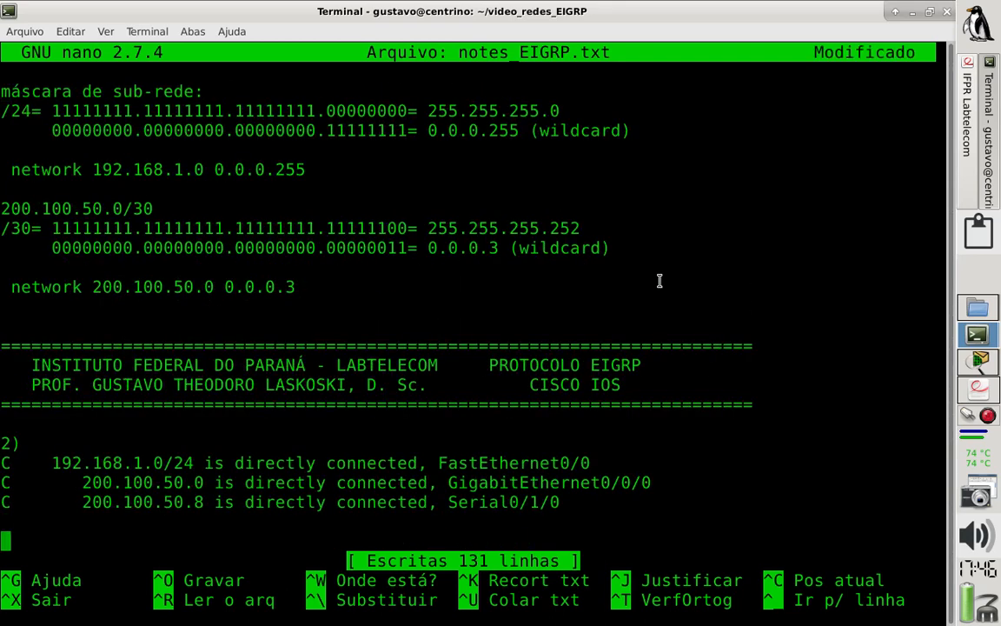
pyautogui.write('3)')
pyautogui.press('Return')
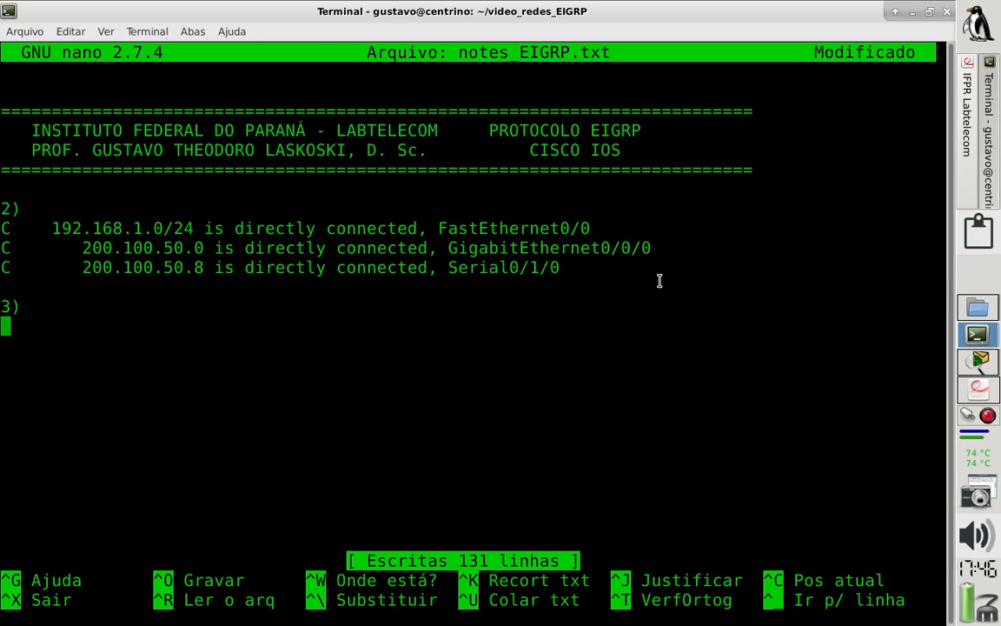
pyautogui.hotkey('ctrl', 'shift', 'v')
# Delete the "200.100.50.0/30 is subnetted, 3 subnets" line from answer 3 in the notes.
pyautogui.press('Up')
pyautogui.press('Up')
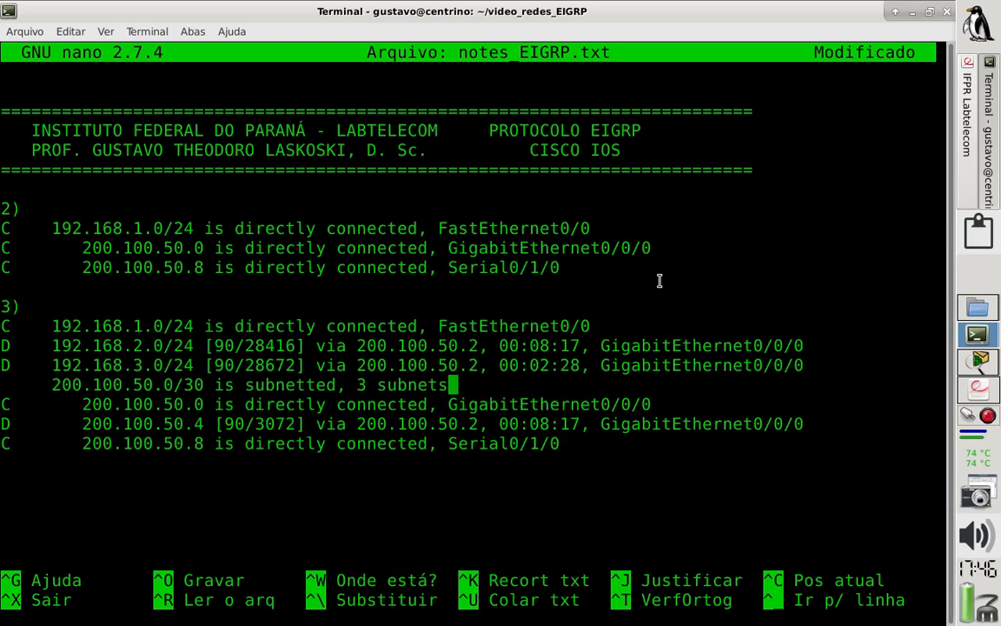
pyautogui.hotkey('ctrl', 'k')
# Examine the connected and EIGRP routes listed line by line under answer 3 in the notes.
pyautogui.press('Up')
pyautogui.press('Up')
pyautogui.press('Up')
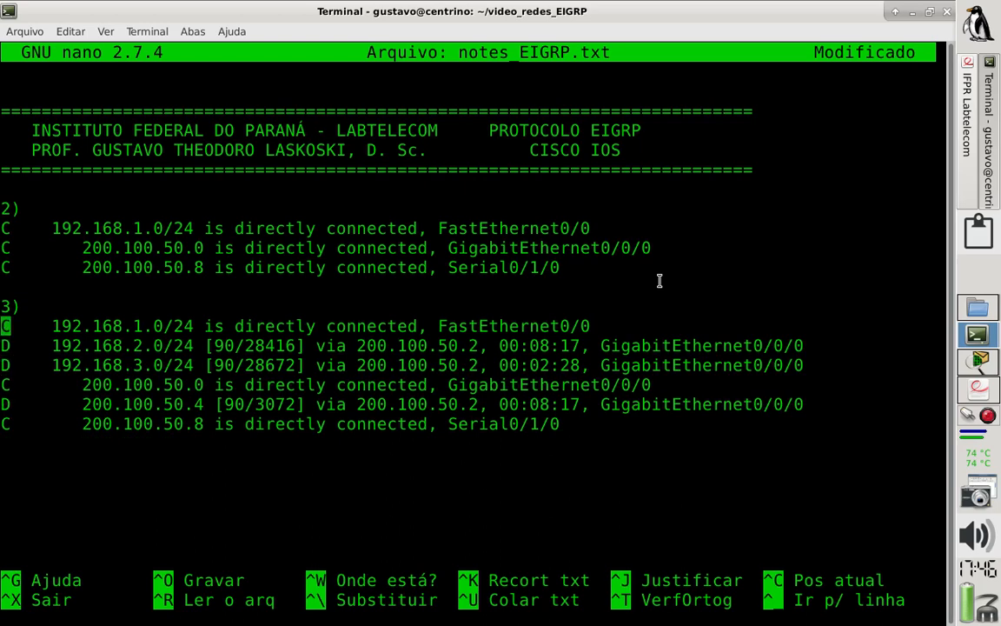
pyautogui.press('Down')
pyautogui.press('Down')
pyautogui.press('Down')
pyautogui.press('Up')
pyautogui.press('Up')
pyautogui.press('Up')
pyautogui.press('Down')
pyautogui.press('Down')
pyautogui.press('Up')
pyautogui.press('Down')
pyautogui.press('Down')
pyautogui.press('Down')
pyautogui.press('Down')
pyautogui.press('Up')
pyautogui.press('Up')
pyautogui.press('Up')
# Highlight the metric values of the 192.168.2.0/24 and 192.168.3.0/24 routes in answer 3 and save notes_EIGRP.txt.
pyautogui.moveTo(297, 347)
pyautogui.mouseDown()
pyautogui.moveTo(245, 347)
pyautogui.moveTo(247, 365)
pyautogui.moveTo(296, 367)
pyautogui.mouseUp()
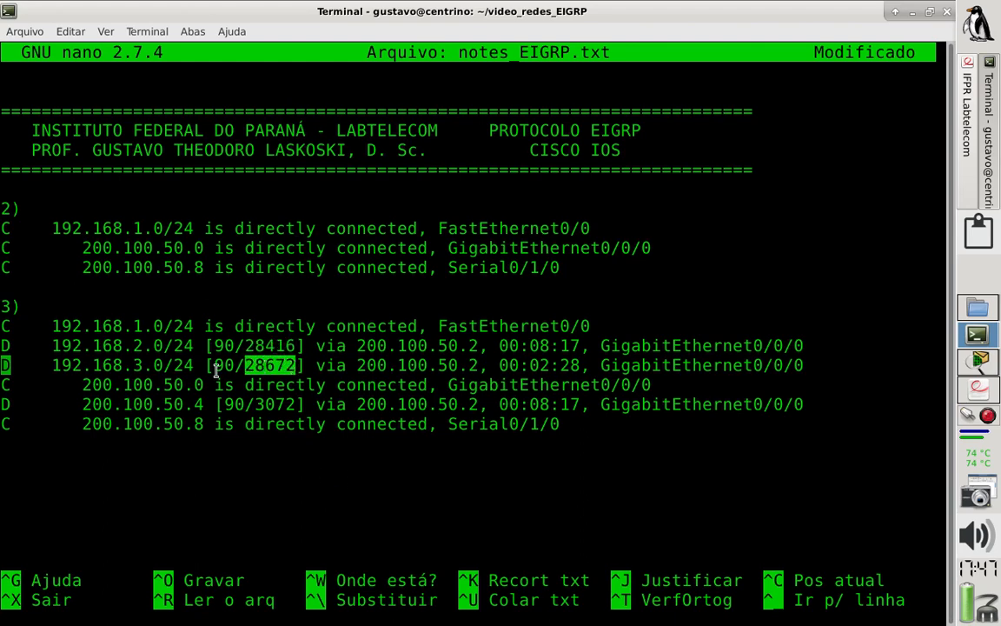
pyautogui.moveTo(216, 369); pyautogui.dragTo(296, 366)
pyautogui.hotkey('ctrl', 'o')
pyautogui.press('Return')
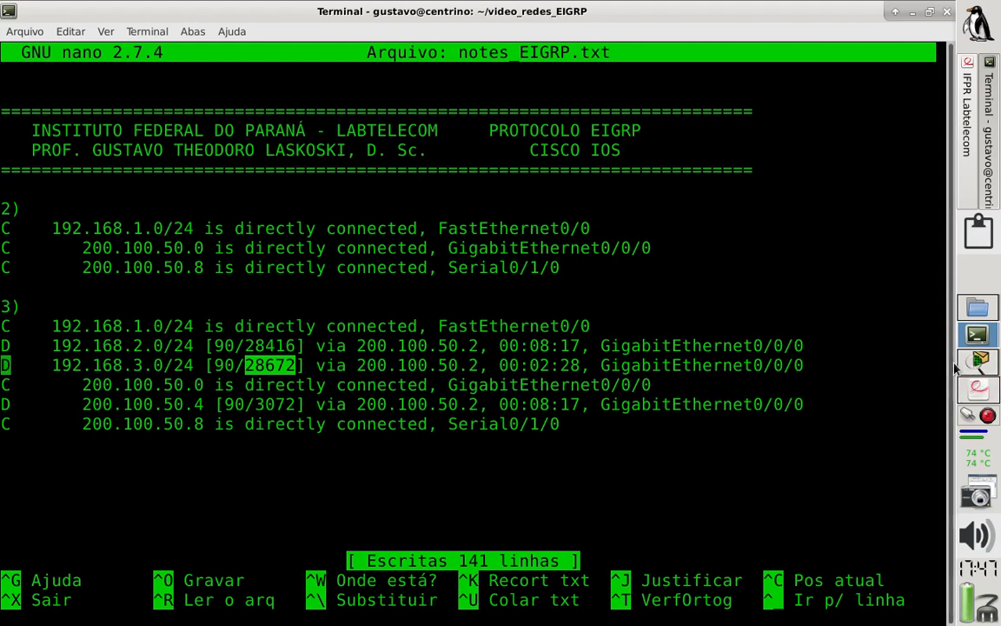
# Read the tracert tests of task 4 in the lab PDF, then return to Packet Tracer and close the Router0 window.
pyautogui.click(965, 196)
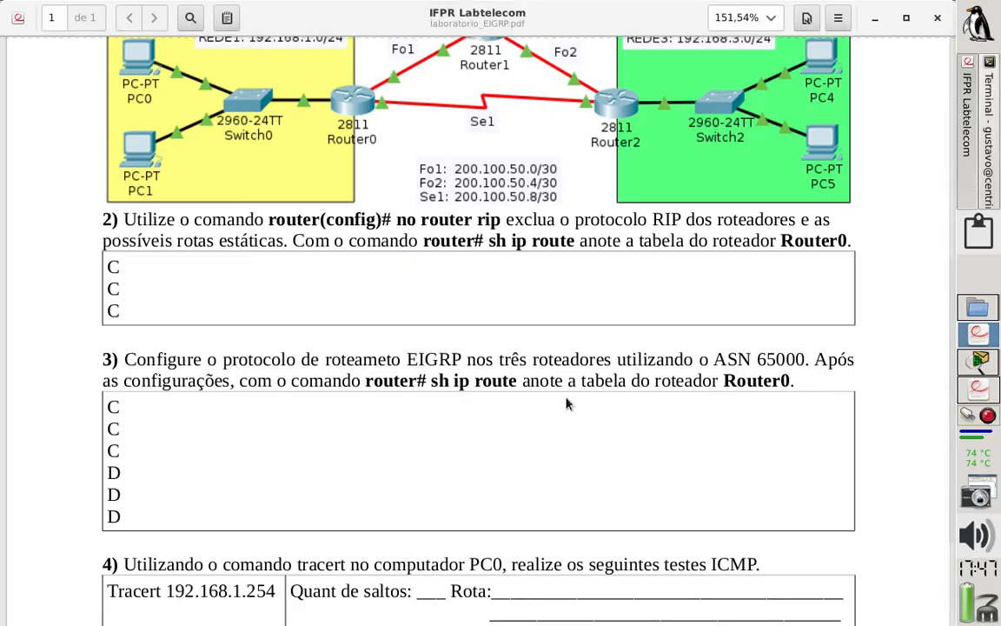
pyautogui.scroll(-3, 454, 497)
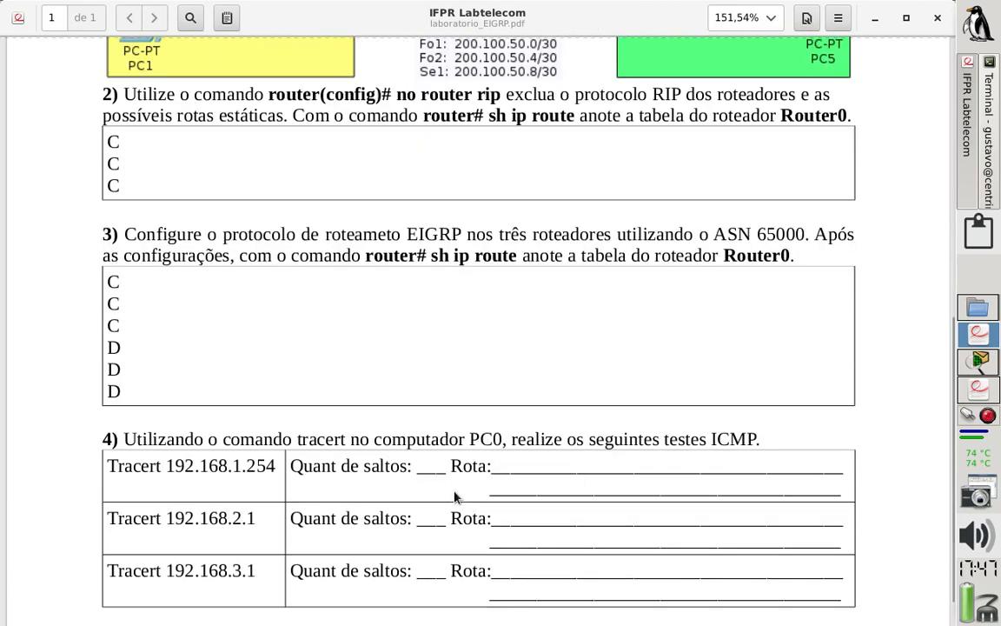
pyautogui.scroll(-2, 453, 498)
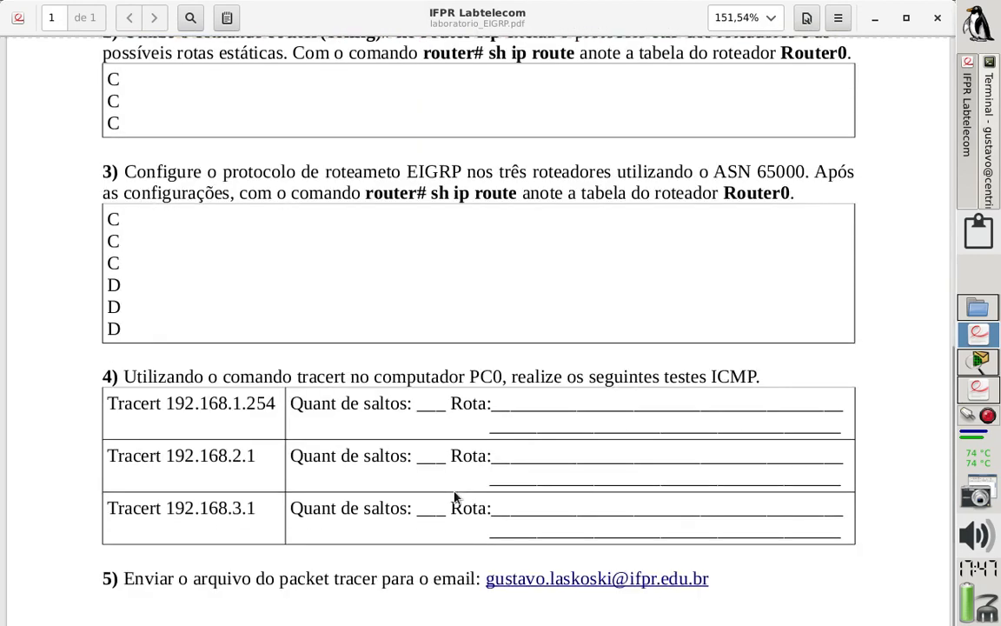
pyautogui.scroll(-2, 454, 497)
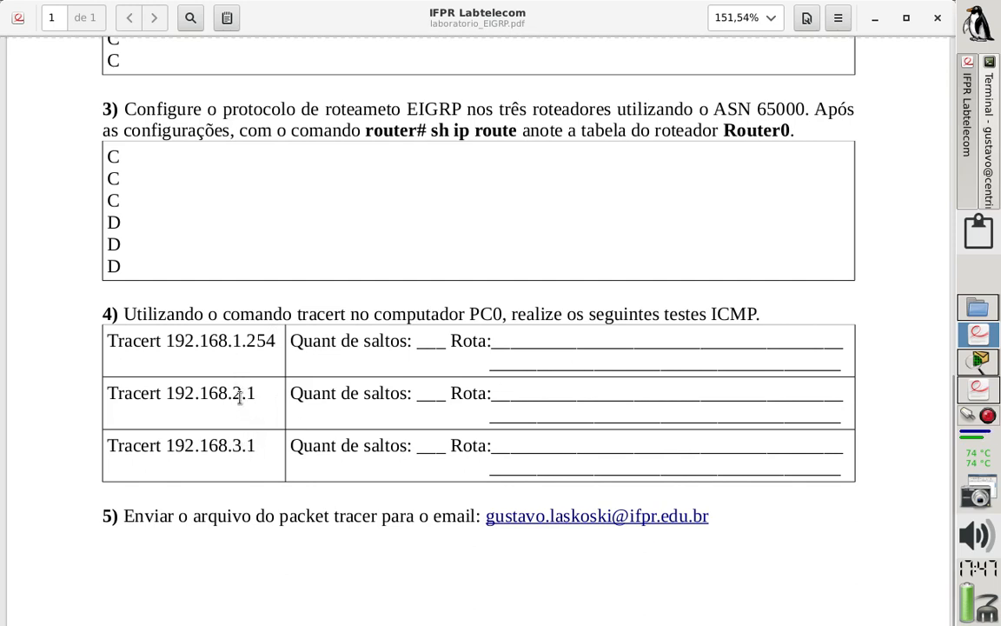
pyautogui.click(980, 363)
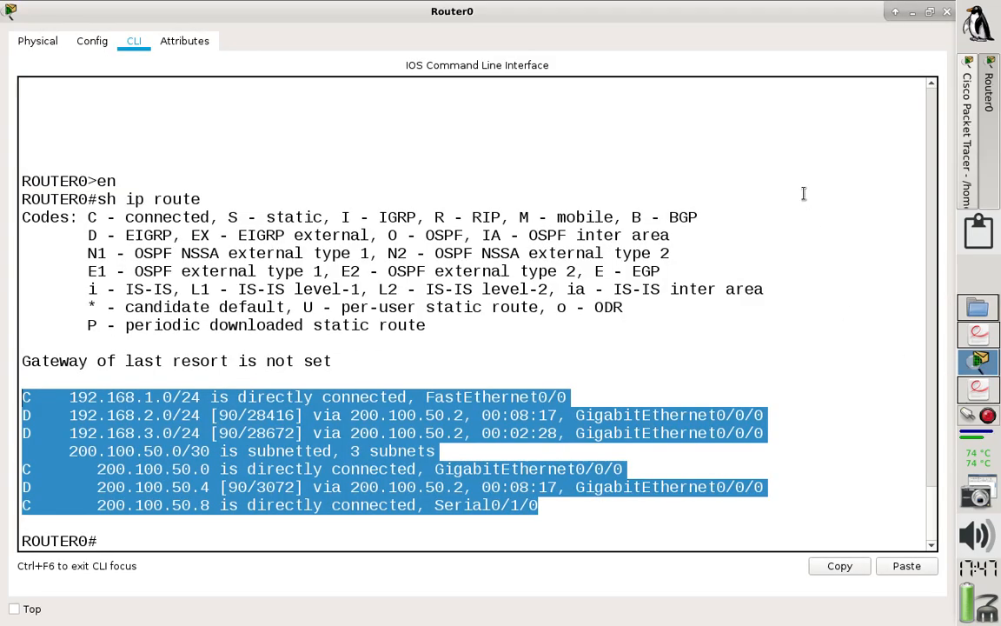
pyautogui.click(946, 11)
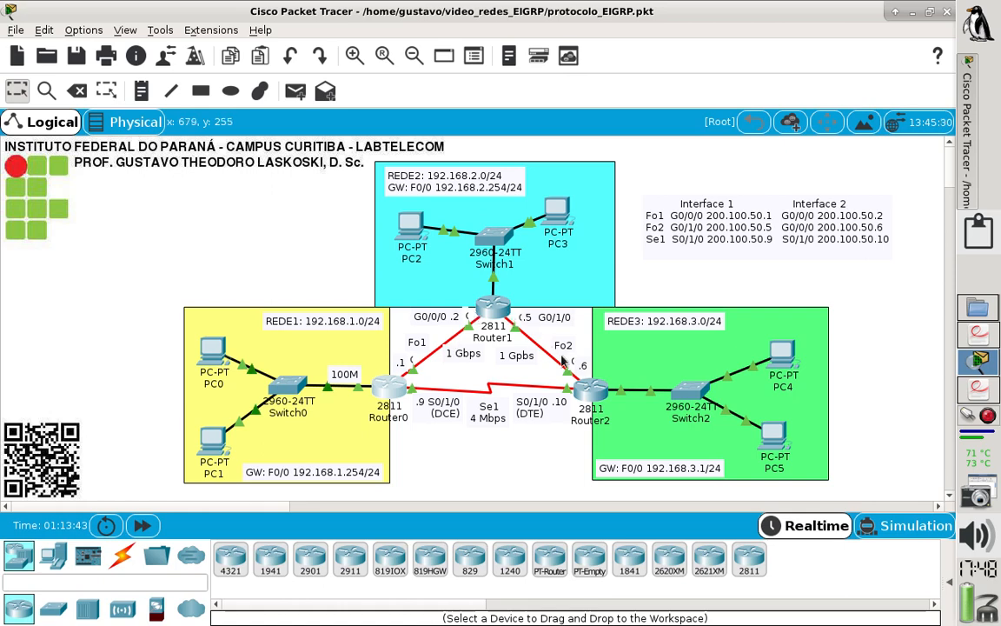
# Open PC0's Command Prompt in a maximized window and ping 192.168.2.1.
pyautogui.click(210, 353)
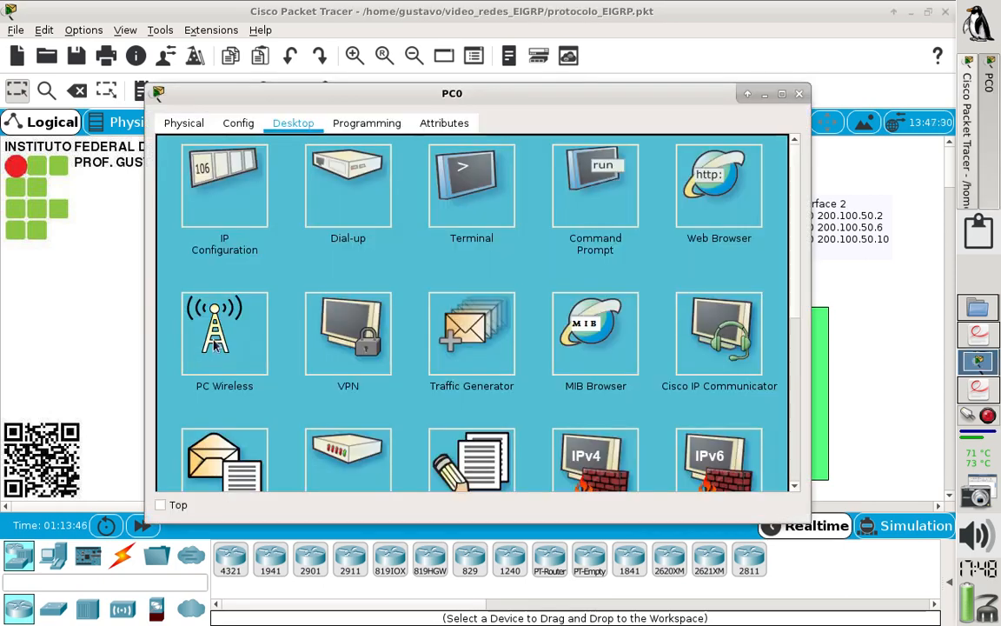
pyautogui.click(570, 155)
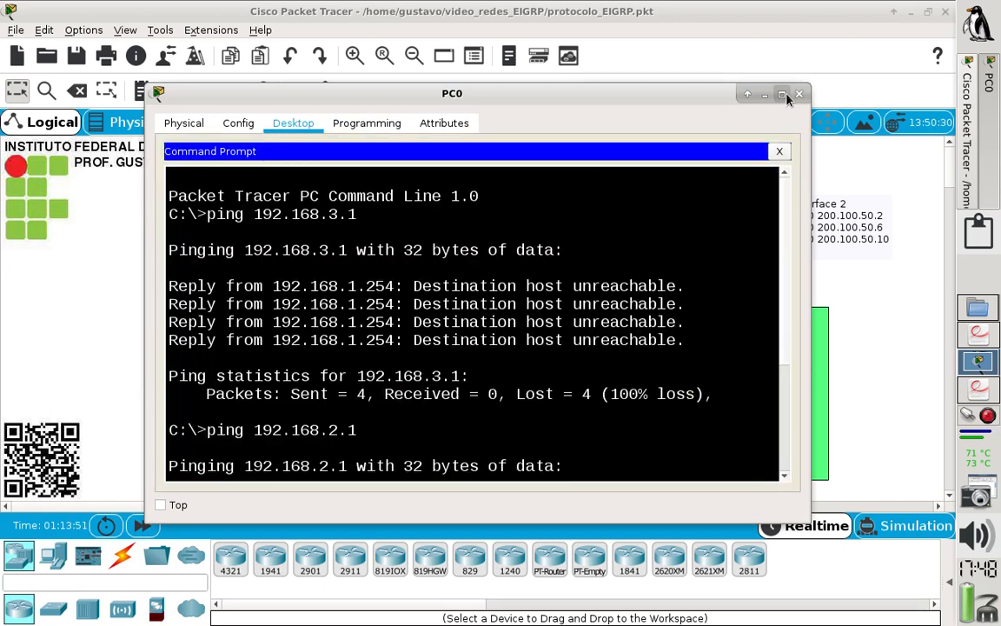
pyautogui.click(783, 95)
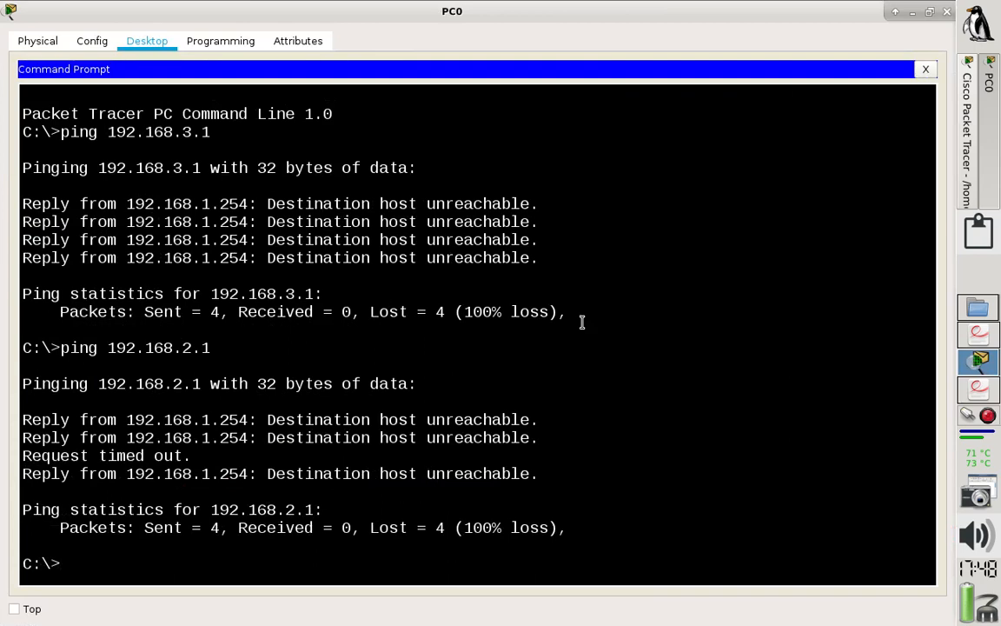
pyautogui.press('Up')
pyautogui.press('Return')
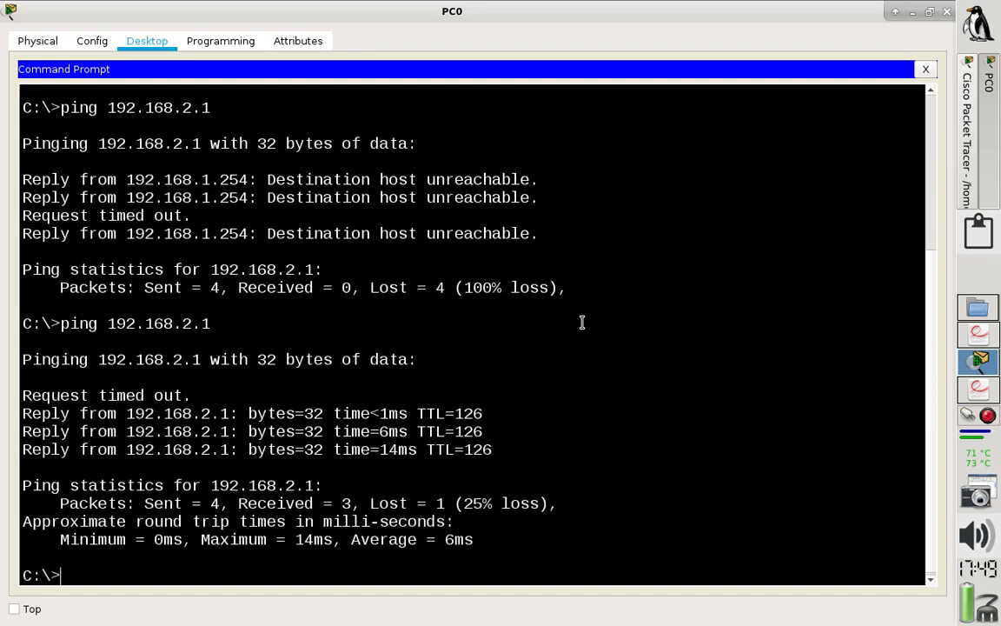
# Repeat the ping to 192.168.2.1 from PC0, then trace the route to 192.168.1.254 with tracert.
pyautogui.press('Up')
pyautogui.press('Return')
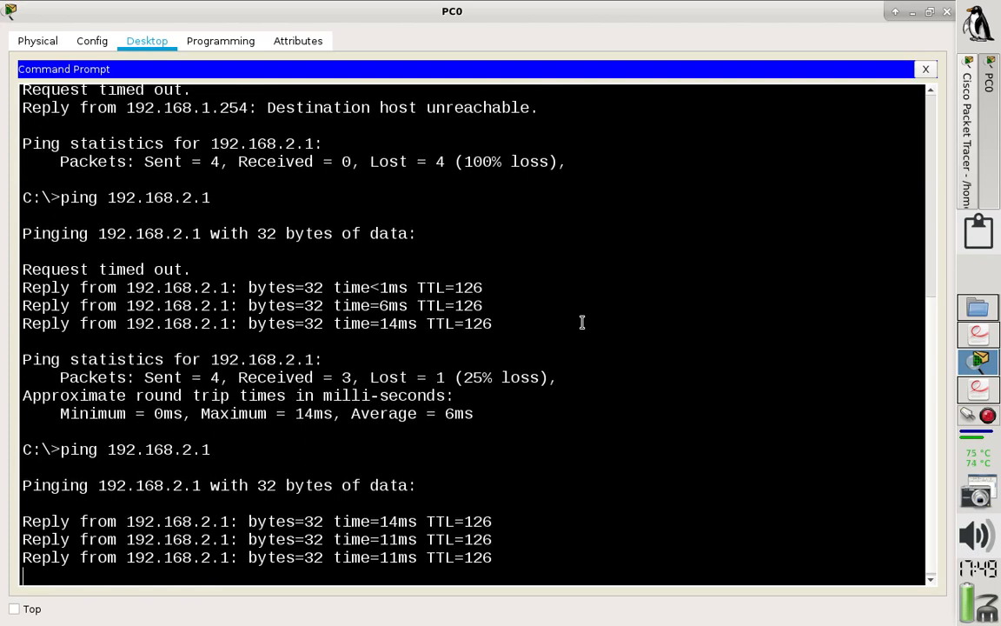
pyautogui.write('trac')
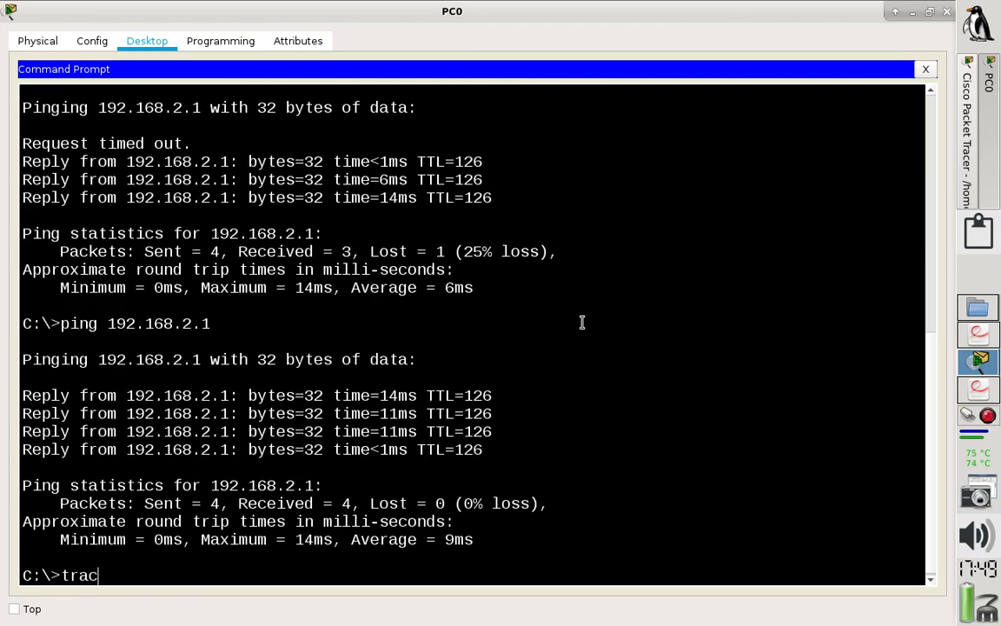
pyautogui.write('ert 12')
pyautogui.write('92.1')
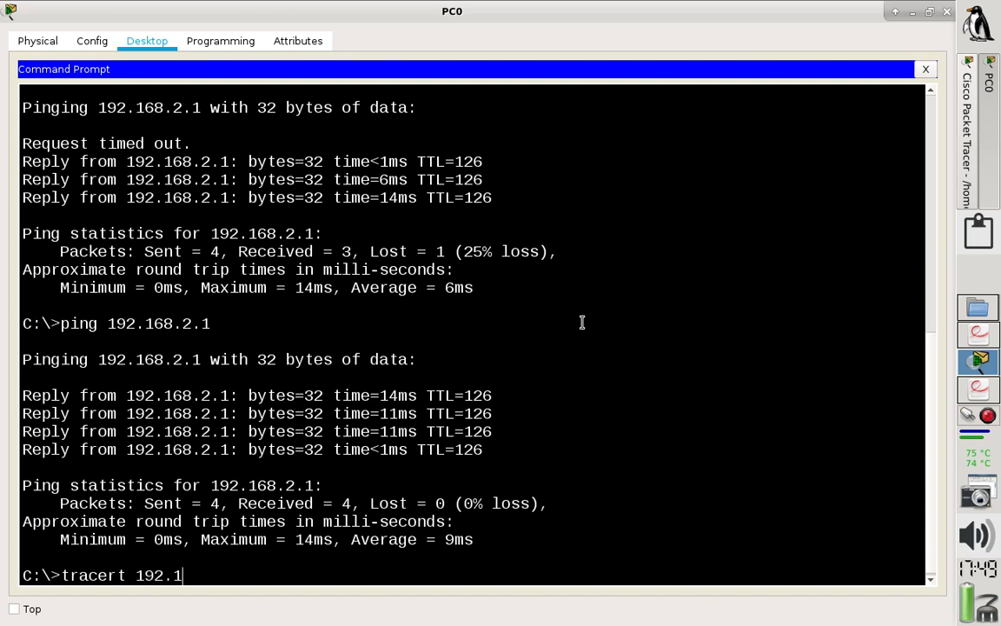
pyautogui.write('68.1.254')
pyautogui.press('Return')
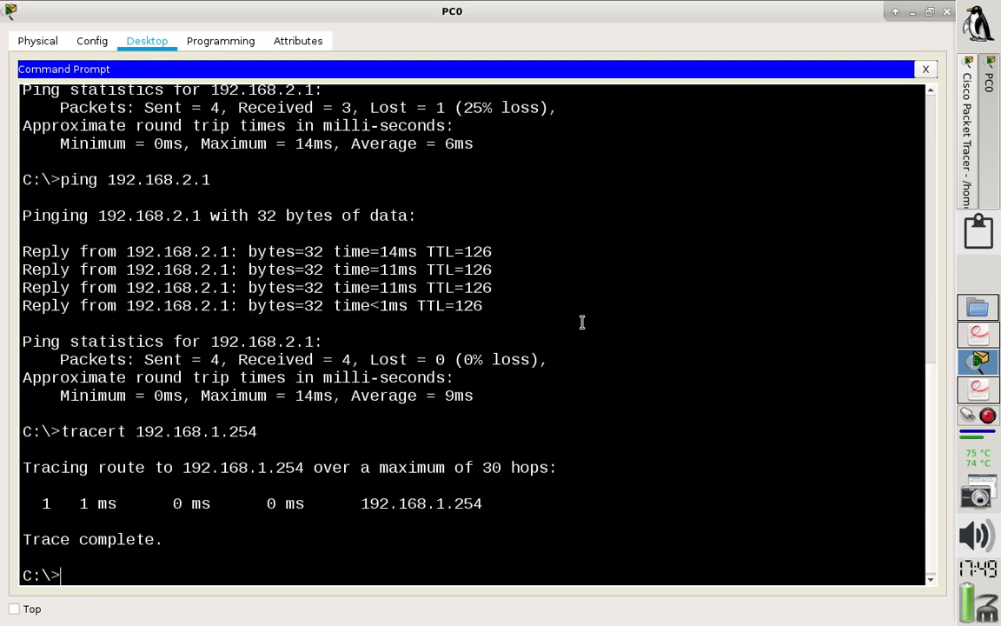
# Copy the hop line of the 192.168.1.254 trace from PC0's Command Prompt.
pyautogui.moveTo(512, 504); pyautogui.dragTo(23, 500)
pyautogui.hotkey('ctrl', 'c')
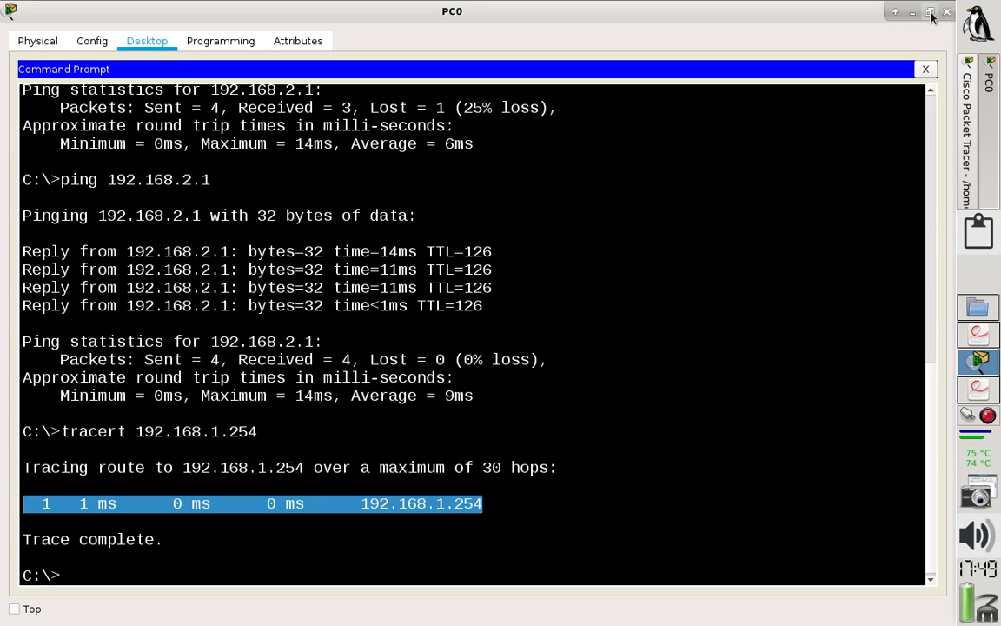
pyautogui.doubleClick(840, 10)
pyautogui.doubleClick(712, 91)
pyautogui.rightClick(386, 513)
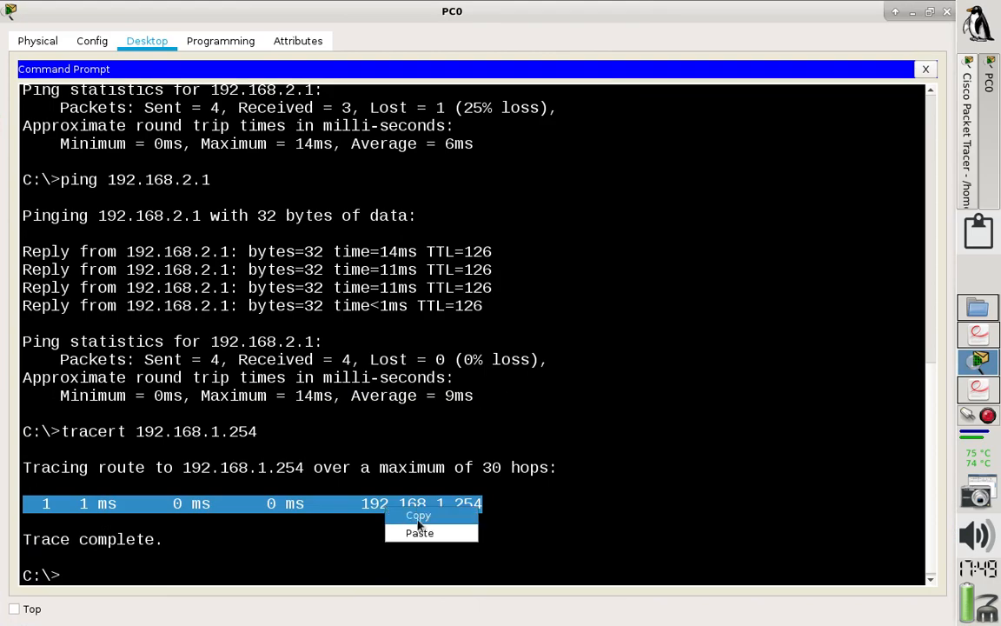
pyautogui.click(409, 520)
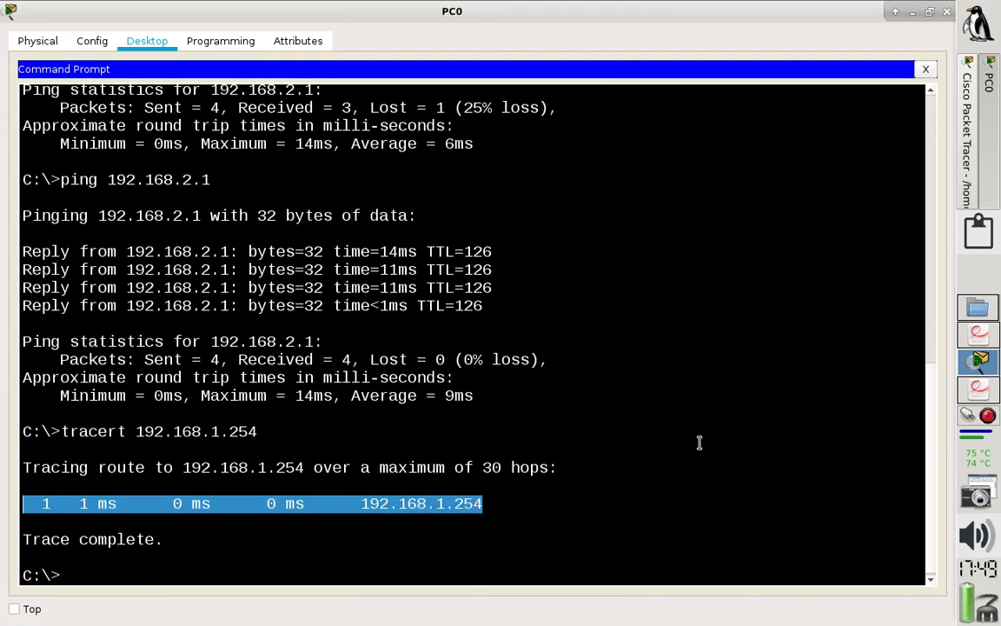
# Switch to notes_EIGRP.txt in the terminal and add item "4)" below answer 3 with the heading "tracert 192.168.1.254:".
pyautogui.click(979, 334)
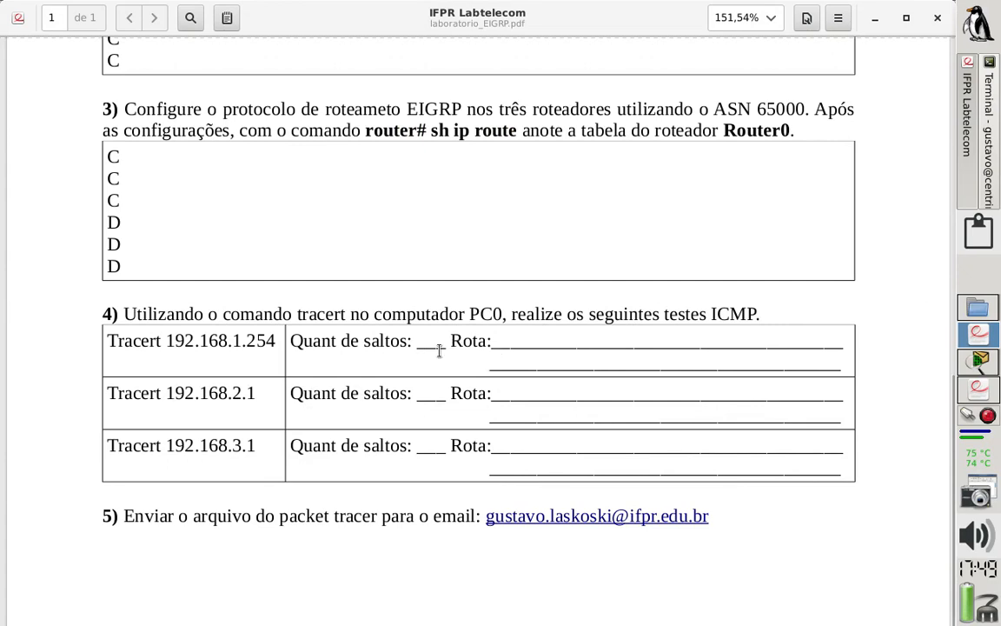
pyautogui.click(987, 163)
pyautogui.press('Down')
pyautogui.press('Down')
pyautogui.press('Down')
pyautogui.press('Down')
pyautogui.press('Down')
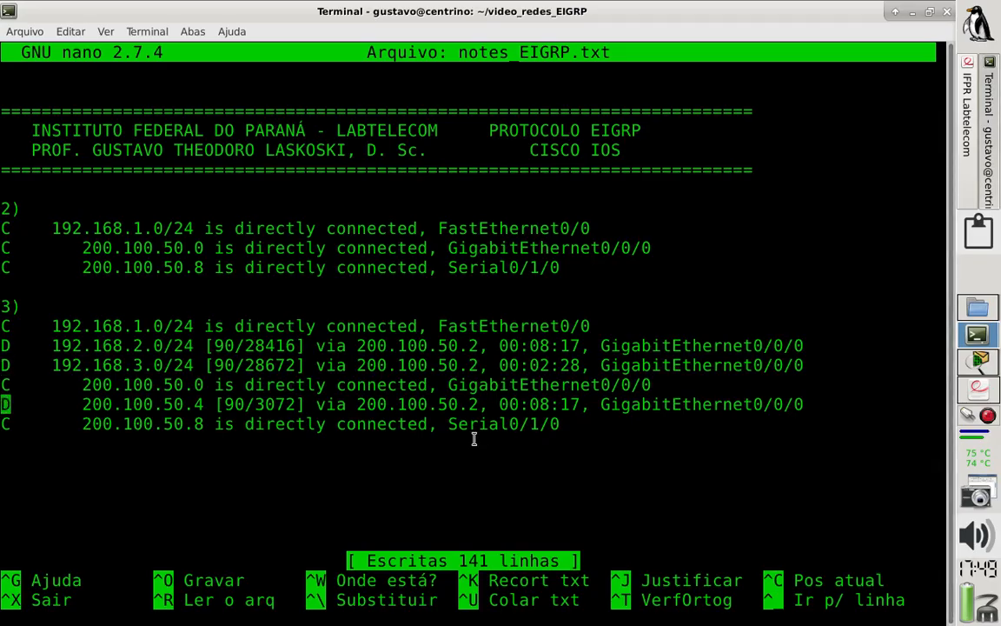
pyautogui.write('4)')
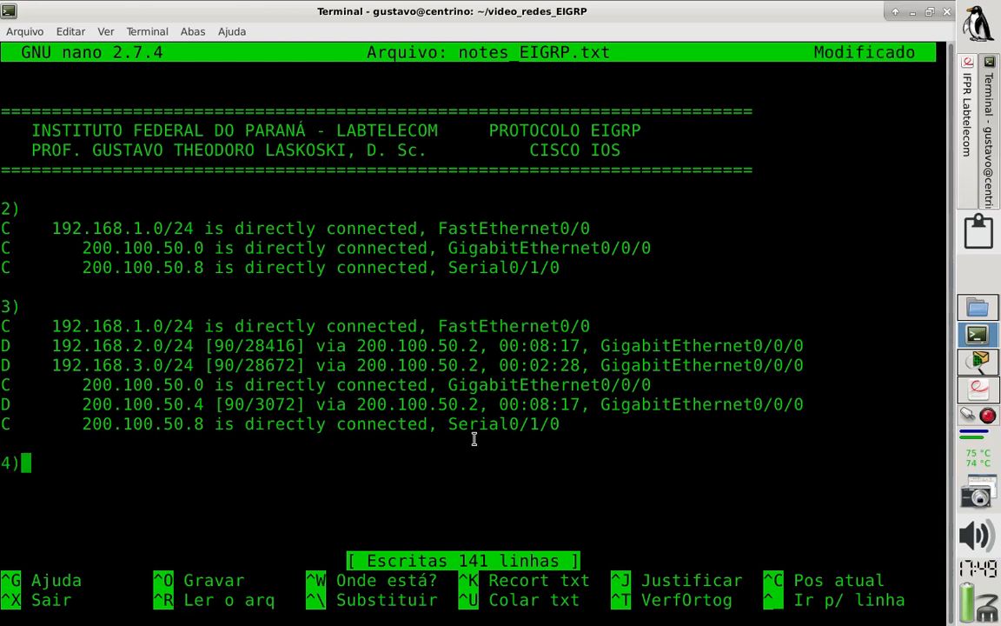
pyautogui.press('Return')
pyautogui.write('trac')
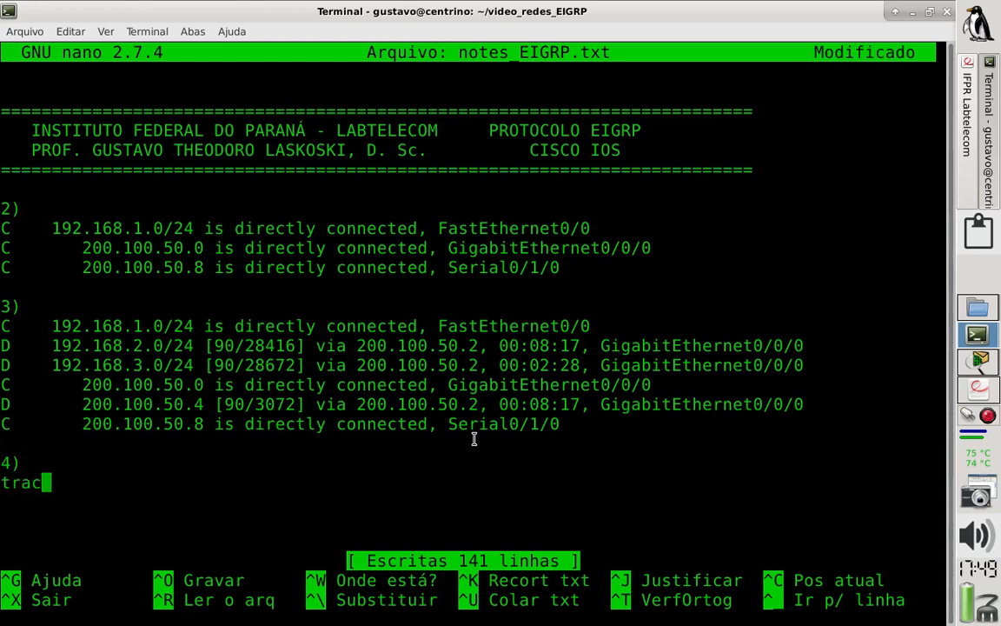
pyautogui.write('ert 192.')
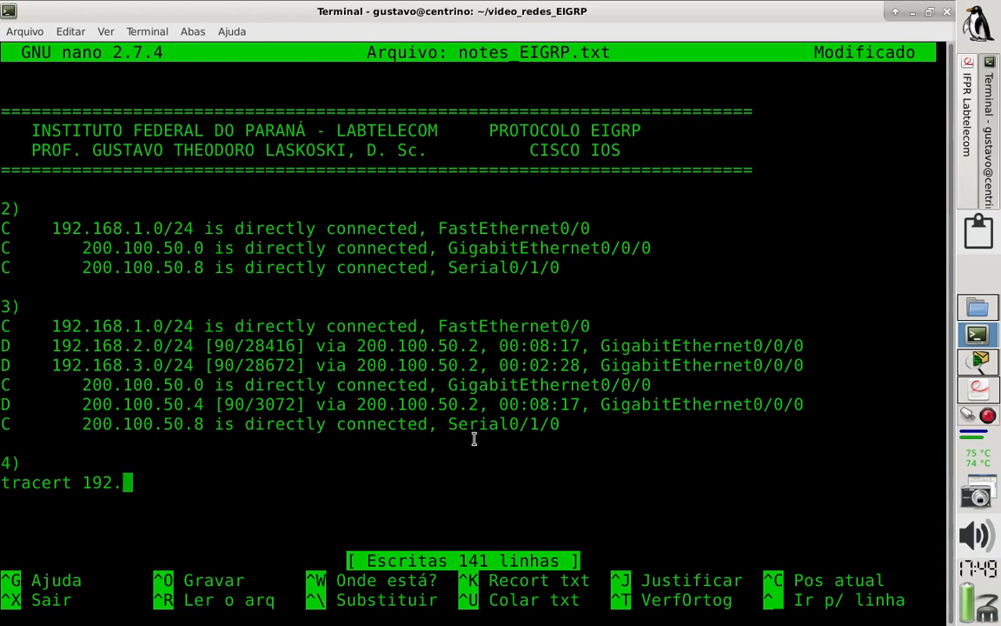
pyautogui.write('168.')
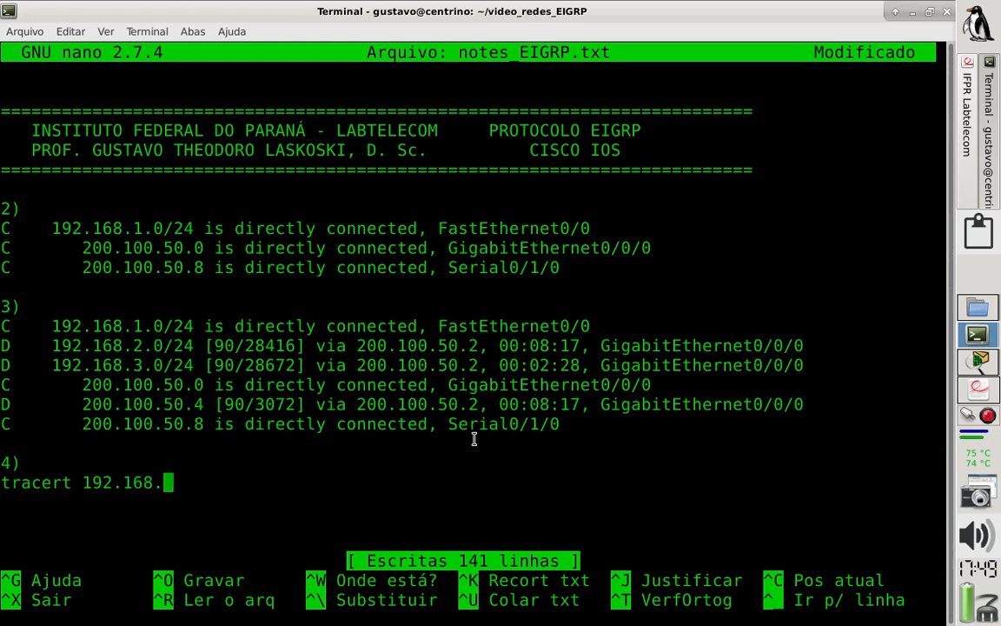
pyautogui.write('1.254:')
pyautogui.press('Return')
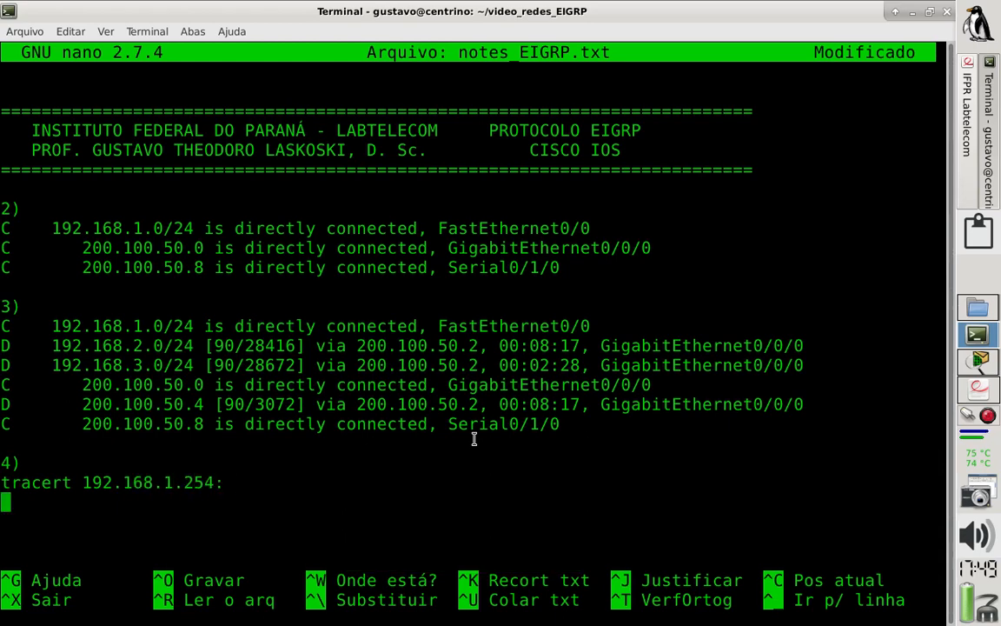
# Paste the copied hop line under the "tracert 192.168.1.254:" heading and leave one blank line below it.
pyautogui.hotkey('ctrl', 'shift', 'v')
pyautogui.press('Return')
pyautogui.press('Return')
pyautogui.press('Return')
pyautogui.press('Return')
pyautogui.press('Return')
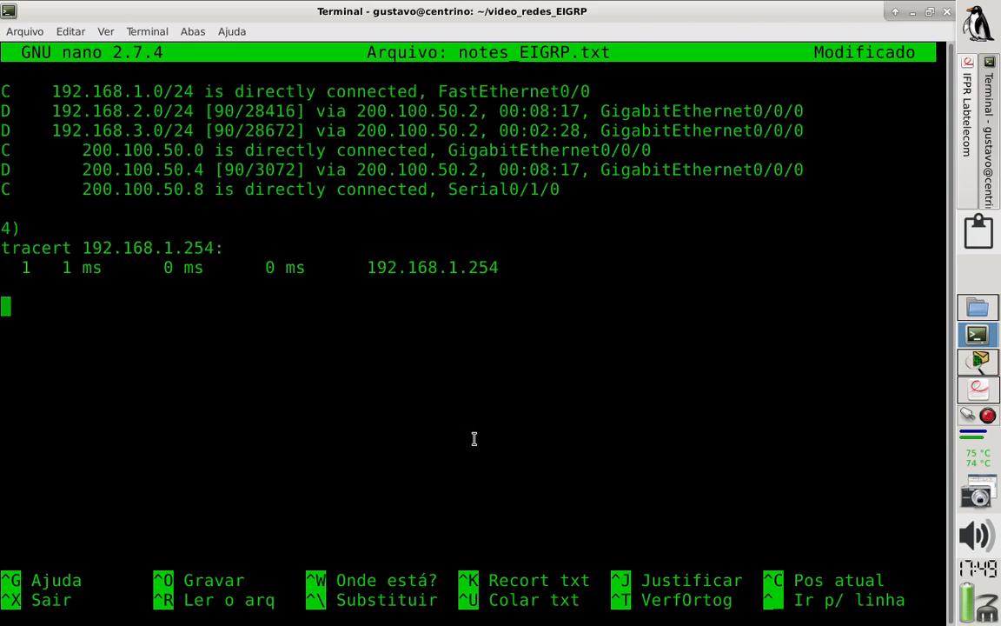
pyautogui.press('BackSpace')
pyautogui.press('BackSpace')
pyautogui.press('BackSpace')
# Add the heading "tracert 192.168.1.2:" below the first trace result and save notes_EIGRP.txt.
pyautogui.write('t')
pyautogui.doubleClick(25, 268)
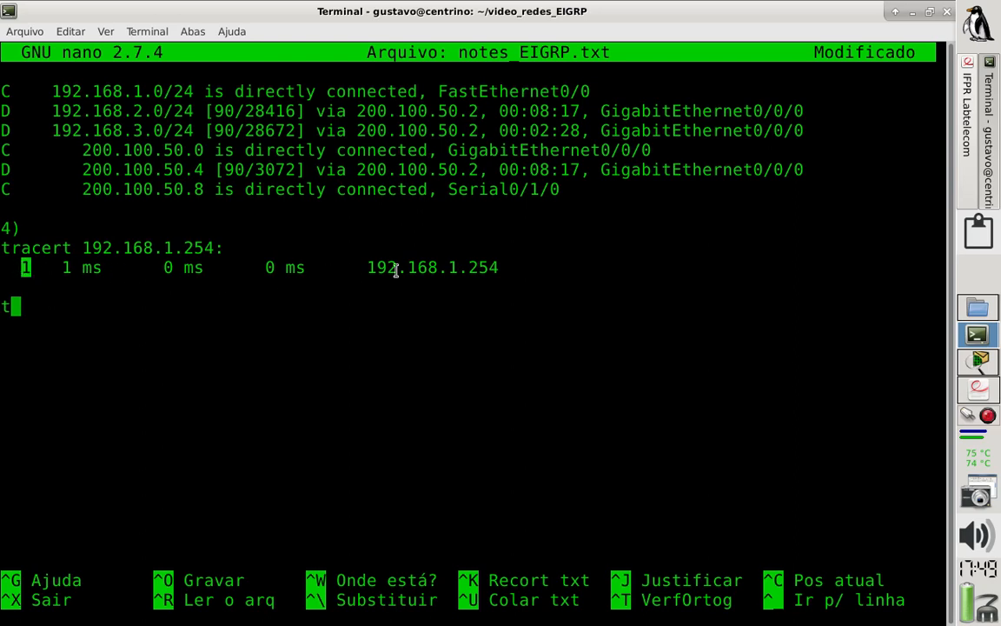
pyautogui.click(148, 313)
pyautogui.write('racert 1')
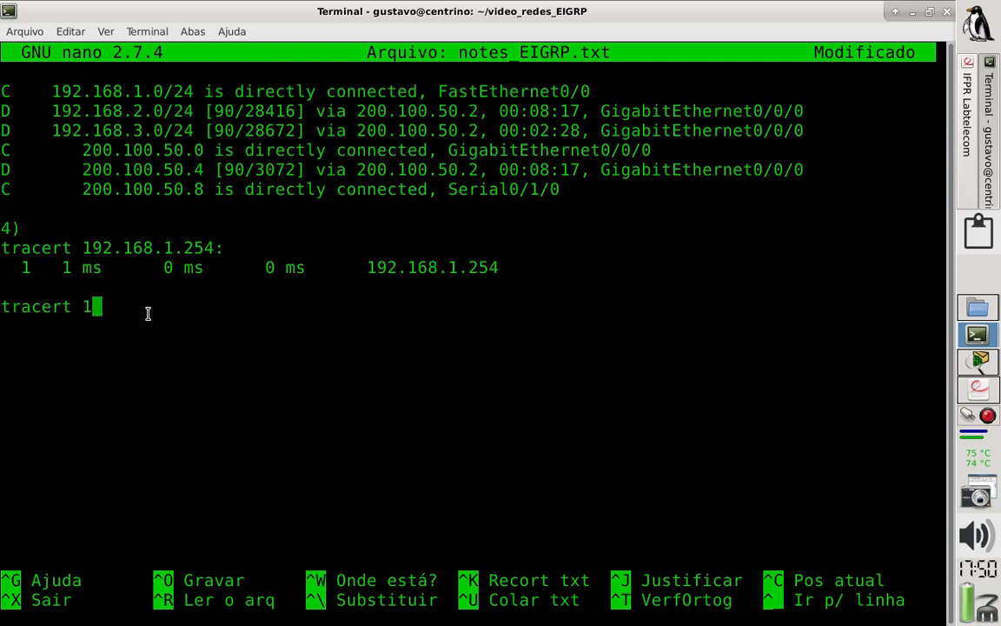
pyautogui.write('92.168.1.2:')
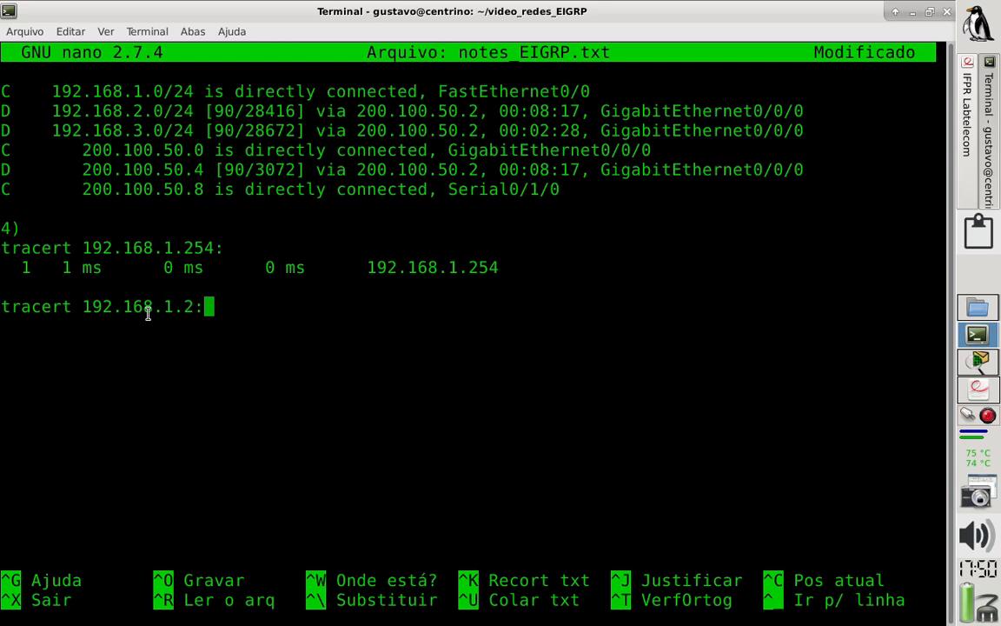
pyautogui.hotkey('ctrl', 'o')
pyautogui.press('Return')
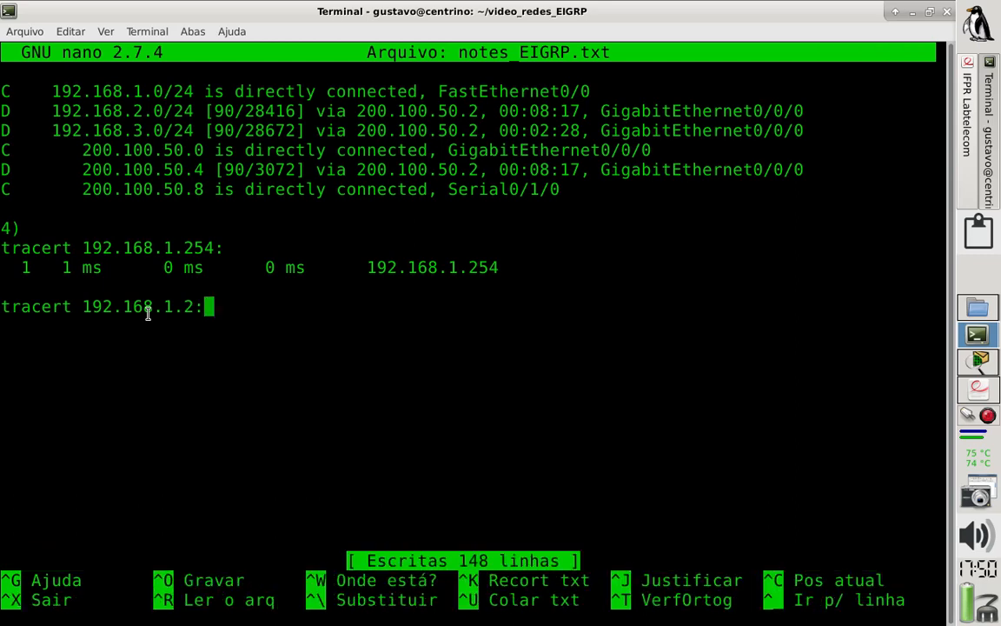
# Return to PC0's Command Prompt in Packet Tracer and trace the route to 192.168.2.1.
pyautogui.click(977, 358)
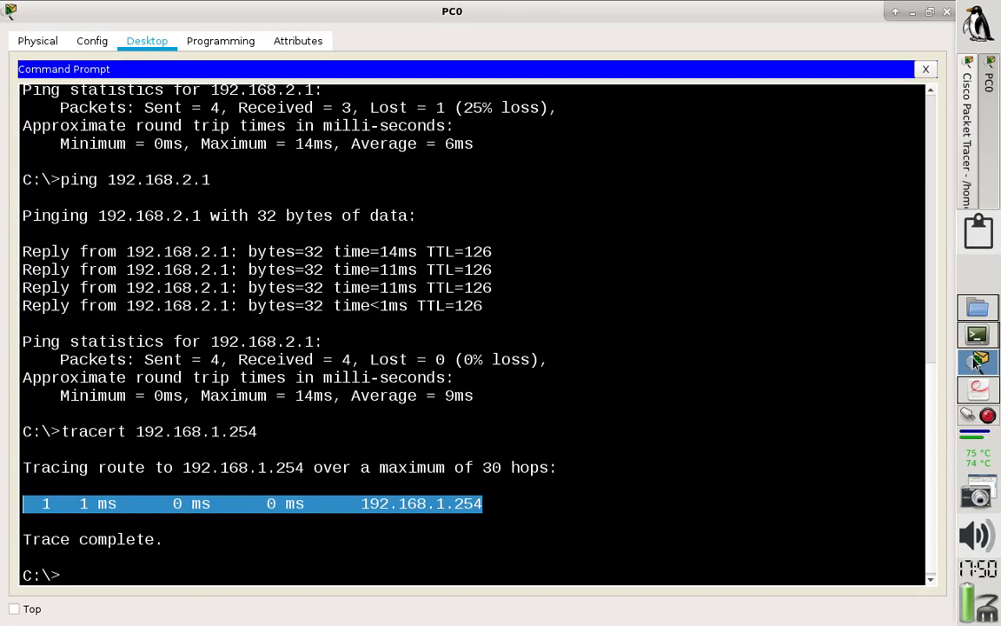
pyautogui.click(677, 377)
pyautogui.write('tracert 1')
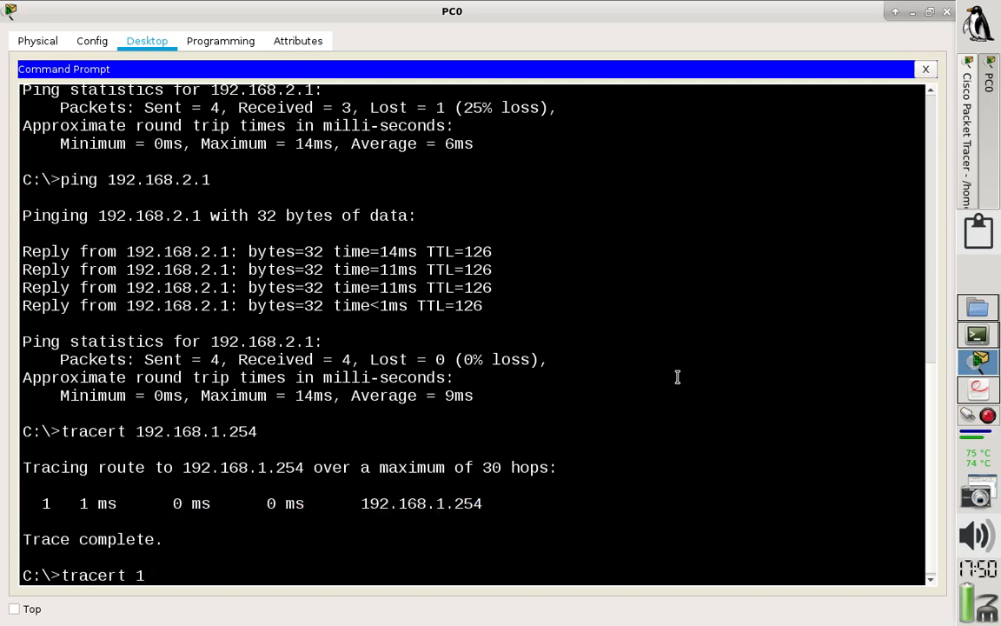
pyautogui.write('92.168.1.2')
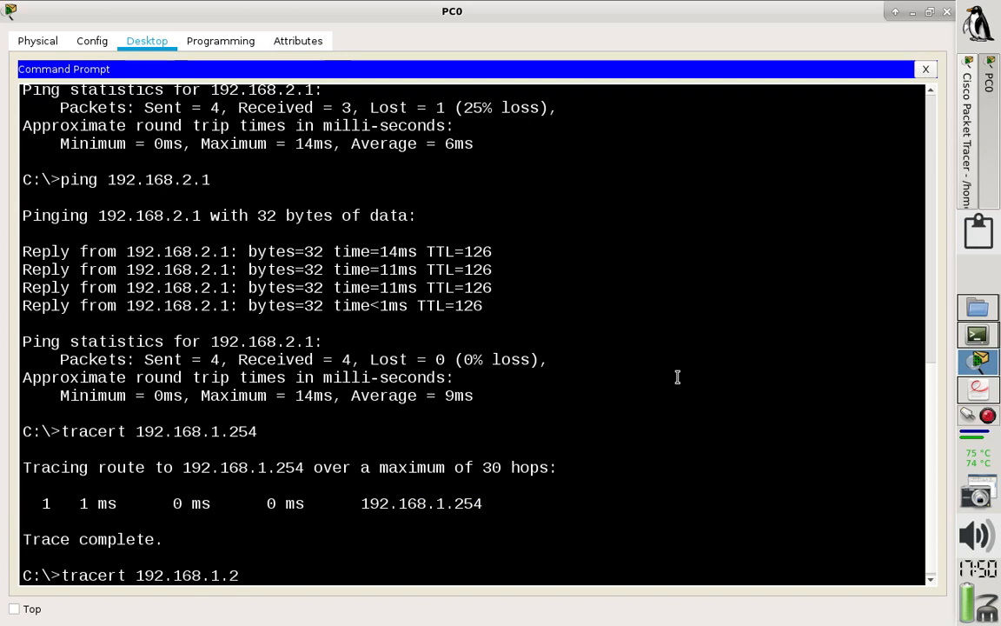
pyautogui.press('BackSpace')
pyautogui.write('2.')
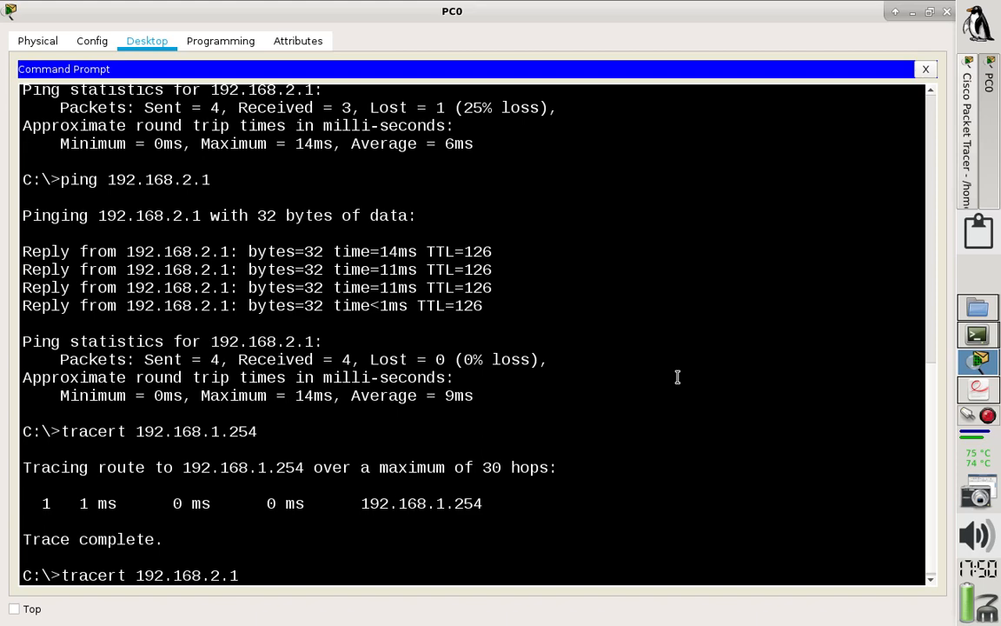
pyautogui.write('1')
pyautogui.press('Return')
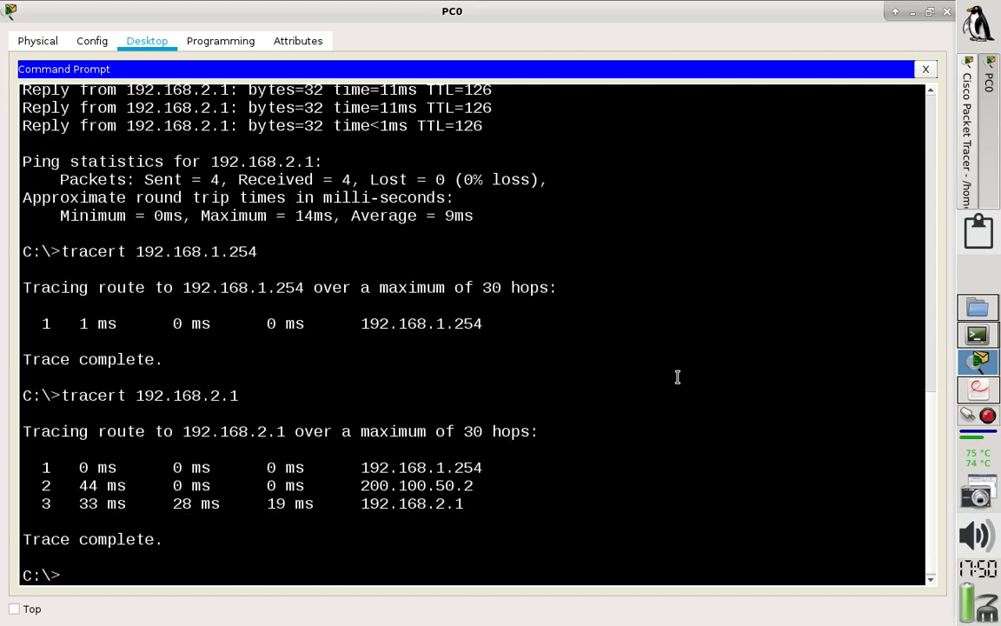
# Copy the three hop lines of the 192.168.2.1 trace into notes_EIGRP.txt under the second tracert heading.
pyautogui.moveTo(468, 504)
pyautogui.mouseDown()
pyautogui.moveTo(286, 512)
pyautogui.moveTo(50, 458)
pyautogui.moveTo(23, 465)
pyautogui.mouseUp()
pyautogui.rightClick(242, 492)
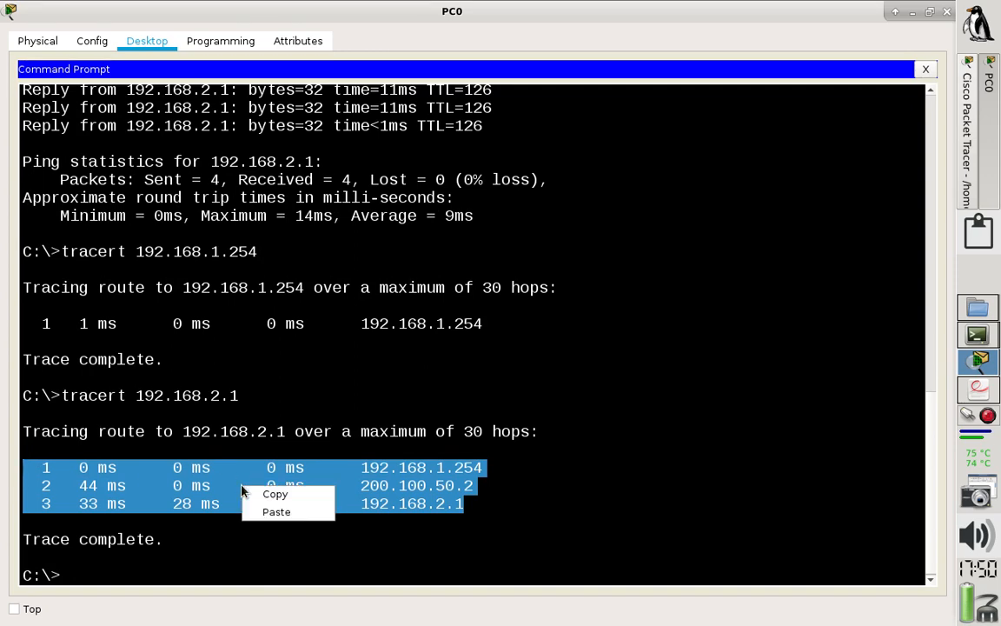
pyautogui.click(248, 495)
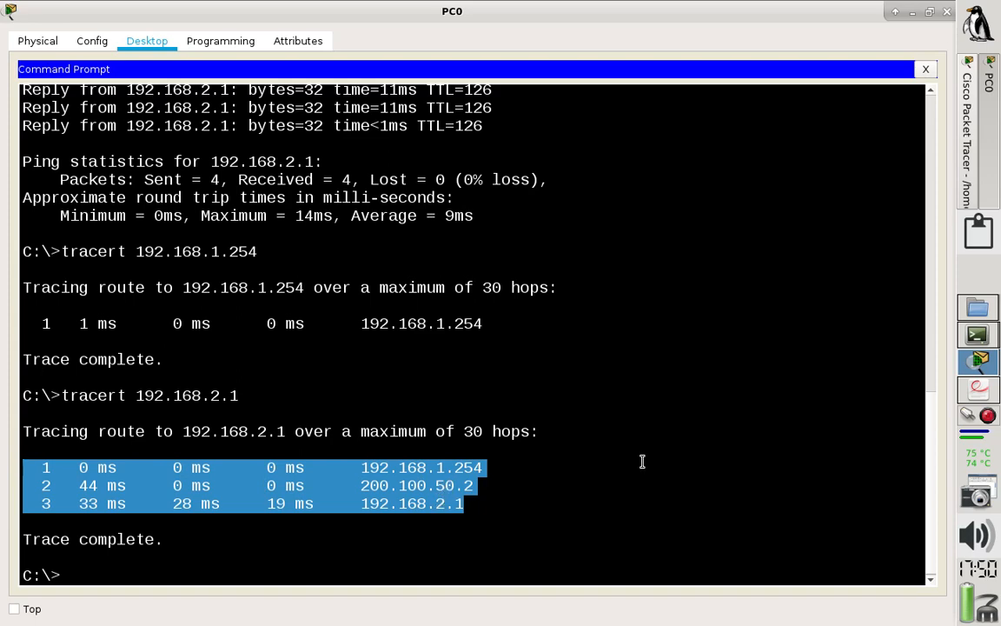
pyautogui.click(983, 336)
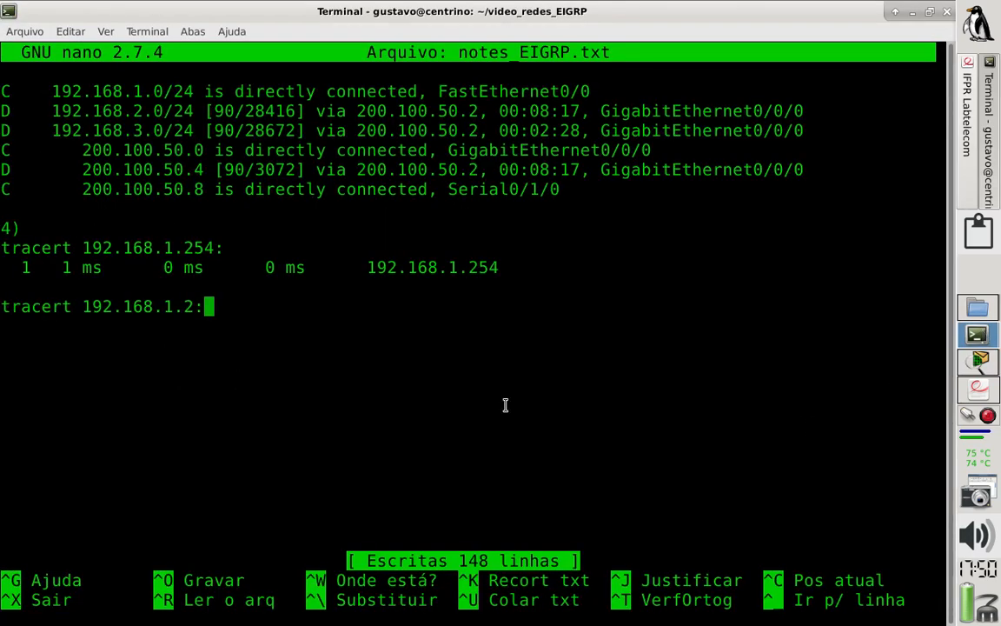
pyautogui.press('Return')
pyautogui.write('1   0 ms      0 ms      0 ms      192.168.1.254   2   44 ms     0 ms      0 ms      200.100.50.2   3   33 ms     28 ms     19 ms     192.168.2.1')
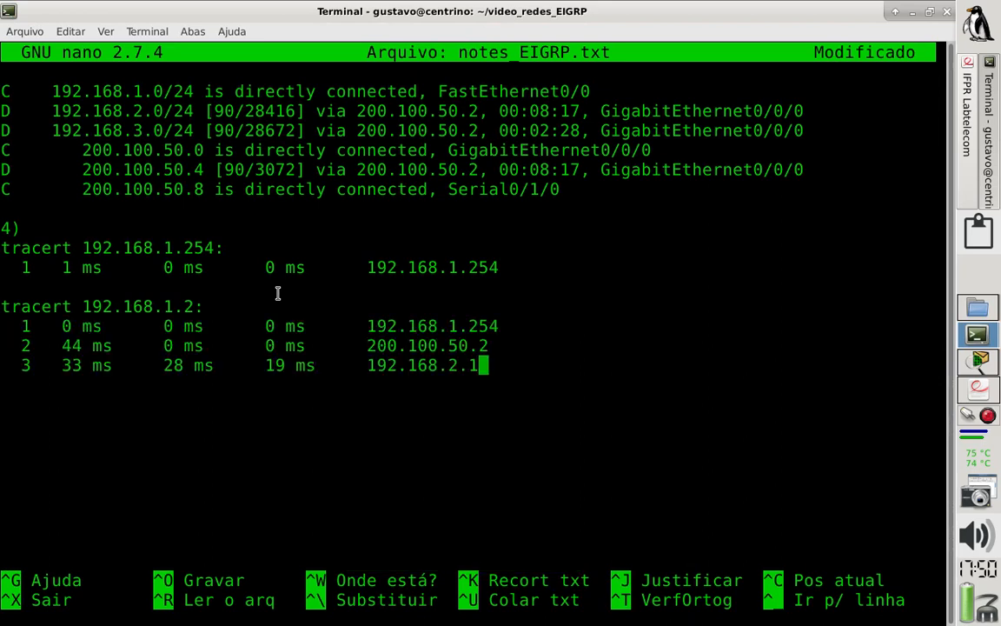
# Correct the second tracert heading in the notes to "tracert 192.168.2.1:".
pyautogui.press('Up')
pyautogui.press('Up')
pyautogui.press('Up')
pyautogui.press('Left')
pyautogui.press('Left')
pyautogui.press('BackSpace')
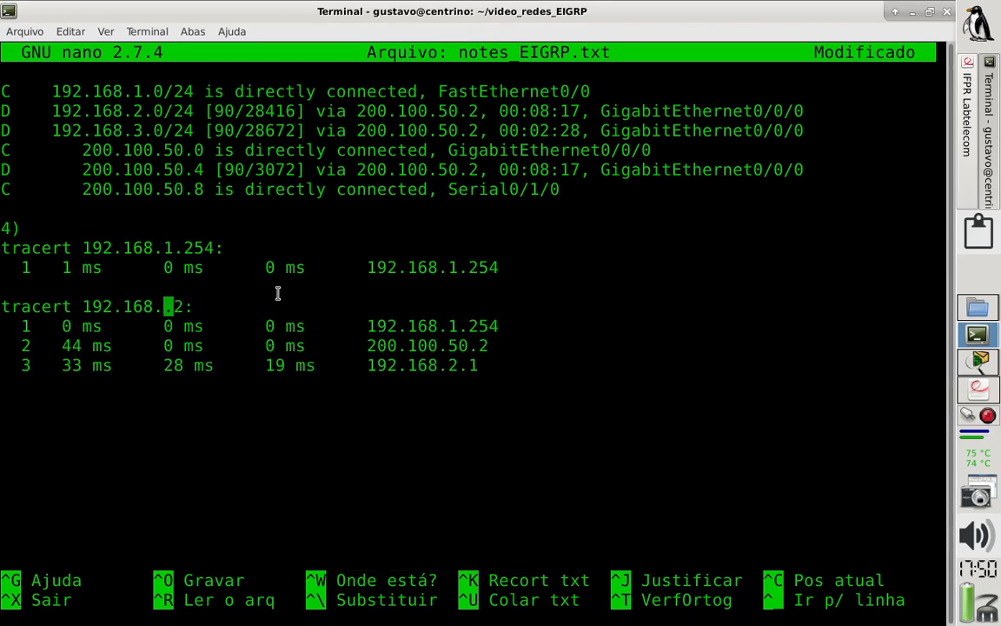
pyautogui.press('Right')
pyautogui.press('BackSpace')
pyautogui.press('Right')
pyautogui.write('.1')
# Add the heading "tracert 192.168.3.1:" below the second trace result and save notes_EIGRP.txt.
pyautogui.press('Down')
pyautogui.press('Down')
pyautogui.press('Down')
pyautogui.press('Down')
pyautogui.press('Down')
pyautogui.write('t')
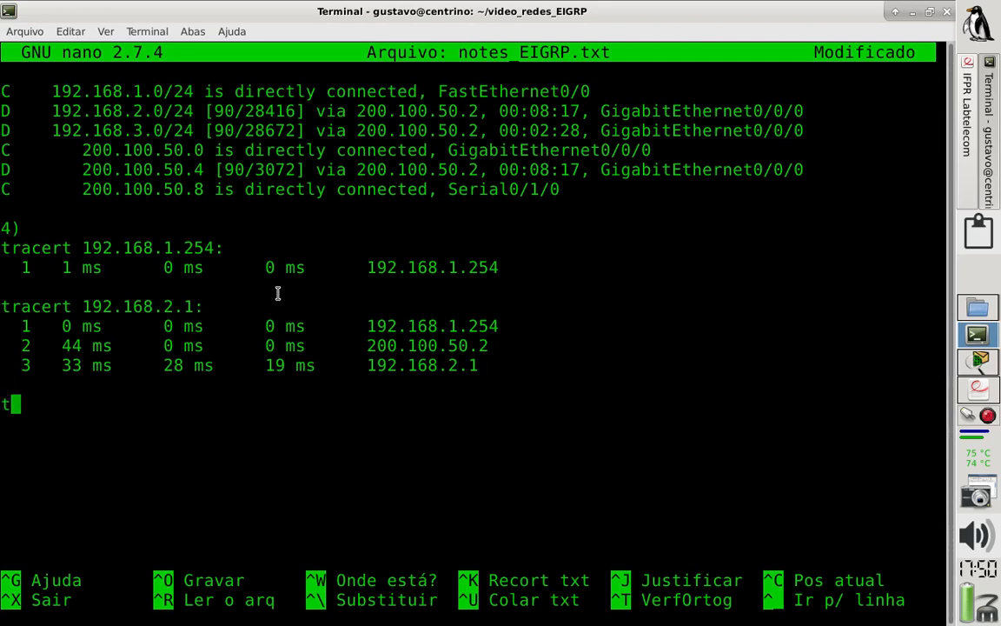
pyautogui.write('racert 192')
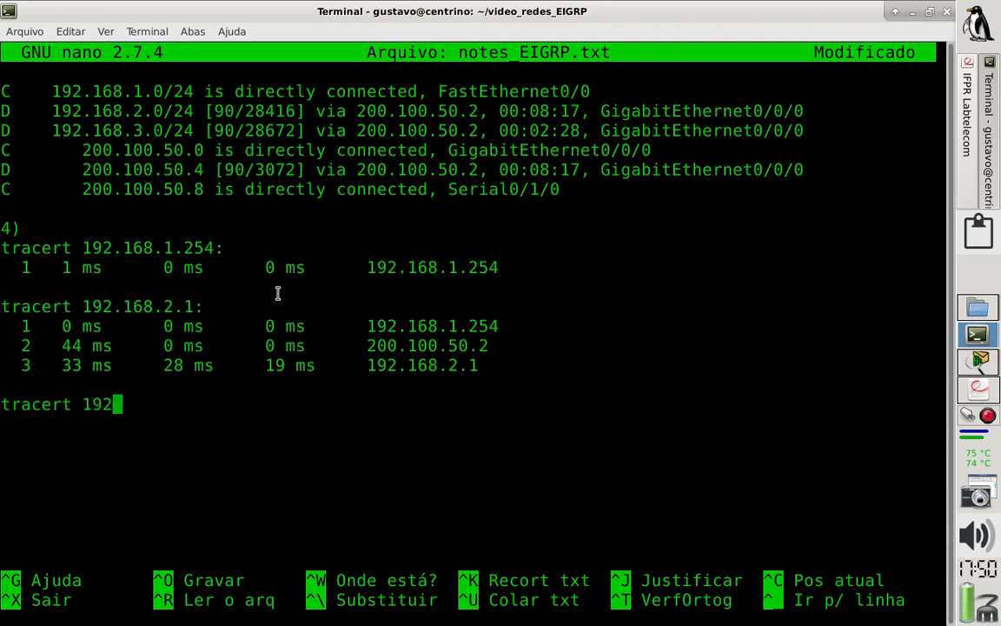
pyautogui.write('.168.3.1:')
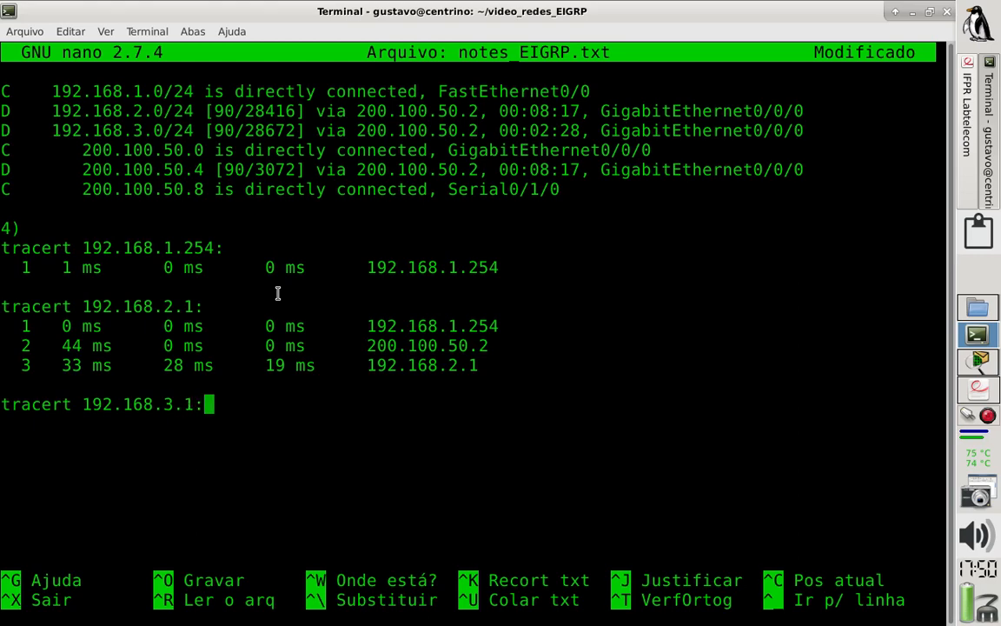
pyautogui.hotkey('ctrl', 'o')
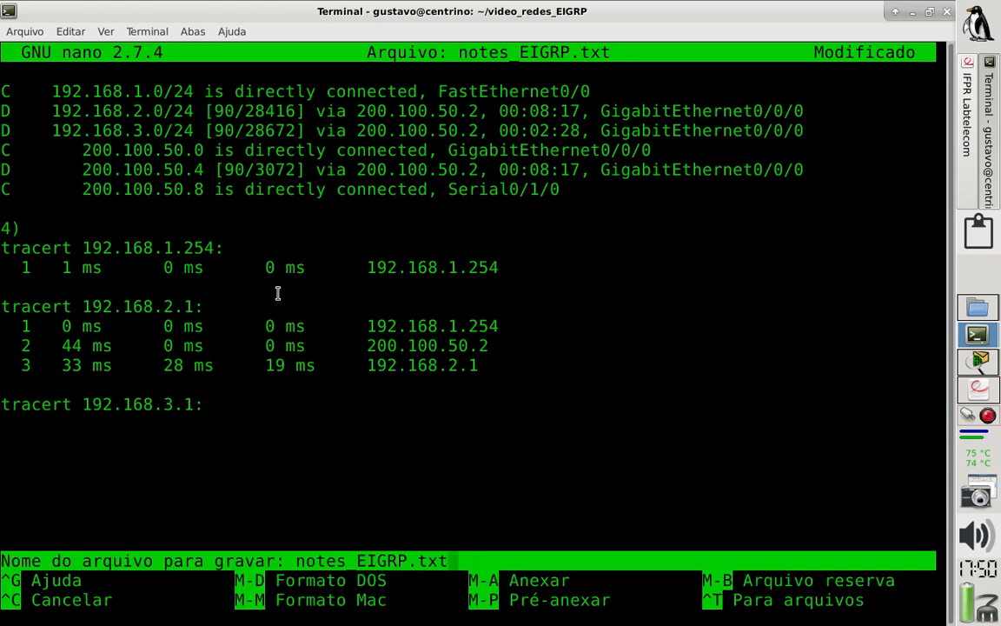
pyautogui.press('Return')
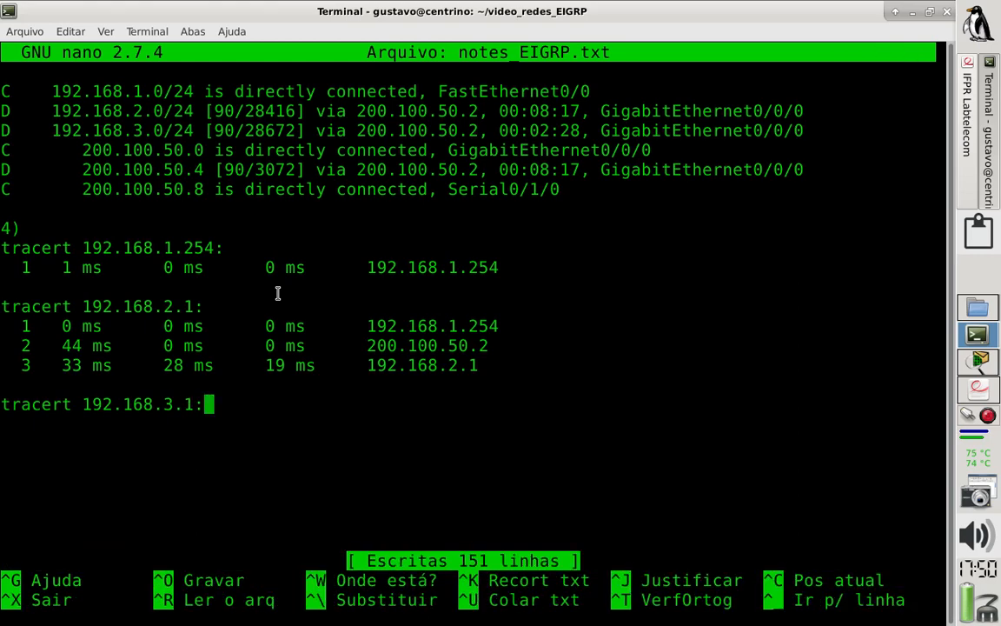
# Switch back to PC0's Command Prompt in Packet Tracer and trace the route to 192.168.3.1.
pyautogui.click(978, 360)
pyautogui.click(624, 551)
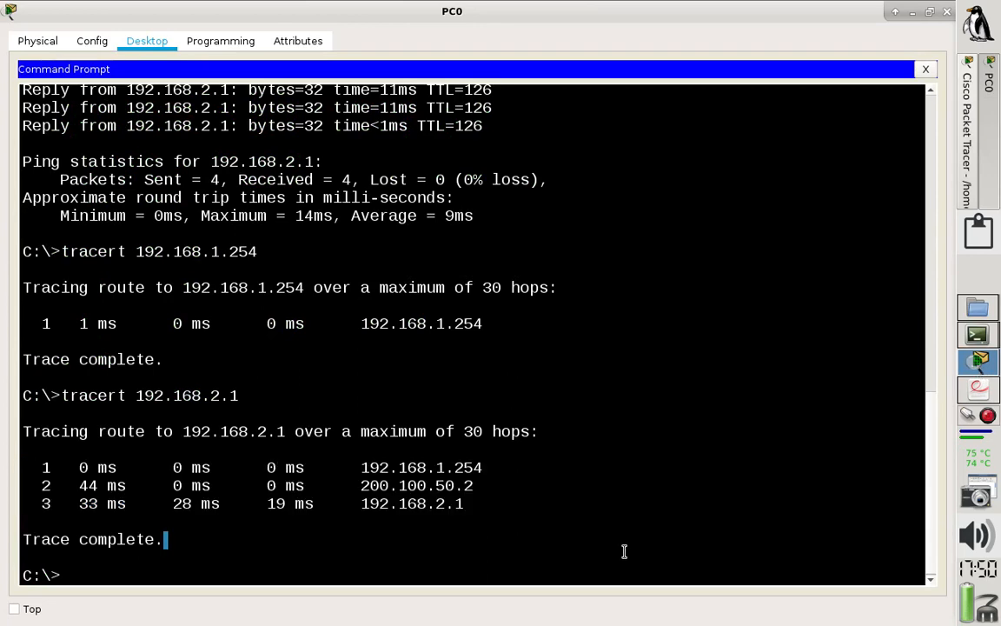
pyautogui.press('Up')
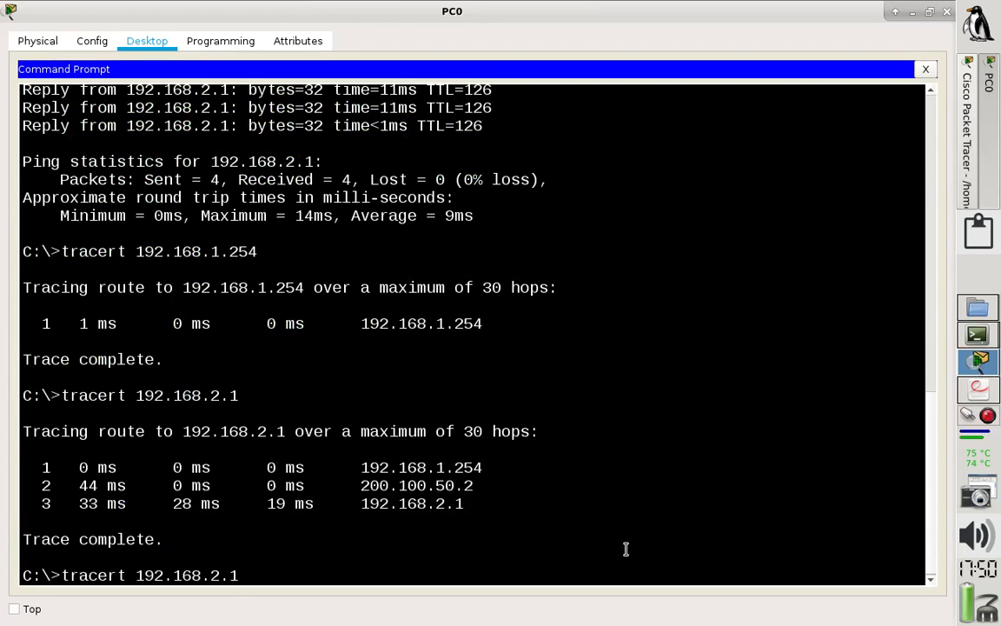
pyautogui.press('BackSpace')
pyautogui.press('BackSpace')
pyautogui.write('3.1')
pyautogui.press('Return')
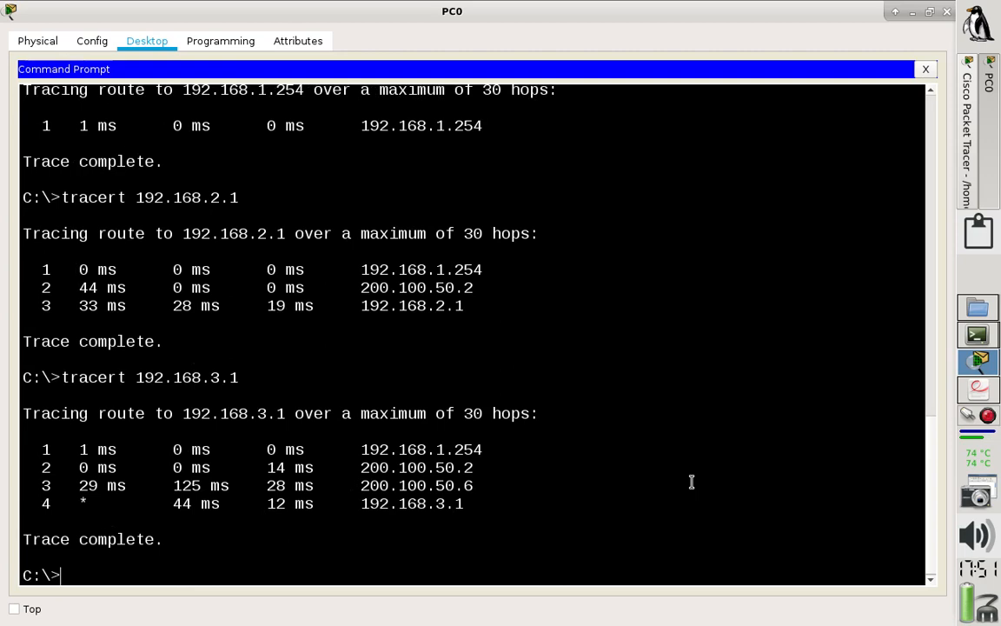
# Repeat the trace to 192.168.3.1 from PC0 two more times.
pyautogui.press('Up')
pyautogui.press('Return')
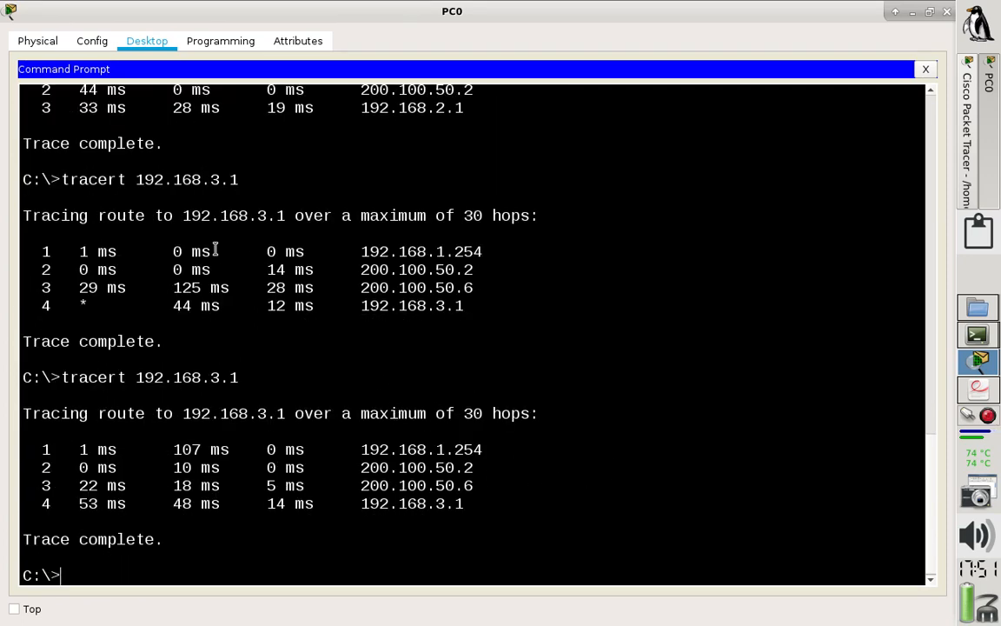
pyautogui.press('Up')
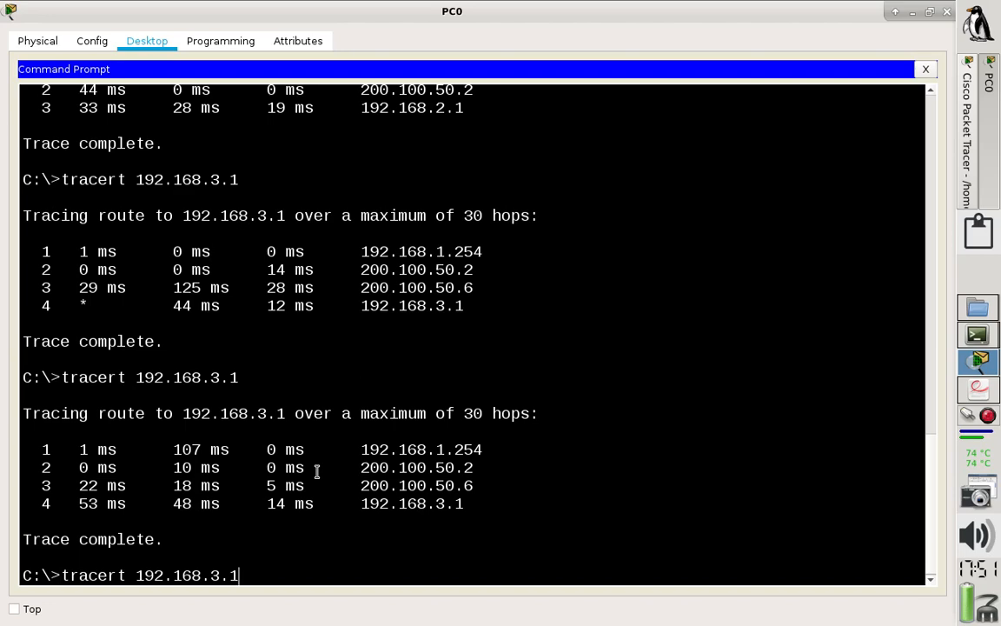
pyautogui.press('Return')
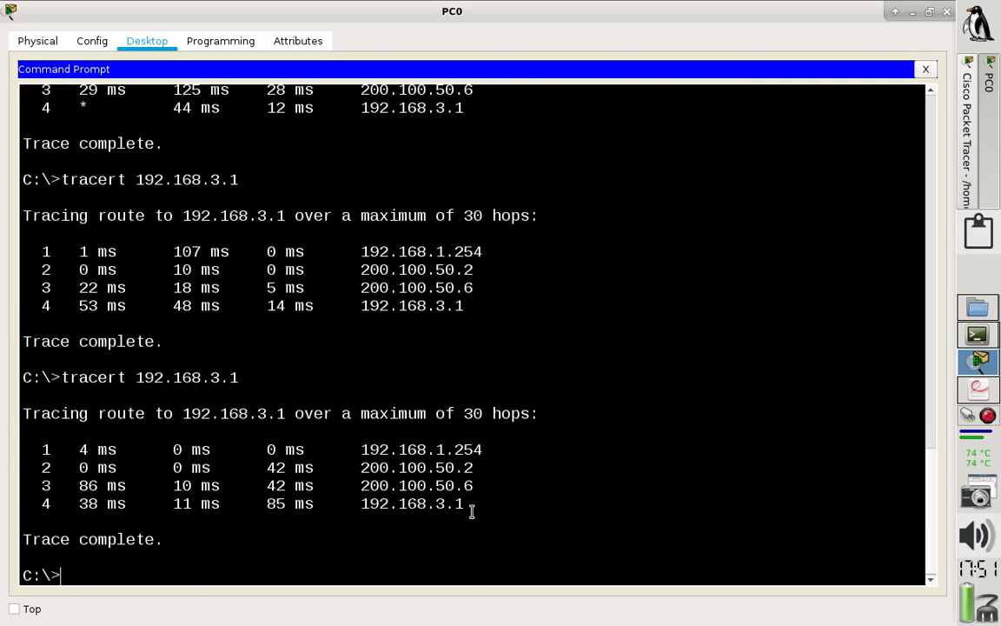
# Copy the four hop lines of the last 192.168.3.1 trace under the third tracert heading in notes_EIGRP.txt and save the file.
pyautogui.moveTo(472, 512); pyautogui.dragTo(104, 451)
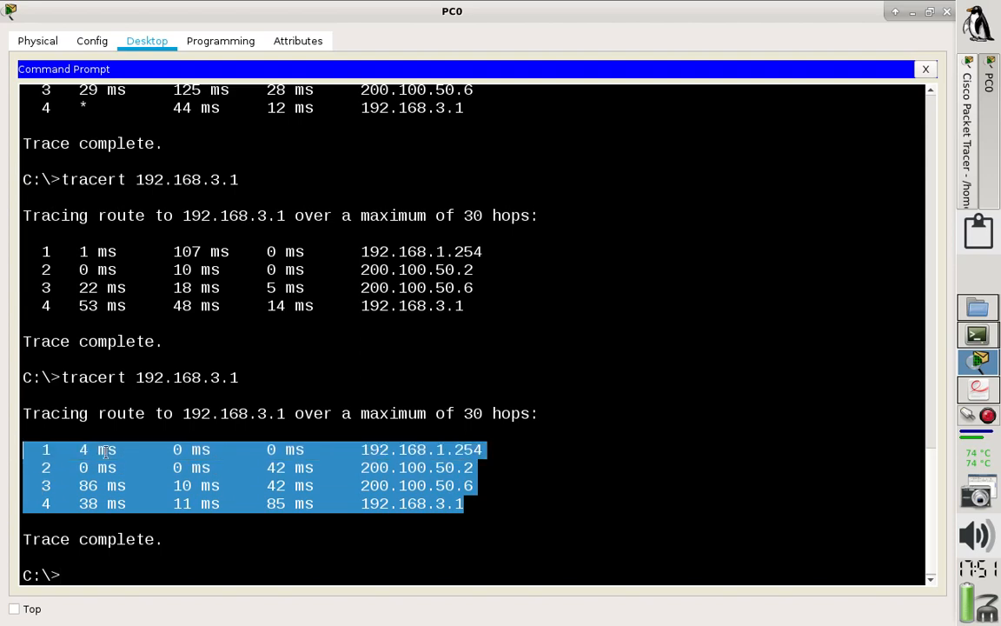
pyautogui.rightClick(105, 452)
pyautogui.click(137, 459)
pyautogui.click(980, 352)
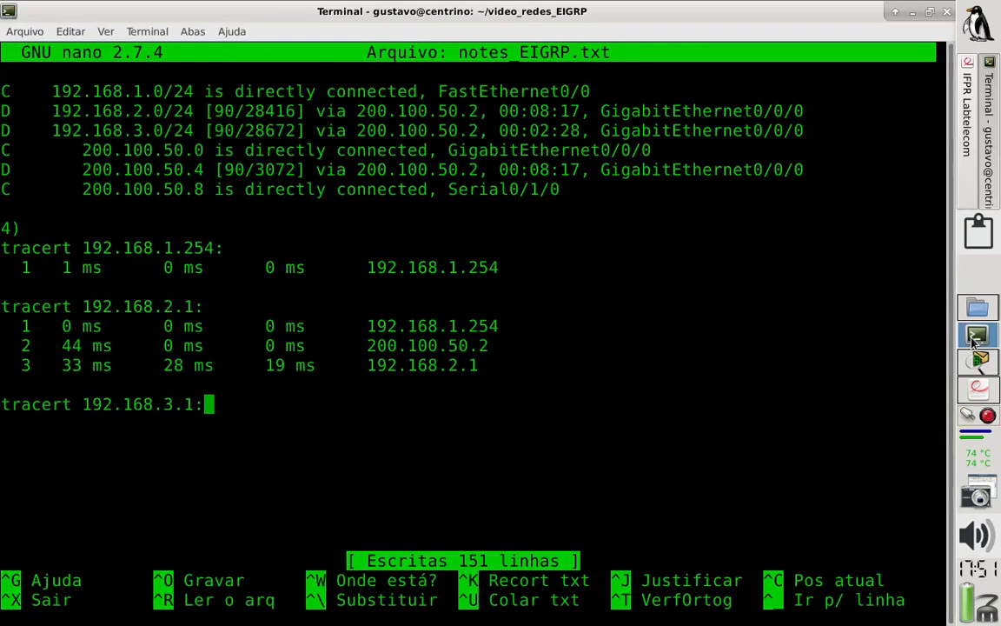
pyautogui.press('Return')
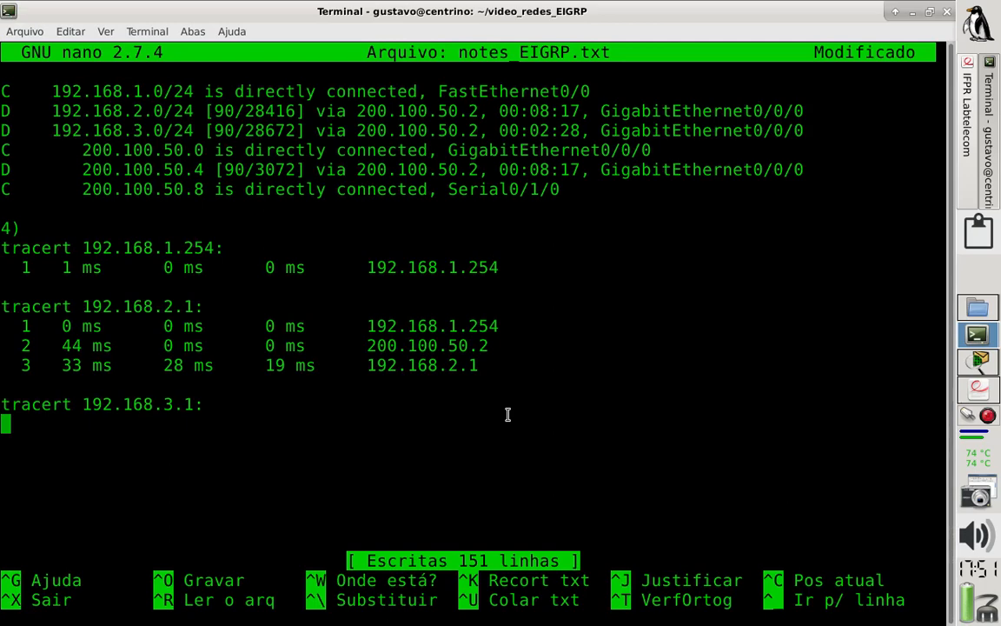
pyautogui.hotkey('ctrl', 'shift', 'v')
pyautogui.hotkey('ctrl', 'o')
pyautogui.press('Return')
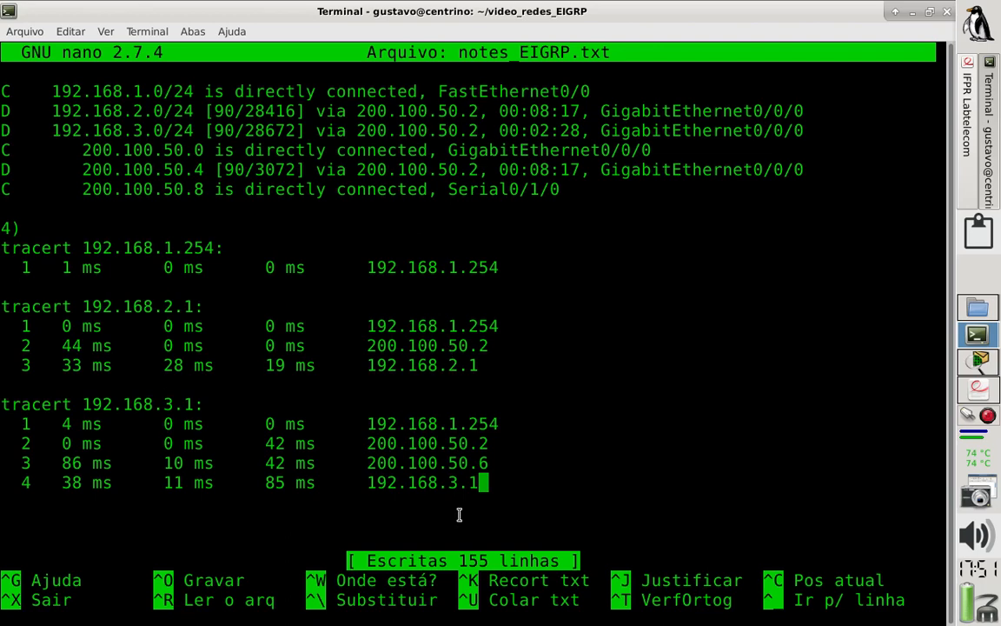
# Return to the Packet Tracer topology and delete the Fo1 fiber link between Router0 and Router1.
pyautogui.click(977, 362)
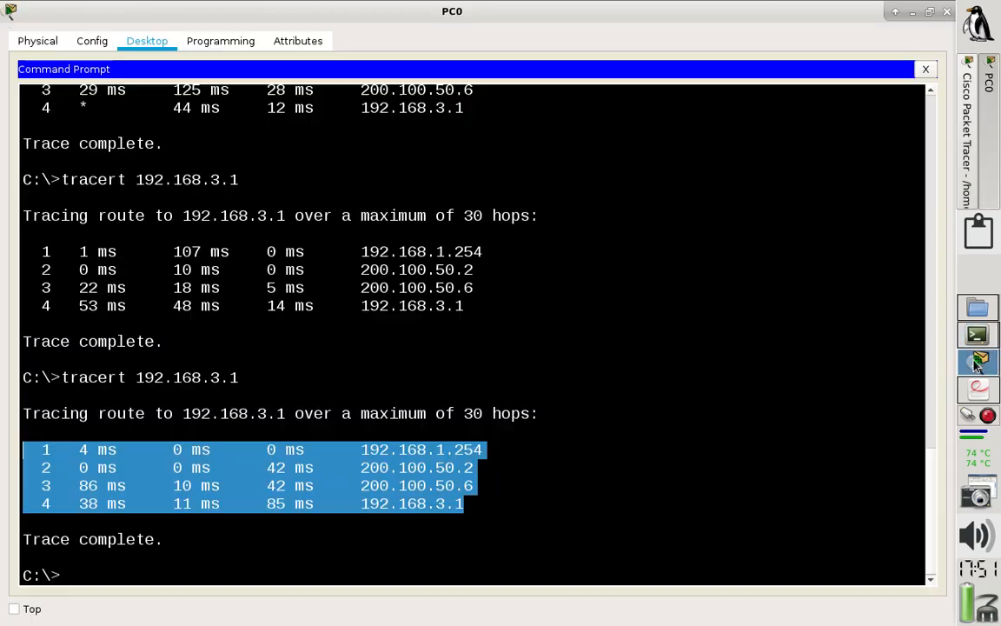
pyautogui.click(675, 282)
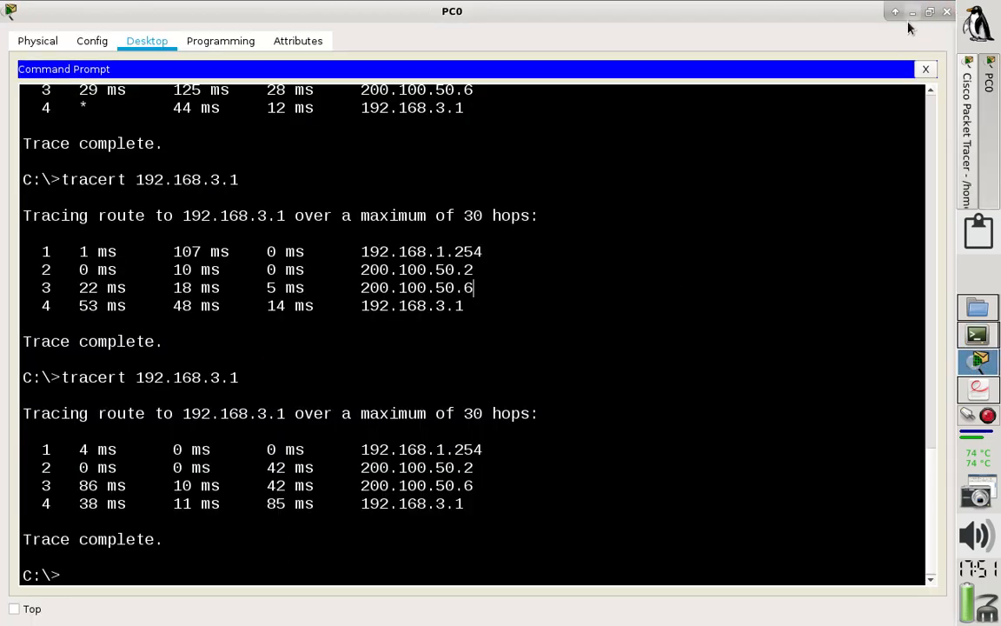
pyautogui.click(913, 12)
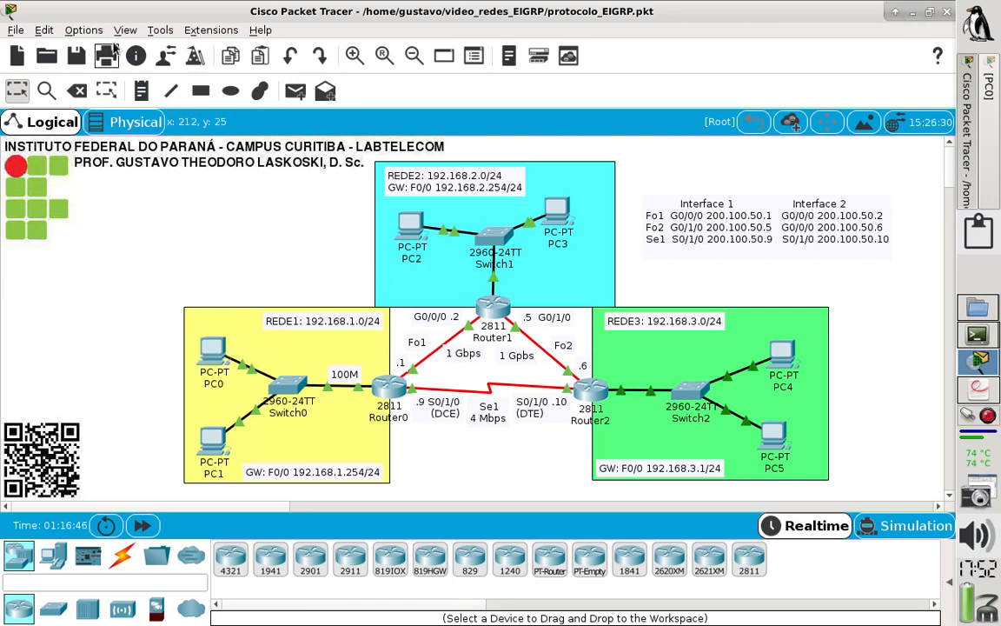
pyautogui.click(76, 91)
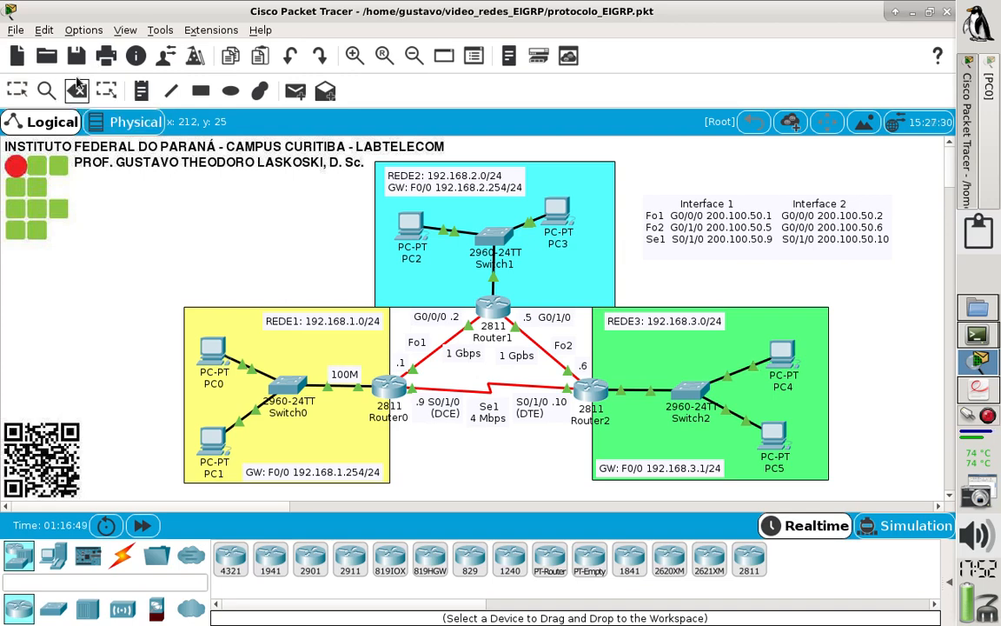
pyautogui.click(424, 361)
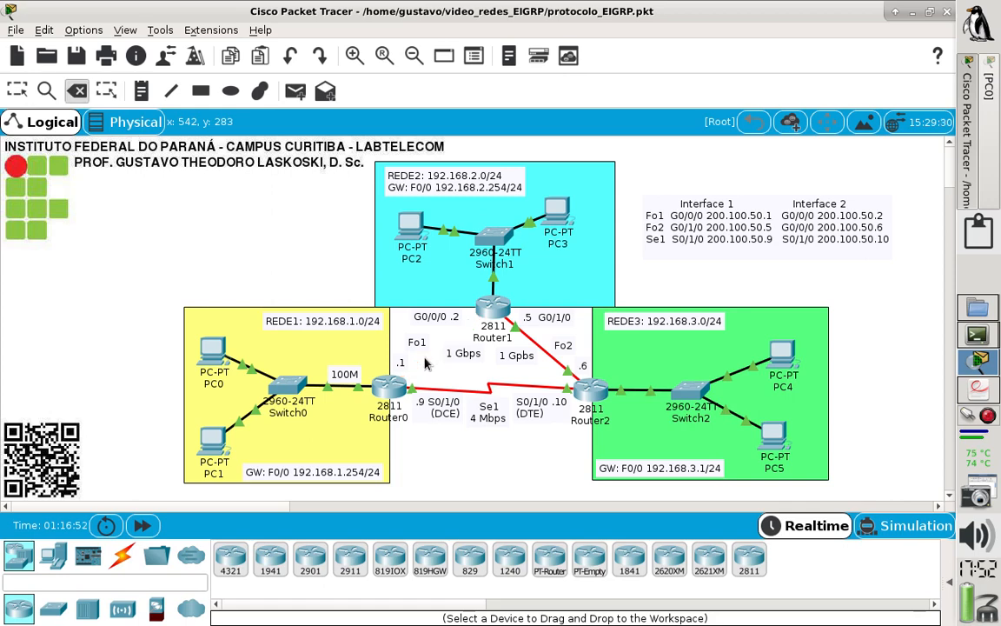
pyautogui.click(17, 90)
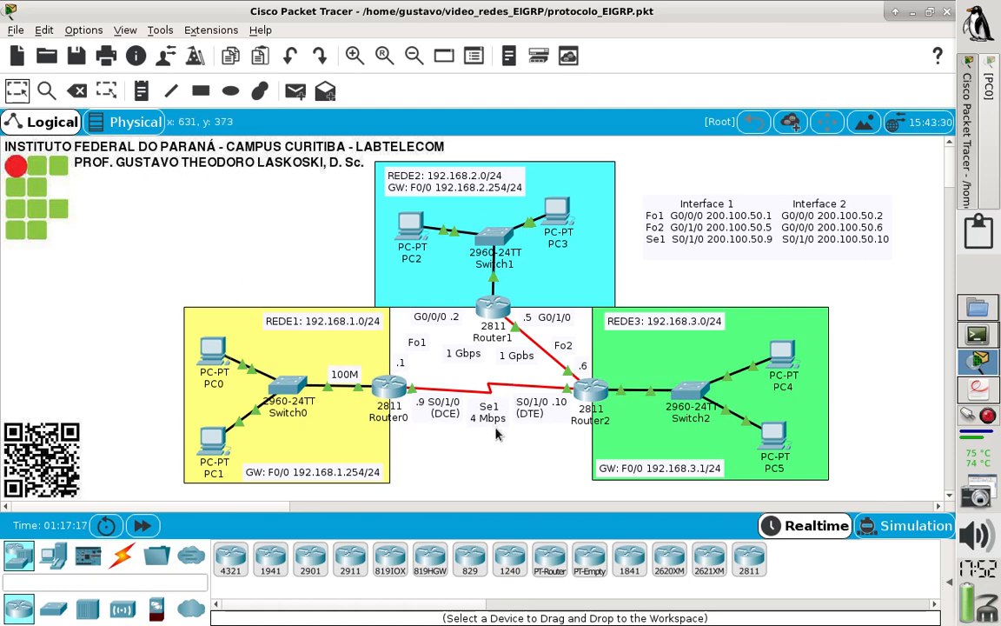
# Trace the route from PC0 to 192.168.3.1 with Fo1 removed and compare its hops with the previous trace.
pyautogui.click(990, 345)
pyautogui.click(972, 356)
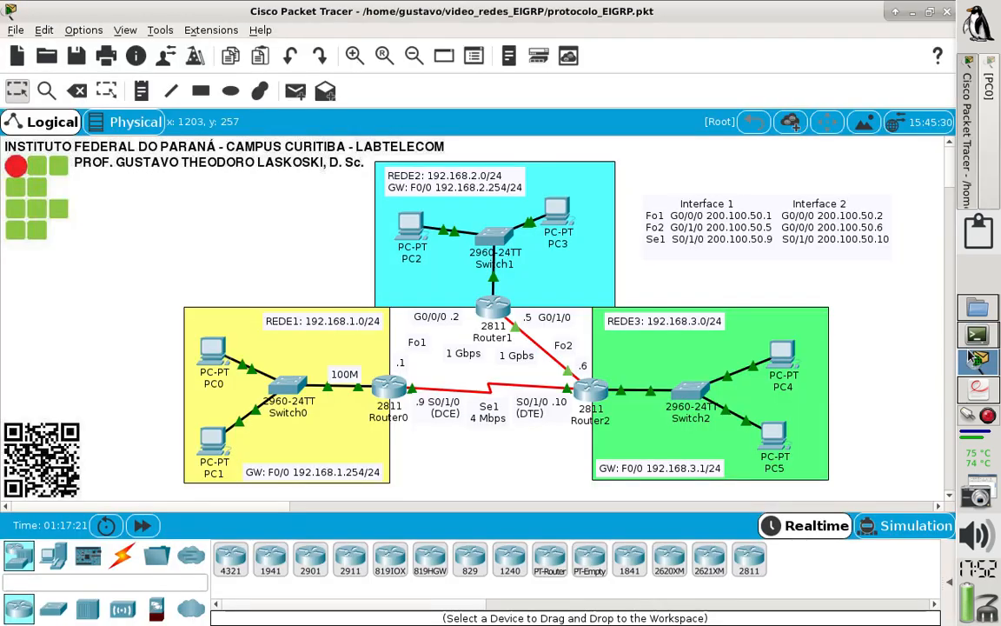
pyautogui.click(995, 156)
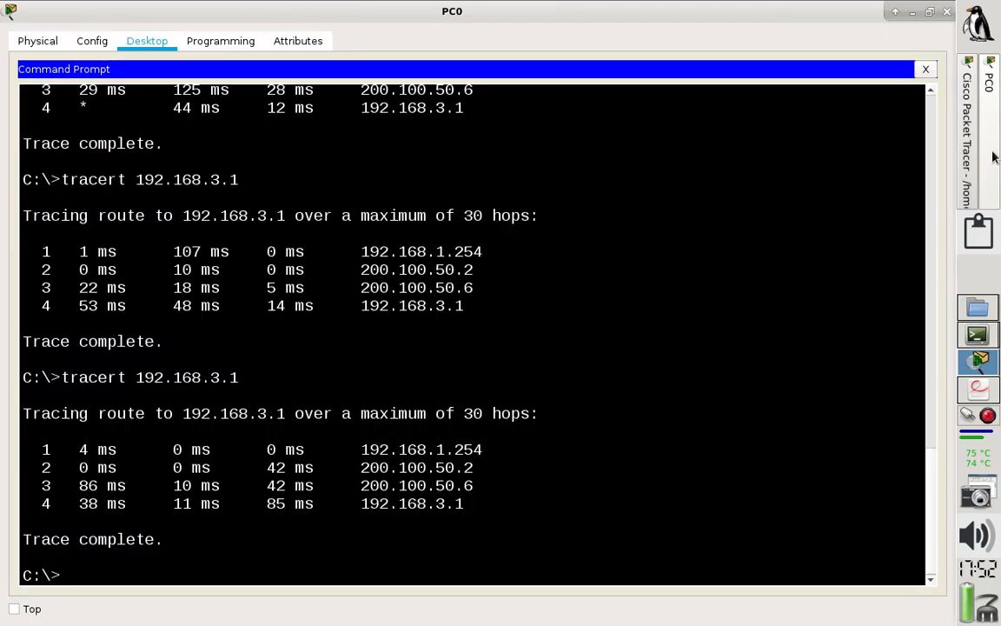
pyautogui.press('Up')
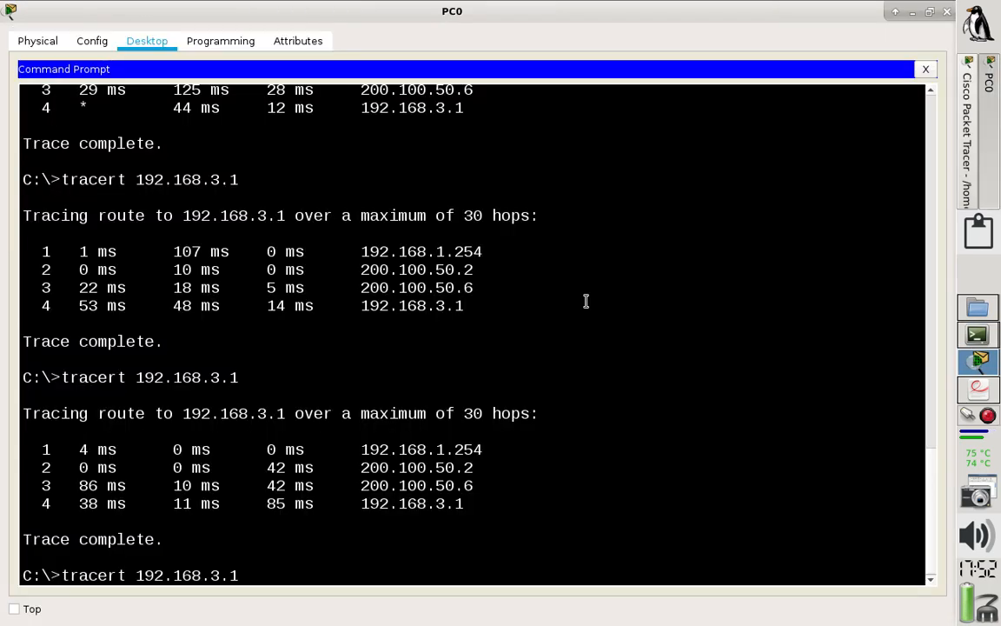
pyautogui.press('Return')
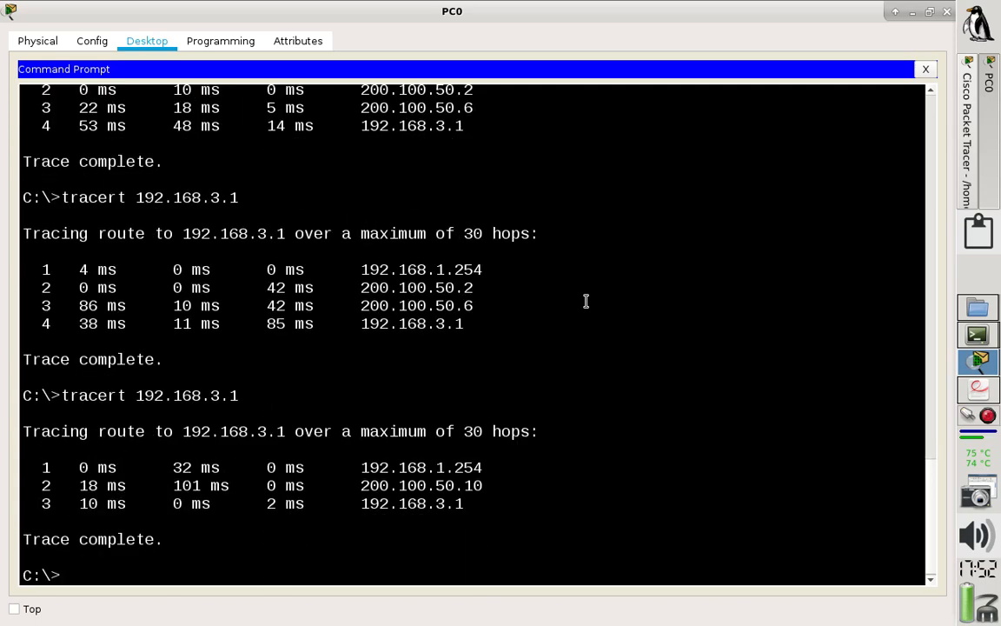
pyautogui.moveTo(465, 509); pyautogui.dragTo(33, 465)
pyautogui.moveTo(465, 325)
pyautogui.mouseDown()
pyautogui.moveTo(143, 265)
pyautogui.moveTo(33, 191)
pyautogui.mouseUp()
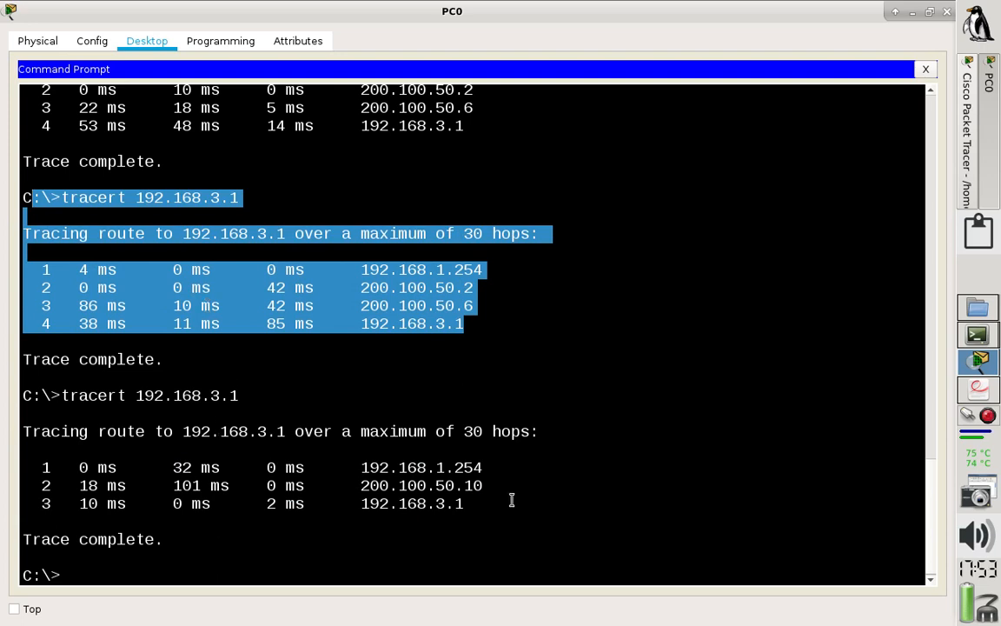
pyautogui.moveTo(473, 504)
pyautogui.mouseDown()
pyautogui.moveTo(134, 496)
pyautogui.moveTo(6, 463)
pyautogui.mouseUp()
# Trace the route from PC0 to 192.168.2.1 with Fo1 removed and examine its hop lines.
pyautogui.click(108, 574)
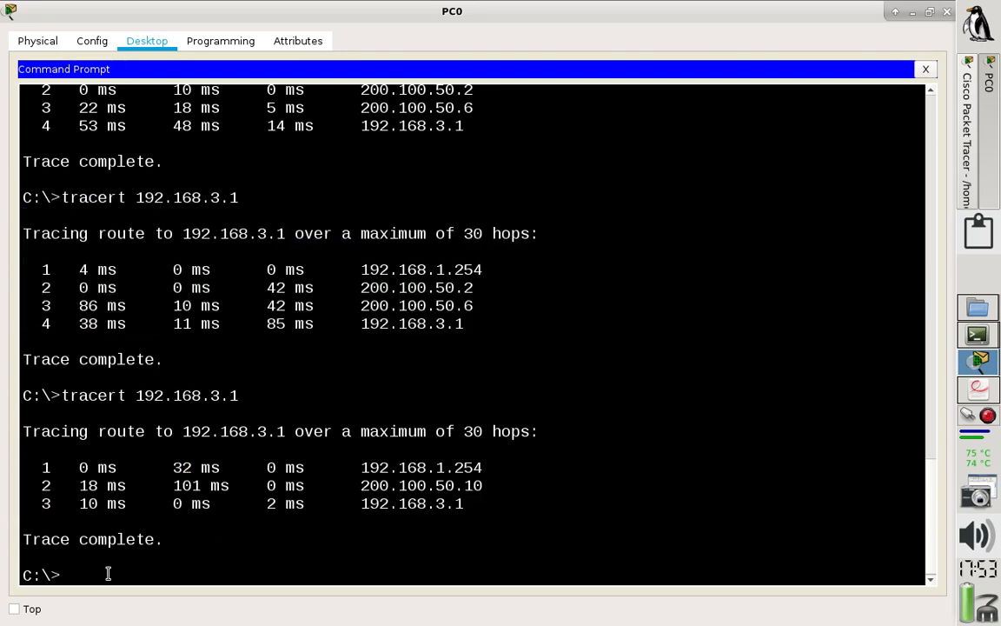
pyautogui.press('Up')
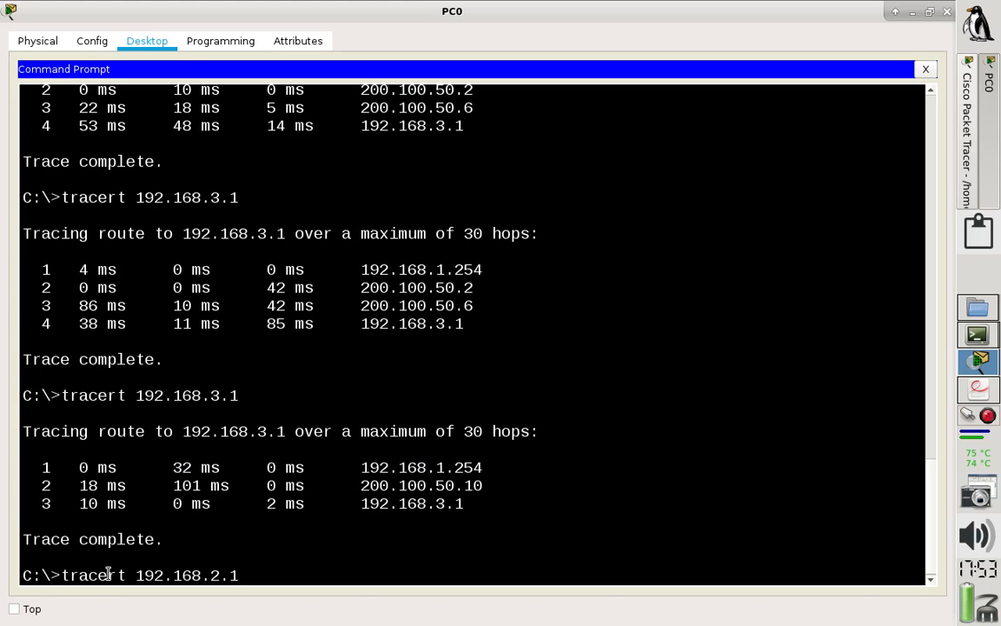
pyautogui.press('Return')
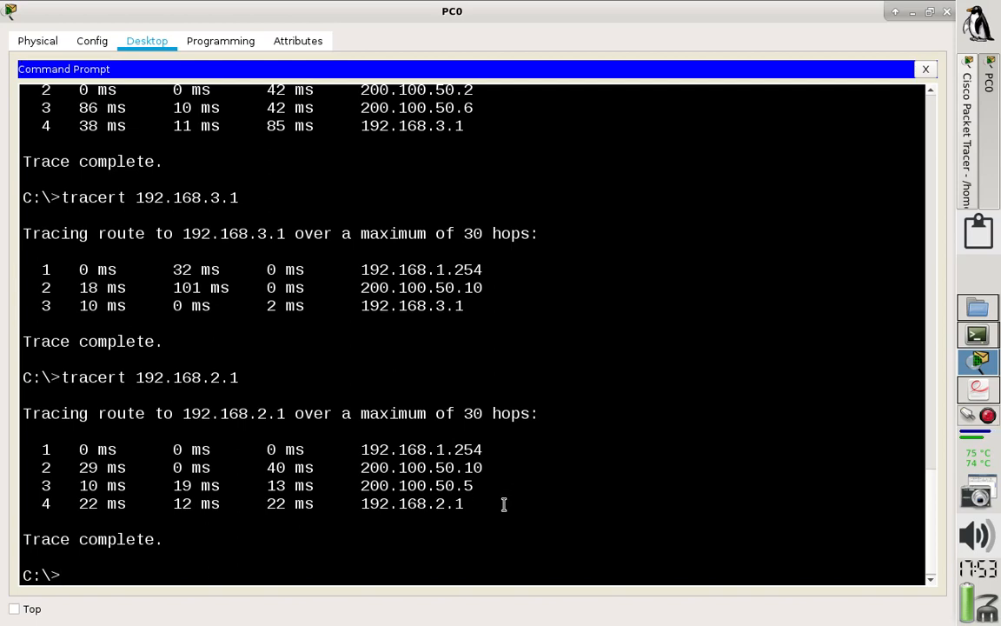
pyautogui.moveTo(502, 505)
pyautogui.mouseDown()
pyautogui.moveTo(148, 469)
pyautogui.moveTo(9, 443)
pyautogui.mouseUp()
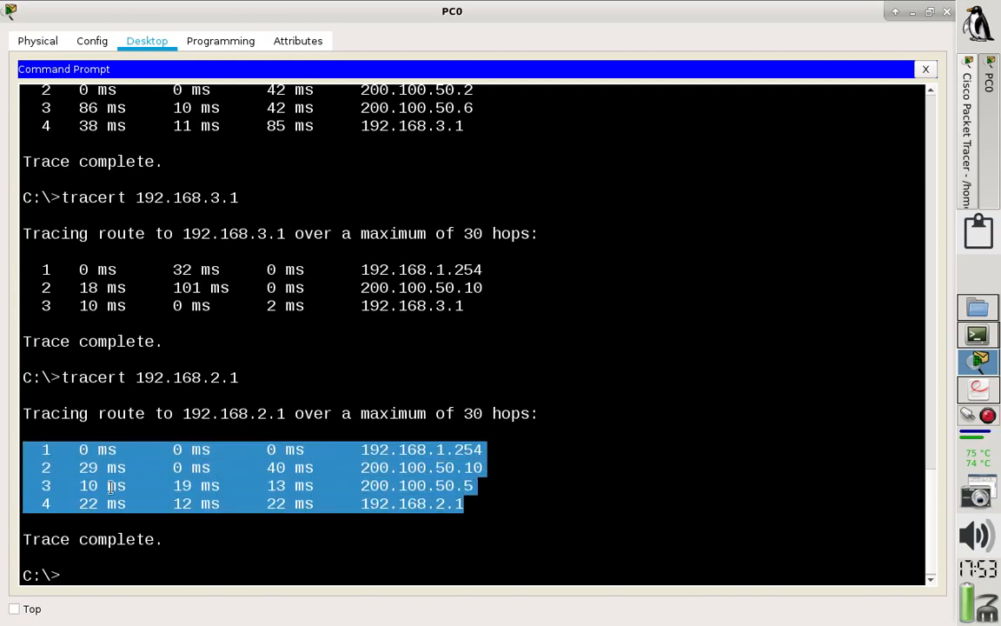
# Open Router0's CLI from the topology, maximize it and display the routing table with "sh ip route".
pyautogui.click(972, 104)
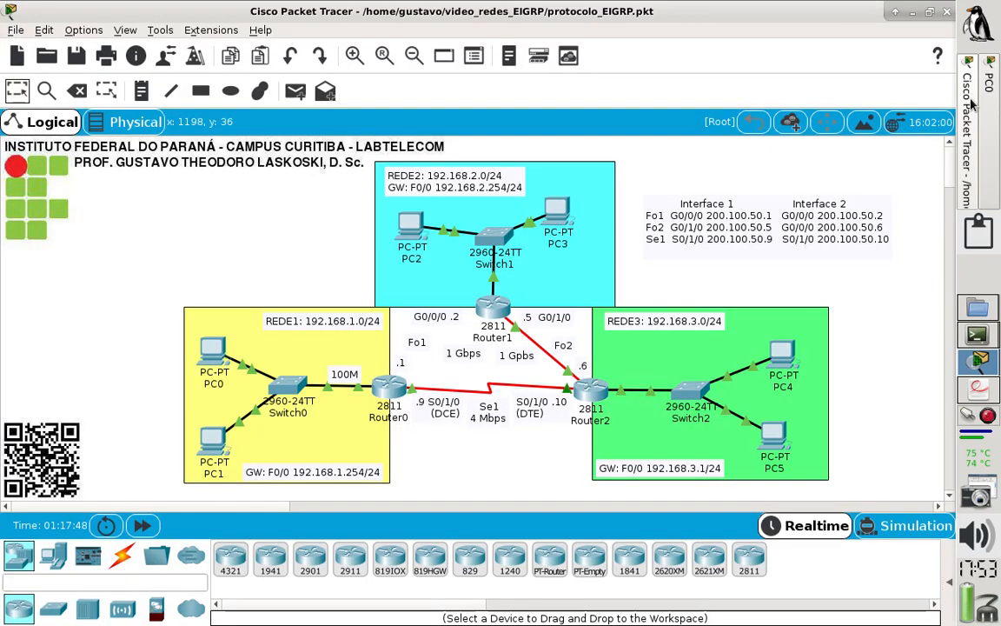
pyautogui.click(378, 391)
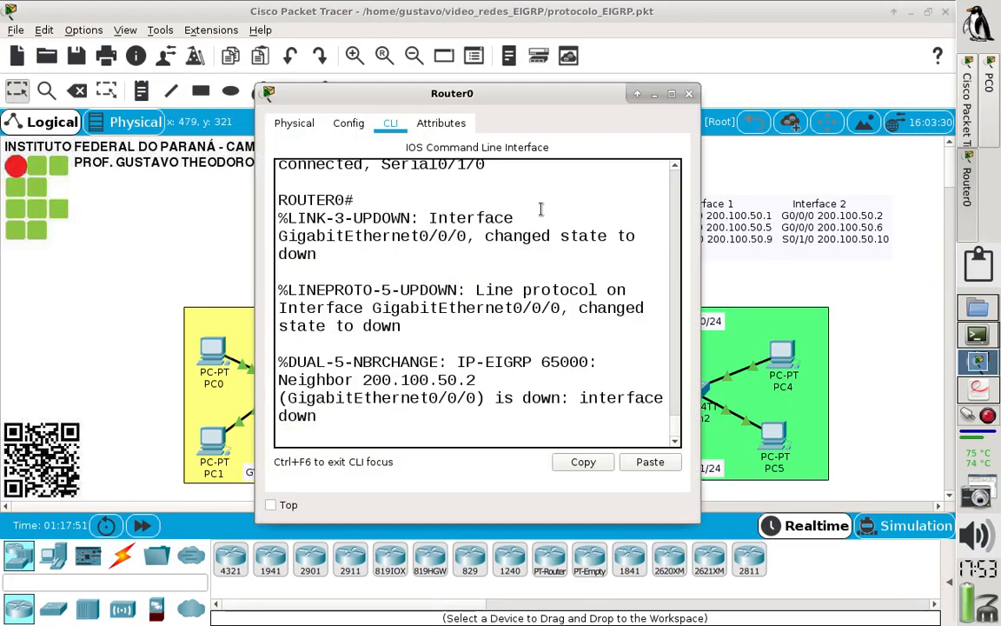
pyautogui.click(672, 93)
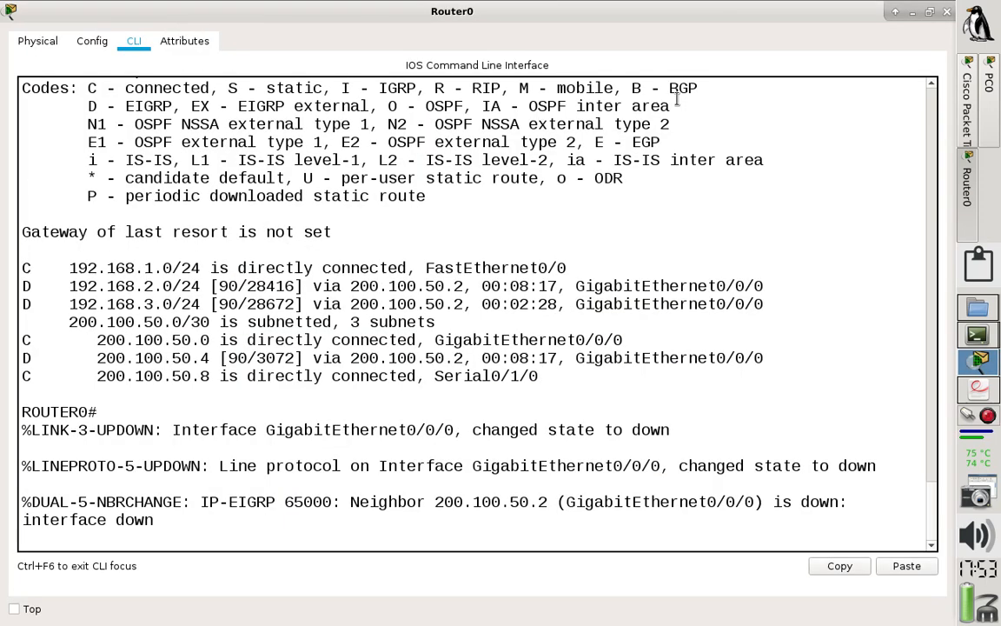
pyautogui.press('Return')
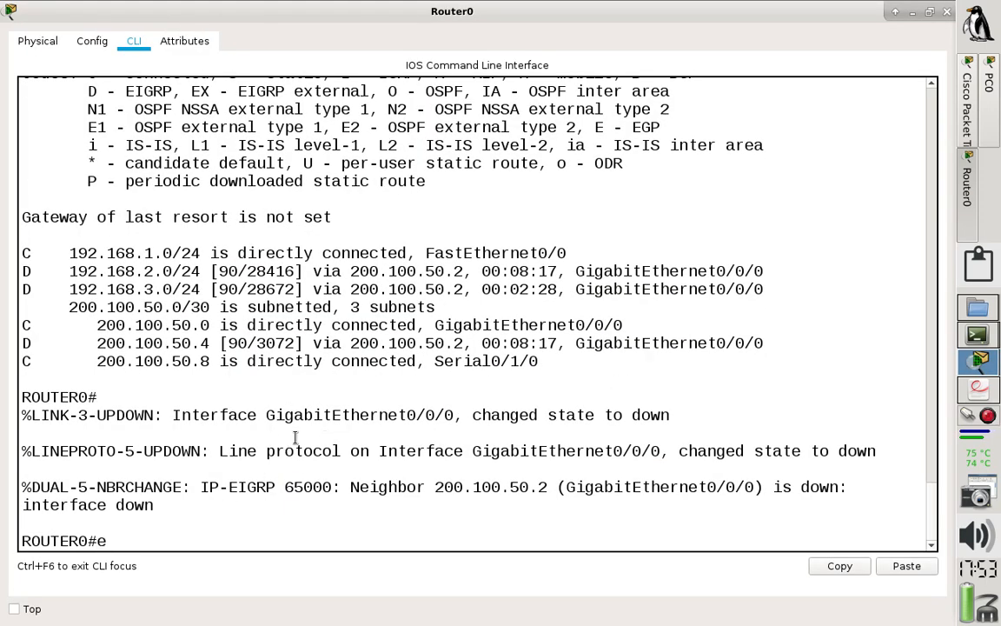
pyautogui.write('e')
pyautogui.press('BackSpace')
pyautogui.write('sh ip route')
pyautogui.press('Return')
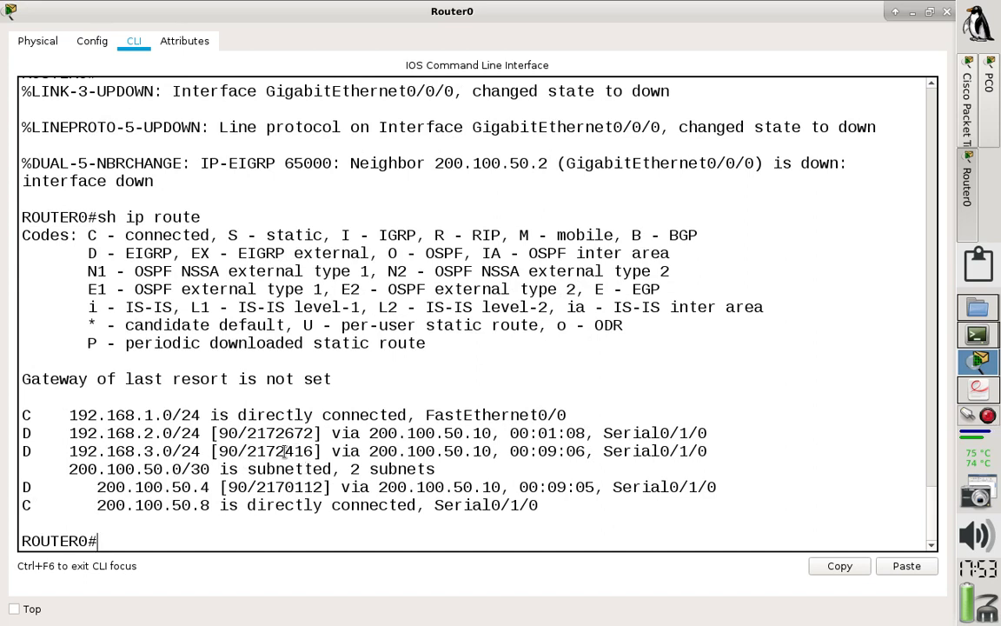
# Examine the metrics and outgoing interfaces of the EIGRP routes in Router0's routing table.
pyautogui.moveTo(249, 451); pyautogui.dragTo(321, 432)
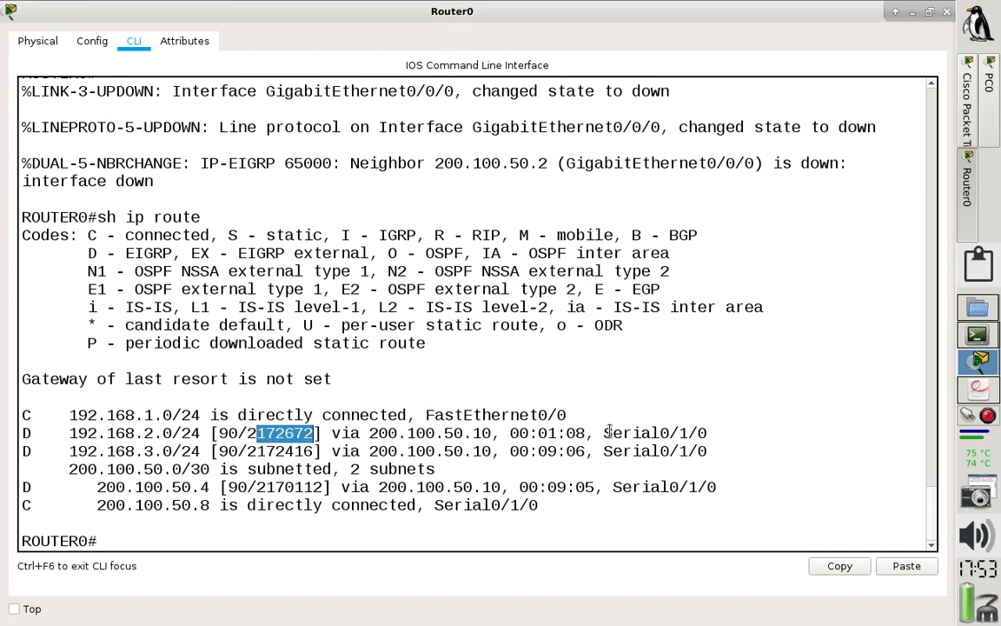
pyautogui.moveTo(612, 432); pyautogui.dragTo(709, 432)
pyautogui.moveTo(614, 451); pyautogui.dragTo(708, 451)
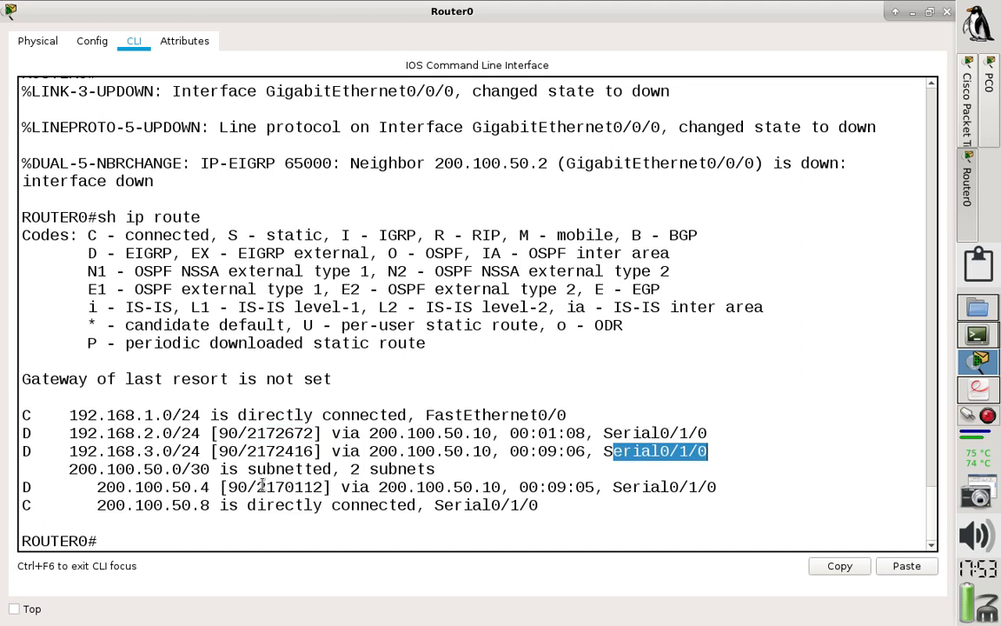
pyautogui.moveTo(265, 487); pyautogui.dragTo(323, 486)
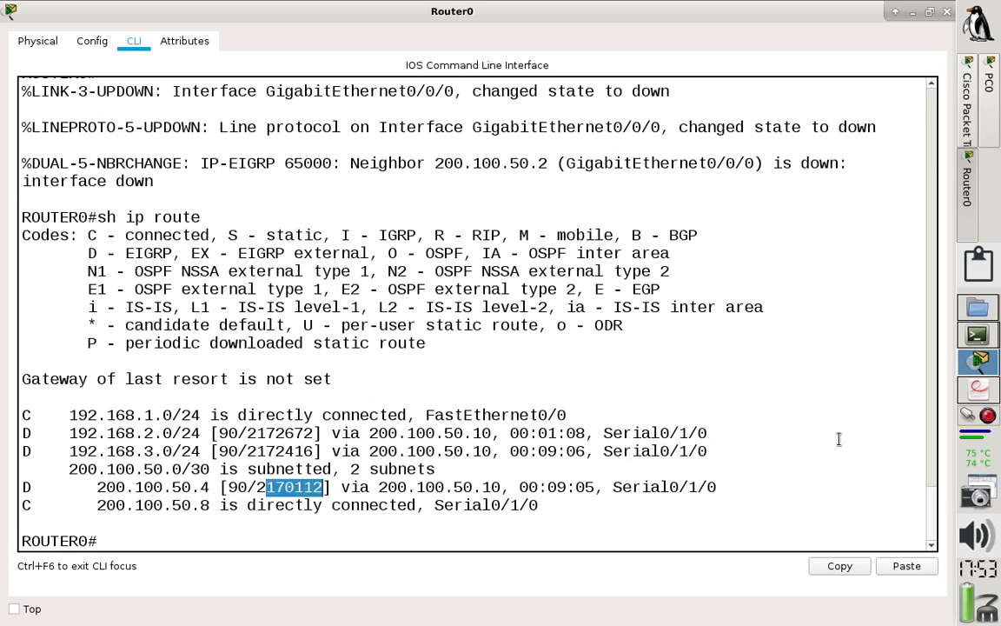
# Restore the Fo1 link in the topology with a fiber cable from Router0 to GigabitEthernet0/0/0 on Router1.
pyautogui.click(969, 148)
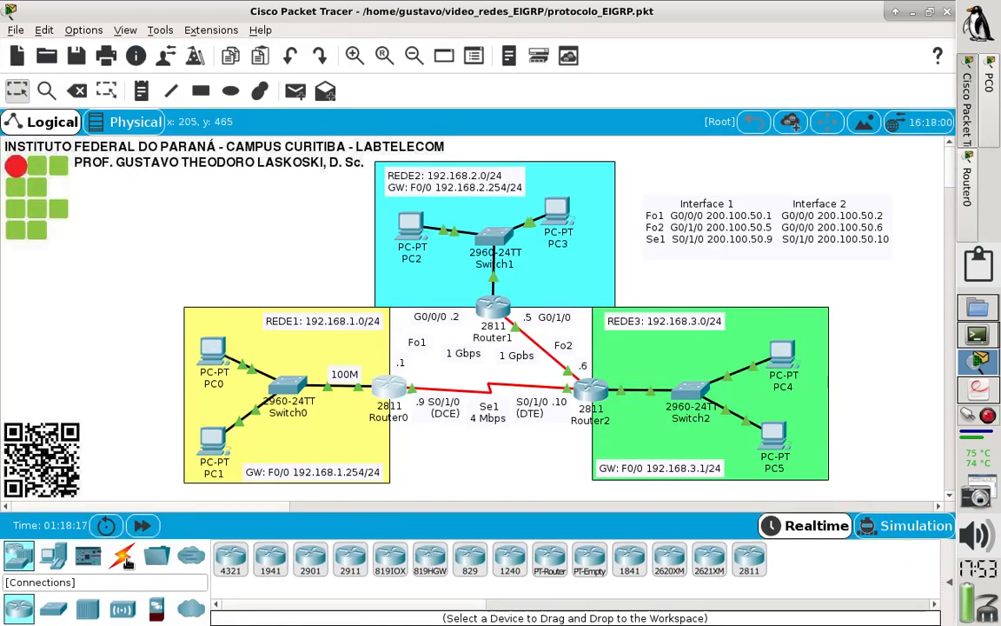
pyautogui.click(122, 557)
pyautogui.click(390, 557)
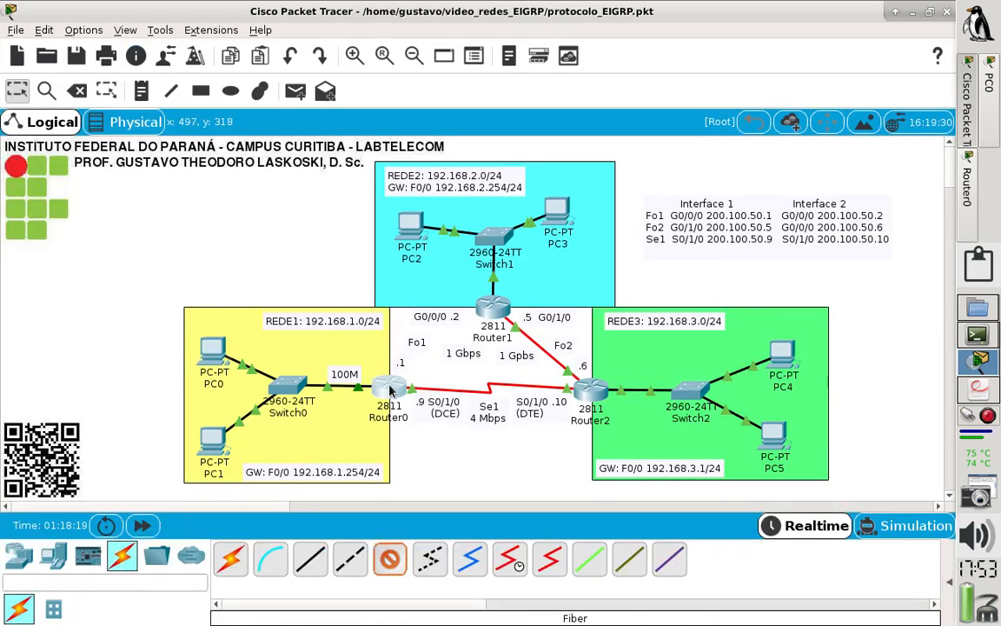
pyautogui.click(390, 392)
pyautogui.click(453, 447)
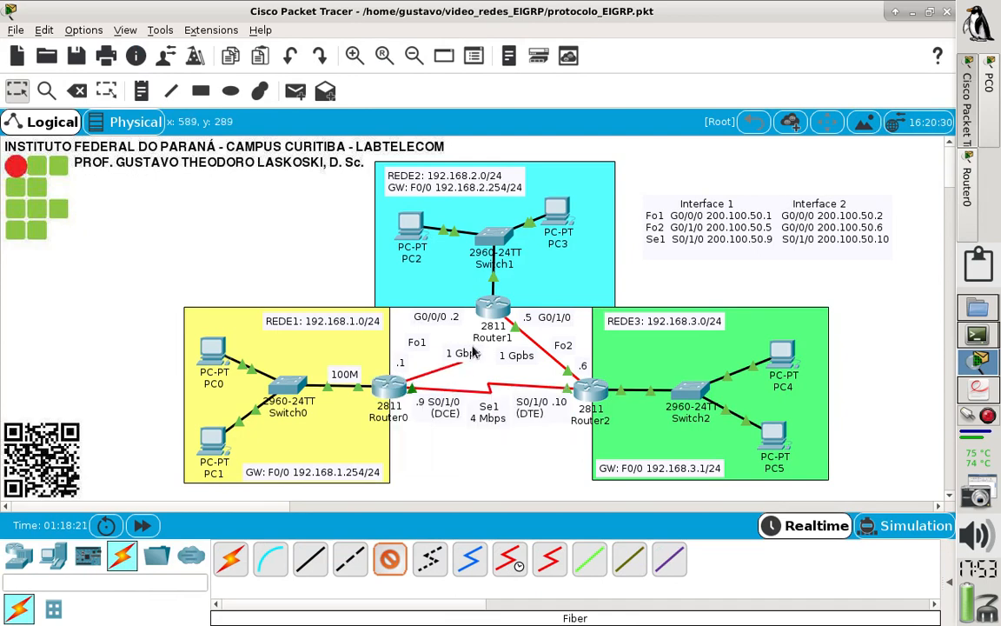
pyautogui.click(489, 310)
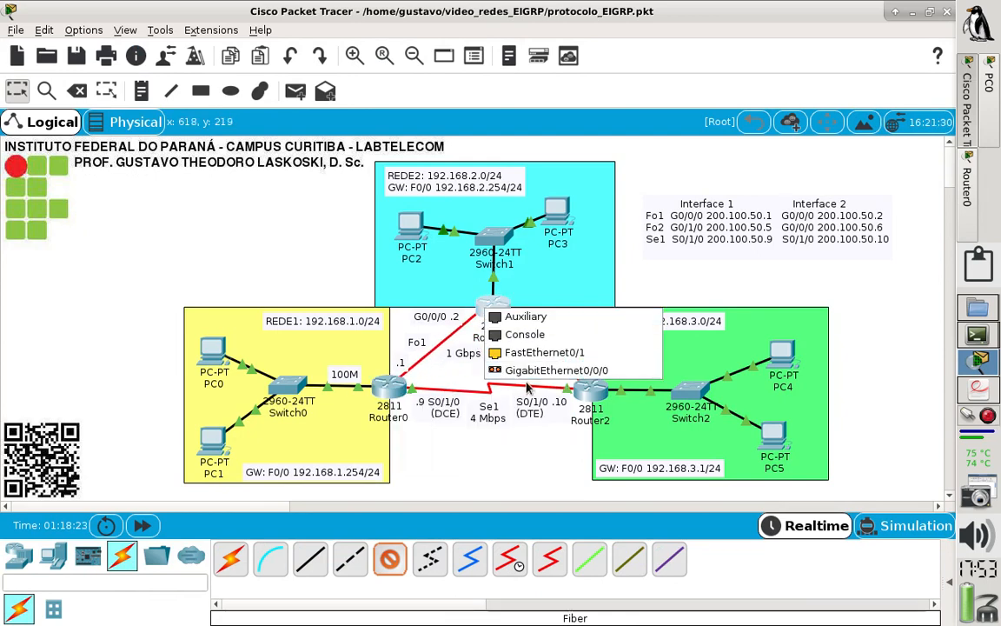
pyautogui.click(548, 371)
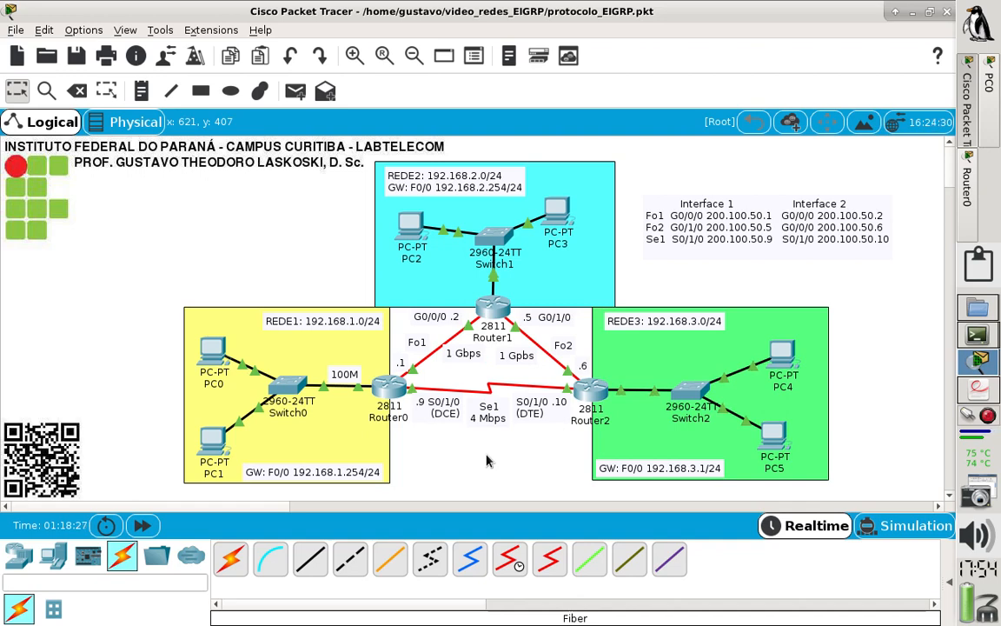
# Display Router0's routing table with "sh ip route" and examine the metrics and outgoing interfaces of its routes.
pyautogui.click(972, 180)
pyautogui.press('Return')
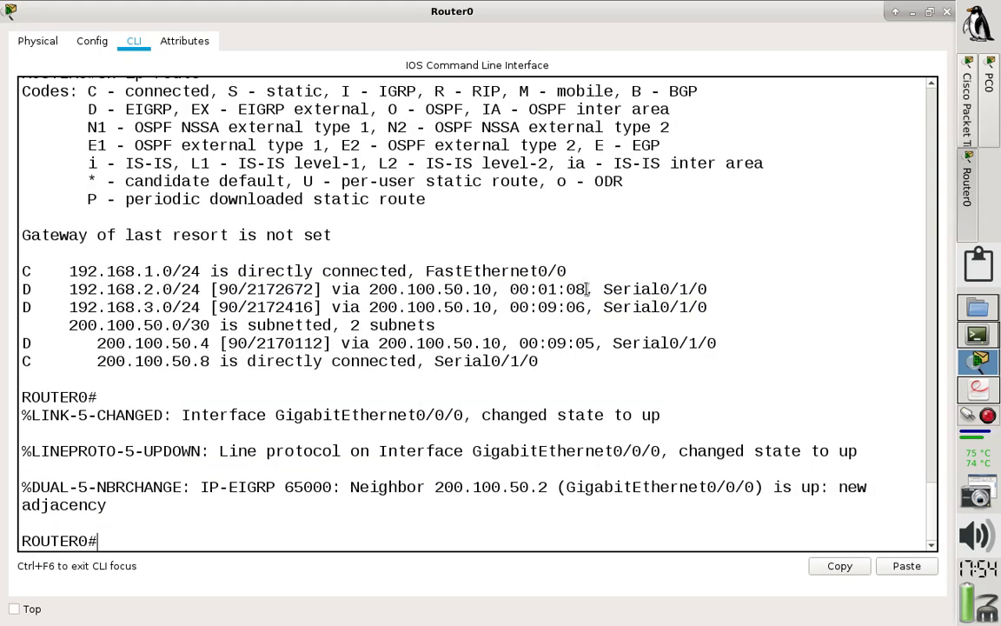
pyautogui.write('sh ip route')
pyautogui.press('Return')
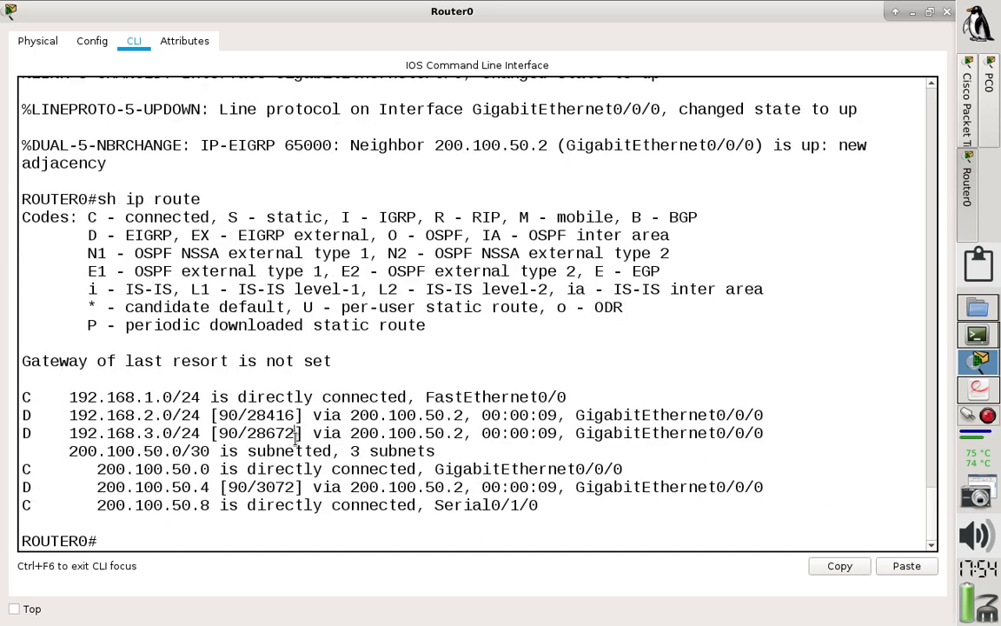
pyautogui.moveTo(298, 432)
pyautogui.mouseDown()
pyautogui.moveTo(222, 432)
pyautogui.moveTo(287, 416)
pyautogui.mouseUp()
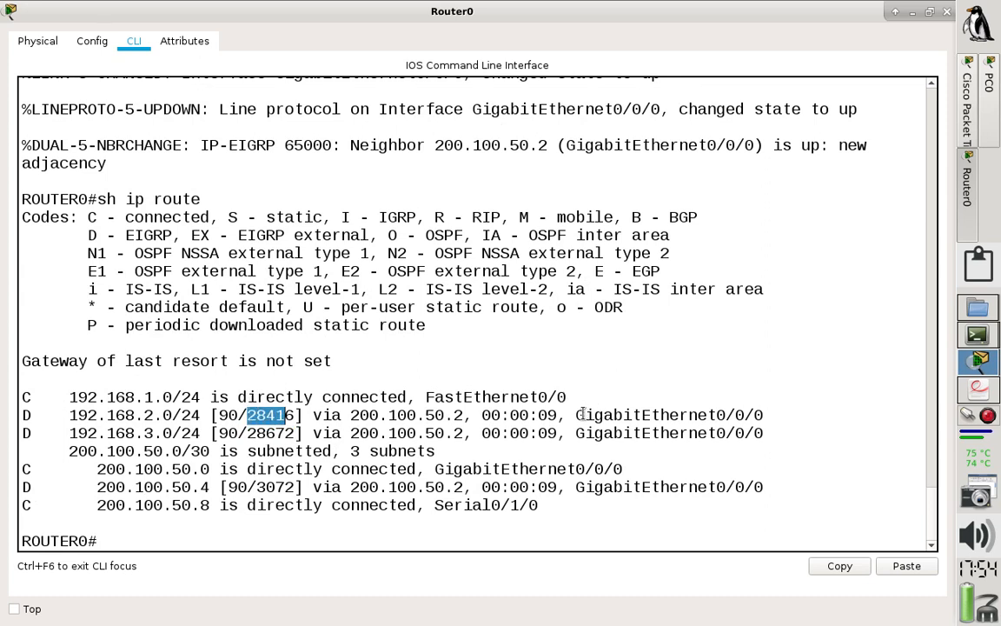
pyautogui.moveTo(575, 416); pyautogui.dragTo(716, 416)
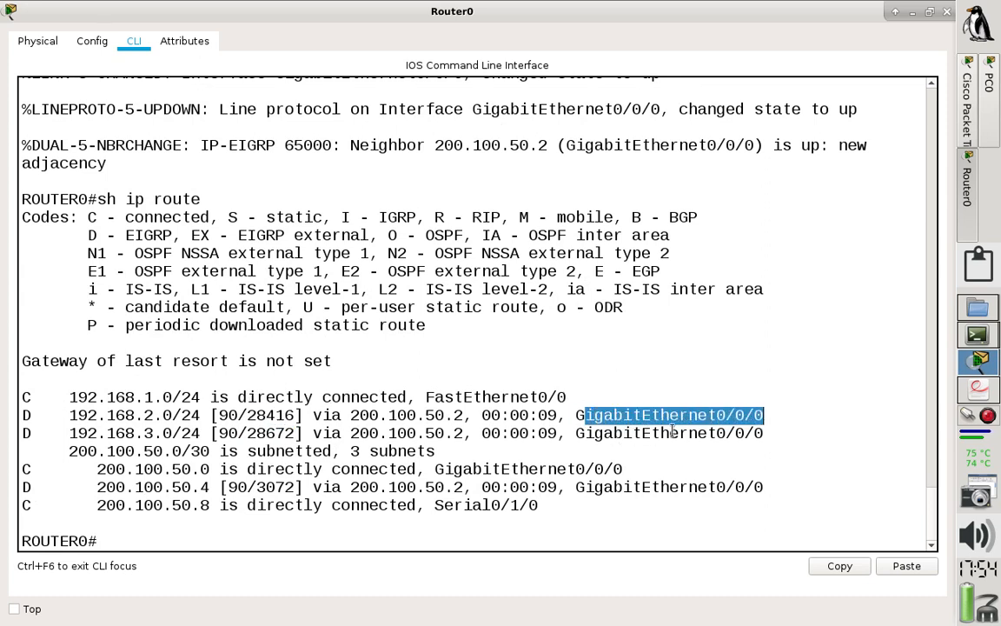
pyautogui.moveTo(633, 433); pyautogui.dragTo(744, 433)
pyautogui.moveTo(480, 492); pyautogui.dragTo(481, 502)
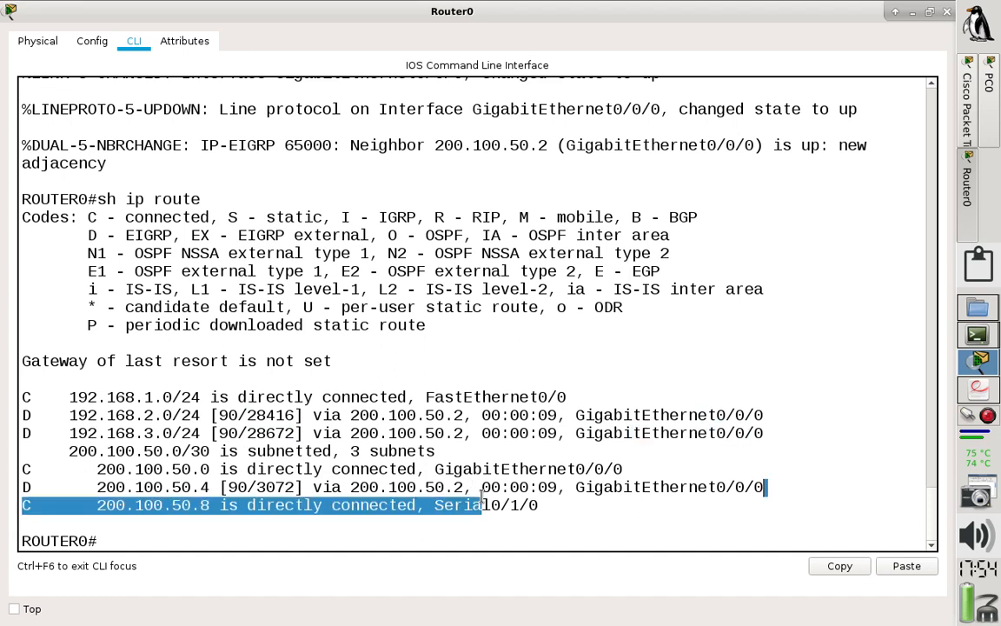
# Run "sh ip protocols" on Router0 and check the routing protocol and its autonomous system number.
pyautogui.click(271, 534)
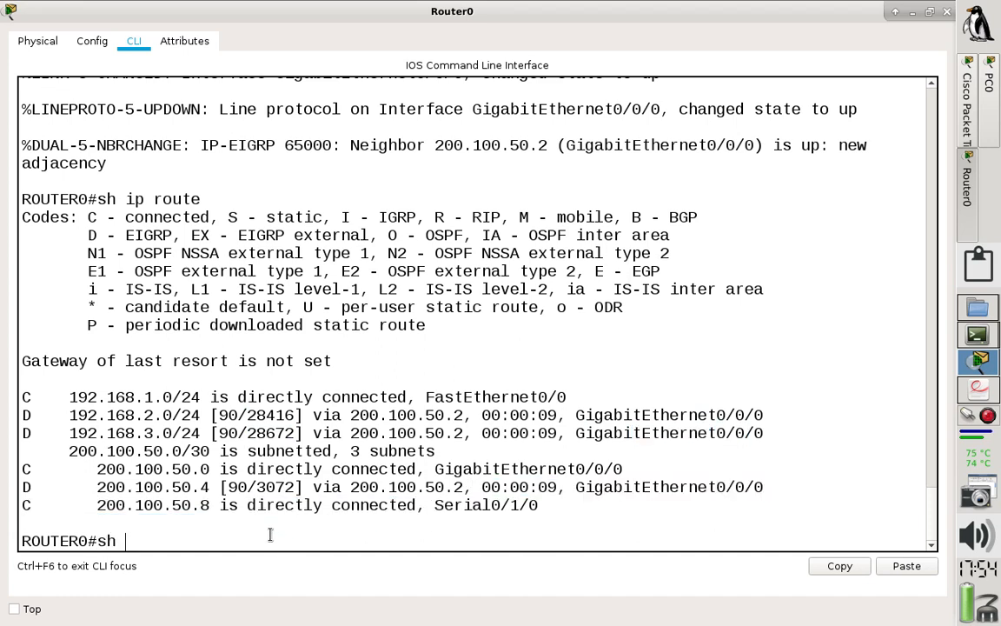
pyautogui.write('sh ip protocols')
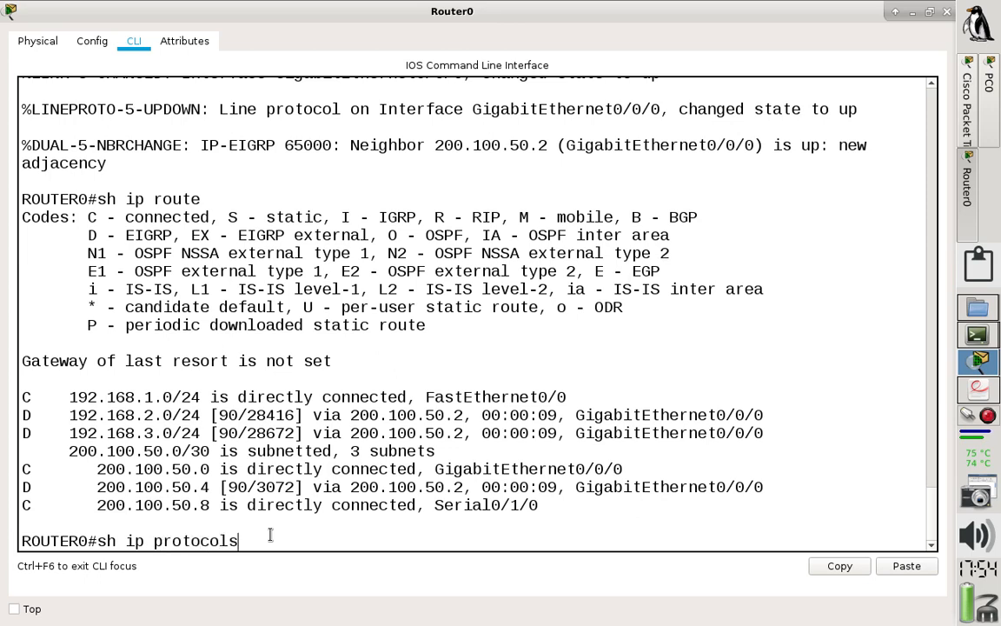
pyautogui.press('Return')
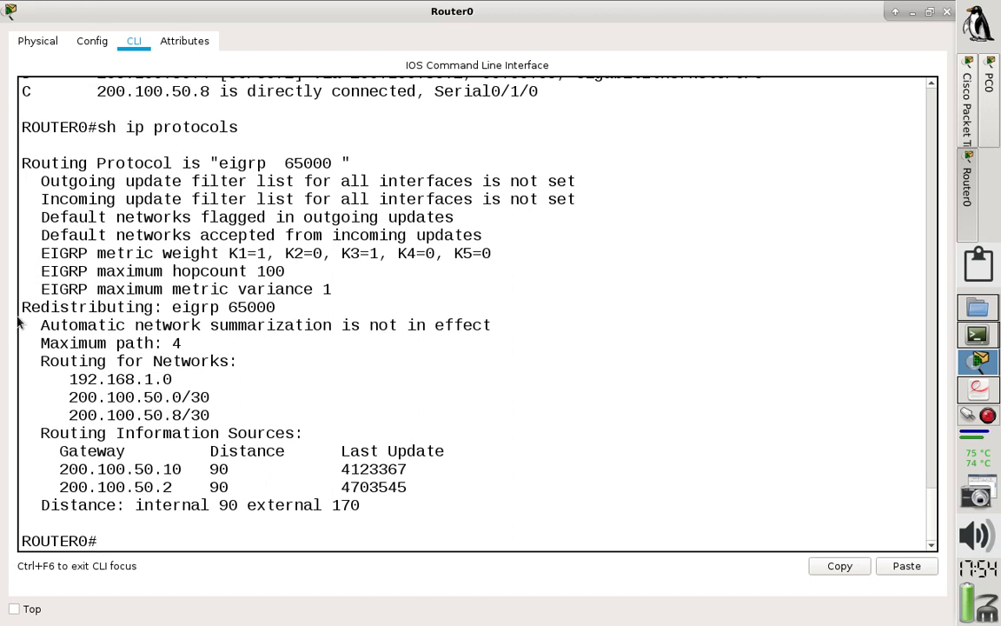
pyautogui.moveTo(40, 163); pyautogui.dragTo(337, 164)
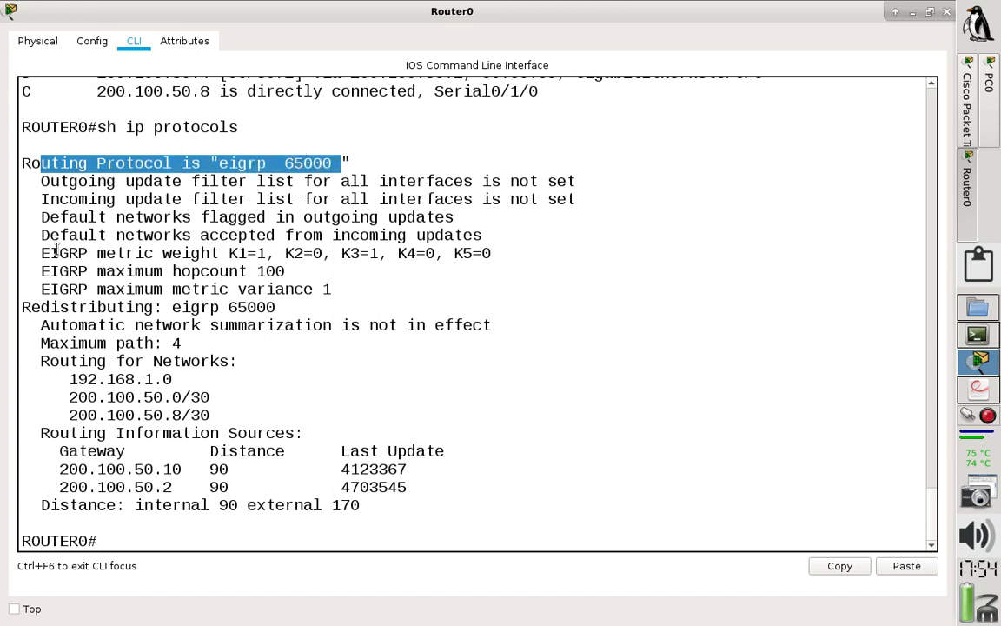
# Examine the EIGRP metric weights K1 to K5 and the routing information sources, and return to the network topology.
pyautogui.moveTo(32, 254); pyautogui.dragTo(516, 253)
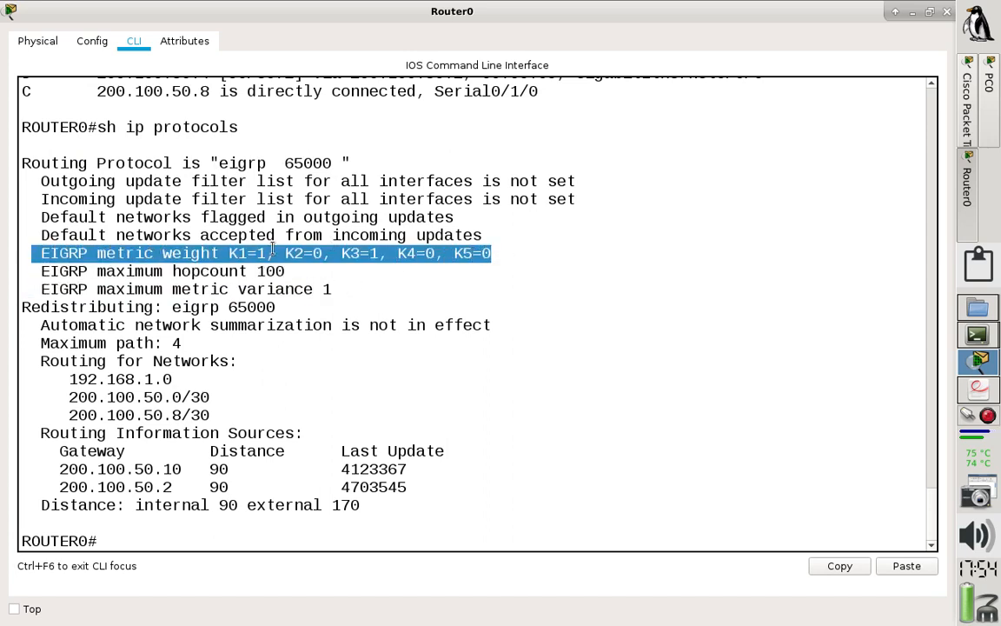
pyautogui.moveTo(229, 253); pyautogui.dragTo(265, 253)
pyautogui.moveTo(343, 253); pyautogui.dragTo(386, 253)
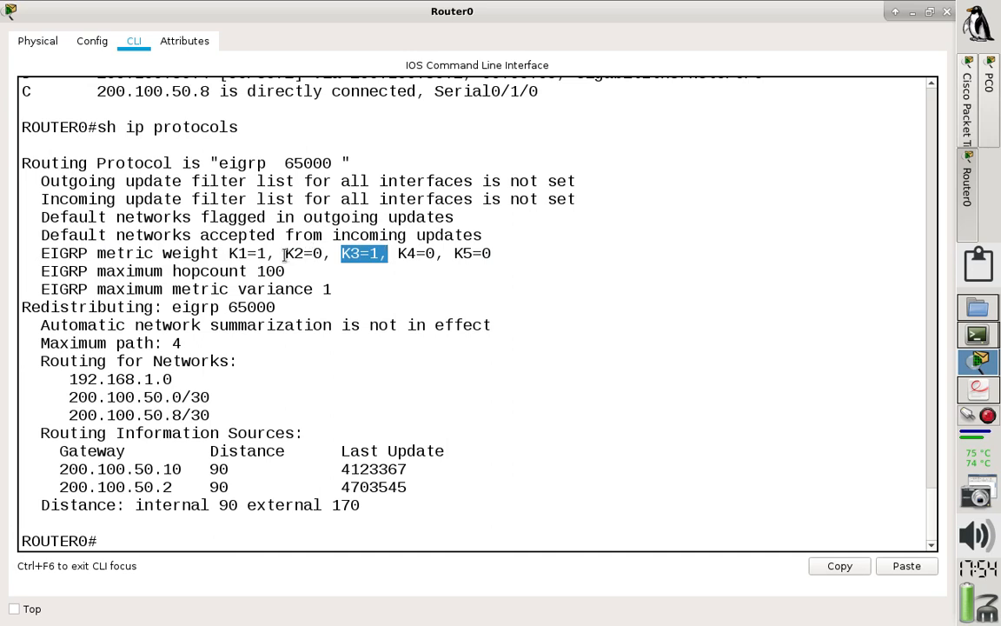
pyautogui.moveTo(294, 253); pyautogui.dragTo(322, 253)
pyautogui.moveTo(398, 253); pyautogui.dragTo(492, 253)
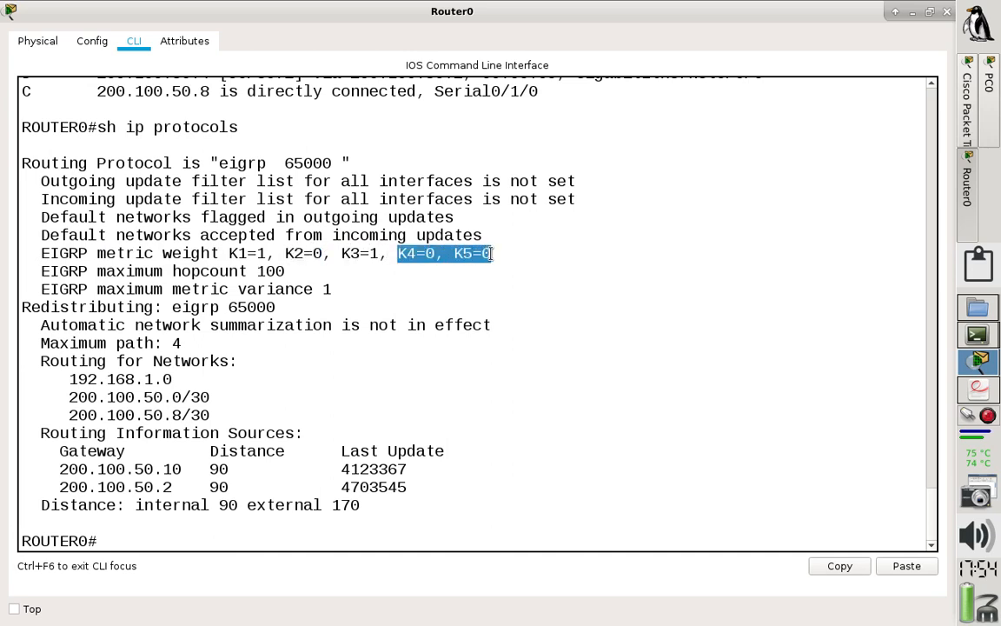
pyautogui.moveTo(328, 253); pyautogui.dragTo(228, 253)
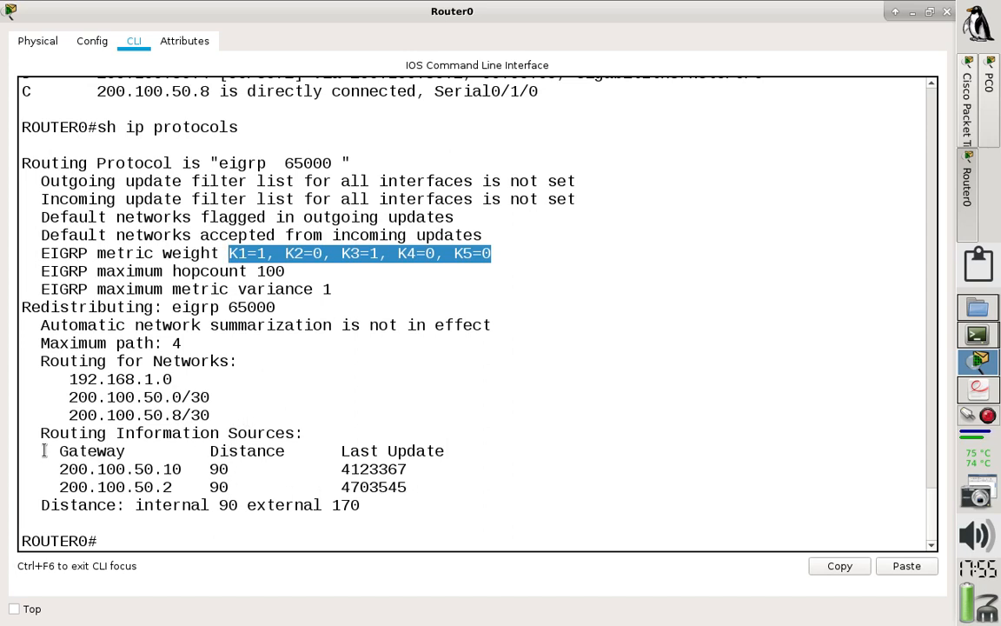
pyautogui.moveTo(41, 451); pyautogui.dragTo(506, 484)
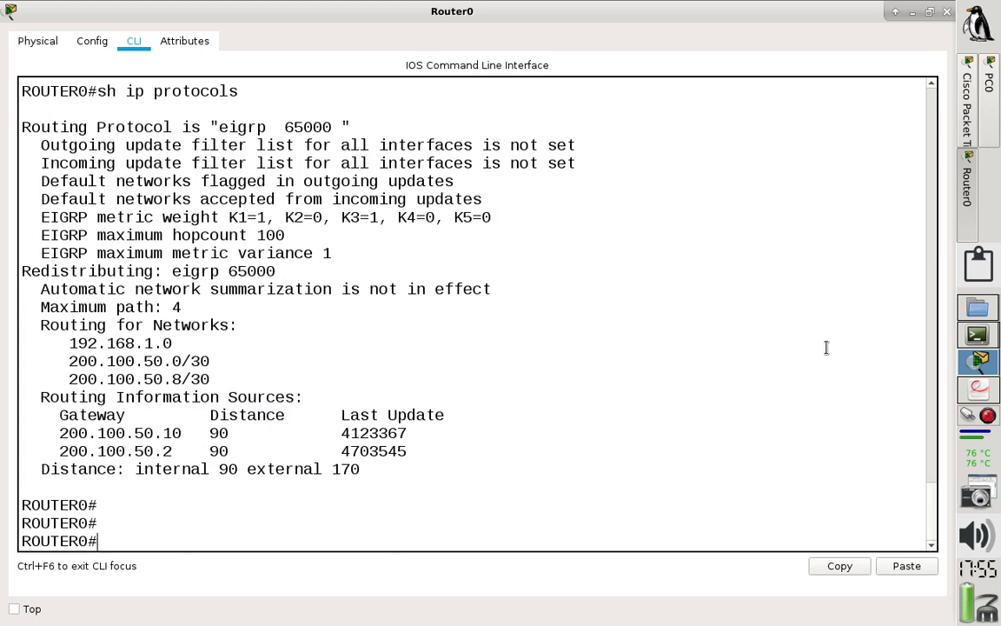
pyautogui.click(972, 109)
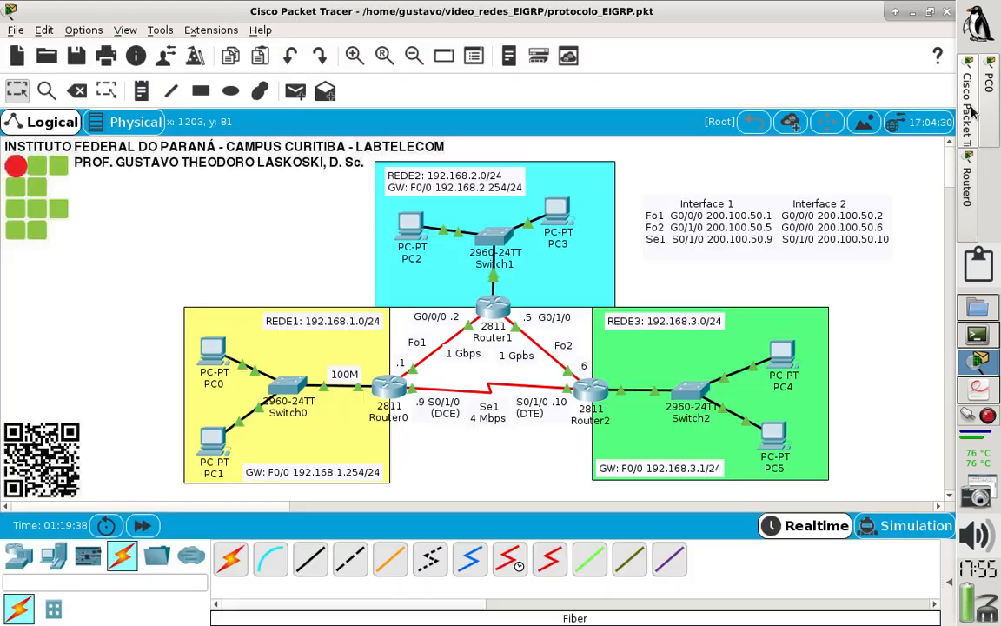